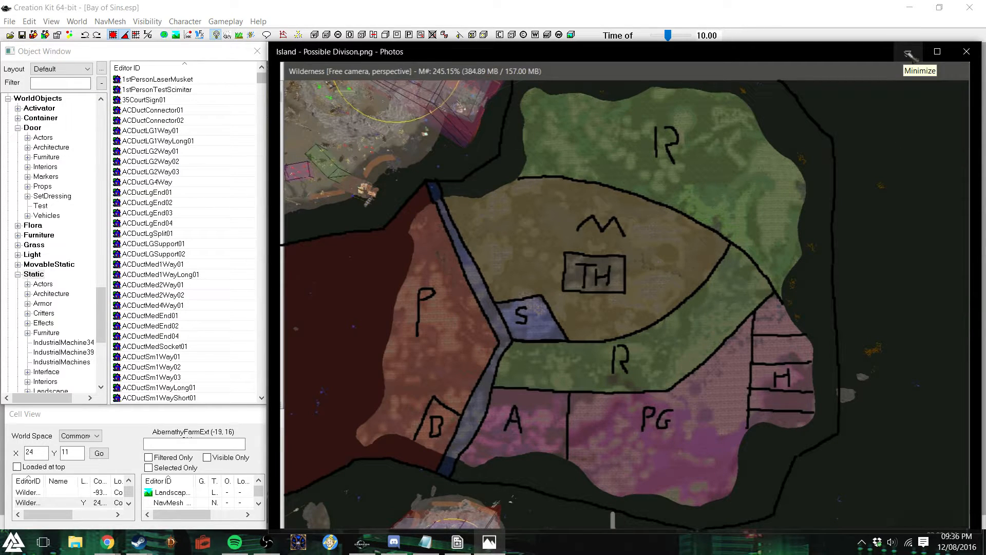
# Examine the district plan in Island - Possible Divison.png and compare it with the walled island's terrain from above
pyautogui.click(908, 53)
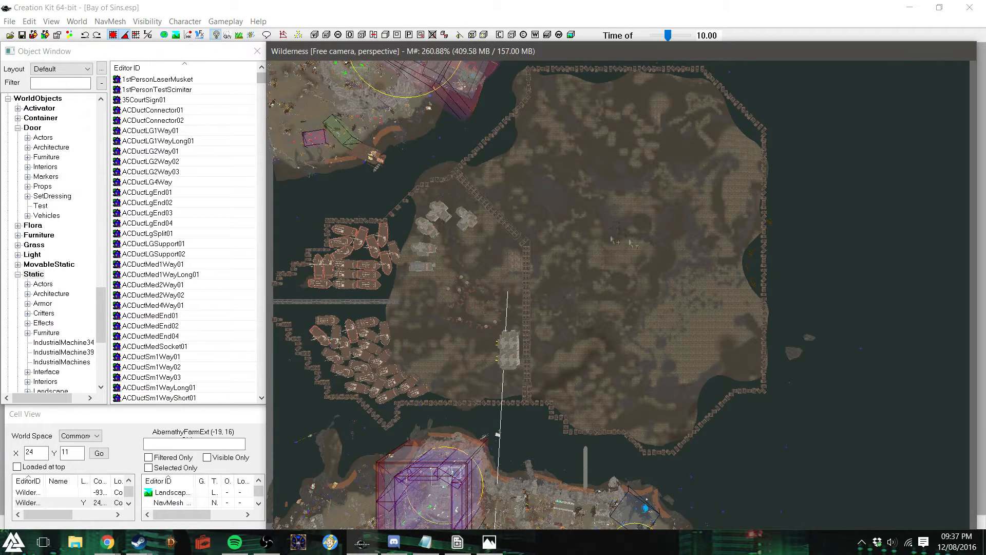
pyautogui.moveTo(489, 542)
pyautogui.click(503, 506)
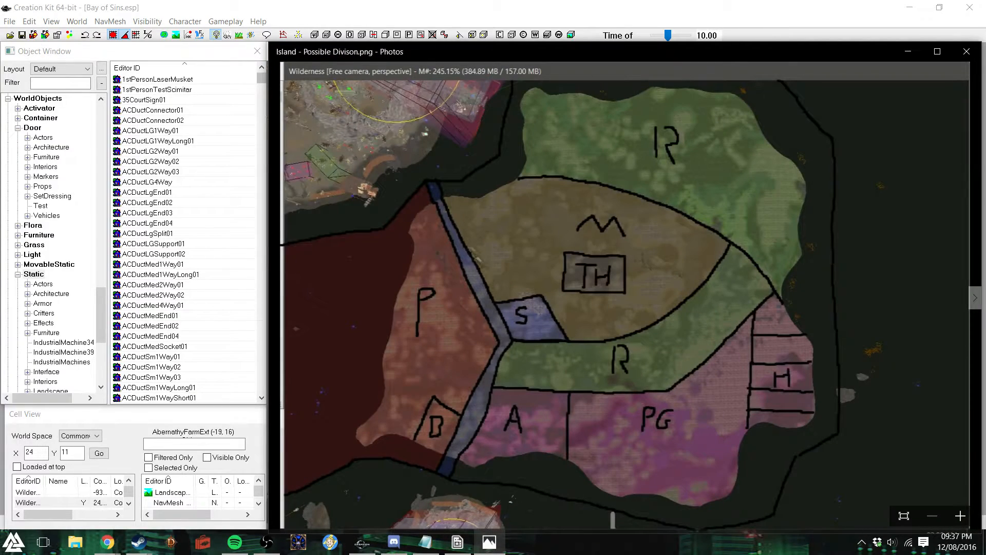
pyautogui.moveTo(565, 58); pyautogui.dragTo(2, 43)
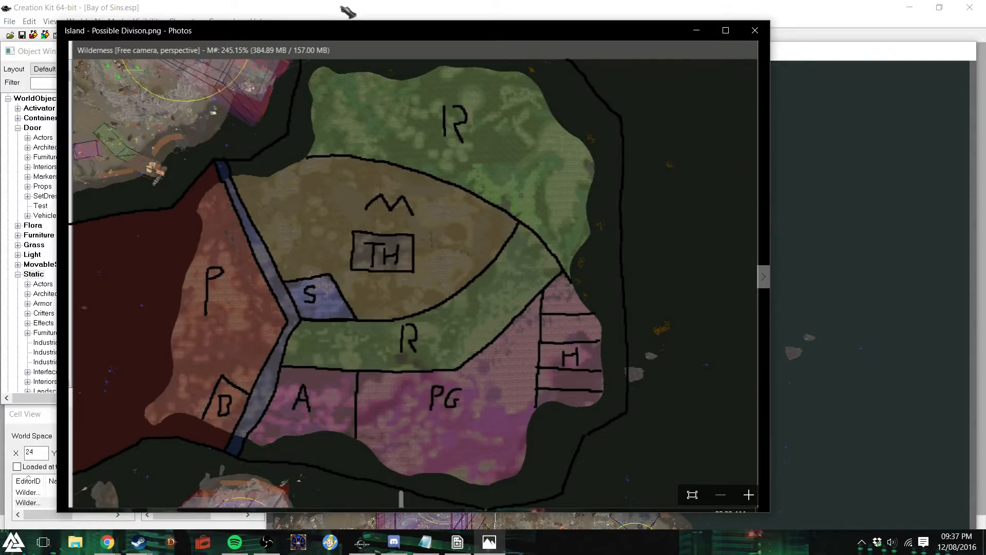
pyautogui.moveTo(330, 39); pyautogui.dragTo(446, 42)
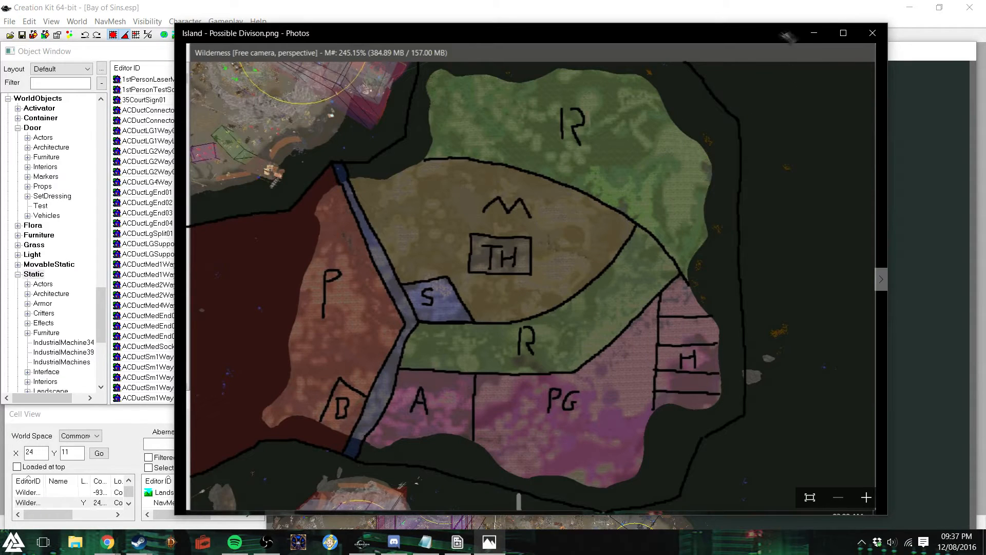
pyautogui.click(814, 34)
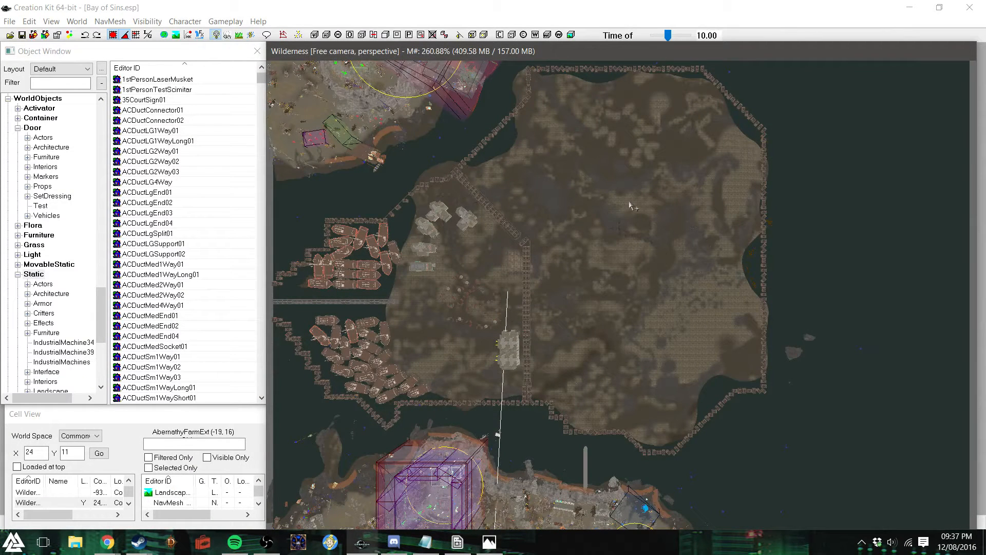
pyautogui.scroll(5, 579, 189)
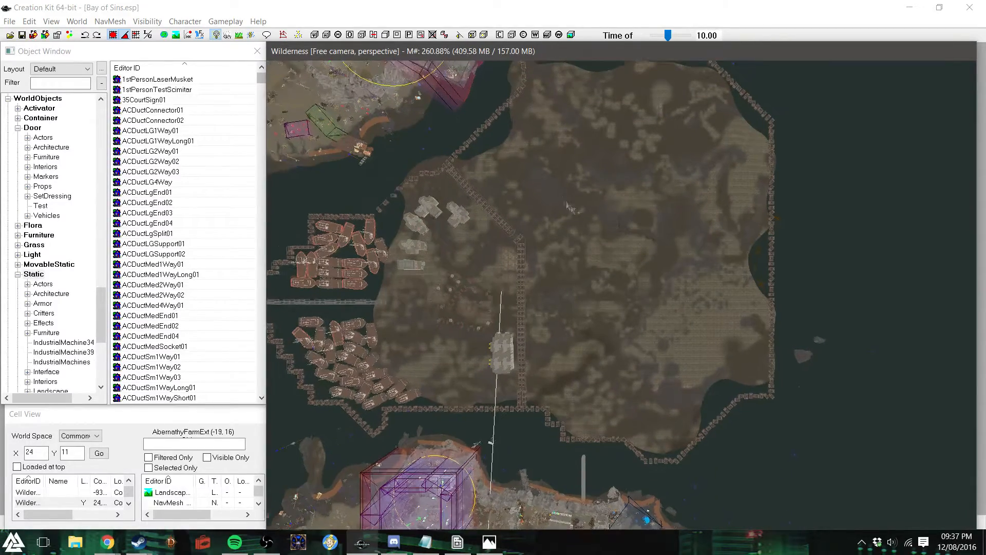
pyautogui.scroll(5, 587, 230)
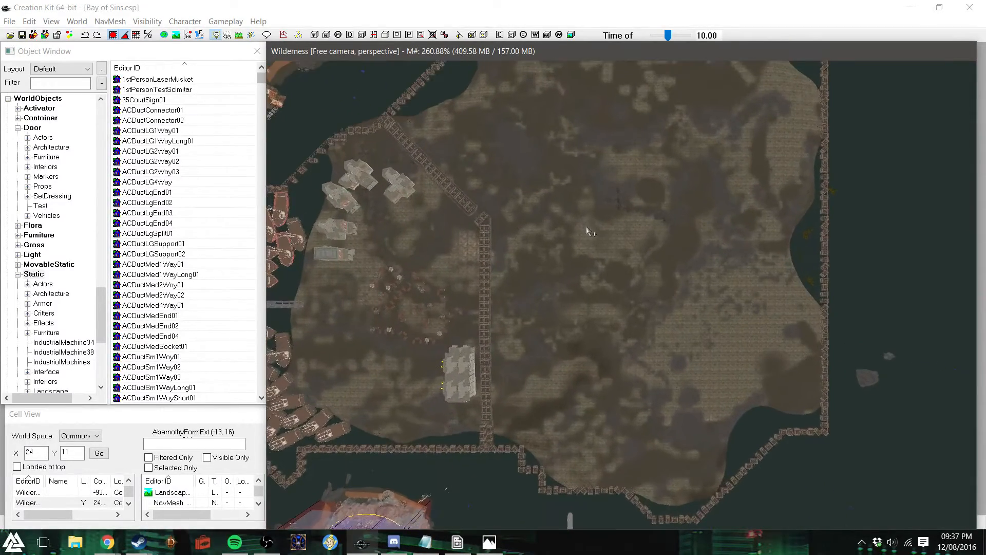
pyautogui.scroll(5, 586, 226)
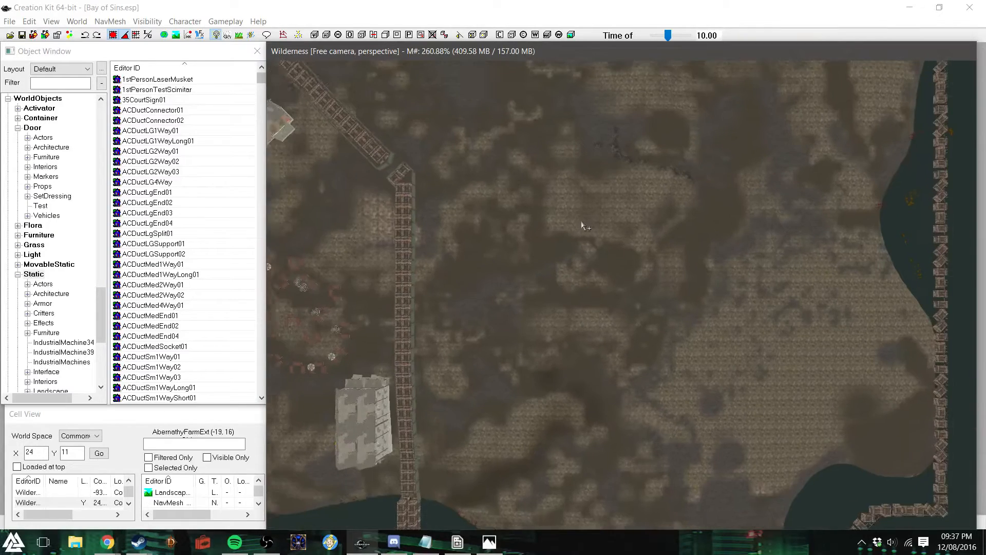
pyautogui.click(490, 542)
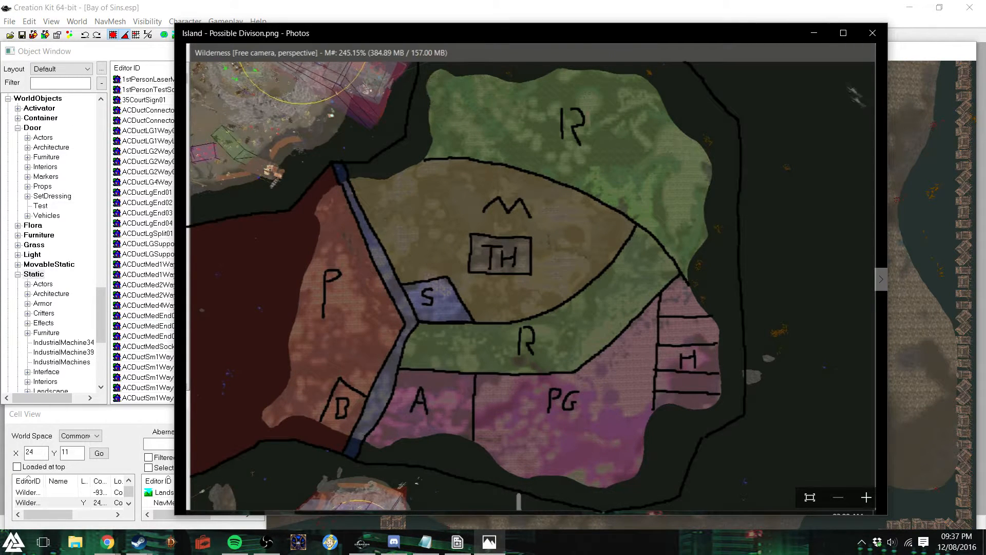
pyautogui.click(814, 33)
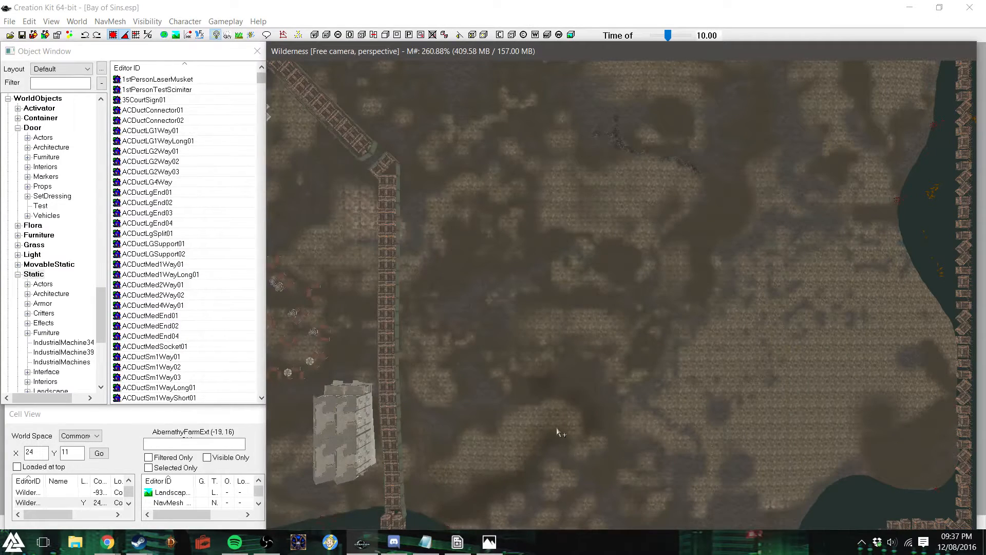
# Examine the open ground beside the barrier wall and the existing row of houses at the island's shore
pyautogui.scroll(3, 556, 427)
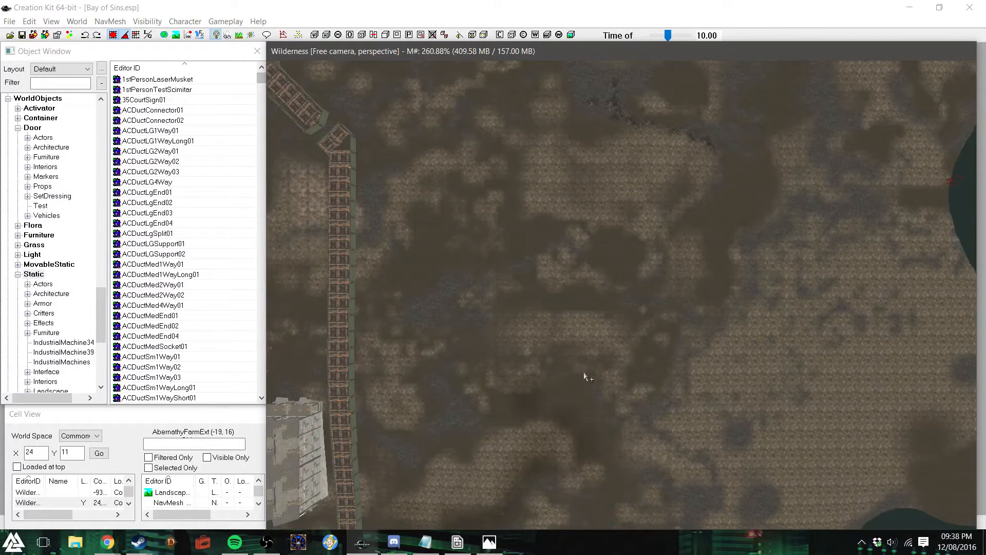
pyautogui.keyDown('shift'); pyautogui.moveTo(638, 329); pyautogui.dragTo(615, 285, button='middle'); pyautogui.keyUp('shift')
pyautogui.scroll(5, 615, 288)
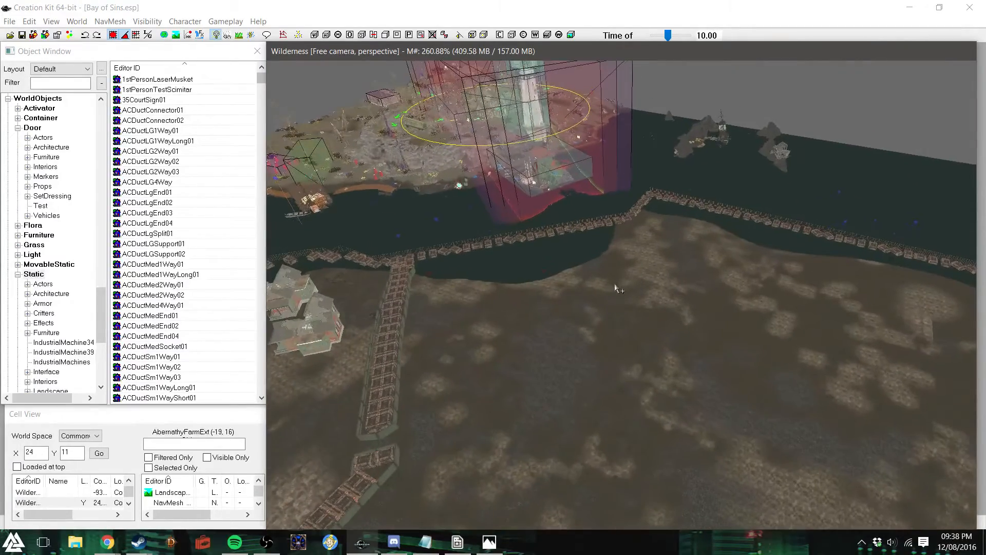
pyautogui.scroll(2, 571, 328)
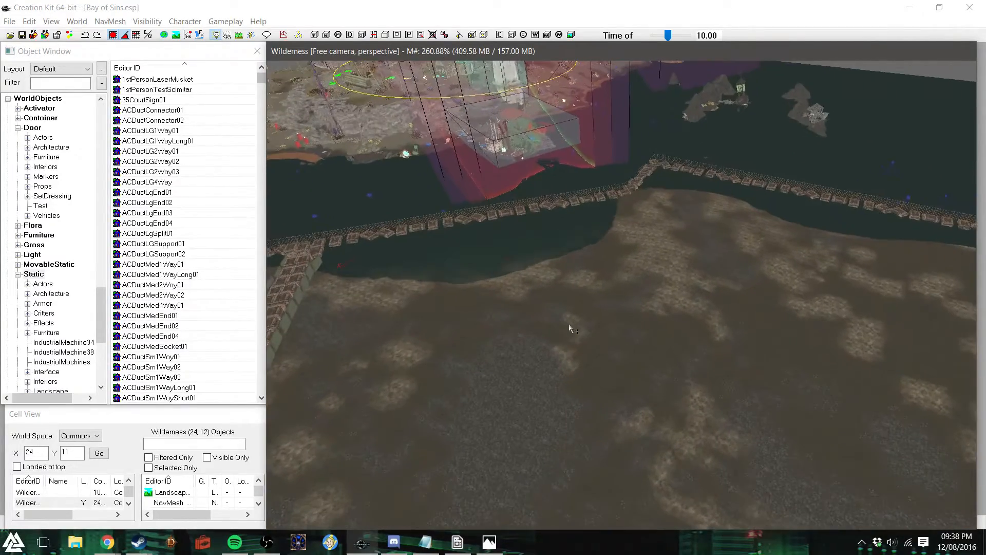
pyautogui.keyDown('shift'); pyautogui.moveTo(569, 329); pyautogui.dragTo(535, 330, button='middle'); pyautogui.keyUp('shift')
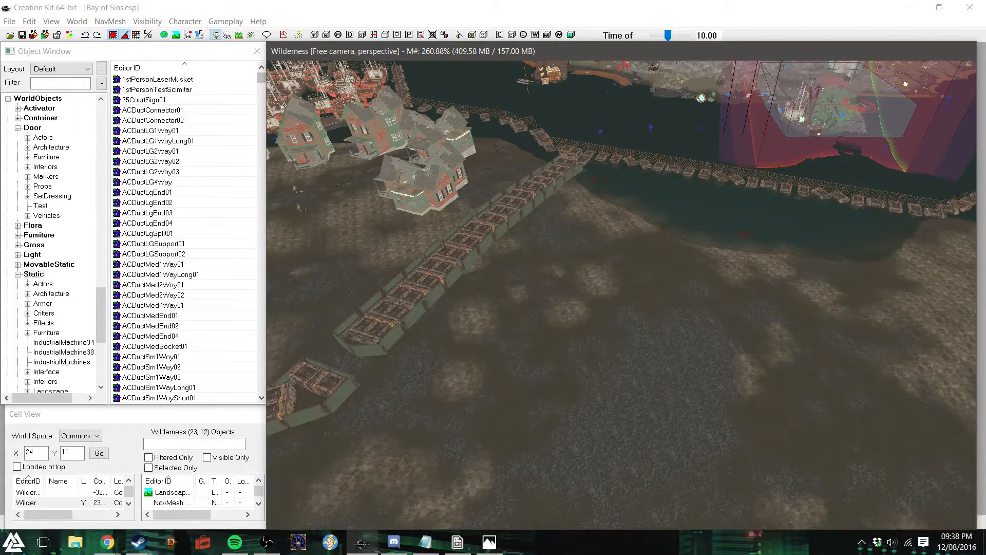
pyautogui.moveTo(571, 307)
pyautogui.keyDown('shift'); pyautogui.mouseDown(button='middle')
pyautogui.moveTo(513, 297)
pyautogui.moveTo(602, 304)
pyautogui.moveTo(564, 301)
pyautogui.mouseUp(button='middle'); pyautogui.keyUp('shift')
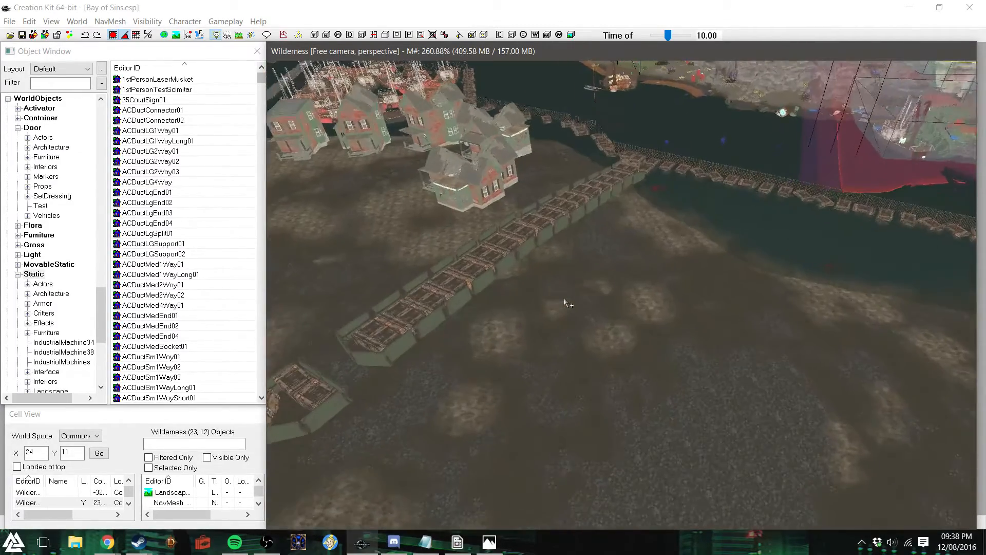
pyautogui.scroll(4, 564, 303)
pyautogui.keyDown('shift'); pyautogui.moveTo(564, 303); pyautogui.dragTo(542, 162, button='middle'); pyautogui.keyUp('shift')
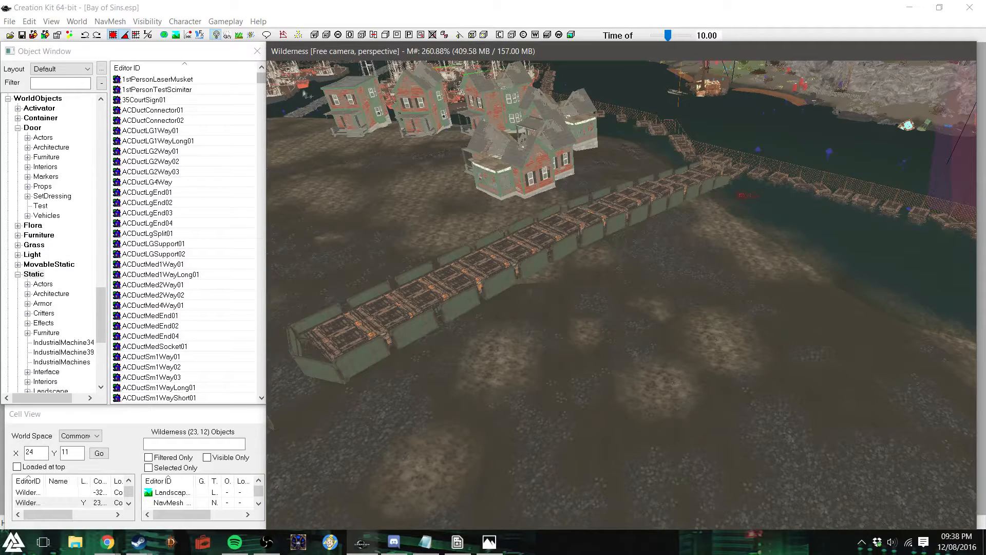
# Try to move the end house of the row behind the barrier wall, and undo the move
pyautogui.click(350, 100)
pyautogui.moveTo(355, 115); pyautogui.dragTo(331, 93)
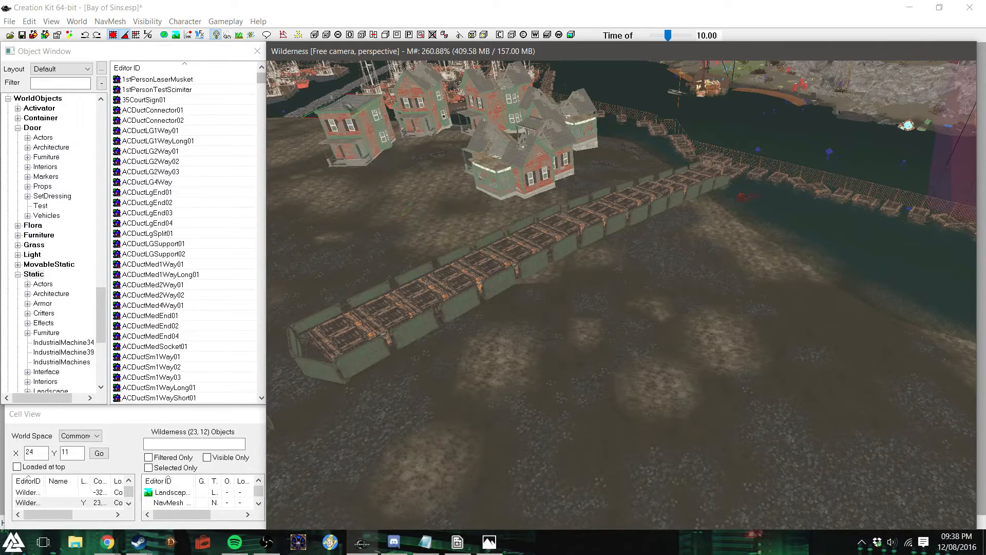
pyautogui.hotkey('ctrl', 'z')
pyautogui.hotkey('ctrl', 'y')
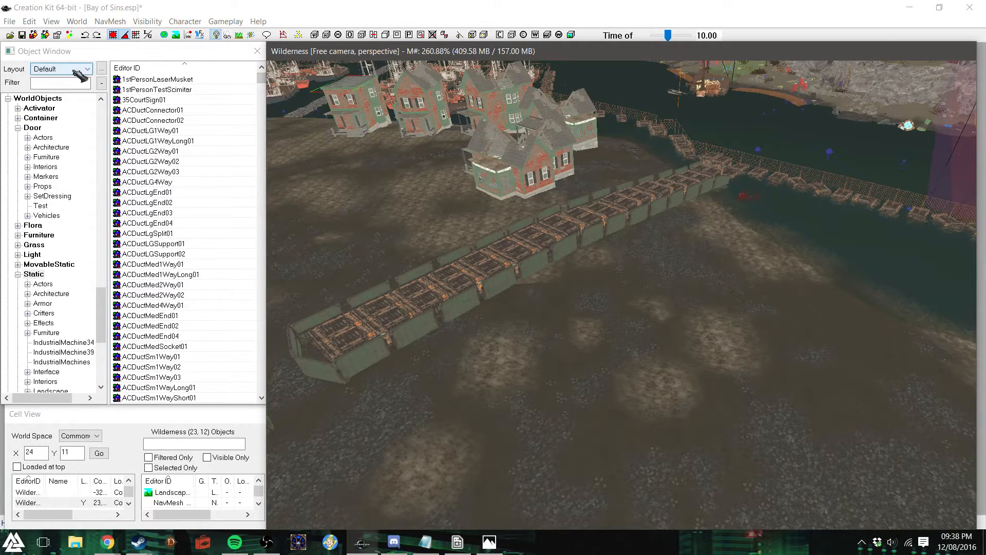
# Filter the object list by "shack" and browse the shack pieces for a suitable building
pyautogui.click(57, 84)
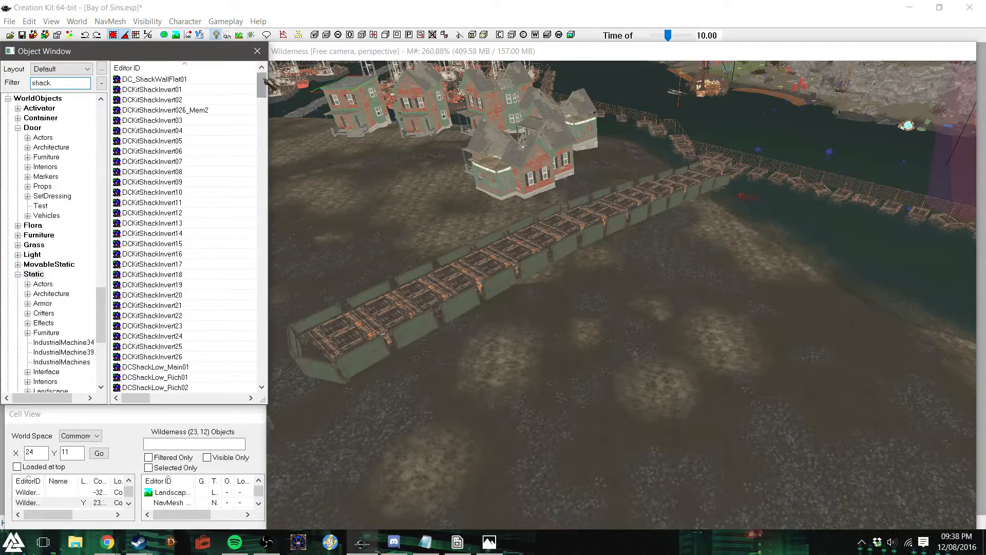
pyautogui.moveTo(263, 106); pyautogui.dragTo(259, 214)
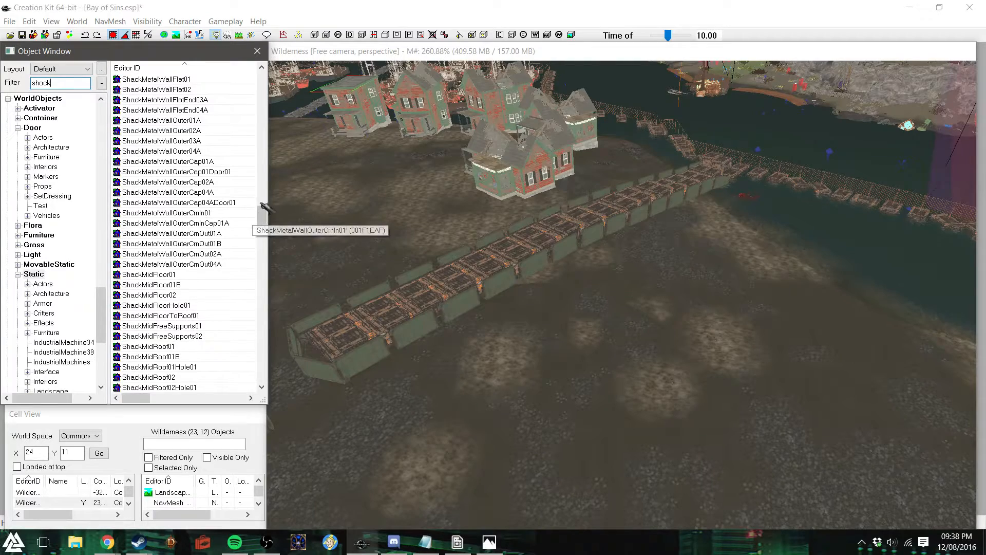
pyautogui.moveTo(262, 216); pyautogui.dragTo(239, 280)
pyautogui.click(415, 52)
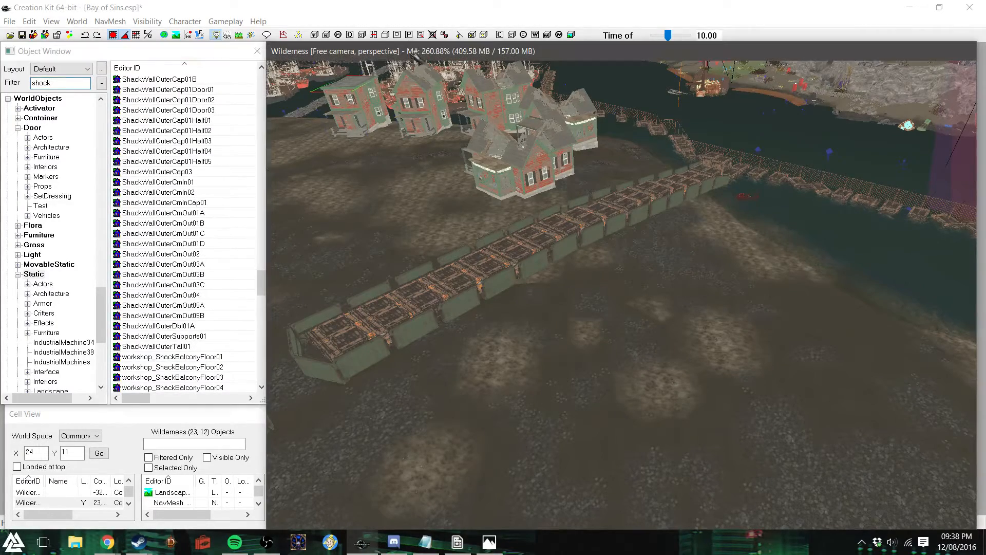
pyautogui.keyDown('shift'); pyautogui.moveTo(475, 248); pyautogui.dragTo(513, 260, button='middle'); pyautogui.keyUp('shift')
# Filter the object list by "prewar" and browse the entries for a suitable building
pyautogui.click(20, 82)
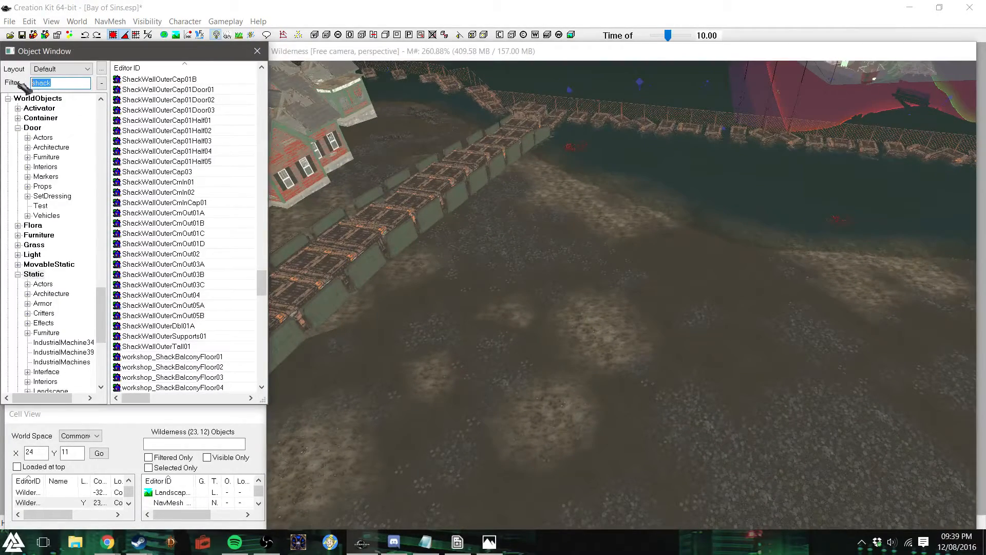
pyautogui.moveTo(247, 161); pyautogui.dragTo(543, 259)
pyautogui.moveTo(449, 244); pyautogui.dragTo(74, 83)
pyautogui.write('pre')
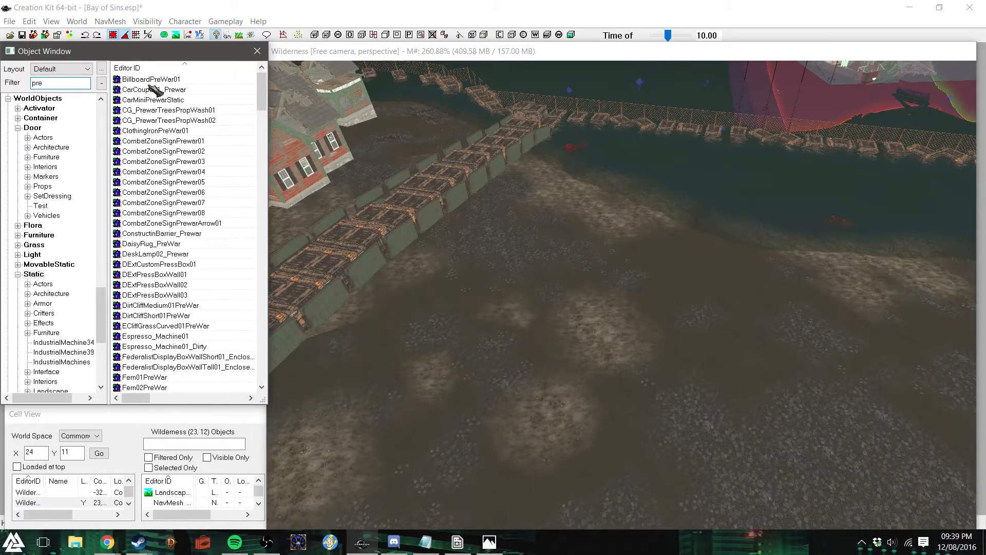
pyautogui.write('w')
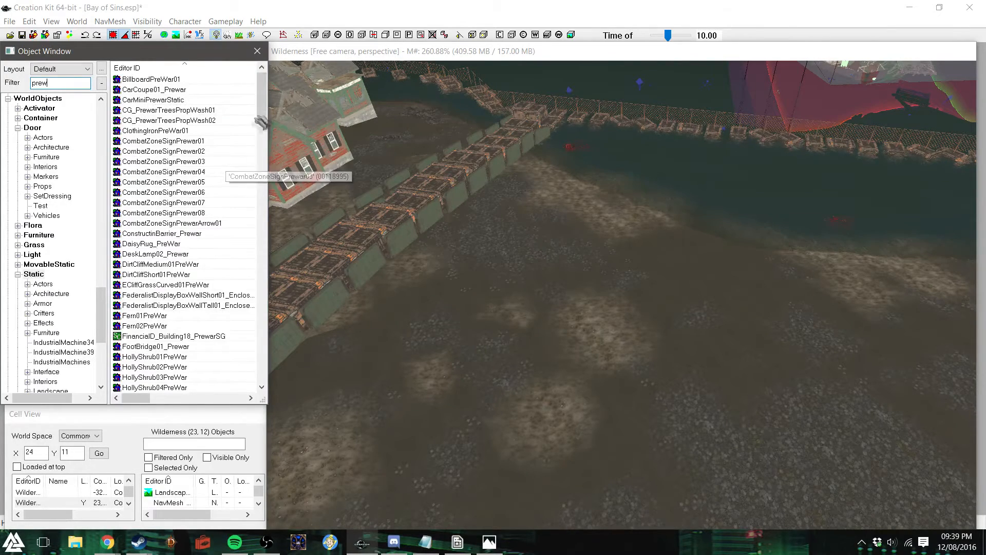
pyautogui.moveTo(261, 107); pyautogui.dragTo(258, 109)
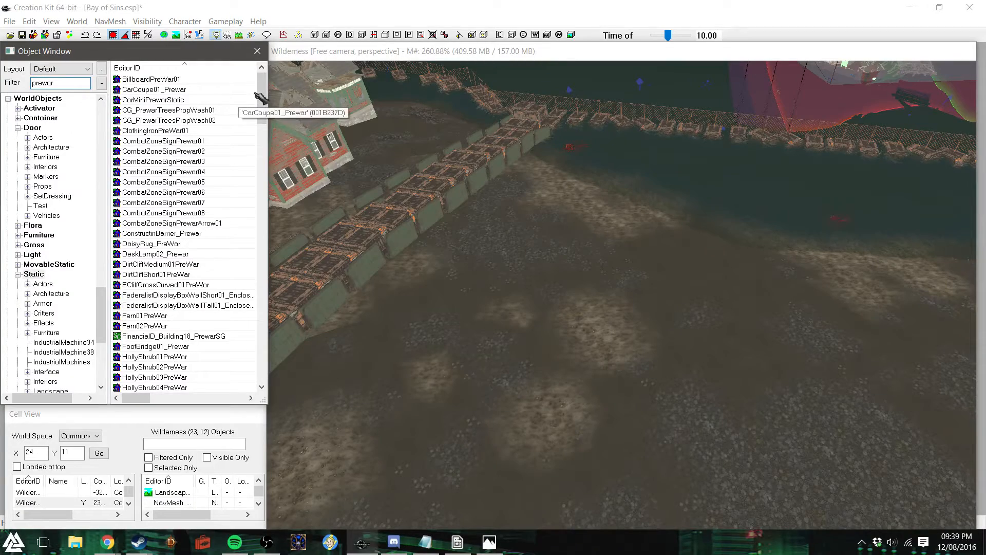
pyautogui.moveTo(262, 96); pyautogui.dragTo(226, 369)
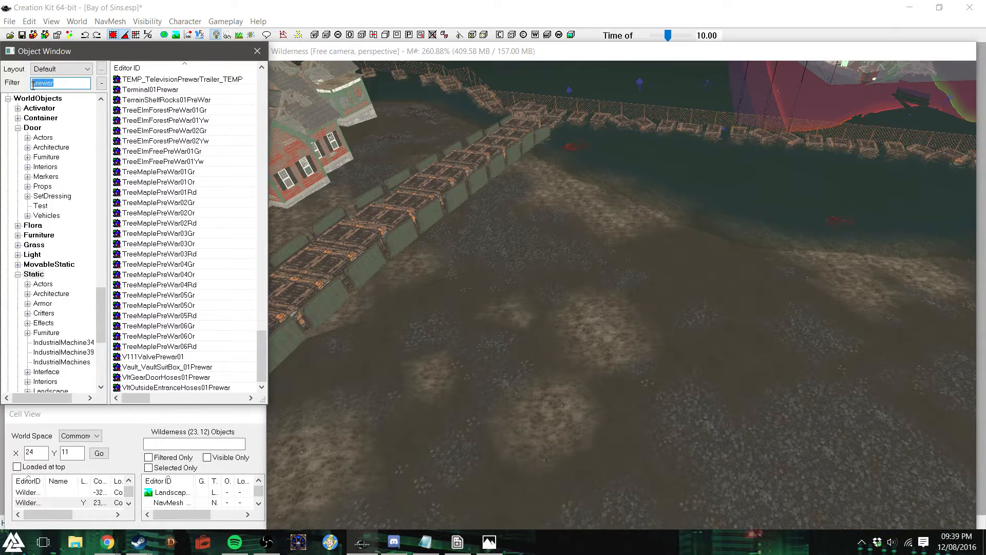
# Filter the object list by "house" and go to the start of the matching entries
pyautogui.write('house')
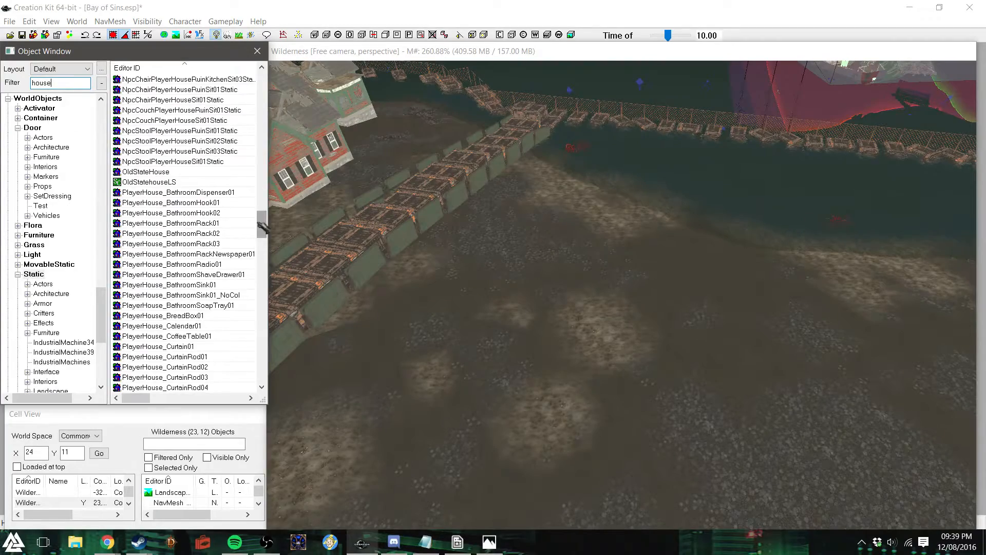
pyautogui.moveTo(261, 226); pyautogui.dragTo(262, 78)
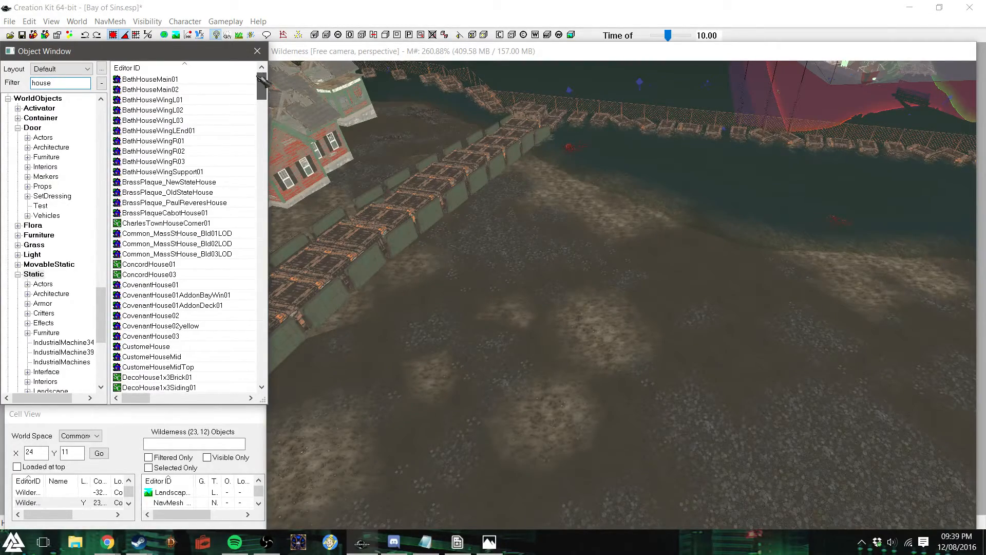
# Place BathHouseMain01 on the open ground, rotate it to inspect it, and delete it
pyautogui.moveTo(185, 79); pyautogui.dragTo(712, 369)
pyautogui.moveTo(714, 513); pyautogui.dragTo(714, 512)
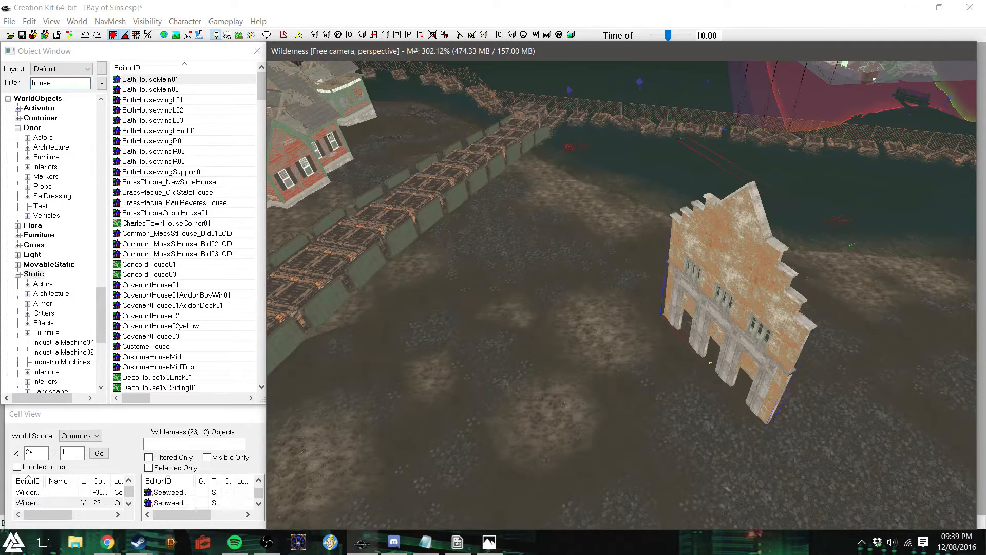
pyautogui.moveTo(714, 334); pyautogui.dragTo(765, 334, button='right')
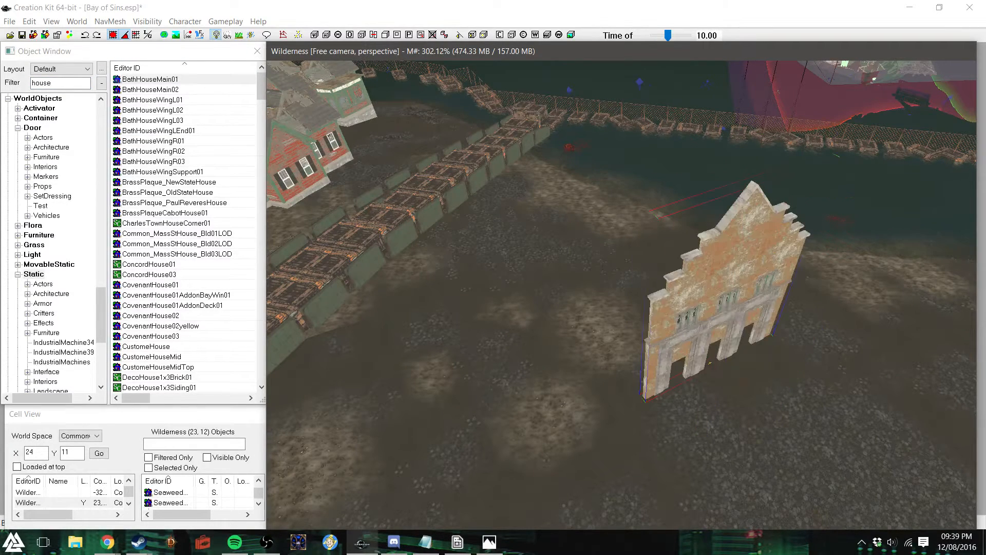
pyautogui.press('Delete')
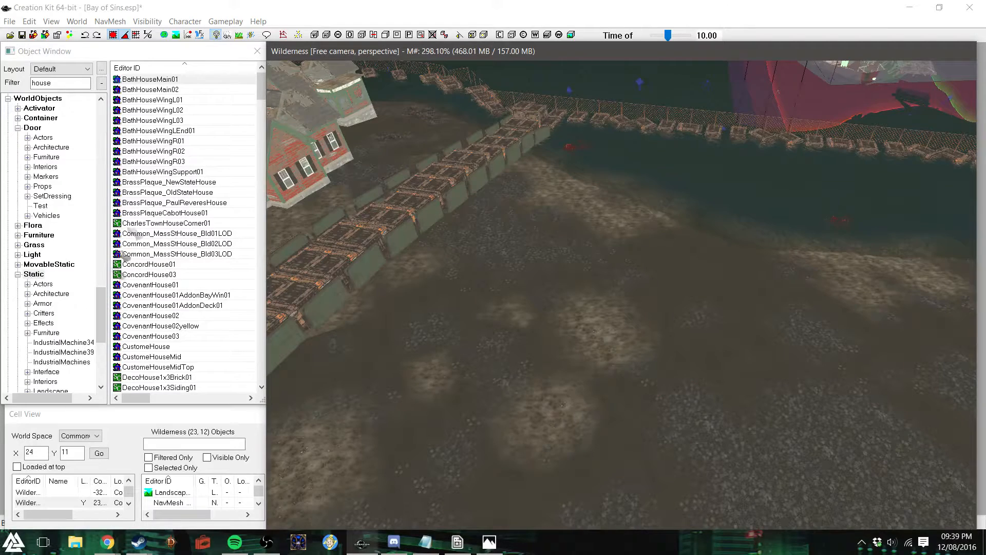
# Place CovenantHouse01 on the open ground, rotate it, and move it closer to the barrier wall
pyautogui.scroll(-2, 190, 154)
pyautogui.scroll(-2, 190, 154)
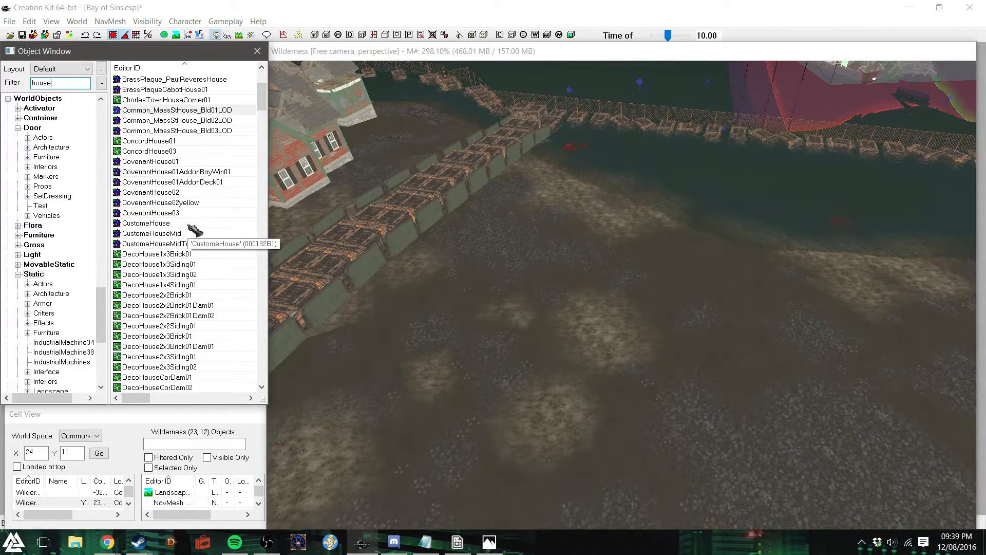
pyautogui.moveTo(154, 161); pyautogui.dragTo(622, 320)
pyautogui.moveTo(622, 320); pyautogui.dragTo(704, 320, button='right')
pyautogui.moveTo(622, 339); pyautogui.dragTo(609, 368, button='right')
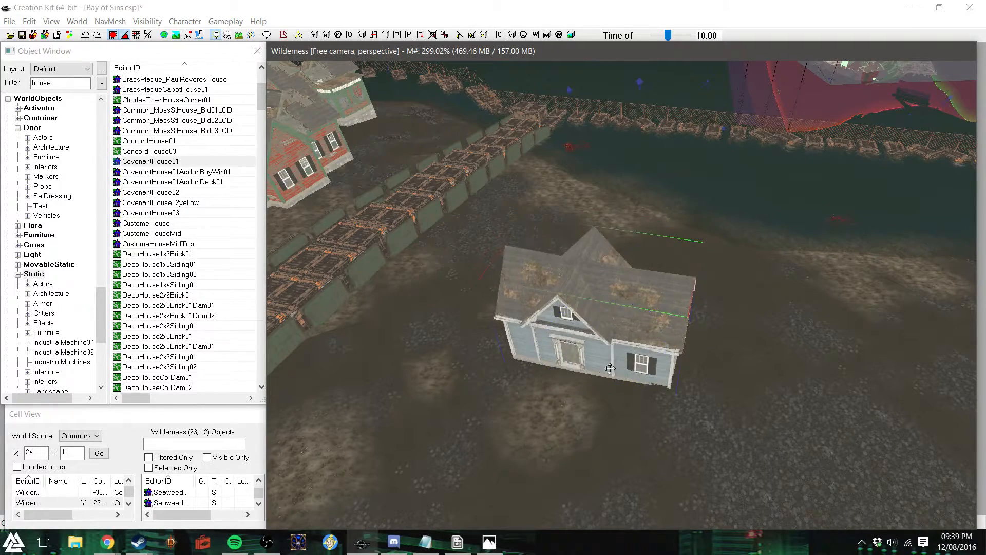
pyautogui.moveTo(609, 368)
pyautogui.keyDown('shift'); pyautogui.mouseDown(button='middle')
pyautogui.moveTo(579, 337)
pyautogui.moveTo(539, 334)
pyautogui.moveTo(483, 352)
pyautogui.moveTo(698, 359)
pyautogui.moveTo(609, 349)
pyautogui.mouseUp(button='middle'); pyautogui.keyUp('shift')
pyautogui.moveTo(611, 355); pyautogui.dragTo(611, 366, button='middle')
pyautogui.moveTo(605, 353); pyautogui.dragTo(539, 328)
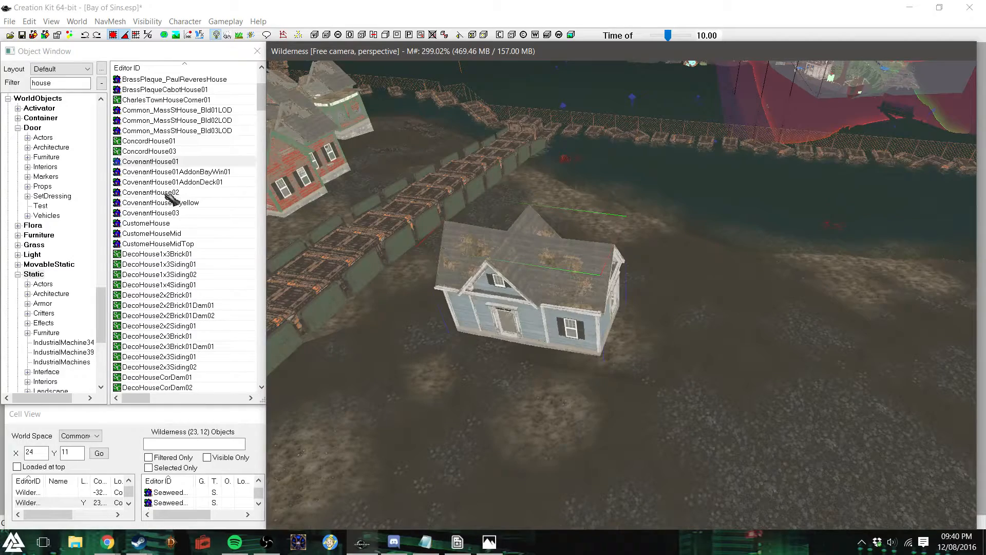
# Place CovenantHouse02 on the open ground away from the first Covenant house and rotate it
pyautogui.moveTo(166, 194); pyautogui.dragTo(855, 412)
pyautogui.moveTo(769, 386); pyautogui.dragTo(779, 379)
pyautogui.moveTo(778, 376); pyautogui.dragTo(783, 349, button='right')
# Delete CovenantHouse01 and move CovenantHouse02 into its place beside the barrier wall, adjusting its height
pyautogui.click(516, 271)
pyautogui.press('Delete')
pyautogui.moveTo(873, 323); pyautogui.dragTo(498, 235)
pyautogui.press('z')
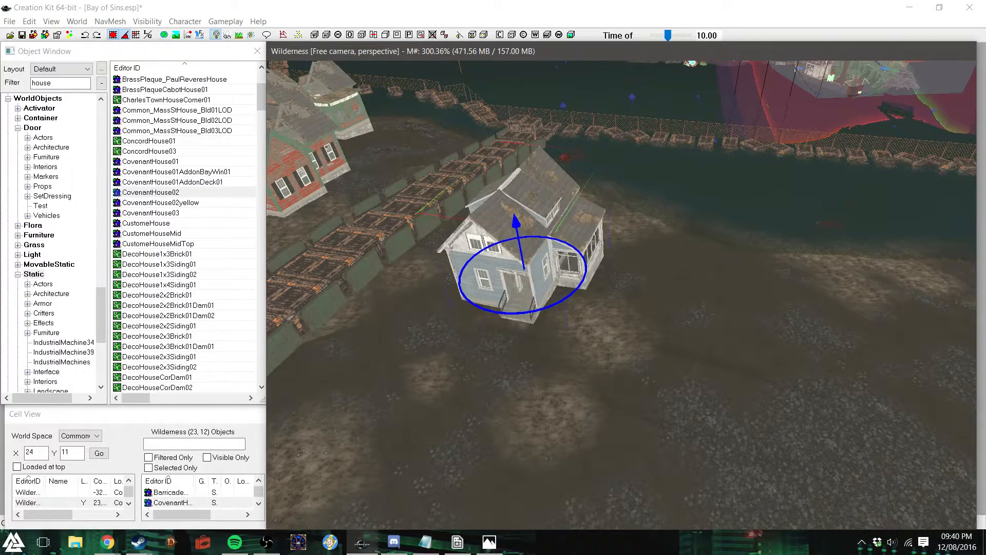
# Move CovenantHouse02 along the barrier wall toward the shoreline and adjust its height to sit on the ground
pyautogui.moveTo(647, 376); pyautogui.dragTo(556, 349, button='middle')
pyautogui.press('f')
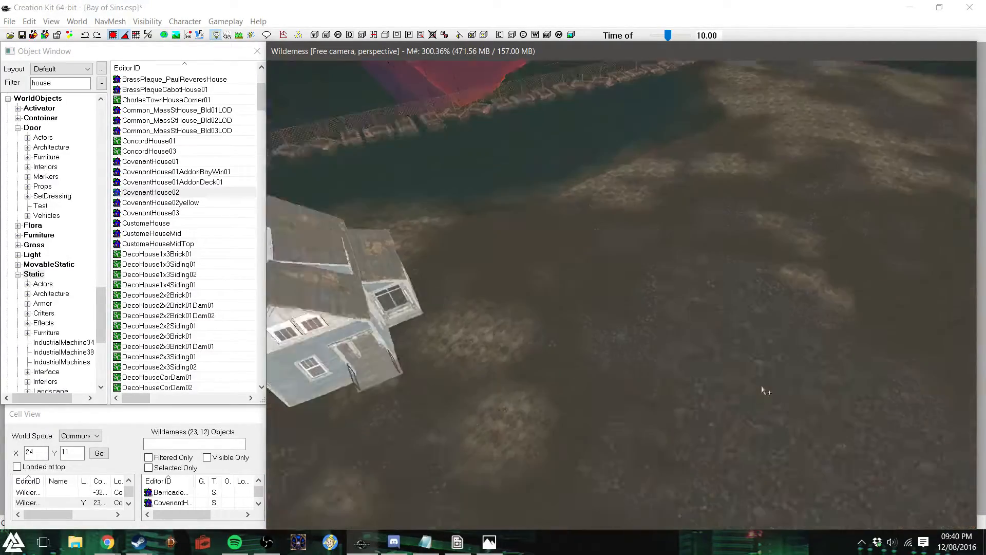
pyautogui.keyDown('shift'); pyautogui.moveTo(608, 381); pyautogui.dragTo(667, 378, button='middle'); pyautogui.keyUp('shift')
pyautogui.moveTo(553, 305); pyautogui.dragTo(616, 344)
pyautogui.press('z')
pyautogui.keyDown('shift'); pyautogui.moveTo(698, 363); pyautogui.dragTo(536, 292, button='middle'); pyautogui.keyUp('shift')
pyautogui.scroll(-3, 661, 350)
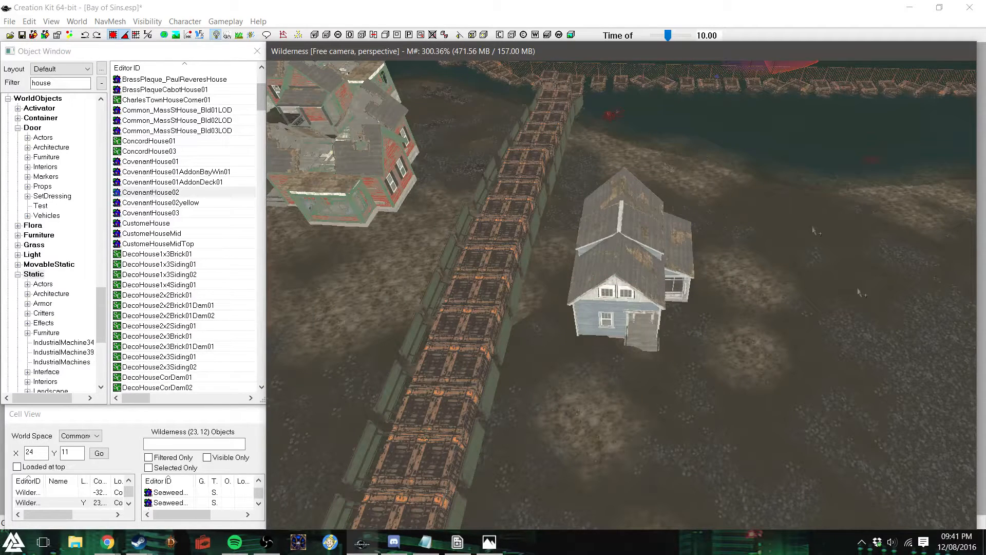
pyautogui.moveTo(656, 272); pyautogui.dragTo(631, 177)
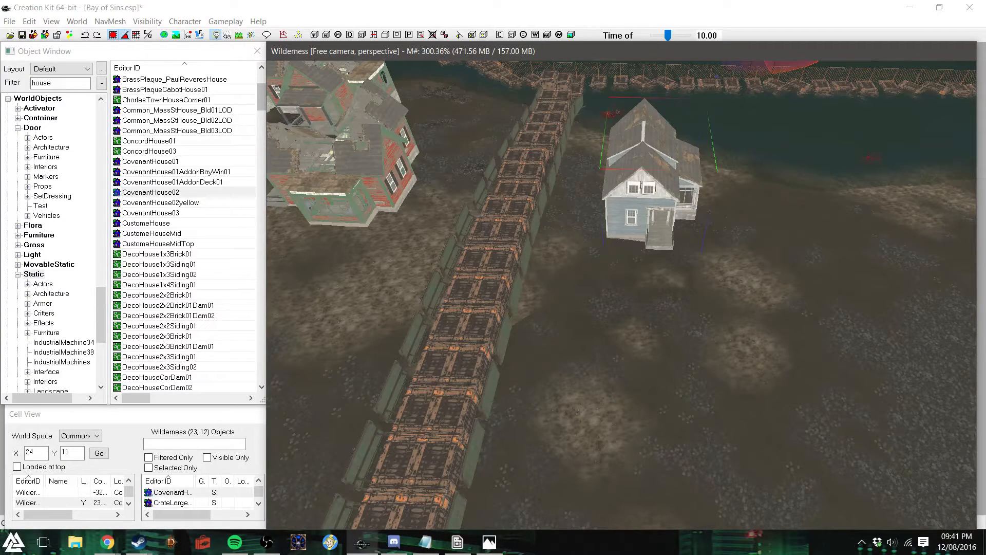
pyautogui.press('z')
pyautogui.moveTo(646, 163); pyautogui.dragTo(646, 167)
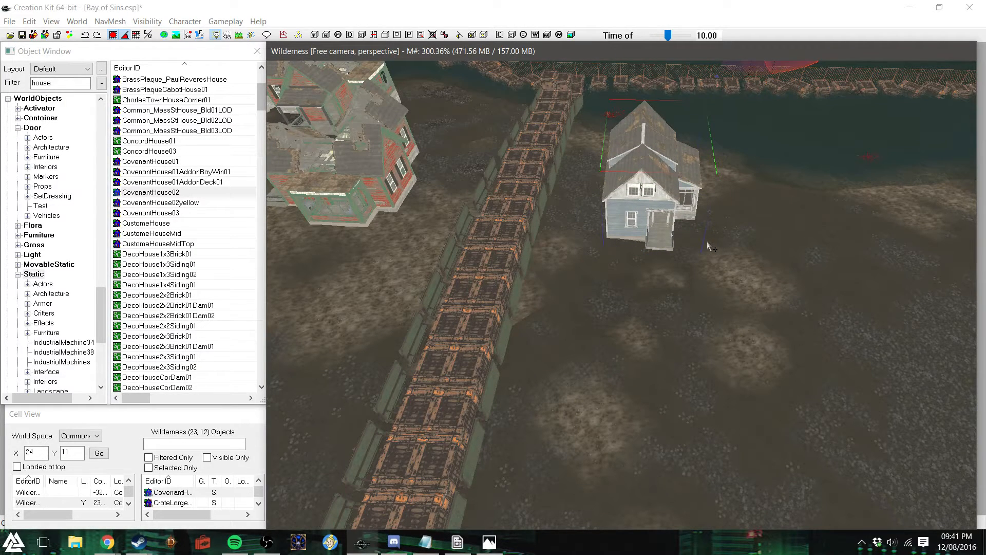
# Place CovenantHouse03 on the open ground beside CovenantHouse02
pyautogui.press('d')
pyautogui.keyDown('shift'); pyautogui.moveTo(730, 241); pyautogui.dragTo(730, 241, button='middle'); pyautogui.keyUp('shift')
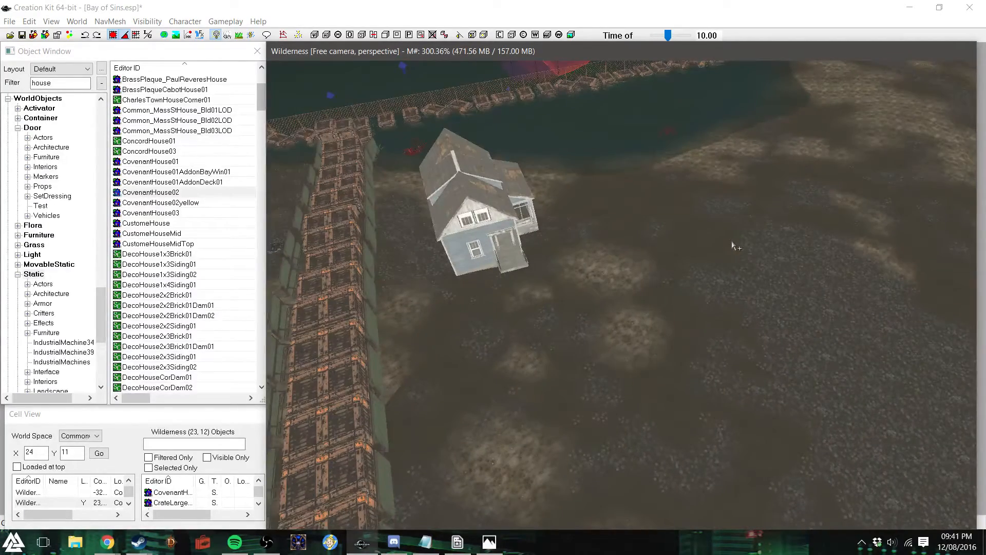
pyautogui.scroll(3, 738, 236)
pyautogui.scroll(2, 666, 221)
pyautogui.keyDown('shift'); pyautogui.moveTo(666, 221); pyautogui.dragTo(623, 236, button='middle'); pyautogui.keyUp('shift')
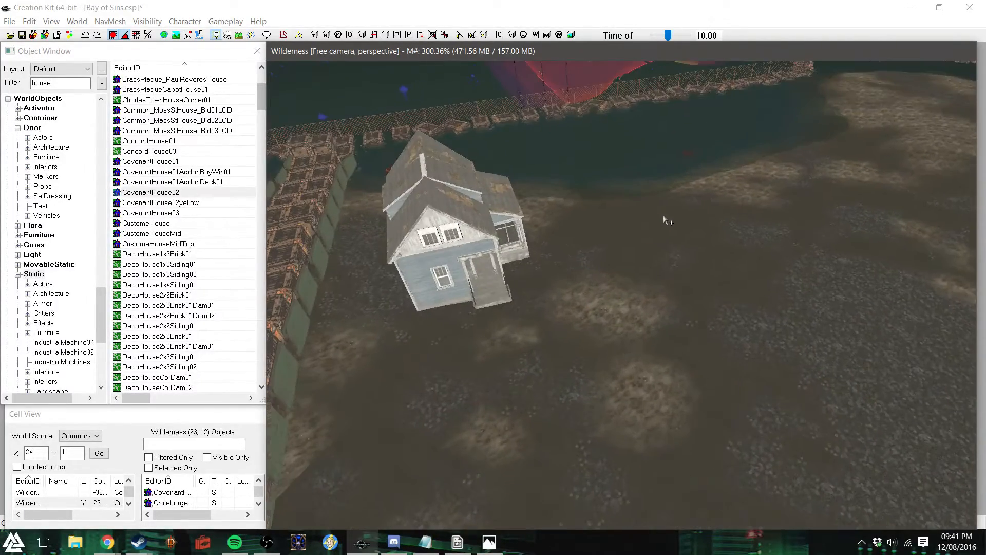
pyautogui.keyDown('shift'); pyautogui.moveTo(686, 248); pyautogui.dragTo(637, 250, button='middle'); pyautogui.keyUp('shift')
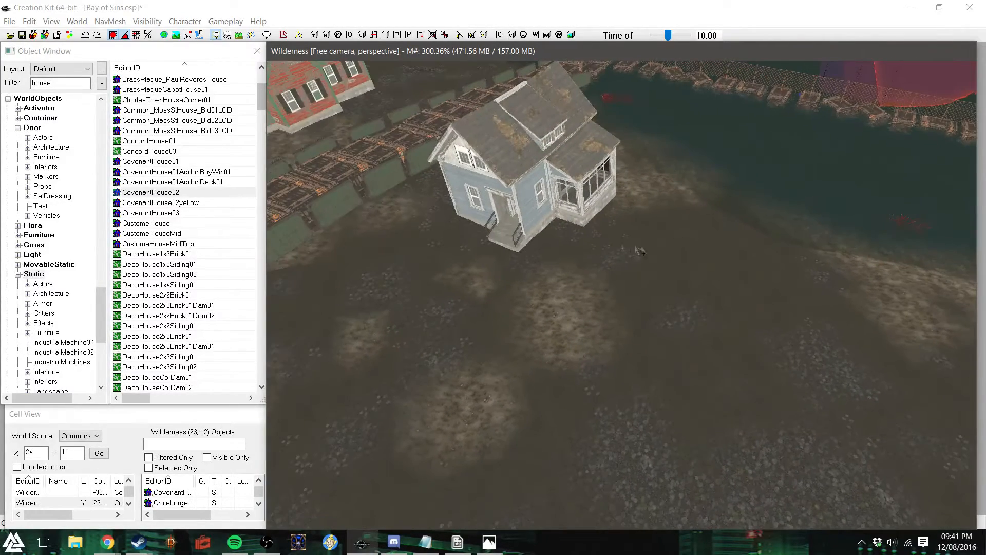
pyautogui.keyDown('shift'); pyautogui.moveTo(663, 322); pyautogui.dragTo(608, 301, button='middle'); pyautogui.keyUp('shift')
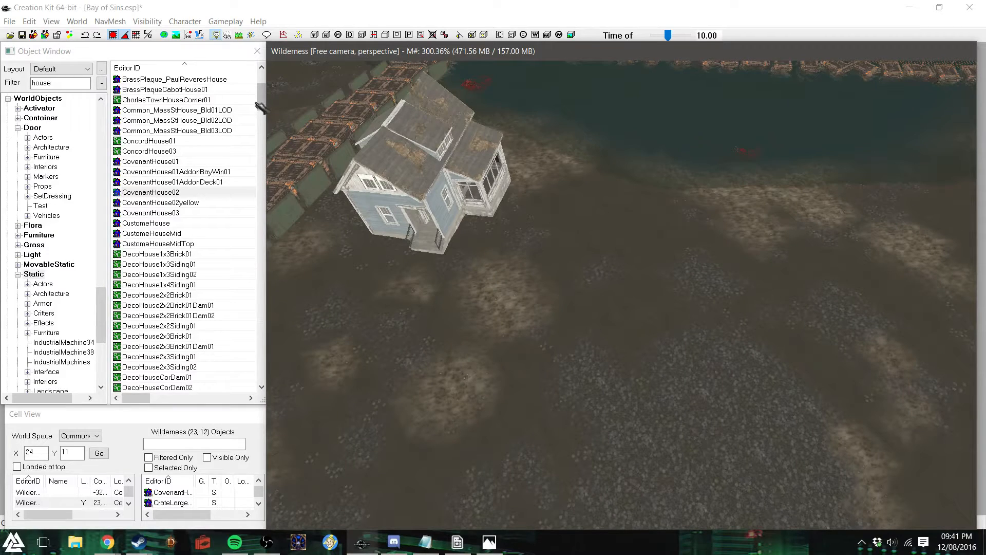
pyautogui.moveTo(262, 100); pyautogui.dragTo(262, 103)
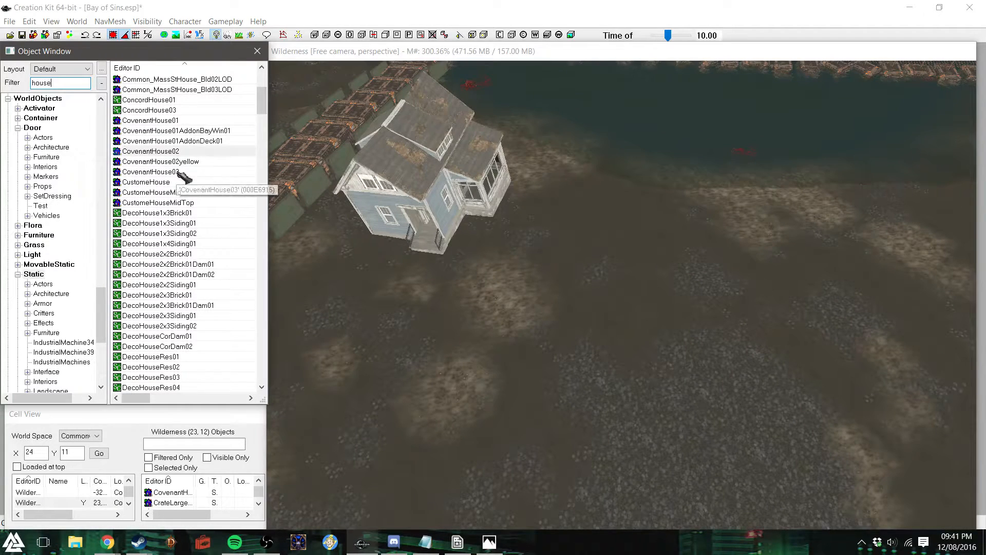
pyautogui.moveTo(631, 354); pyautogui.dragTo(643, 273)
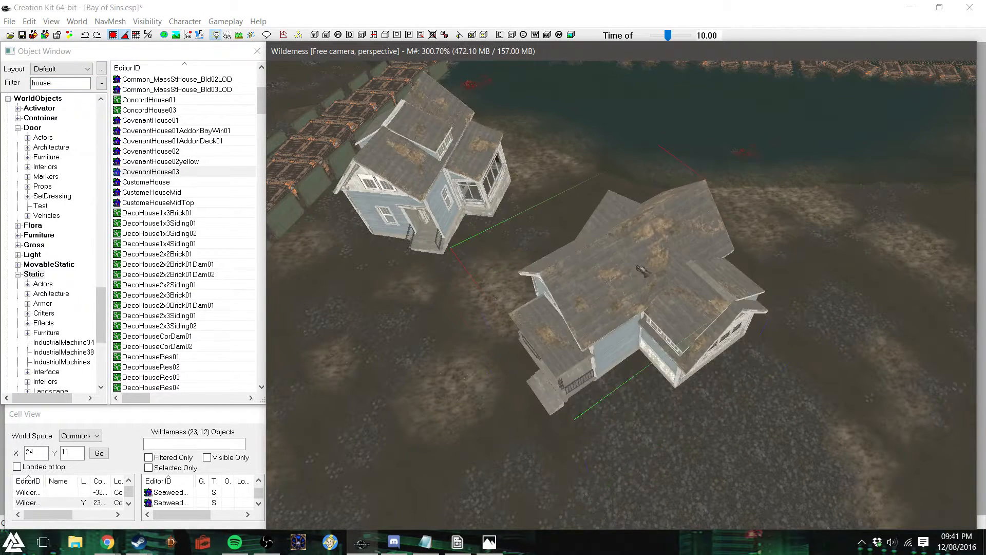
# Rotate CovenantHouse03 to face the same way as CovenantHouse02, line it up next to that house, and adjust its height
pyautogui.moveTo(643, 273); pyautogui.dragTo(634, 284, button='right')
pyautogui.moveTo(634, 284); pyautogui.dragTo(618, 229)
pyautogui.moveTo(618, 230)
pyautogui.mouseDown(button='right')
pyautogui.moveTo(642, 230)
pyautogui.moveTo(595, 229)
pyautogui.moveTo(618, 229)
pyautogui.mouseUp(button='right')
pyautogui.moveTo(611, 242); pyautogui.dragTo(576, 173)
pyautogui.press('z')
pyautogui.keyDown('shift'); pyautogui.moveTo(576, 242); pyautogui.dragTo(677, 232, button='middle'); pyautogui.keyUp('shift')
pyautogui.moveTo(611, 302); pyautogui.dragTo(606, 317)
pyautogui.keyDown('shift'); pyautogui.moveTo(685, 322); pyautogui.dragTo(612, 308, button='middle'); pyautogui.keyUp('shift')
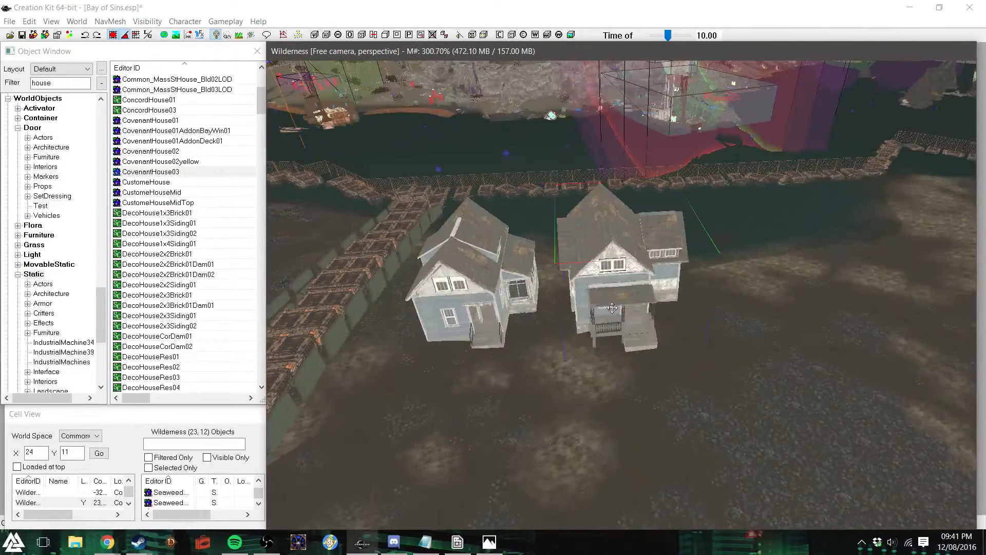
pyautogui.moveTo(629, 294); pyautogui.dragTo(625, 288, button='right')
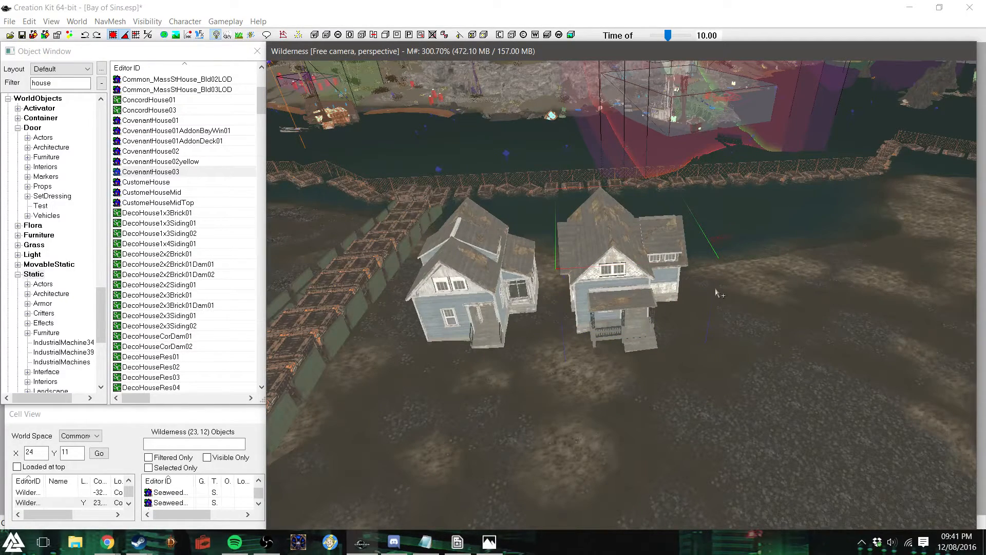
# Place CustomeHouse on the open ground beside CovenantHouse03 to inspect it, and delete it
pyautogui.keyDown('shift'); pyautogui.moveTo(718, 293); pyautogui.dragTo(718, 344, button='middle'); pyautogui.keyUp('shift')
pyautogui.scroll(2, 718, 344)
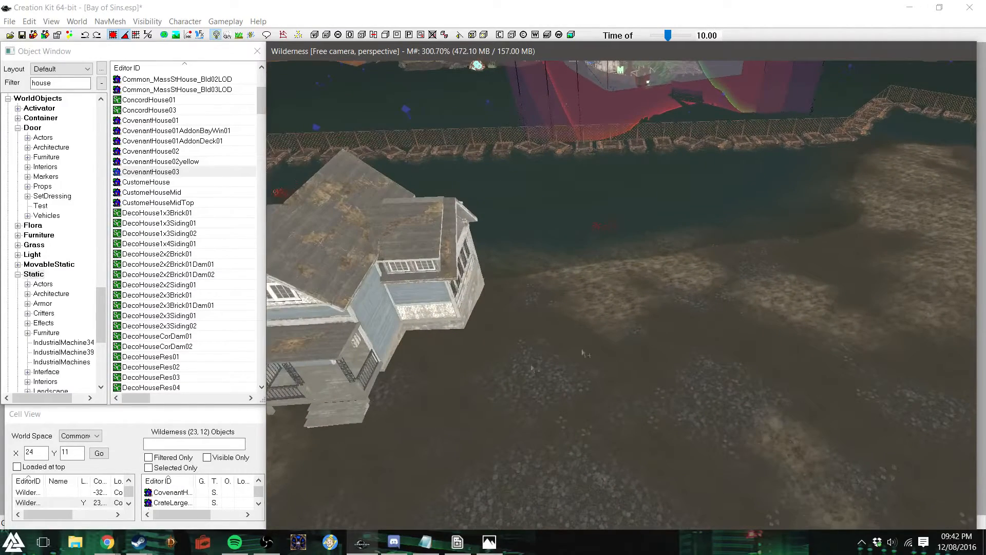
pyautogui.moveTo(168, 186); pyautogui.dragTo(626, 241)
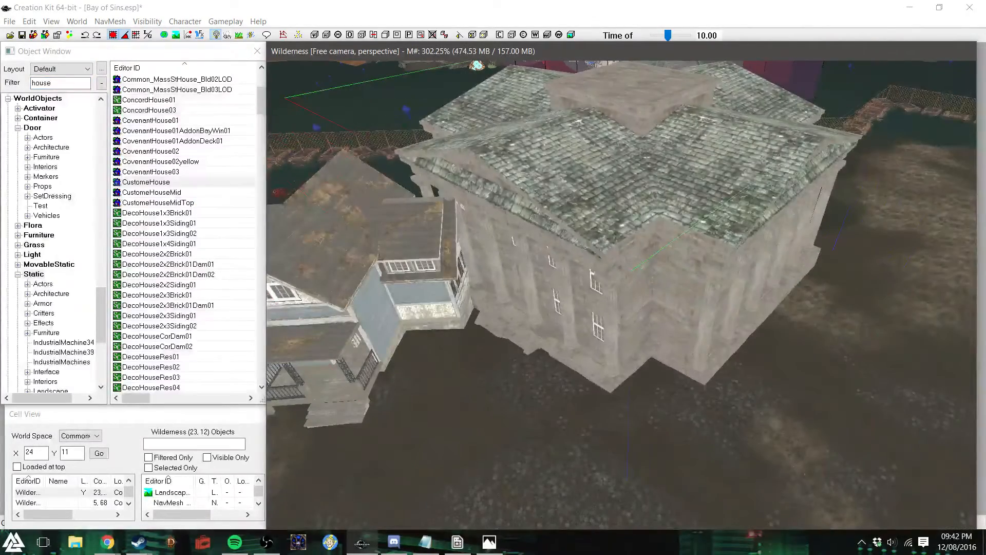
pyautogui.press('Delete')
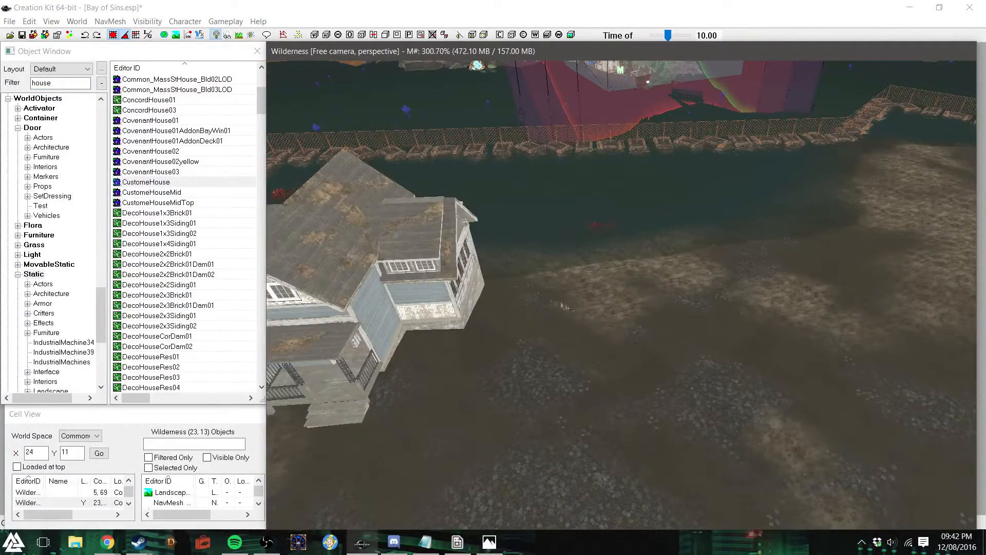
# Find DiamondGreenhouse01 in the object list, place it beside CovenantHouse03 to inspect it, and delete it
pyautogui.click(161, 184)
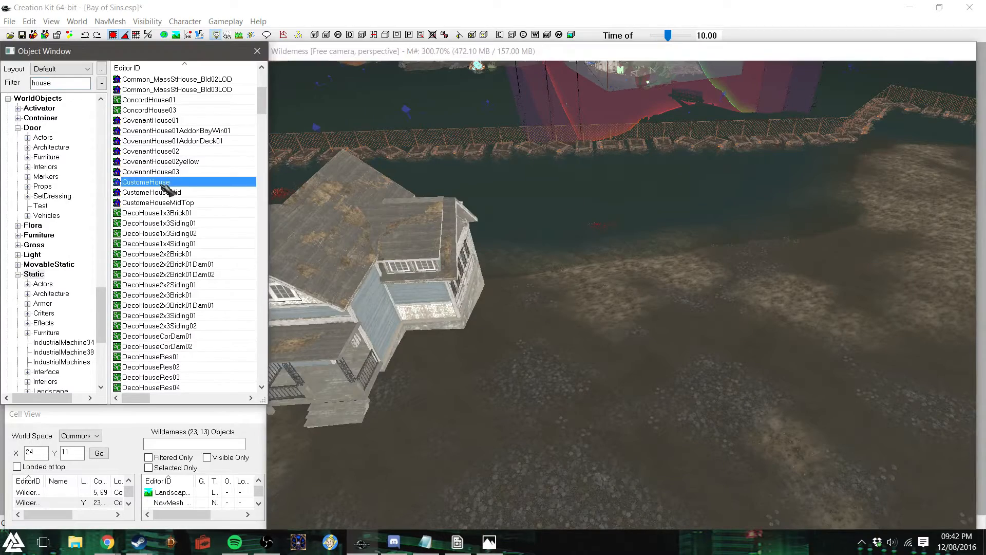
pyautogui.scroll(-9, 167, 194)
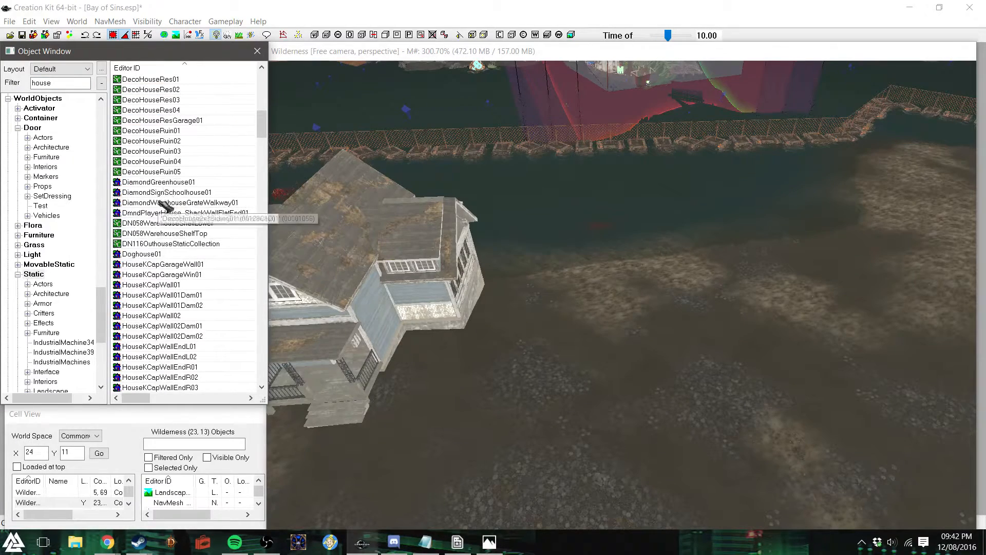
pyautogui.moveTo(168, 184); pyautogui.dragTo(636, 185)
pyautogui.press('Delete')
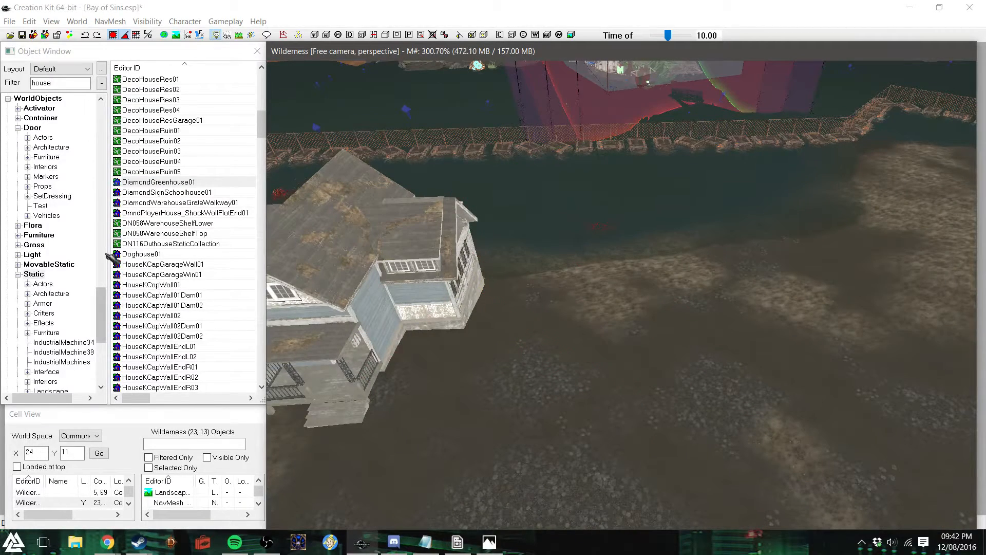
# Place DiamondSignSchoolhouse01 beside CovenantHouse03, rotate it to inspect its front, and delete it
pyautogui.moveTo(169, 192); pyautogui.dragTo(675, 221)
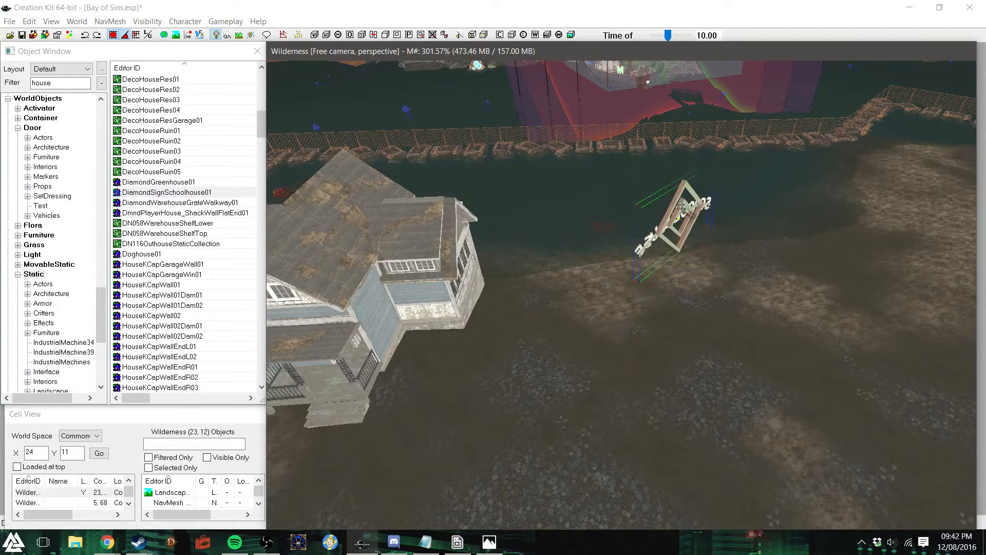
pyautogui.moveTo(677, 220); pyautogui.dragTo(711, 220, button='right')
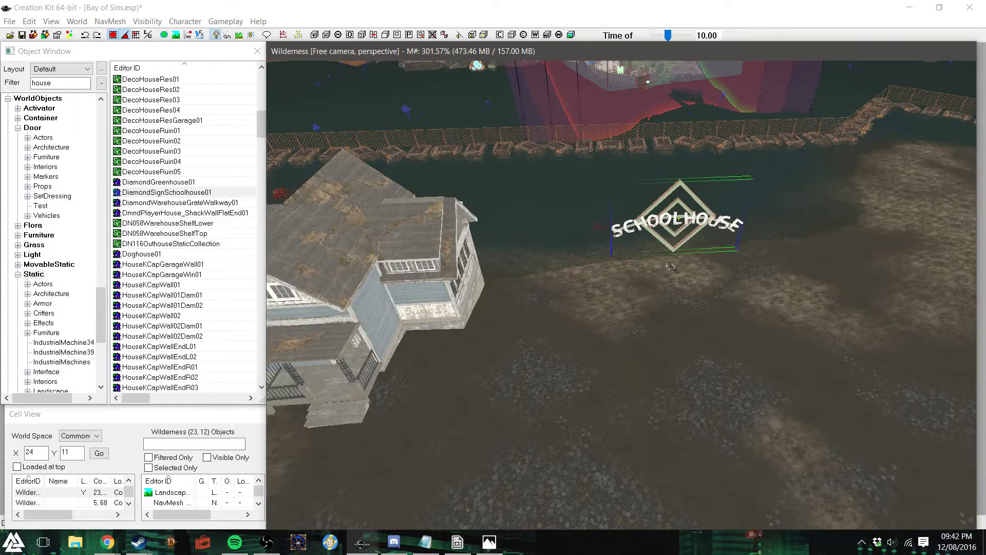
pyautogui.press('Delete')
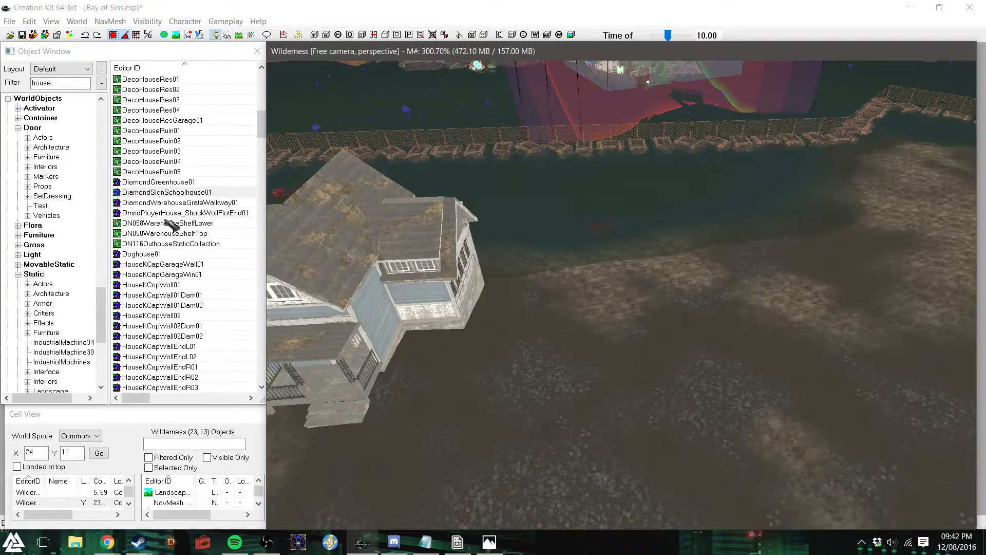
# Look through the filtered object list from the Diamond City entries past the HouseK pieces to the Lighthouse entries
pyautogui.scroll(-1, 173, 217)
pyautogui.moveTo(187, 183); pyautogui.dragTo(185, 202)
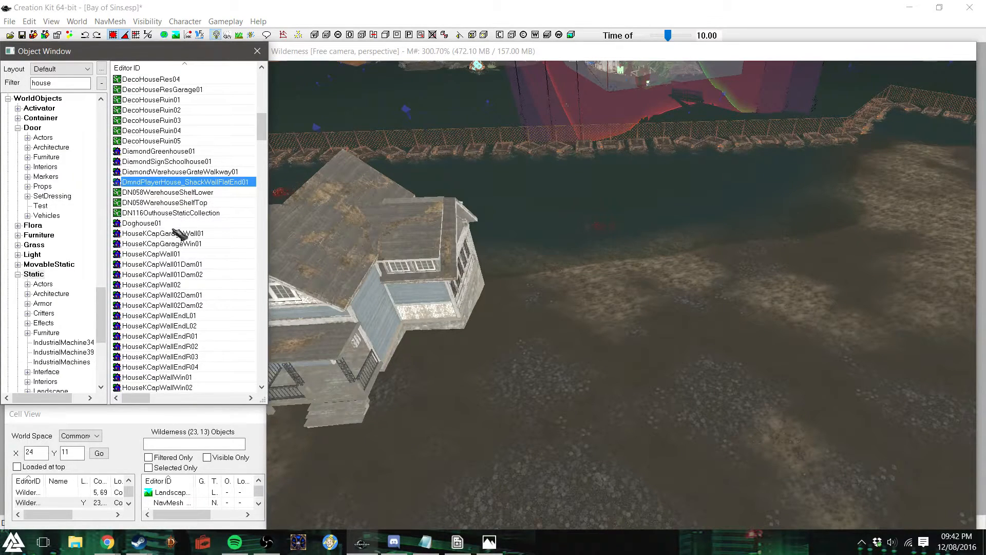
pyautogui.scroll(-4, 180, 233)
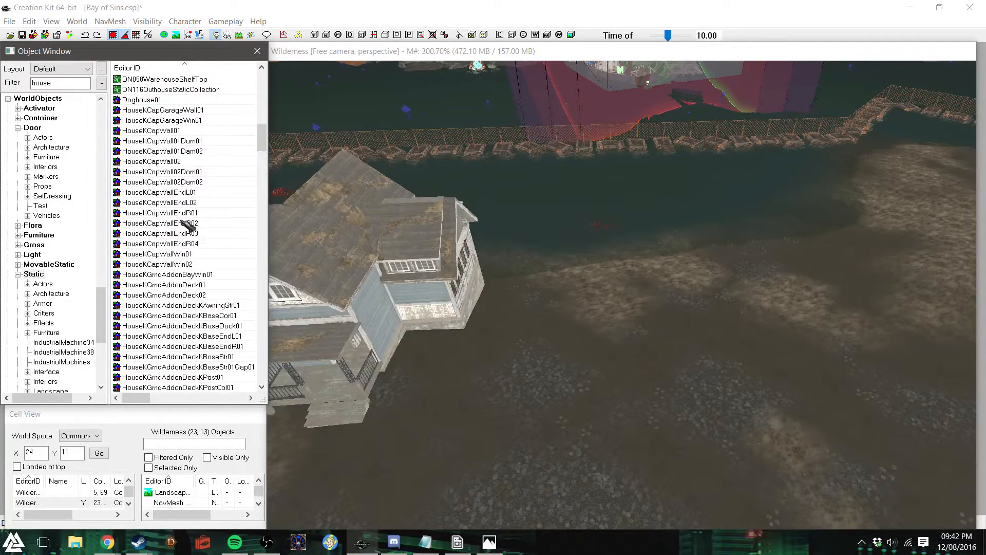
pyautogui.scroll(-8, 183, 226)
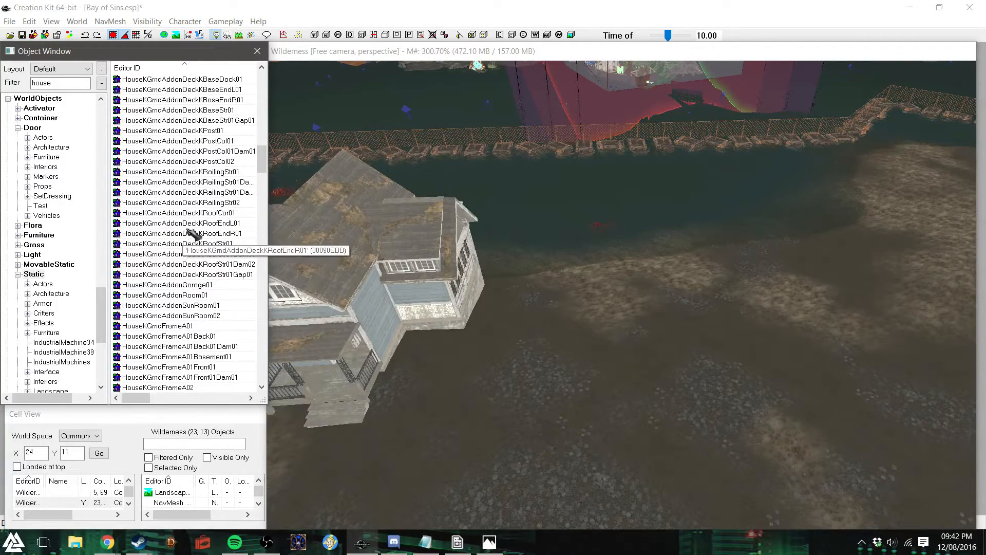
pyautogui.scroll(-7, 195, 233)
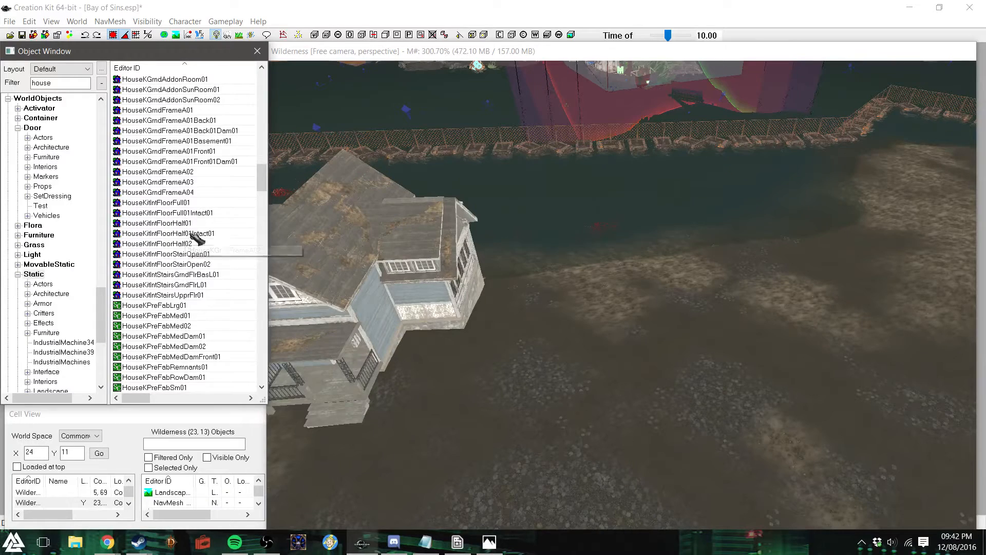
pyautogui.scroll(-1, 185, 215)
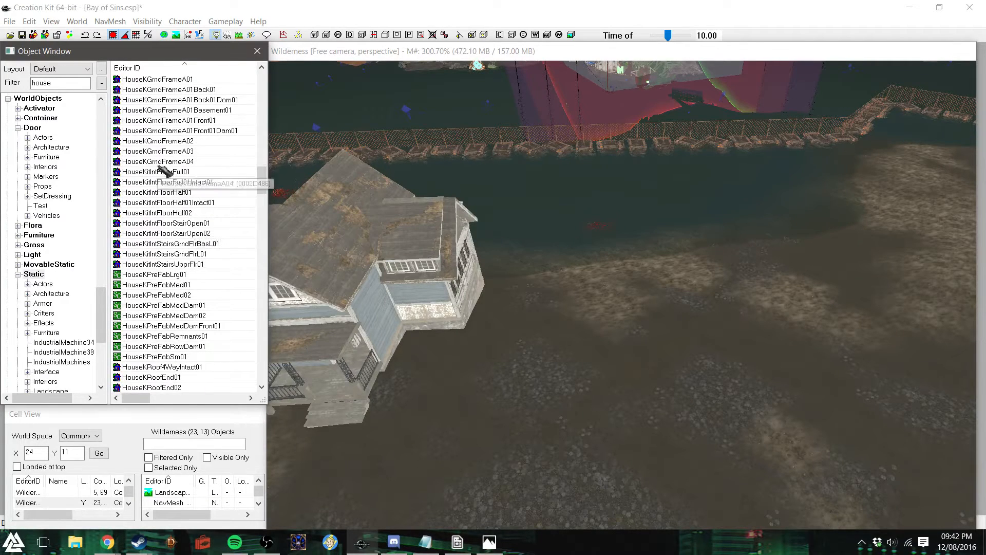
pyautogui.moveTo(261, 182); pyautogui.dragTo(261, 187)
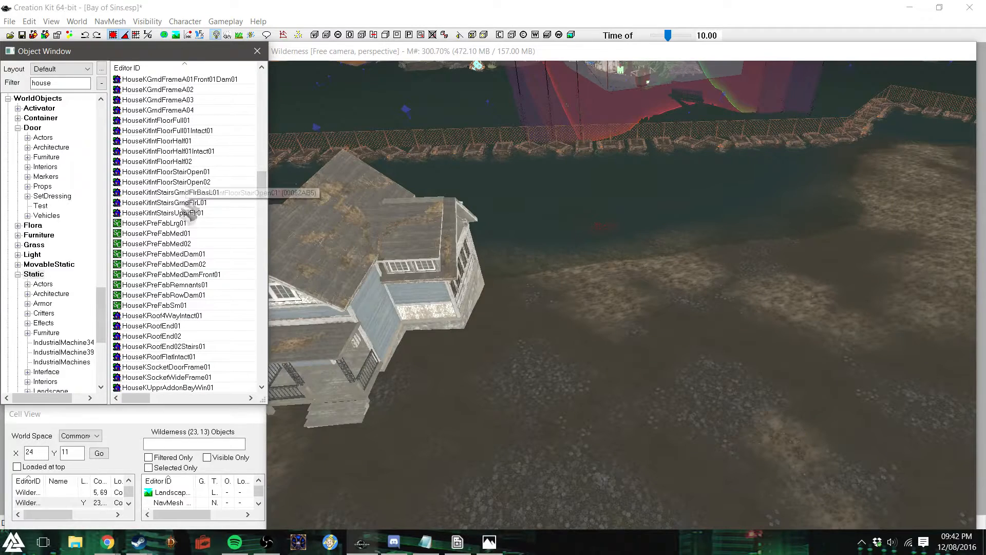
pyautogui.scroll(-5, 205, 200)
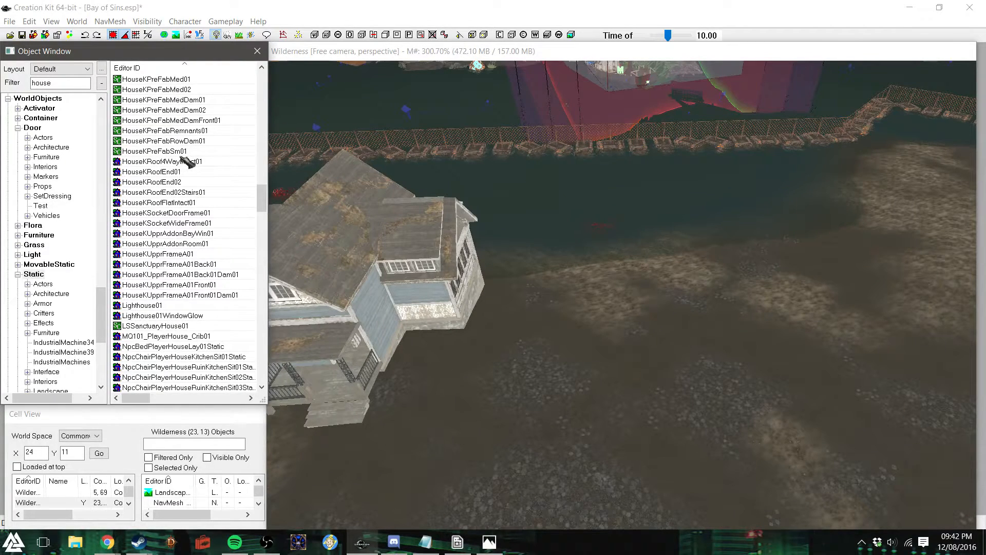
pyautogui.scroll(-5, 214, 201)
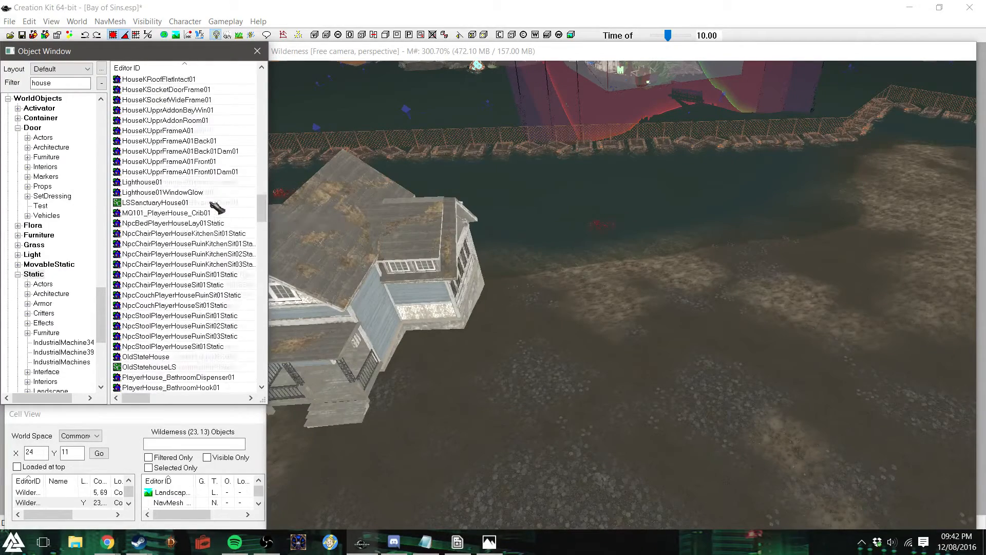
# Place Lighthouse01 on the open ground beside CovenantHouse03 to inspect it, and delete it
pyautogui.moveTo(142, 151); pyautogui.dragTo(618, 341)
pyautogui.press('z')
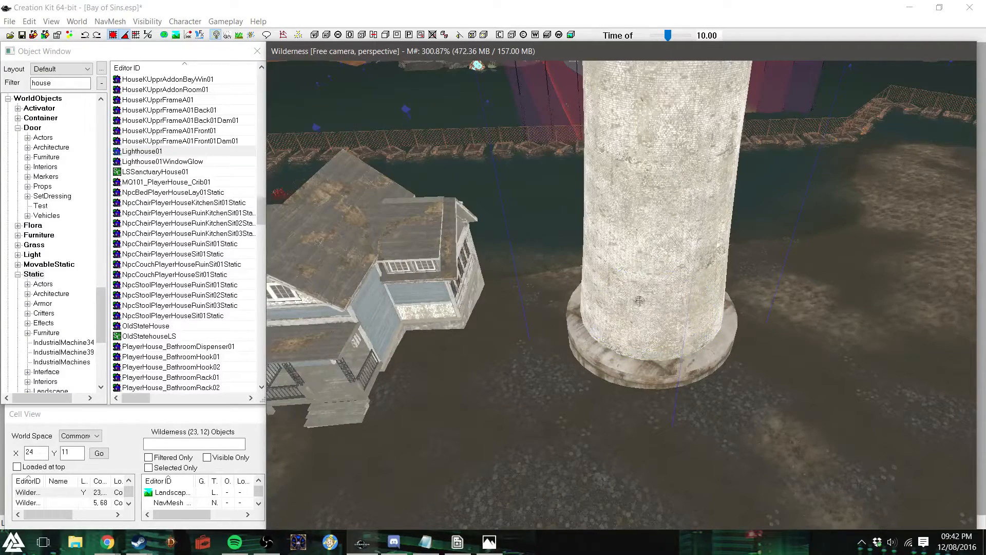
pyautogui.press('Delete')
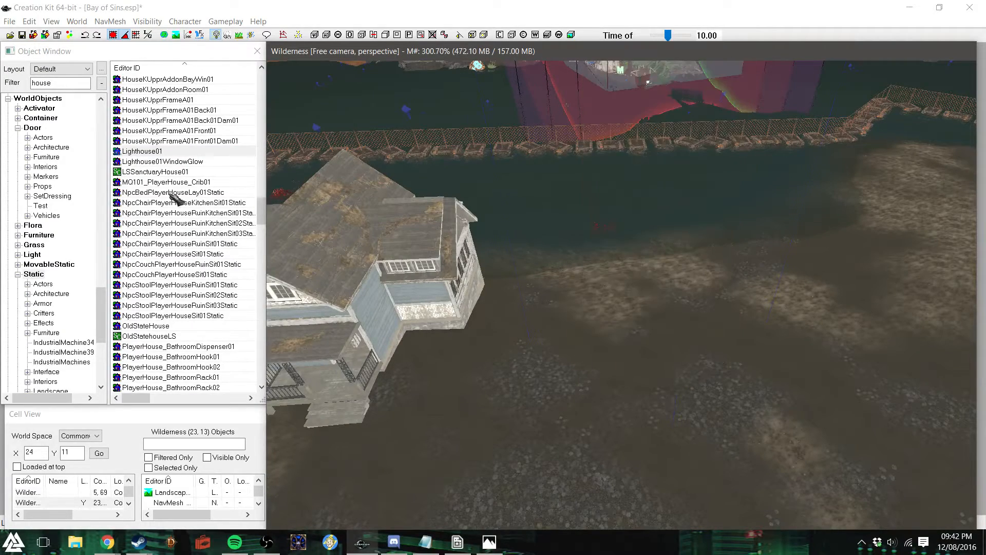
# Find Res01PlayerHouse in the filtered object list, place it beside CovenantHouse03 to inspect it, and delete it
pyautogui.scroll(-15, 241, 216)
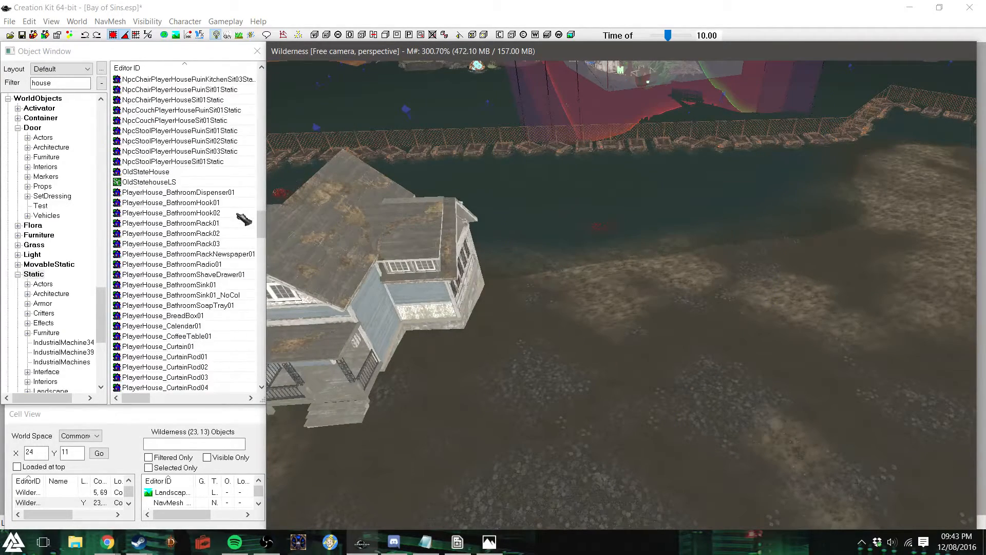
pyautogui.scroll(-10, 244, 219)
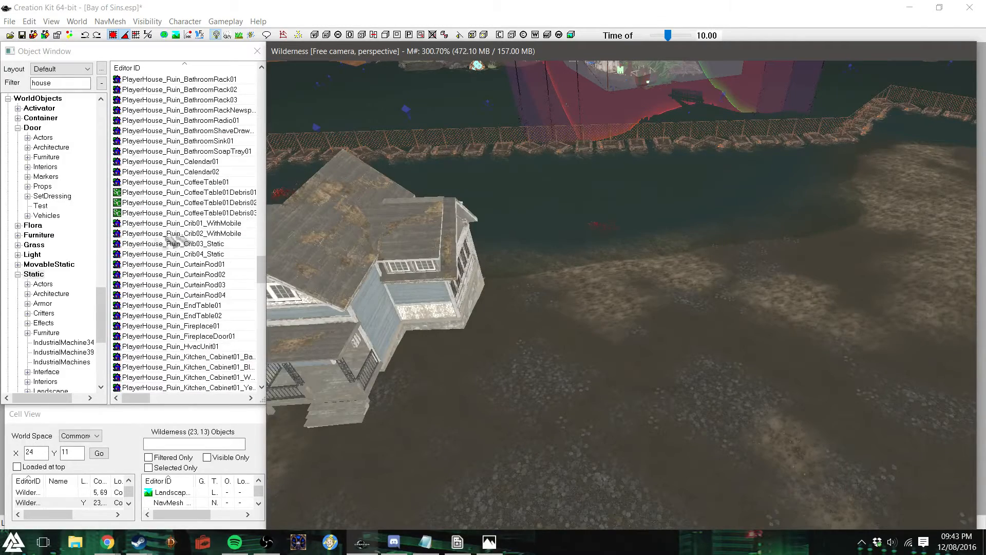
pyautogui.scroll(-15, 198, 272)
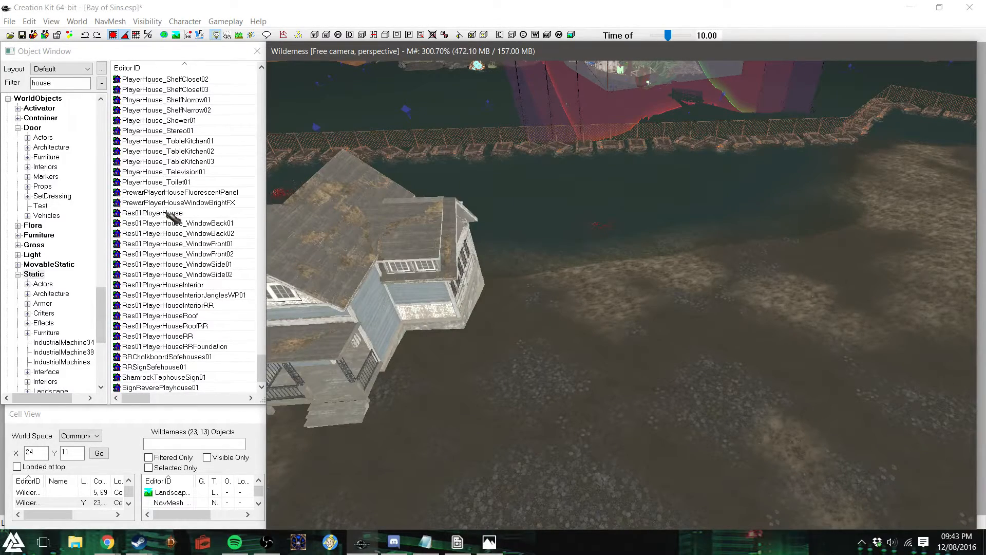
pyautogui.moveTo(171, 216); pyautogui.dragTo(597, 376)
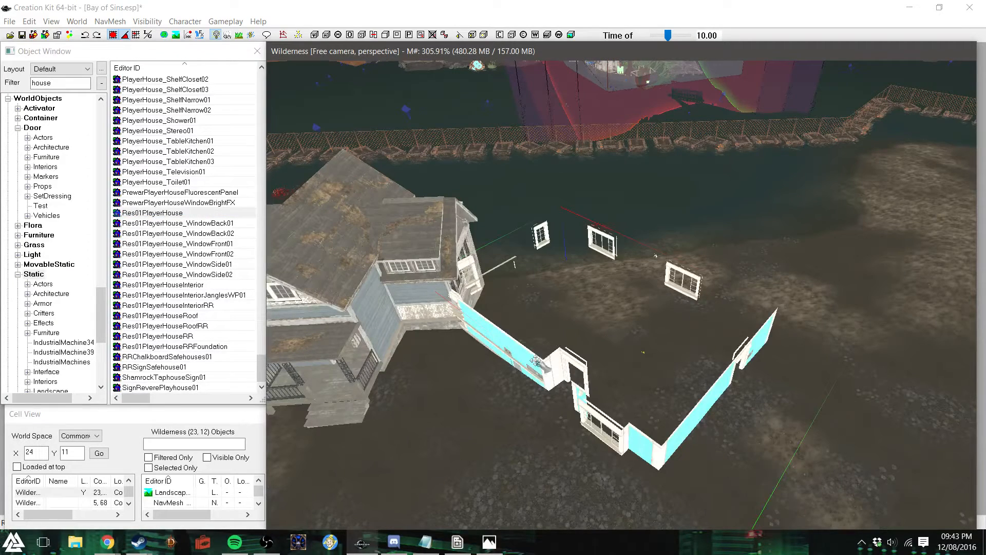
pyautogui.moveTo(535, 361); pyautogui.dragTo(593, 355)
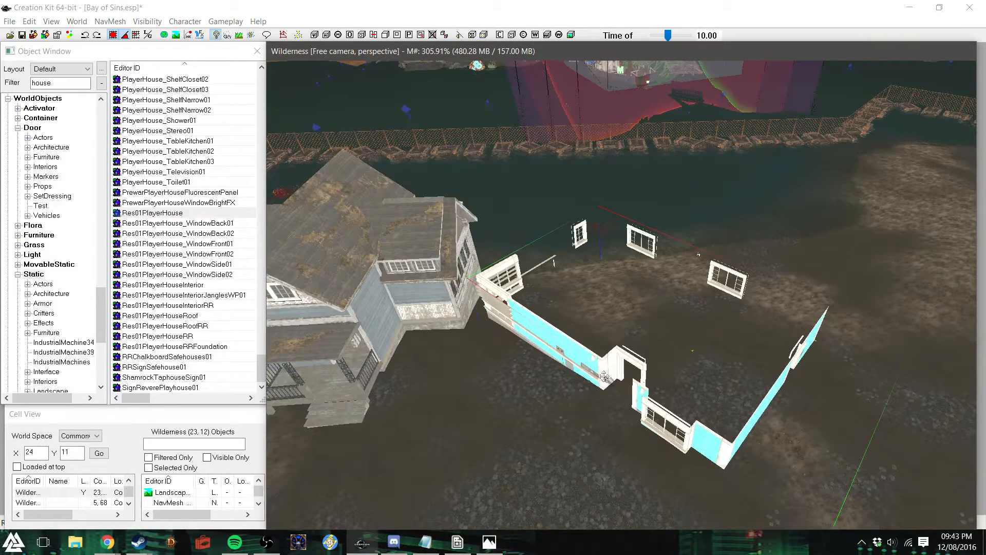
pyautogui.press('Delete')
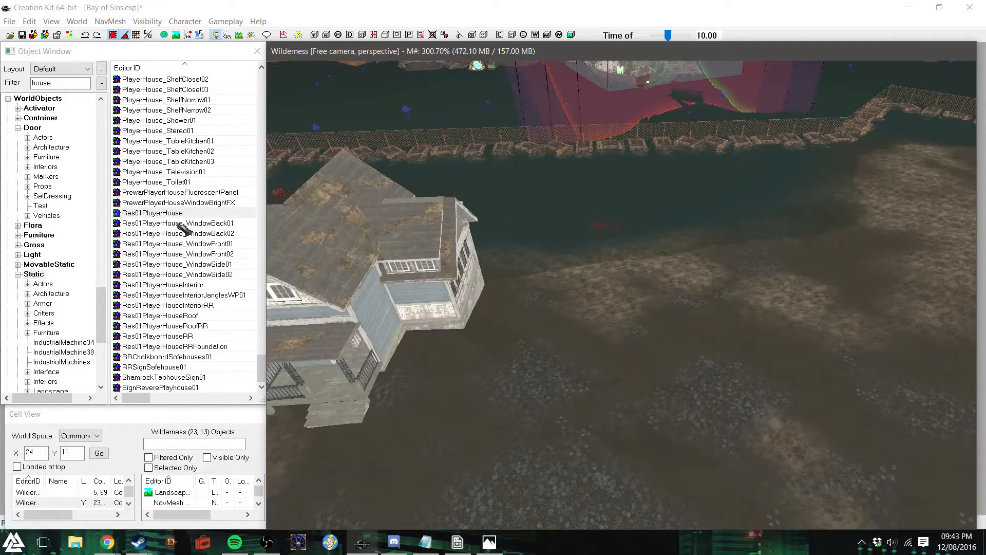
# Look through the filtered house list from the Res01PlayerHouse entries back to the CovenantHouse models for another suitable house
pyautogui.moveTo(259, 372); pyautogui.dragTo(259, 373)
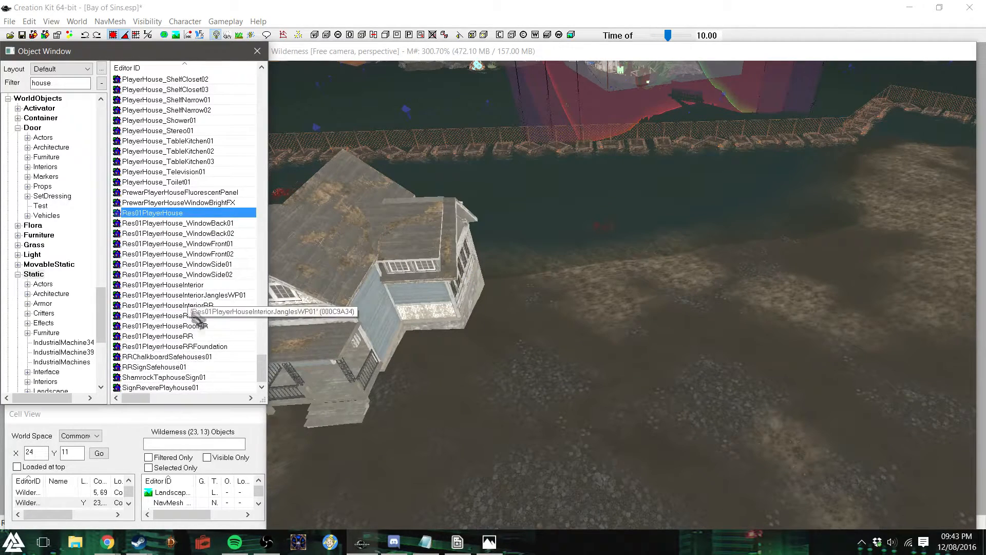
pyautogui.scroll(2, 181, 305)
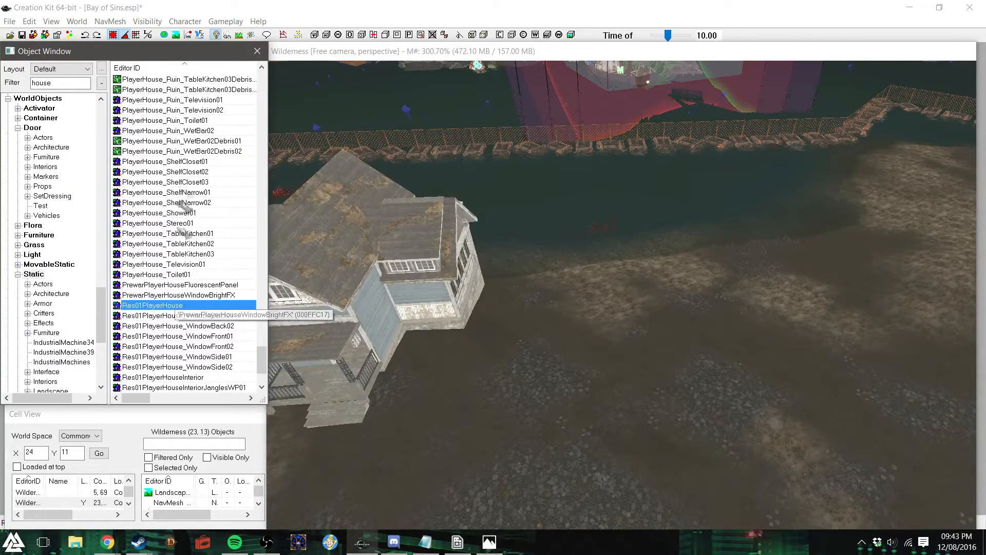
pyautogui.scroll(2, 181, 298)
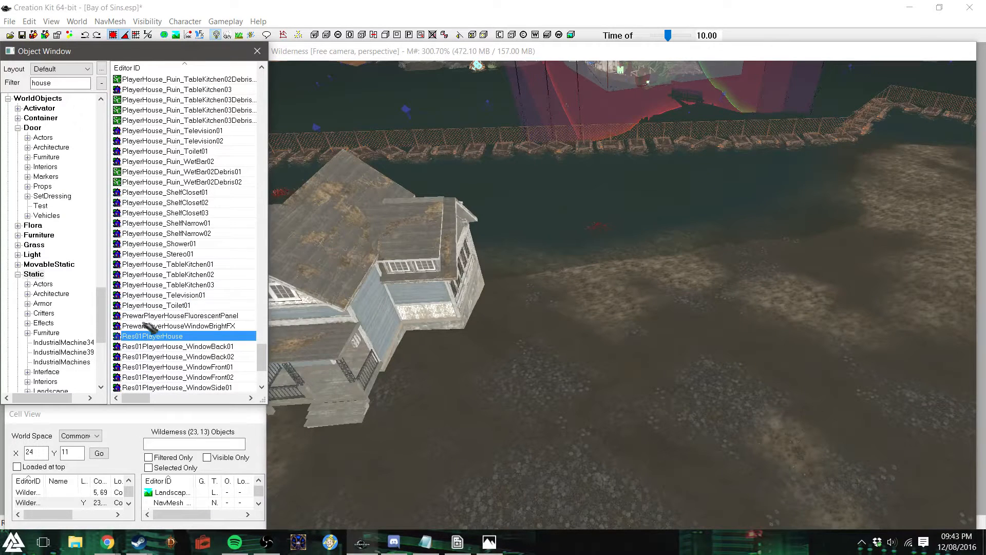
pyautogui.moveTo(147, 314); pyautogui.dragTo(558, 376)
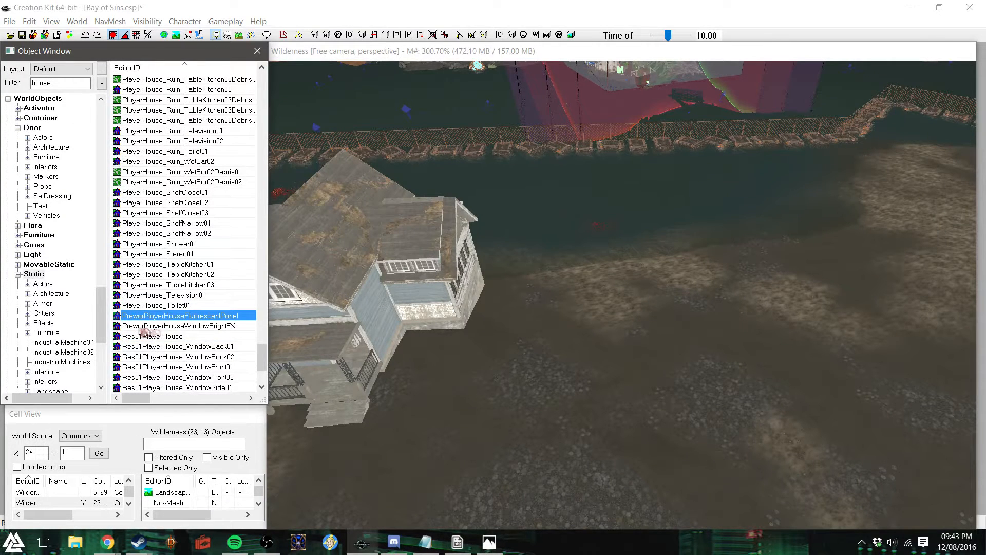
pyautogui.moveTo(156, 307); pyautogui.dragTo(162, 308)
pyautogui.scroll(-2, 163, 308)
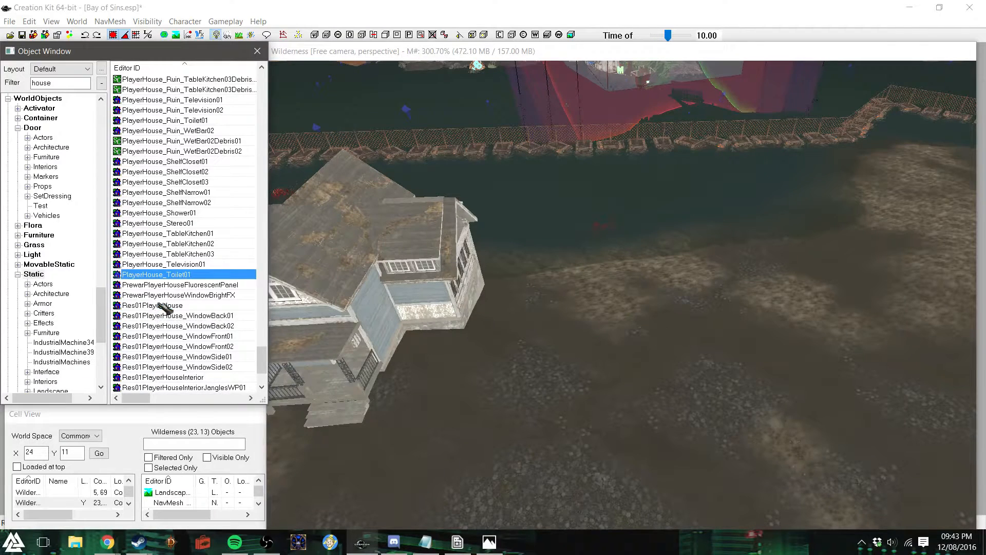
pyautogui.scroll(-2, 195, 311)
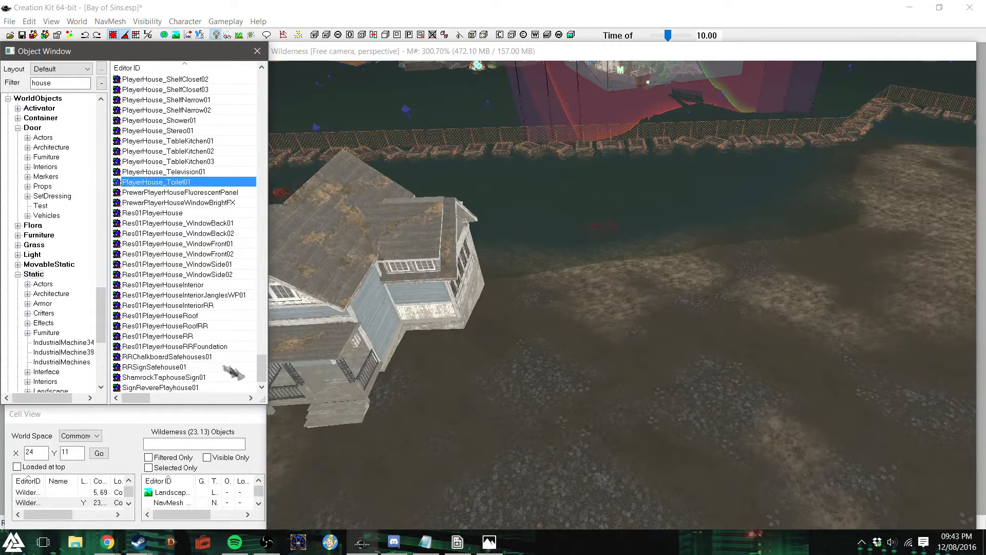
pyautogui.scroll(5, 236, 375)
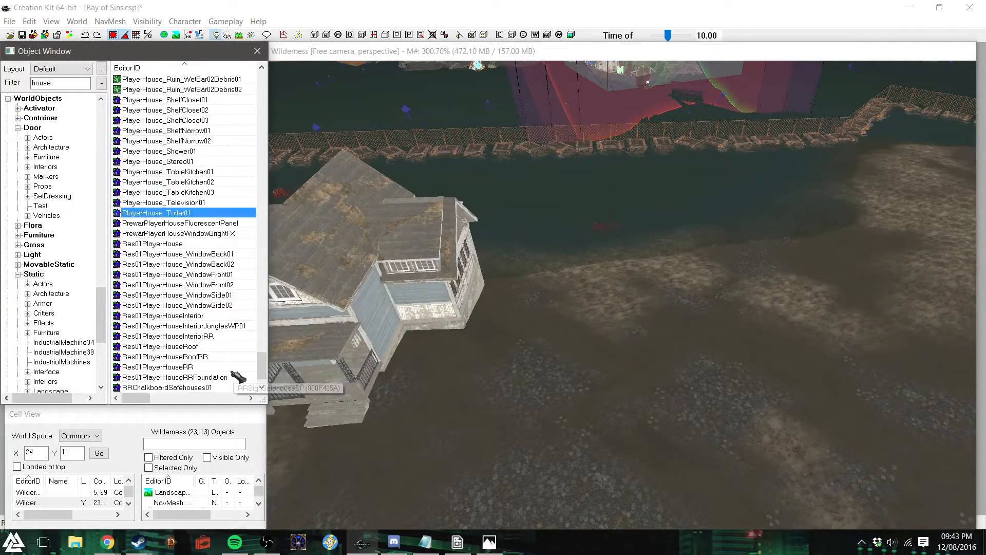
pyautogui.scroll(12, 235, 354)
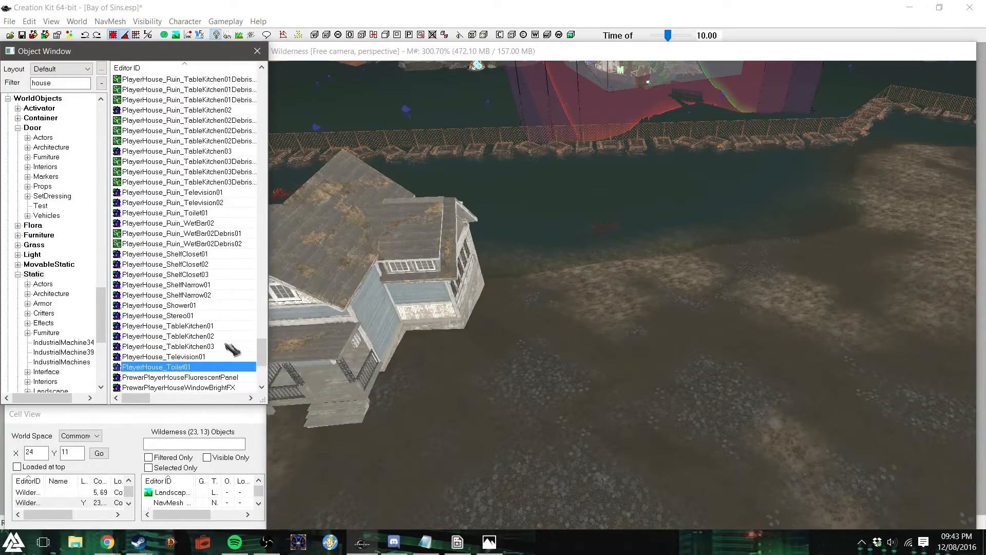
pyautogui.scroll(15, 232, 349)
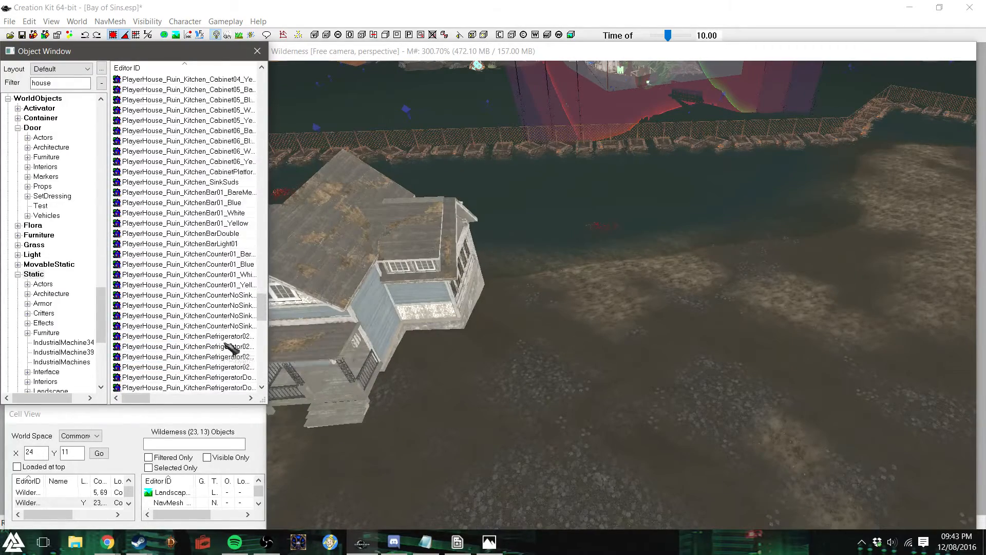
pyautogui.scroll(7, 227, 347)
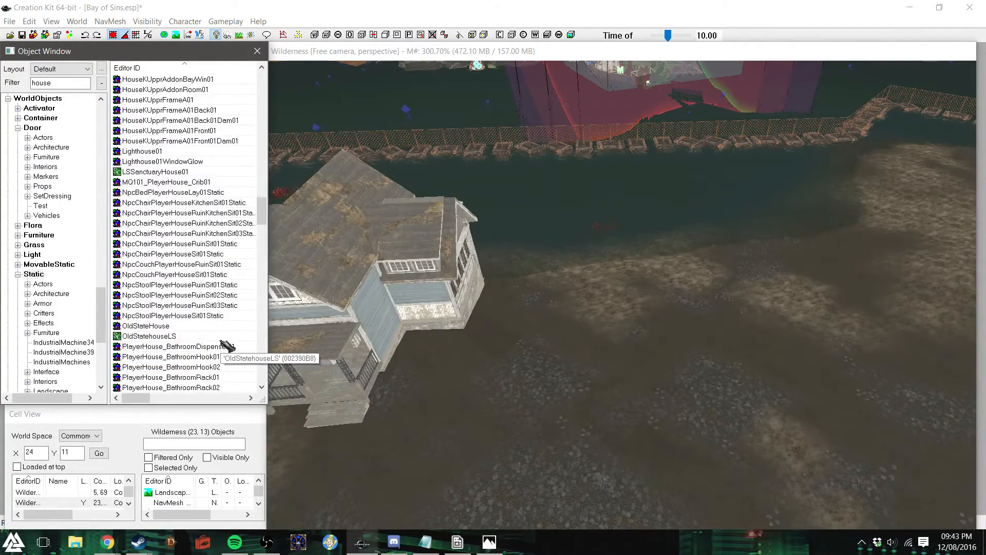
pyautogui.scroll(20, 226, 344)
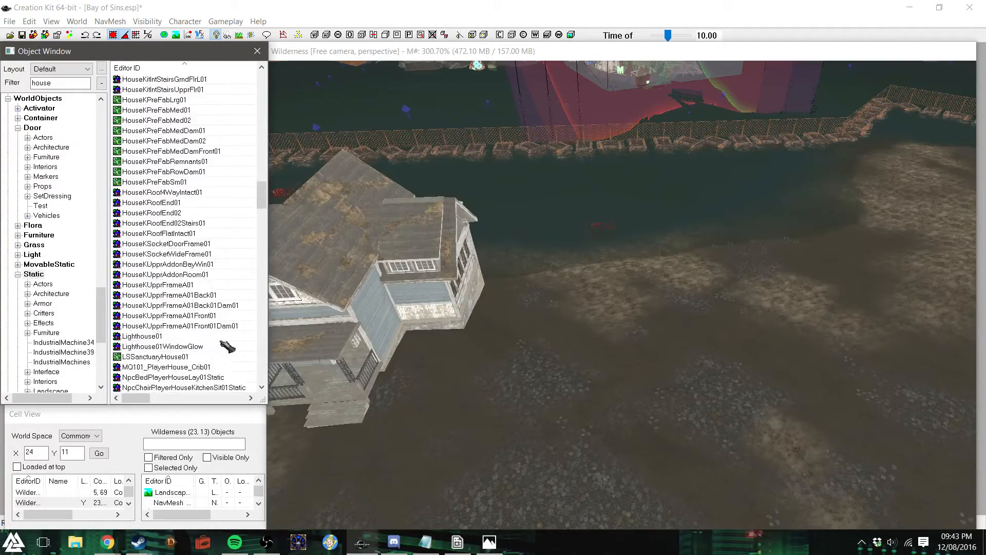
pyautogui.scroll(15, 223, 343)
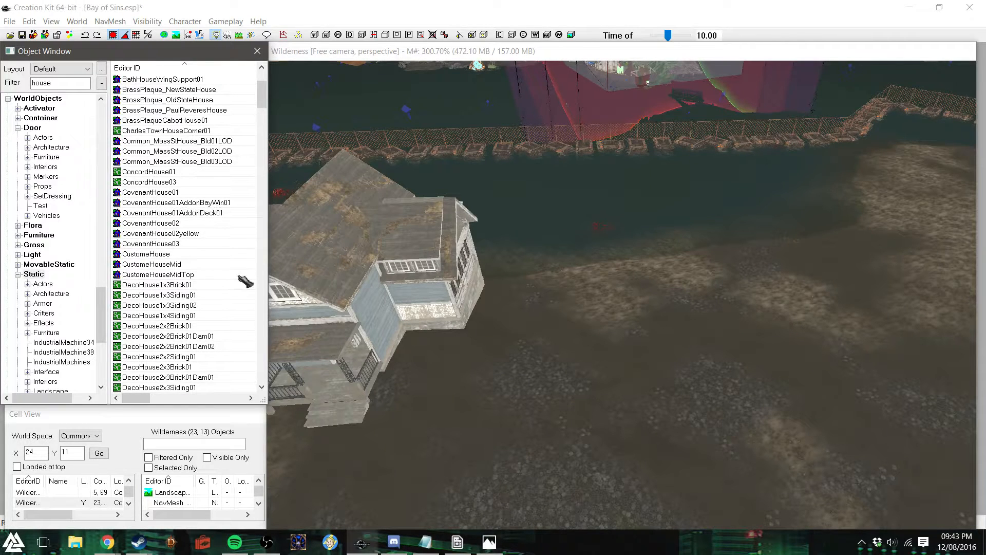
pyautogui.click(169, 243)
pyautogui.click(165, 193)
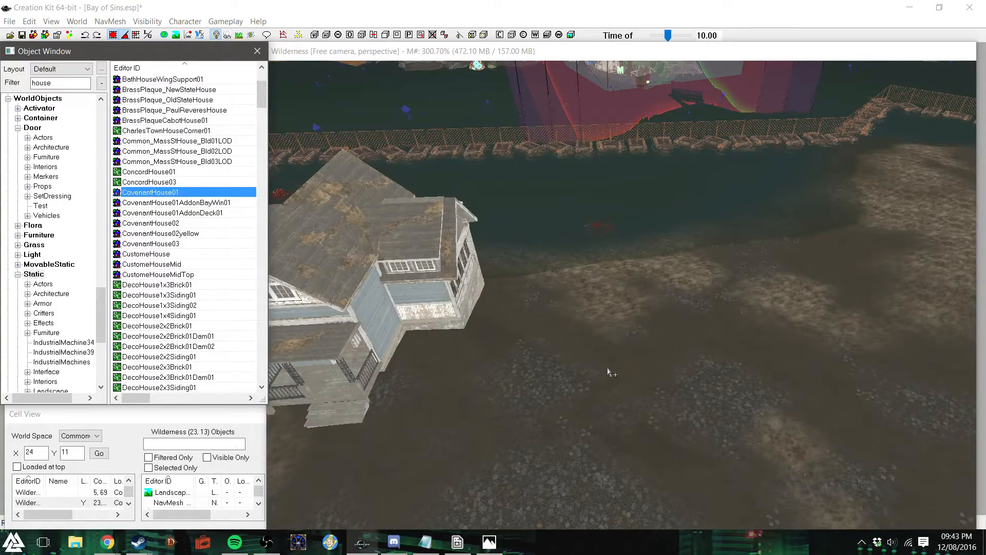
# Survey the two blue houses by the dividing wall and check the district layout in the image Island - Possible Divison.png
pyautogui.scroll(-3, 607, 368)
pyautogui.scroll(-3, 608, 368)
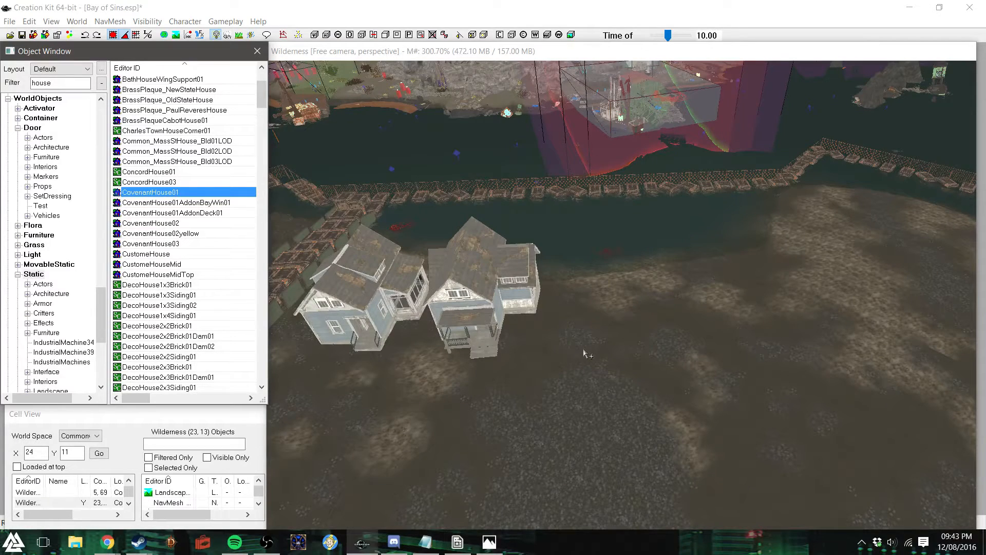
pyautogui.press('d')
pyautogui.click(456, 46)
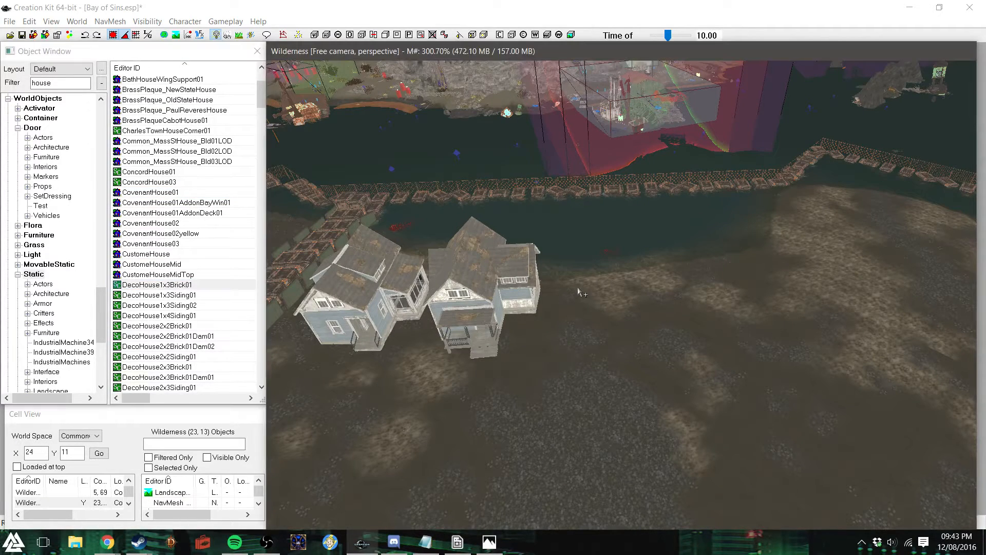
pyautogui.moveTo(577, 287); pyautogui.dragTo(564, 298, button='middle')
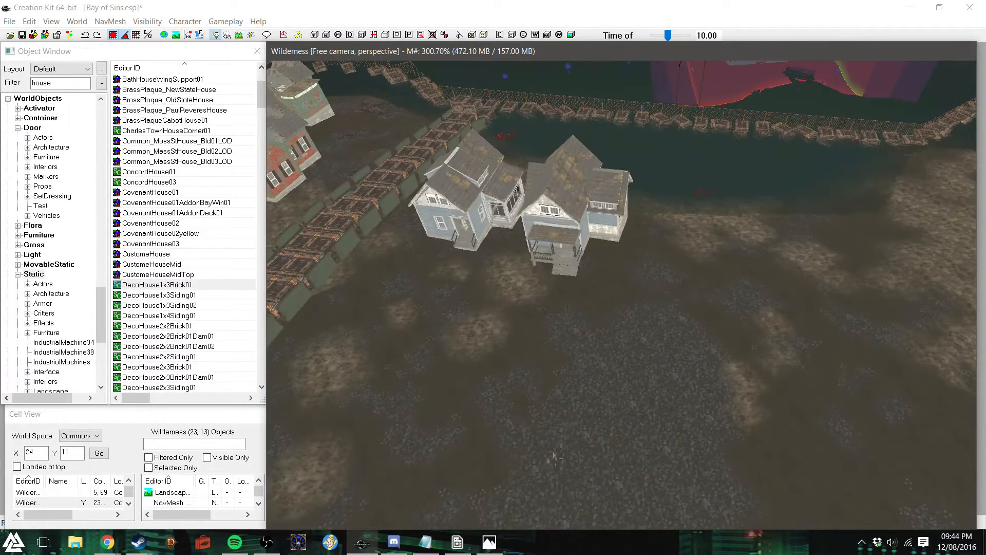
pyautogui.click(502, 537)
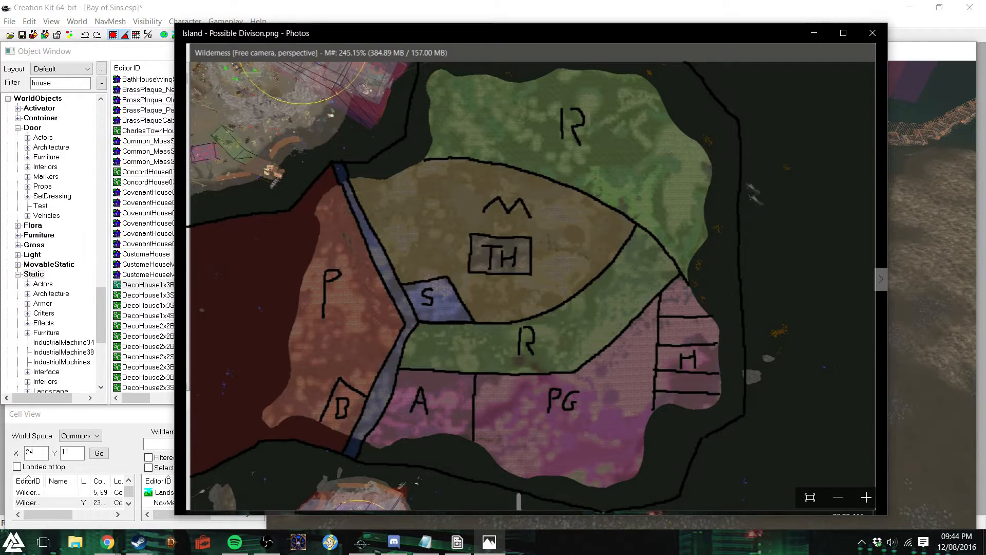
pyautogui.click(814, 33)
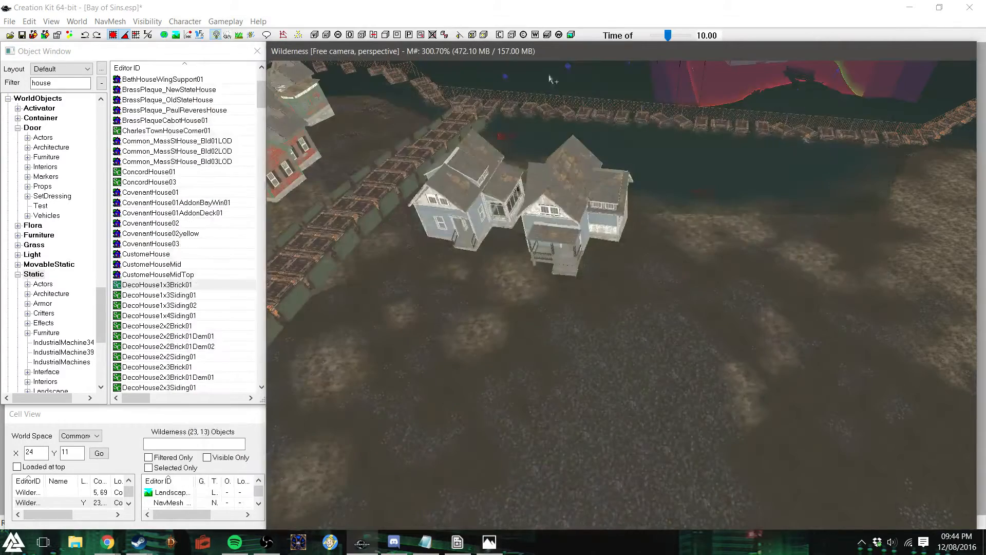
pyautogui.keyDown('shift'); pyautogui.moveTo(600, 315); pyautogui.dragTo(520, 319, button='middle'); pyautogui.keyUp('shift')
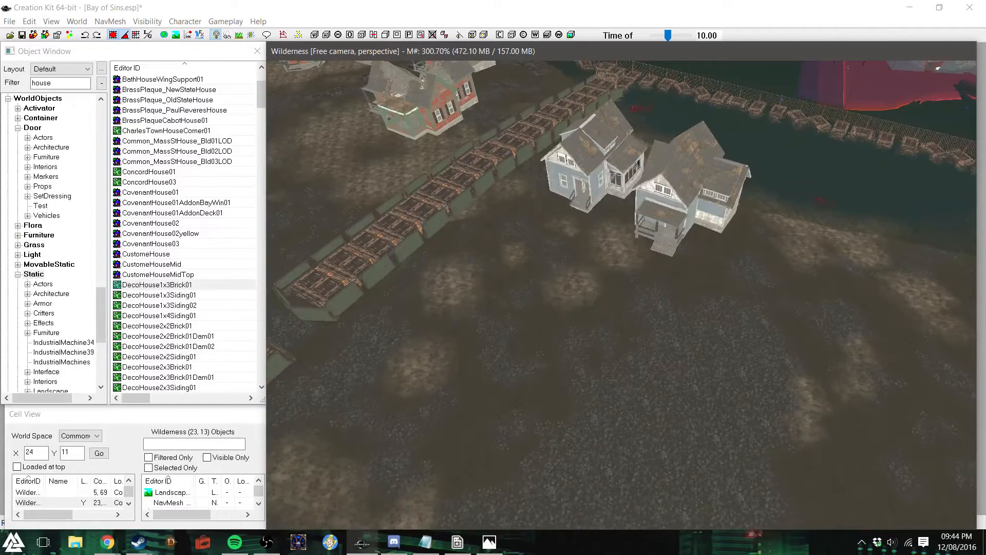
# Rotate the smaller blue house beside the dividing wall and nudge its position
pyautogui.moveTo(590, 160); pyautogui.dragTo(578, 133, button='right')
pyautogui.moveTo(578, 132); pyautogui.dragTo(594, 131)
pyautogui.press('d')
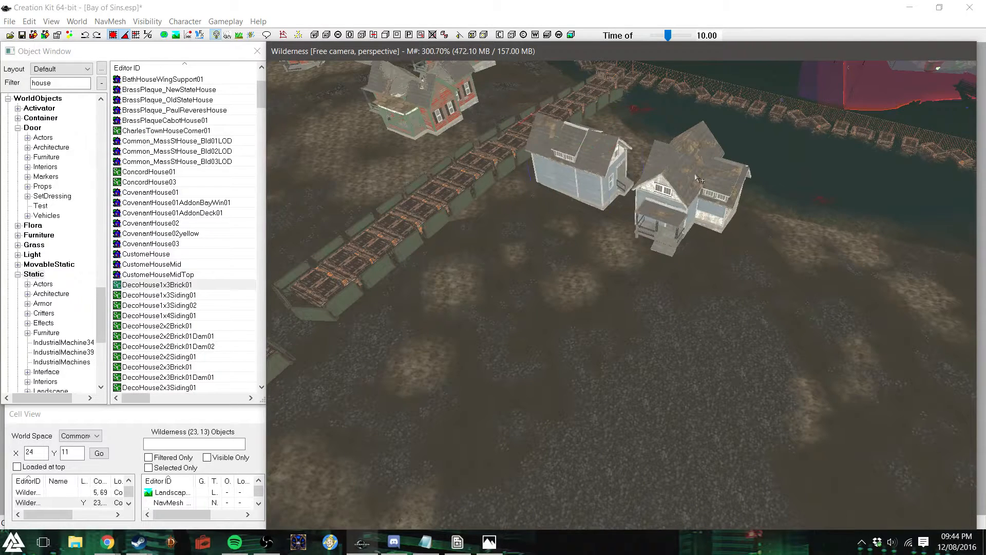
# Move CovenantHouse03 to the opposite side of the smaller blue house and rotate it there
pyautogui.rightClick(672, 184)
pyautogui.press('Escape')
pyautogui.moveTo(697, 175); pyautogui.dragTo(531, 175)
pyautogui.moveTo(530, 176); pyautogui.dragTo(554, 177, button='right')
pyautogui.moveTo(534, 206)
pyautogui.mouseDown()
pyautogui.moveTo(526, 201)
pyautogui.moveTo(534, 217)
pyautogui.mouseUp()
# Reposition the smaller blue house and turn its front to face the same way as CovenantHouse03's porch
pyautogui.click(586, 172)
pyautogui.moveTo(585, 172); pyautogui.dragTo(586, 176)
pyautogui.moveTo(588, 176); pyautogui.dragTo(625, 162, button='right')
pyautogui.keyDown('shift'); pyautogui.moveTo(704, 189); pyautogui.dragTo(634, 228, button='middle'); pyautogui.keyUp('shift')
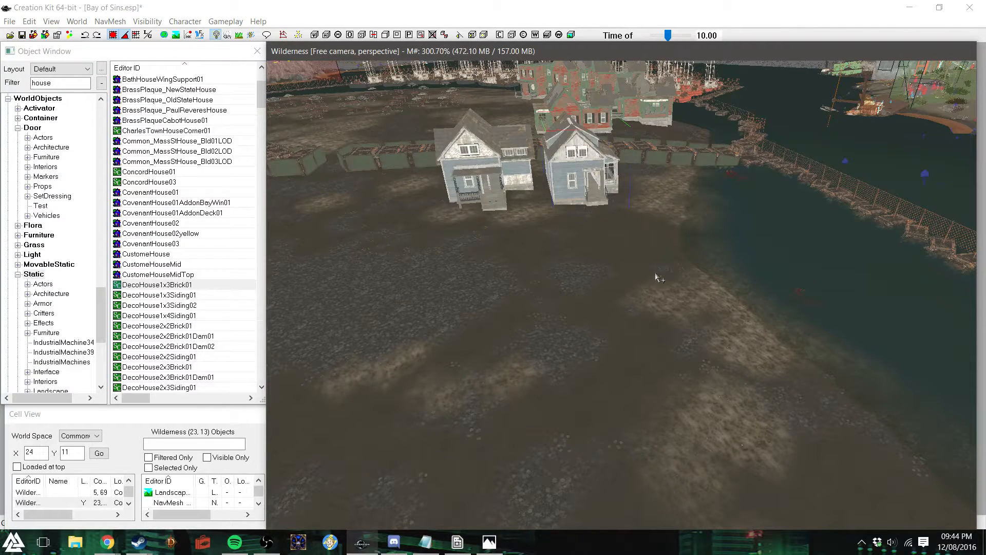
# Shift and turn both CovenantHouse03 and the smaller blue house to realign them along the dividing wall
pyautogui.moveTo(500, 172); pyautogui.dragTo(449, 167)
pyautogui.moveTo(449, 165); pyautogui.dragTo(506, 167, button='right')
pyautogui.moveTo(574, 149); pyautogui.dragTo(521, 201)
pyautogui.moveTo(525, 191); pyautogui.dragTo(622, 190, button='right')
# Fine-tune the smaller blue house's position so it stands close beside CovenantHouse03 with a narrow gap between them
pyautogui.moveTo(496, 208); pyautogui.dragTo(503, 165)
pyautogui.press('z')
pyautogui.moveTo(536, 195)
pyautogui.mouseDown()
pyautogui.moveTo(536, 186)
pyautogui.moveTo(536, 196)
pyautogui.moveTo(520, 186)
pyautogui.mouseUp()
pyautogui.keyDown('shift'); pyautogui.moveTo(519, 185); pyautogui.dragTo(501, 198, button='middle'); pyautogui.keyUp('shift')
pyautogui.moveTo(530, 219); pyautogui.dragTo(528, 200)
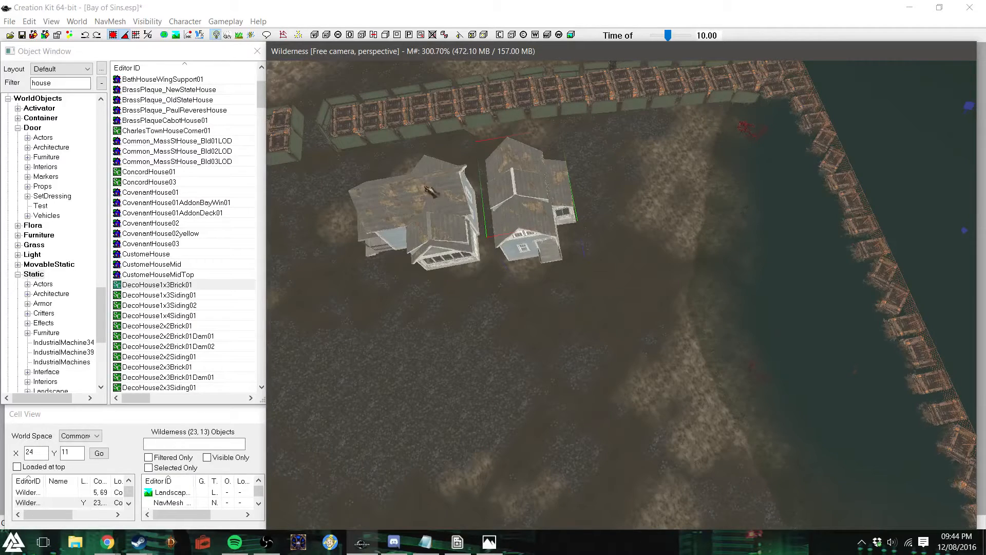
pyautogui.keyDown('shift'); pyautogui.moveTo(526, 228); pyautogui.dragTo(545, 221, button='middle'); pyautogui.keyUp('shift')
pyautogui.moveTo(494, 173); pyautogui.dragTo(492, 168)
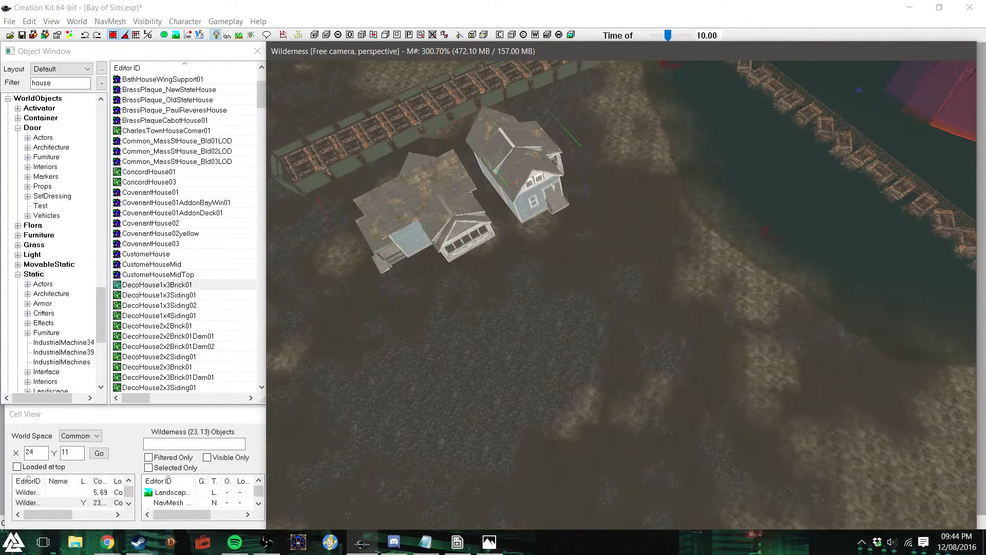
pyautogui.click(440, 207)
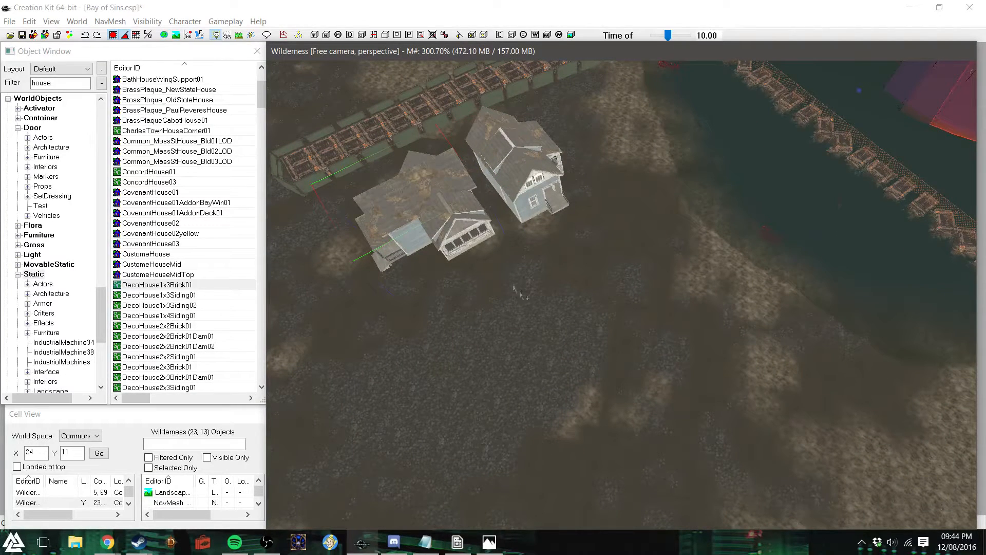
# Place CovenantHouse02yellow on the open ground, rotate it, move it next to the two blue houses, and check the group from several angles
pyautogui.moveTo(166, 234); pyautogui.dragTo(545, 355)
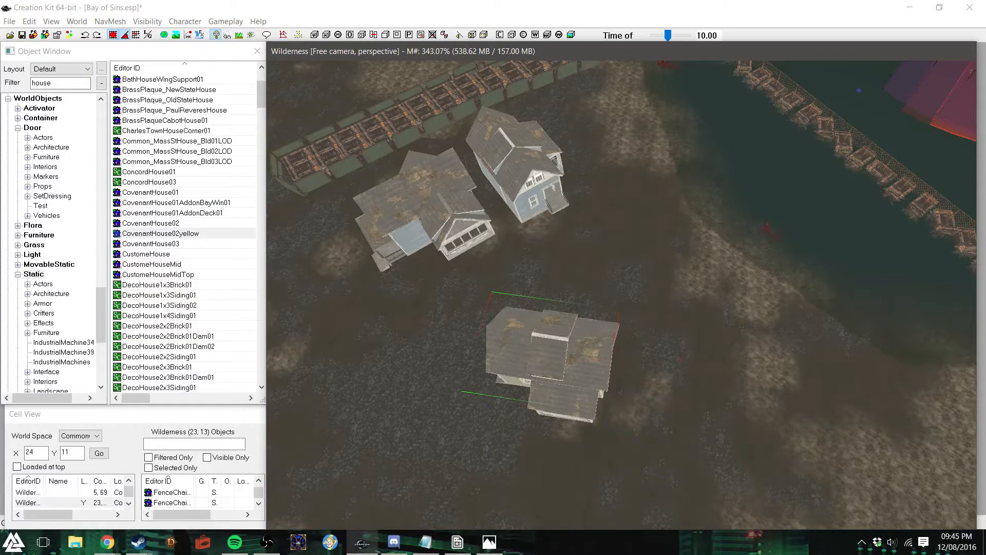
pyautogui.moveTo(551, 362); pyautogui.dragTo(551, 362, button='right')
pyautogui.keyDown('shift'); pyautogui.moveTo(551, 362); pyautogui.dragTo(564, 382, button='middle'); pyautogui.keyUp('shift')
pyautogui.moveTo(564, 383); pyautogui.dragTo(567, 385, button='right')
pyautogui.moveTo(567, 385); pyautogui.dragTo(449, 374)
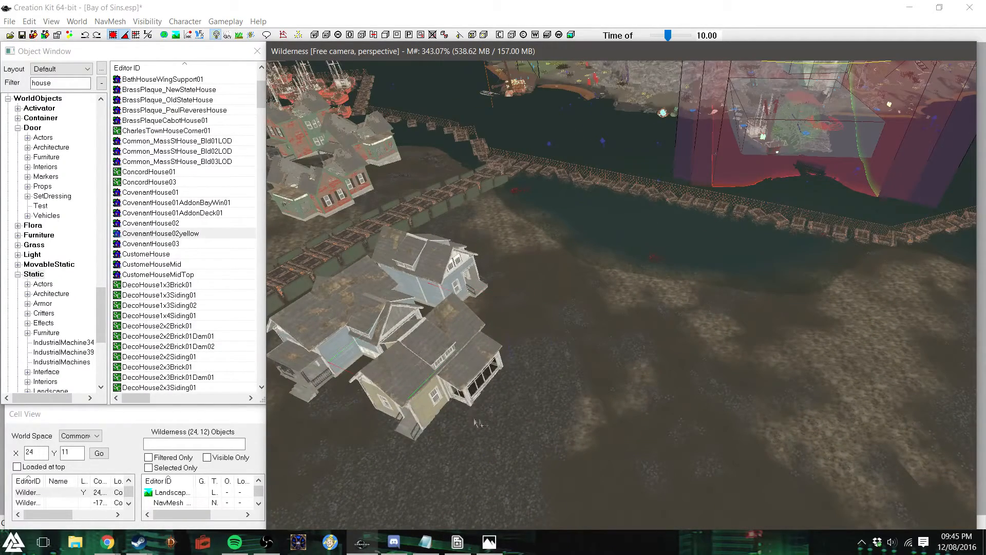
pyautogui.press('c')
pyautogui.keyDown('shift'); pyautogui.moveTo(525, 423); pyautogui.dragTo(677, 347, button='middle'); pyautogui.keyUp('shift')
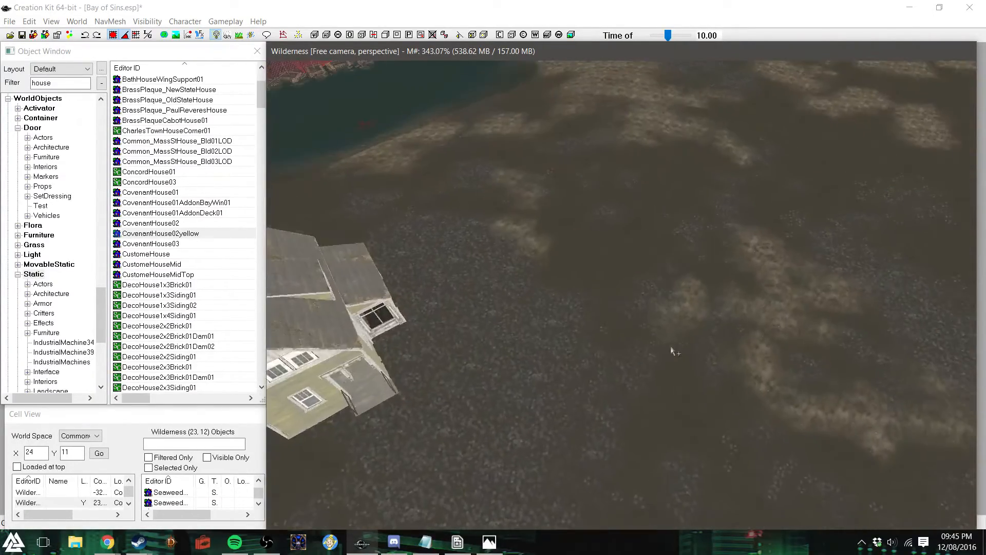
pyautogui.scroll(-6, 660, 343)
pyautogui.scroll(-4, 661, 343)
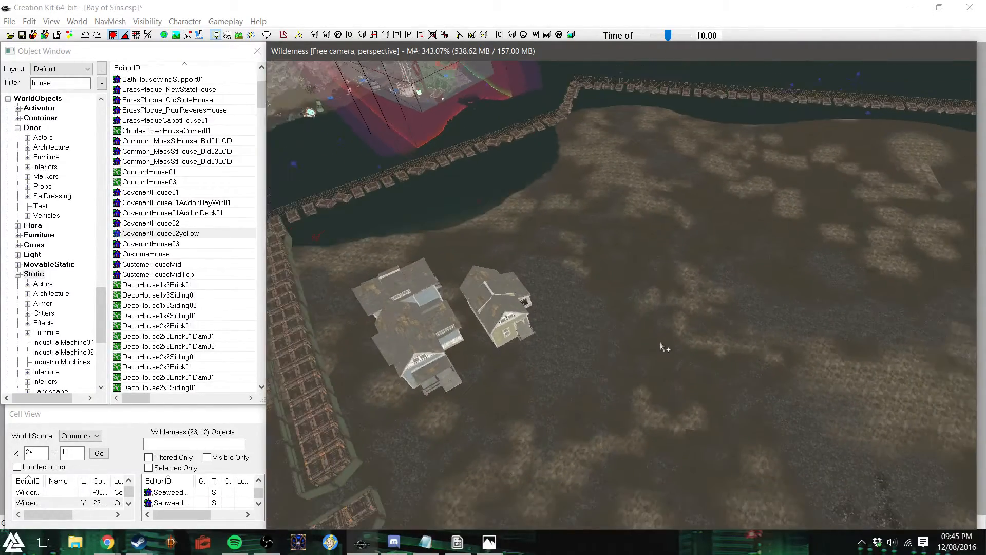
pyautogui.moveTo(660, 343)
pyautogui.keyDown('shift'); pyautogui.mouseDown(button='middle')
pyautogui.moveTo(724, 357)
pyautogui.moveTo(662, 354)
pyautogui.mouseUp(button='middle'); pyautogui.keyUp('shift')
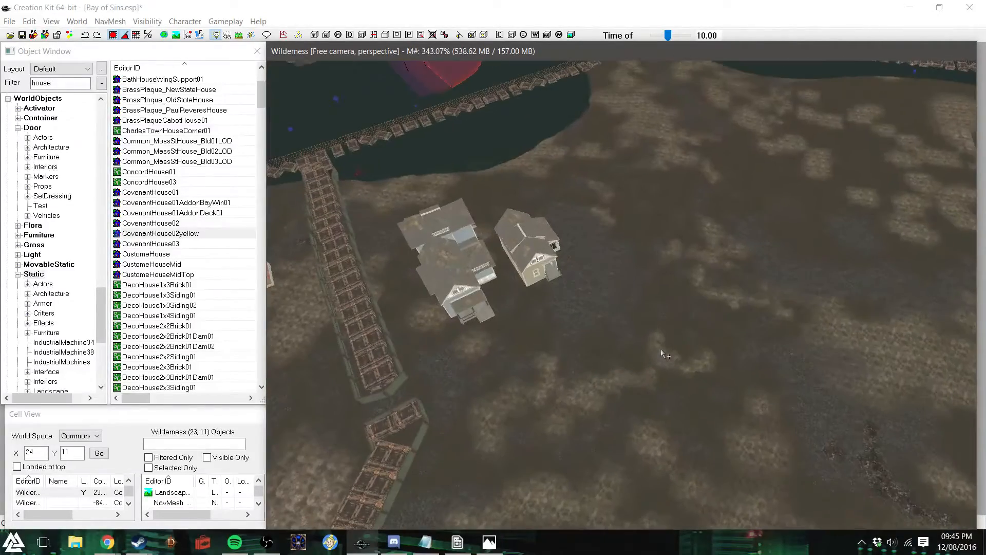
# Duplicate the smaller blue house, adjust its rotation, and place the copy directly behind the yellow house
pyautogui.scroll(3, 660, 349)
pyautogui.click(397, 189)
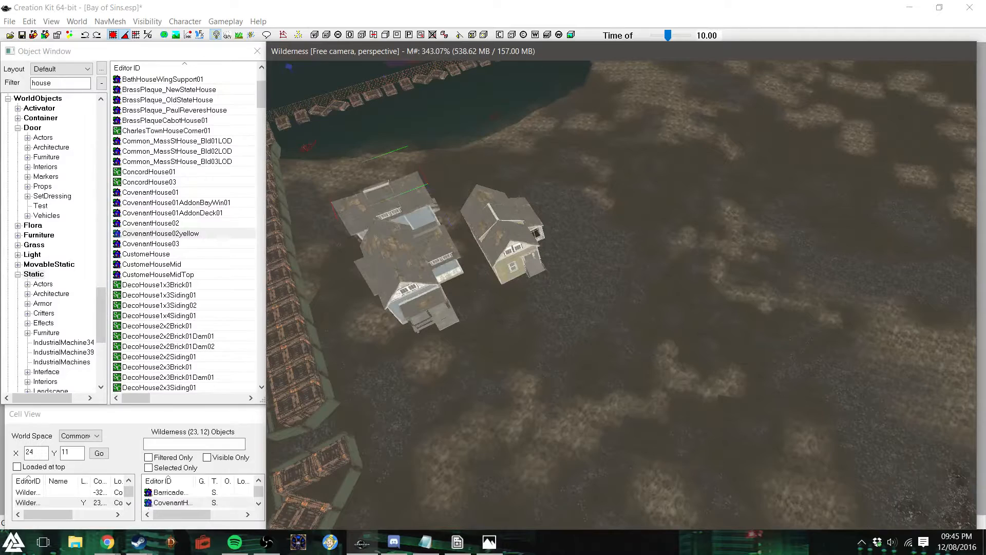
pyautogui.hotkey('ctrl', 'd')
pyautogui.moveTo(455, 245); pyautogui.dragTo(480, 147)
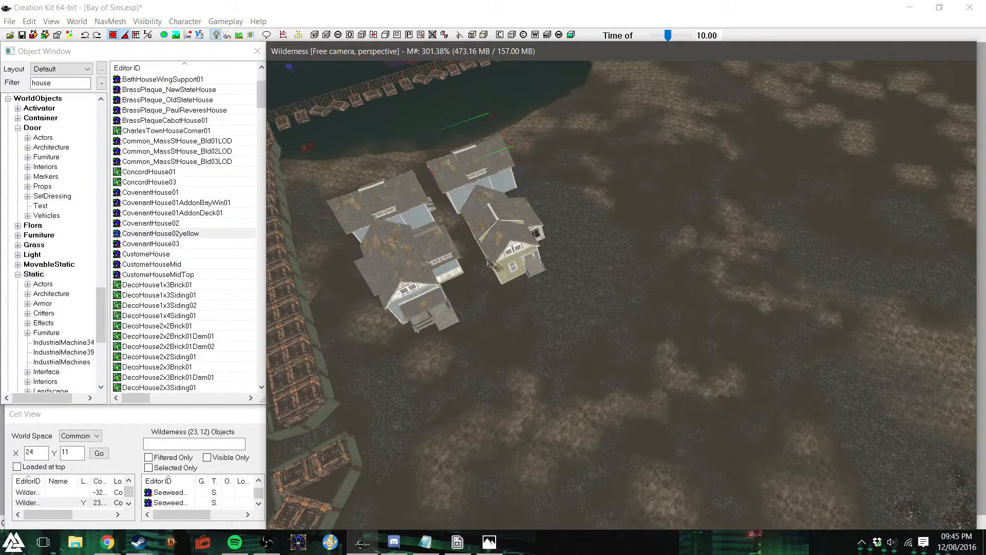
pyautogui.hotkey('ctrl', 'z')
pyautogui.moveTo(377, 195); pyautogui.dragTo(395, 196, button='right')
pyautogui.hotkey('ctrl', 'd')
pyautogui.moveTo(411, 216); pyautogui.dragTo(510, 176)
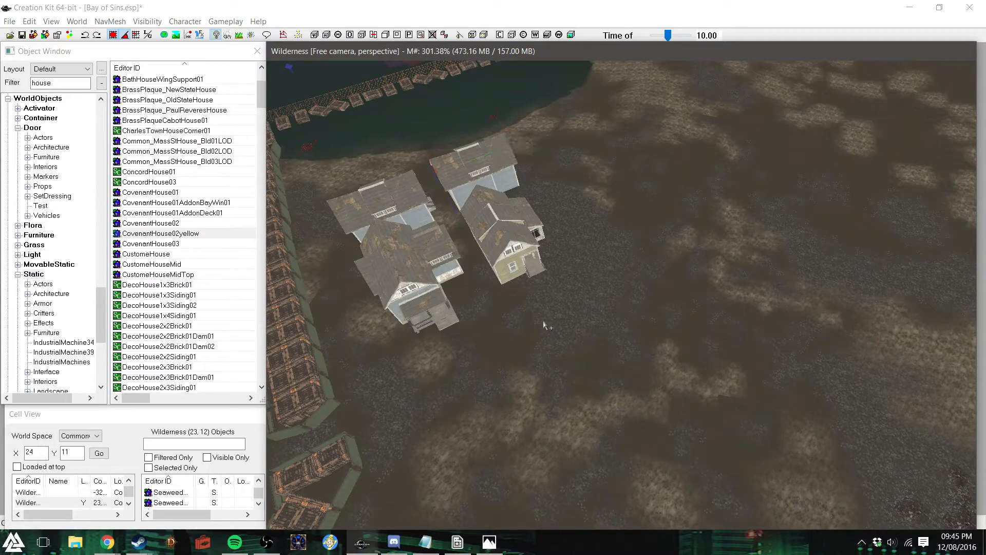
# Inspect the house group from several angles and delete the blue house copy behind the yellow house
pyautogui.keyDown('shift'); pyautogui.moveTo(544, 325); pyautogui.dragTo(434, 270, button='middle'); pyautogui.keyUp('shift')
pyautogui.keyDown('shift'); pyautogui.moveTo(600, 333); pyautogui.dragTo(653, 336, button='middle'); pyautogui.keyUp('shift')
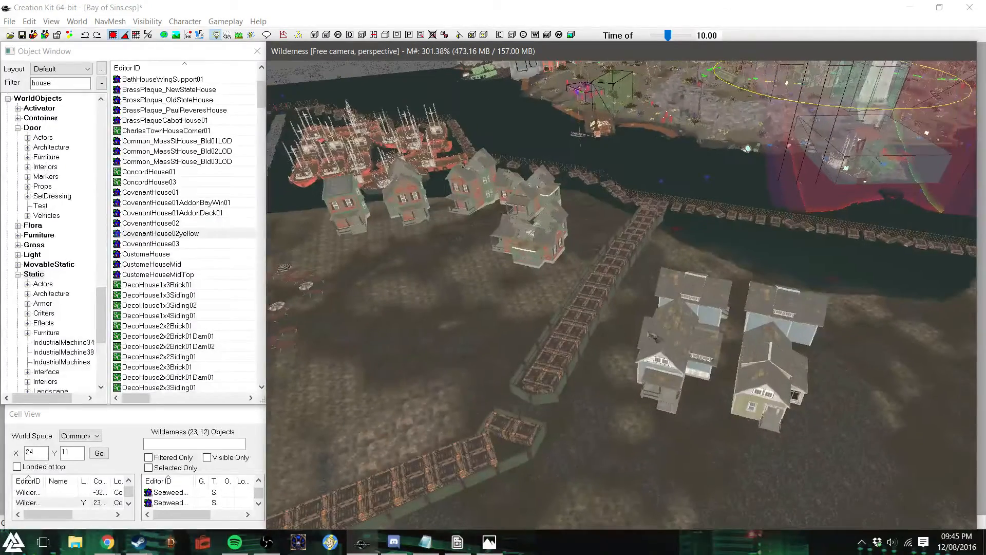
pyautogui.scroll(2, 698, 415)
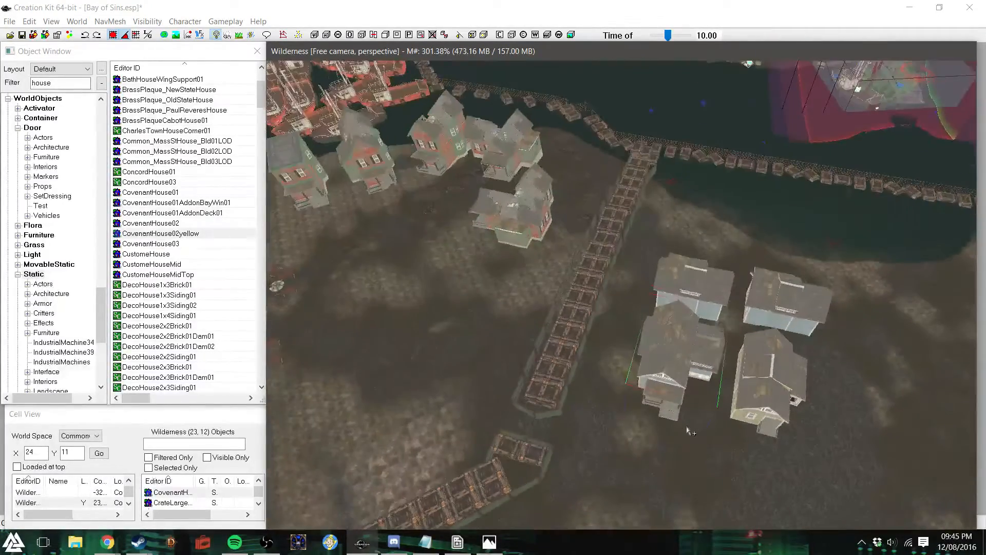
pyautogui.keyDown('shift'); pyautogui.moveTo(693, 430); pyautogui.dragTo(694, 299, button='middle'); pyautogui.keyUp('shift')
pyautogui.click(668, 238)
pyautogui.press('Delete')
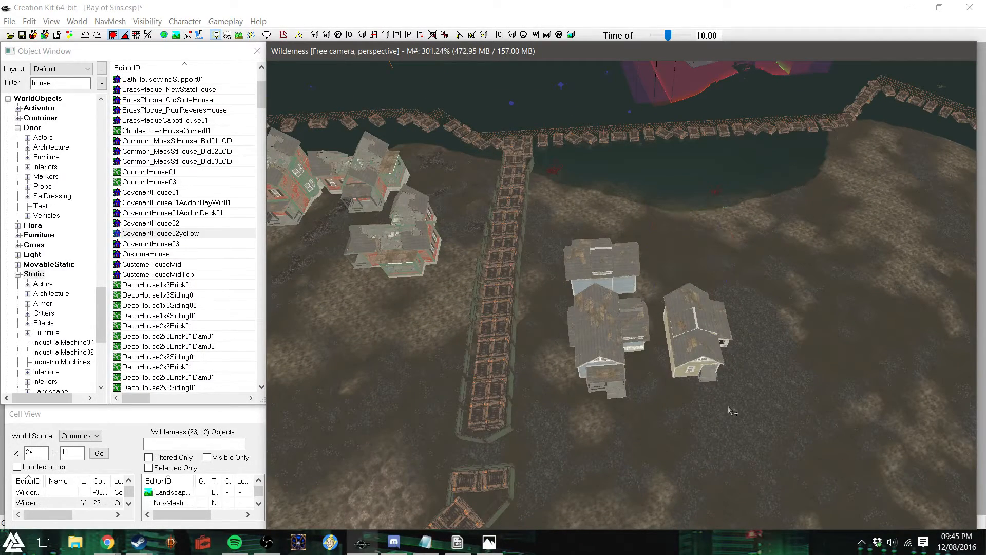
# Try CovenantHouse03 in the empty spot behind the yellow house, then remove it
pyautogui.click(171, 245)
pyautogui.moveTo(704, 275); pyautogui.dragTo(693, 247)
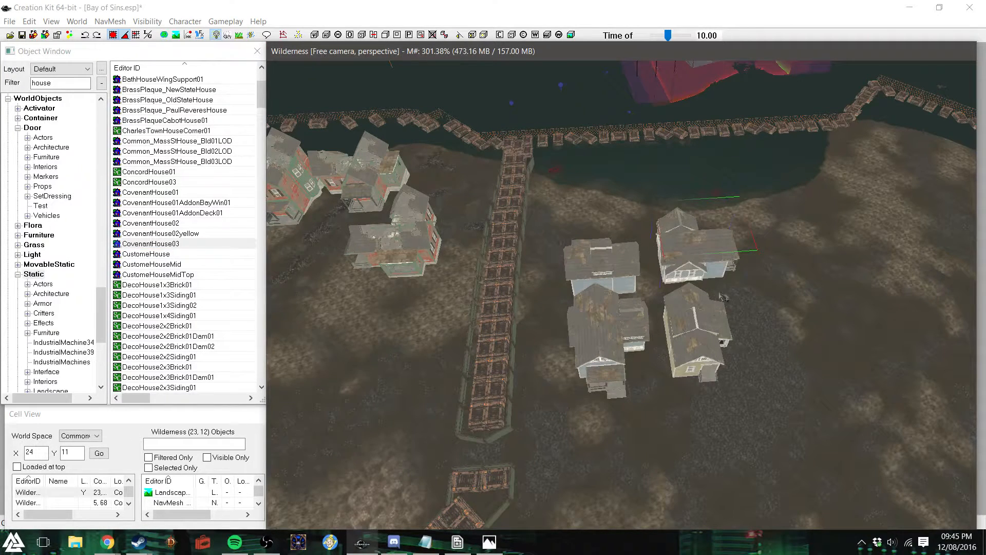
pyautogui.press('f')
pyautogui.moveTo(650, 281); pyautogui.dragTo(734, 337)
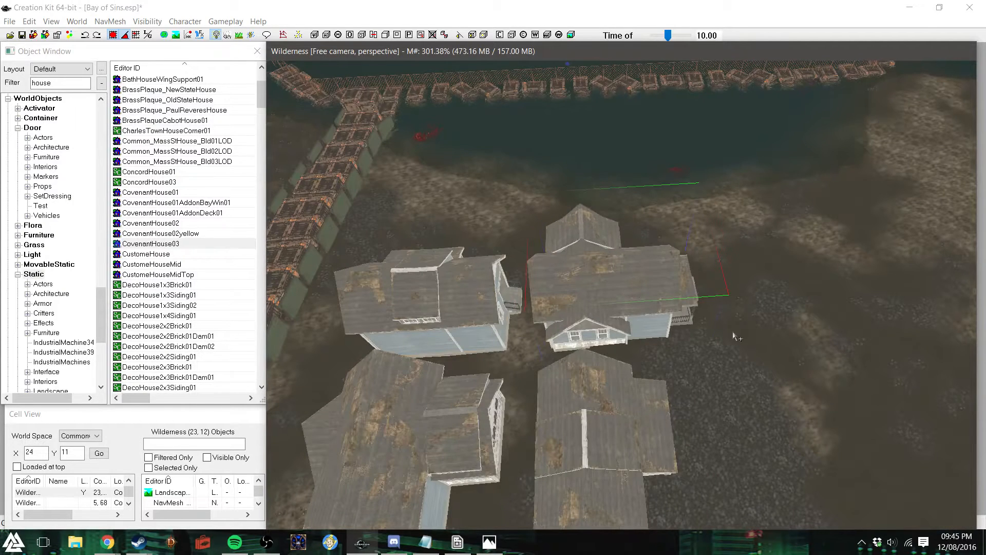
pyautogui.press('Delete')
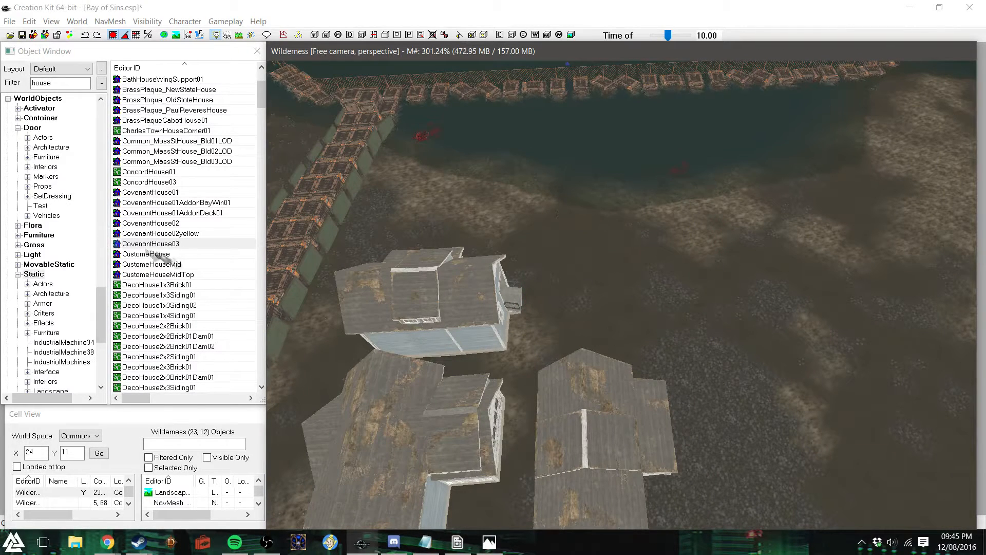
# Place CovenantHouse01 behind the yellow house, rotate it to match the neighbouring houses, and adjust its spacing
pyautogui.click(177, 193)
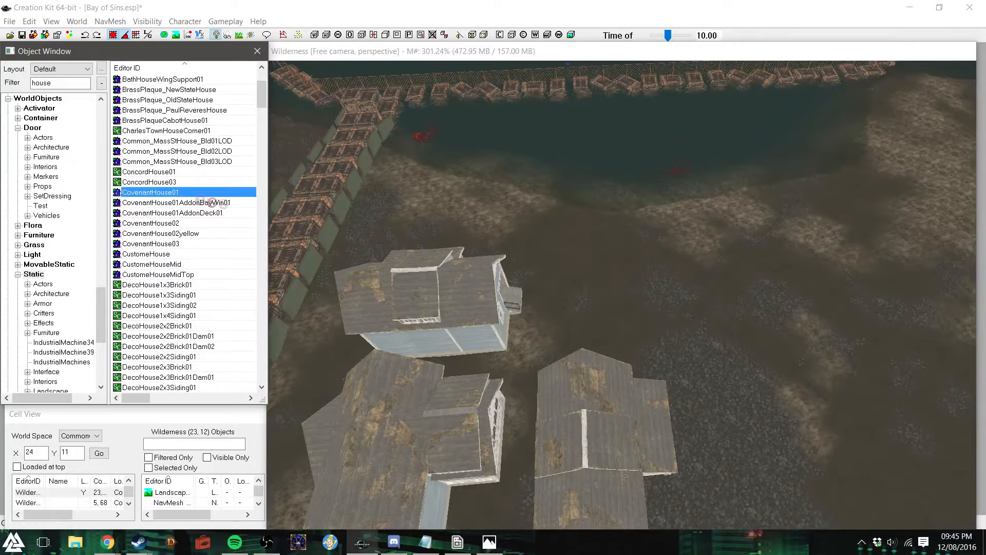
pyautogui.moveTo(622, 324); pyautogui.dragTo(683, 268)
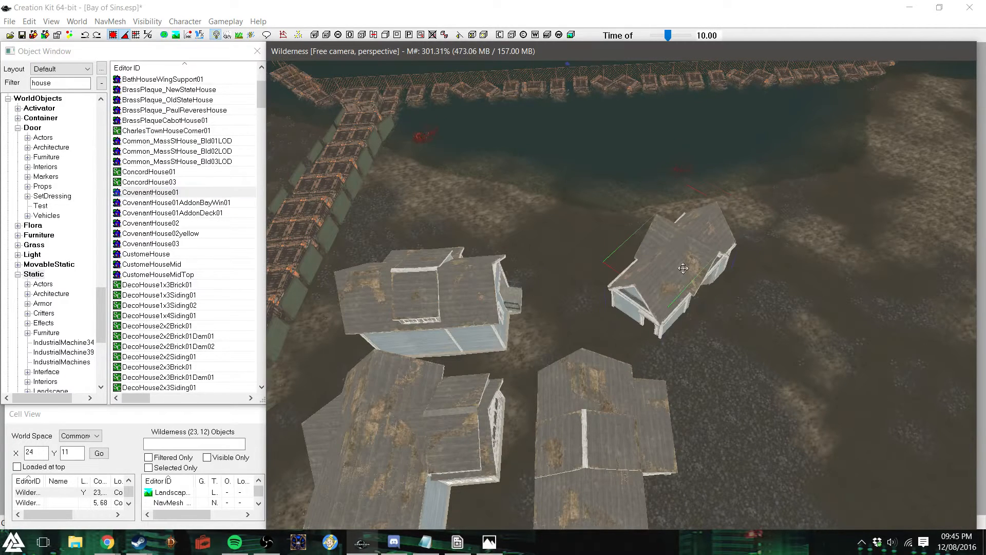
pyautogui.moveTo(678, 274); pyautogui.dragTo(658, 296, button='right')
pyautogui.moveTo(658, 297); pyautogui.dragTo(599, 343)
pyautogui.press('z')
pyautogui.keyDown('shift'); pyautogui.moveTo(687, 295); pyautogui.dragTo(608, 273, button='middle'); pyautogui.keyUp('shift')
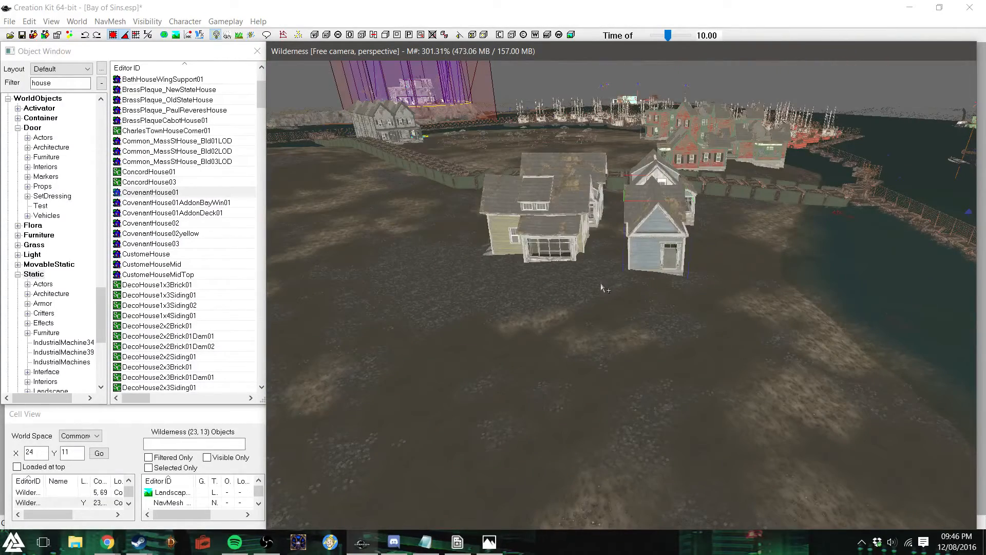
pyautogui.moveTo(657, 238); pyautogui.dragTo(667, 230)
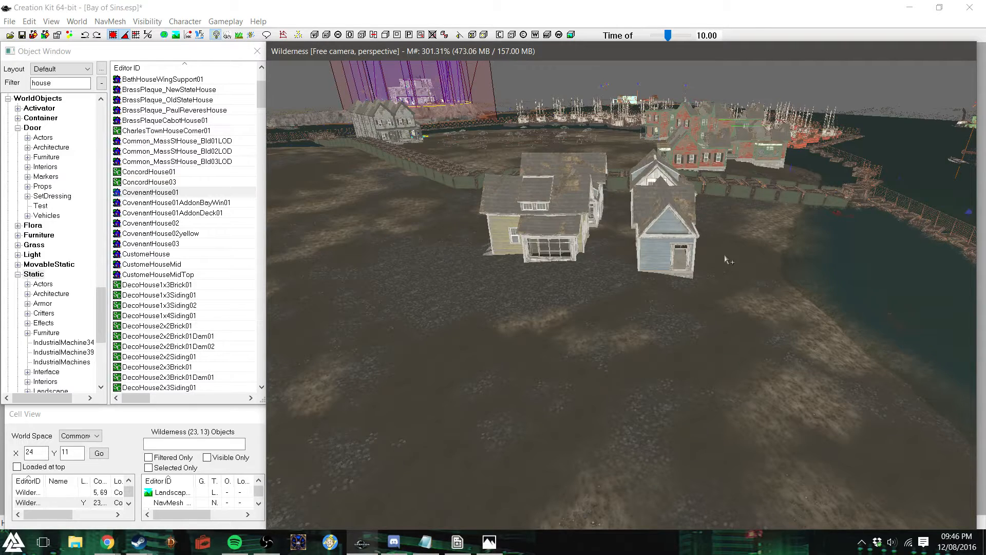
# Browse the house models, try Common_MassStHouse_Bld01LOD on the open ground, and delete it
pyautogui.scroll(-9, 195, 266)
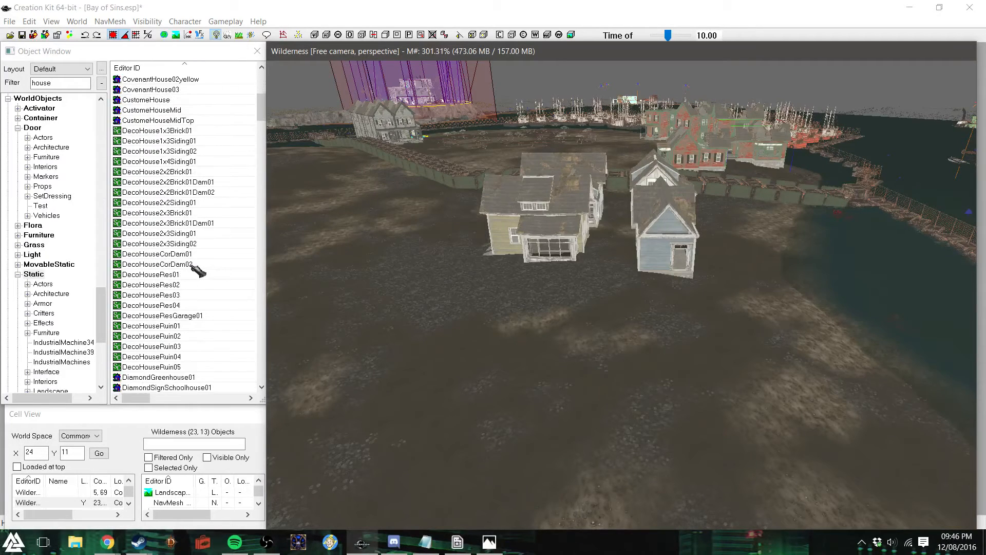
pyautogui.scroll(9, 197, 266)
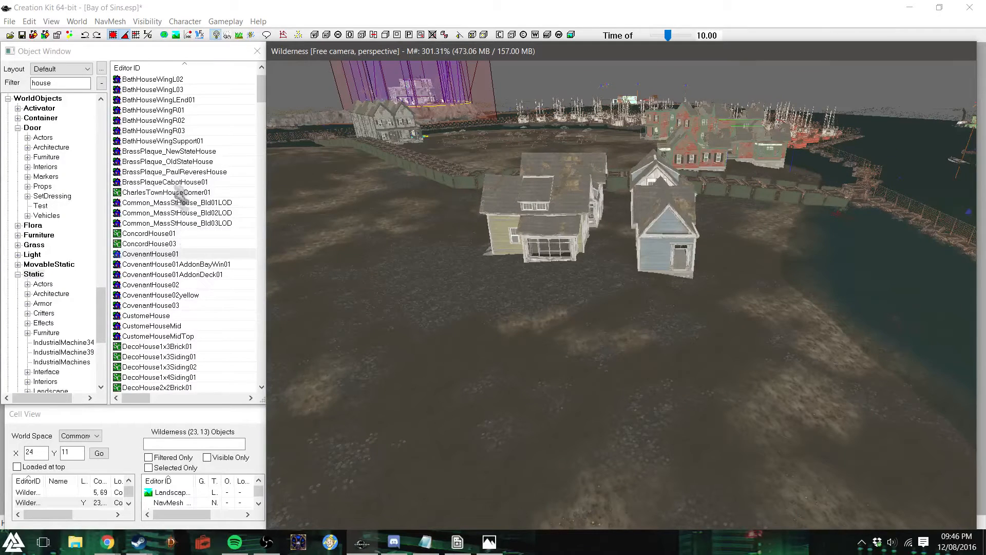
pyautogui.scroll(3, 192, 285)
pyautogui.scroll(-2, 200, 282)
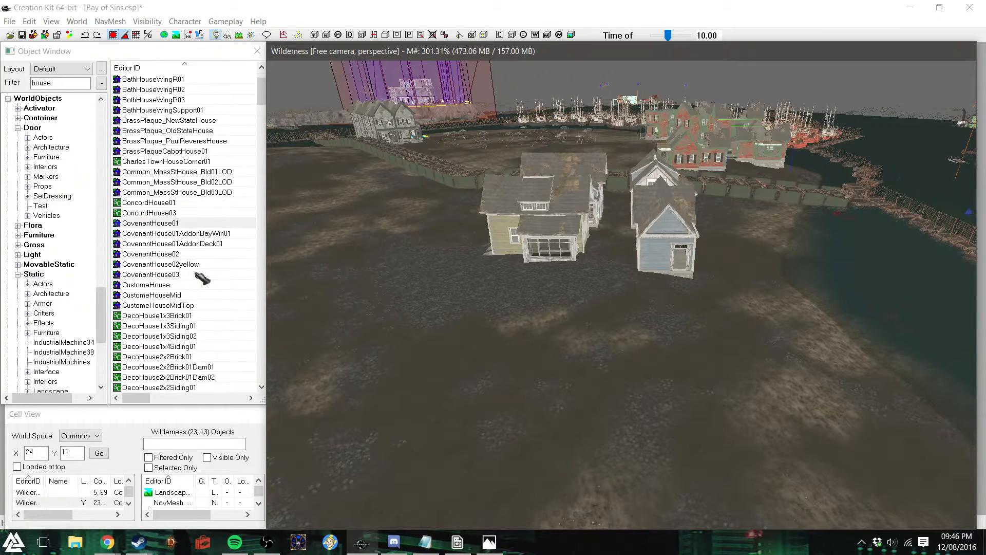
pyautogui.moveTo(191, 173); pyautogui.dragTo(635, 410)
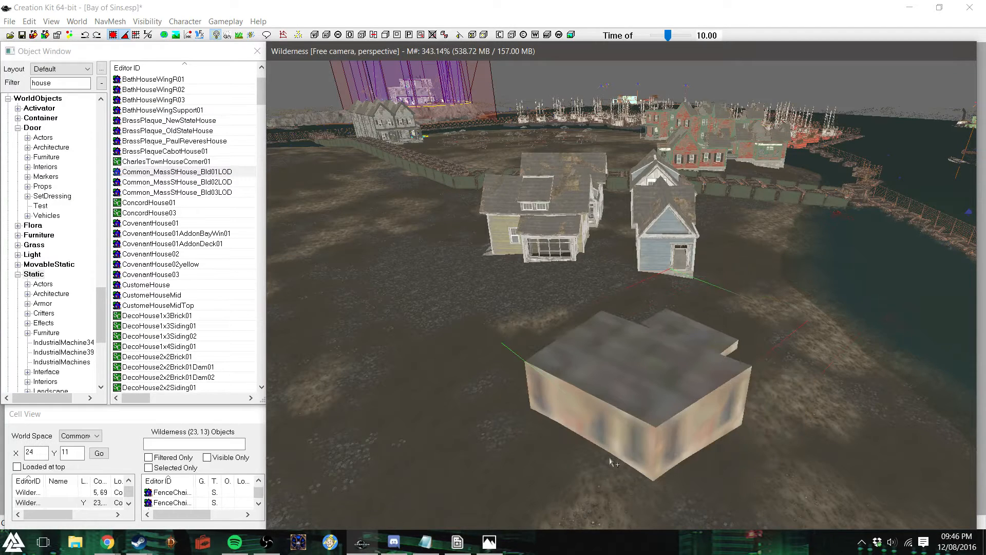
pyautogui.press('Delete')
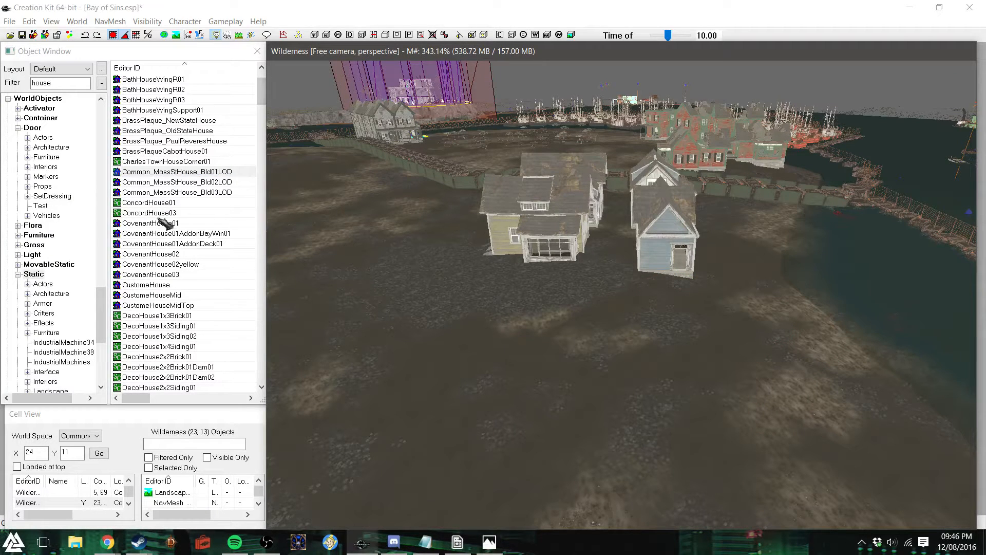
# Place ConcordHouse01 beside the yellow house and turn its shopfront to face the same way as the yellow house's porch
pyautogui.moveTo(164, 203); pyautogui.dragTo(498, 308)
pyautogui.moveTo(498, 308); pyautogui.dragTo(663, 315, button='right')
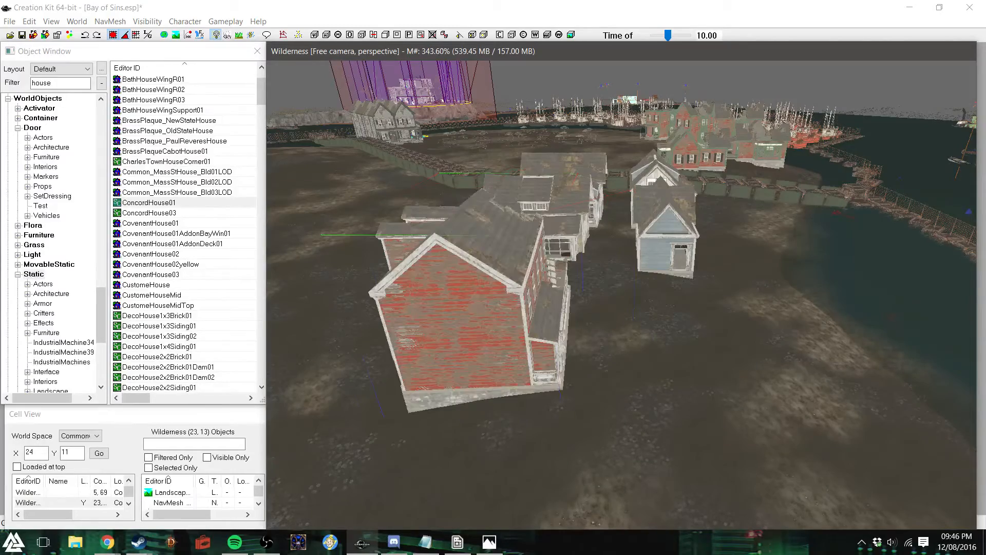
pyautogui.keyDown('shift'); pyautogui.moveTo(524, 389); pyautogui.dragTo(610, 387, button='middle'); pyautogui.keyUp('shift')
pyautogui.moveTo(640, 319); pyautogui.dragTo(615, 316)
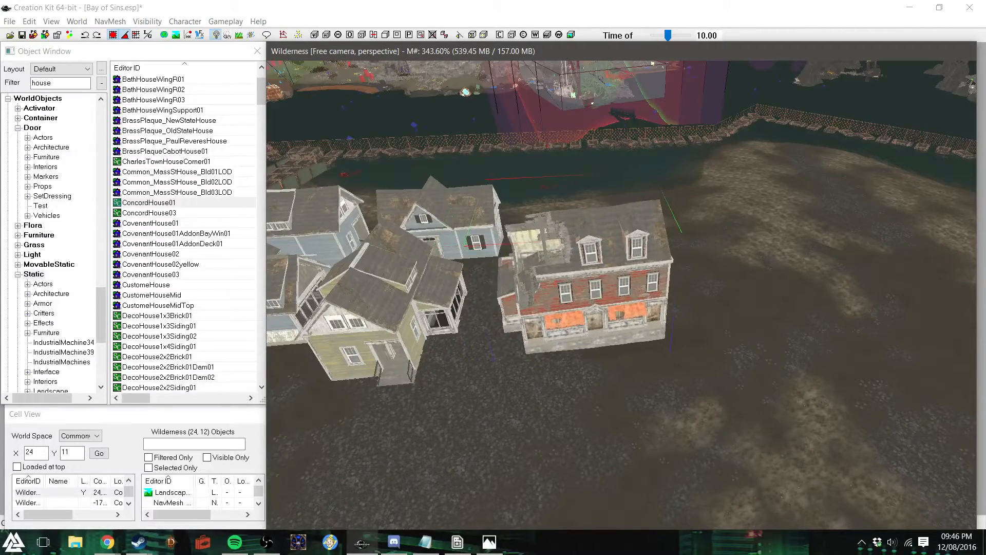
# Inspect ConcordHouse01's damaged side up close, turn the building around to check its other side, and delete it
pyautogui.keyDown('shift'); pyautogui.moveTo(630, 359); pyautogui.dragTo(633, 320, button='middle'); pyautogui.keyUp('shift')
pyautogui.scroll(6, 628, 323)
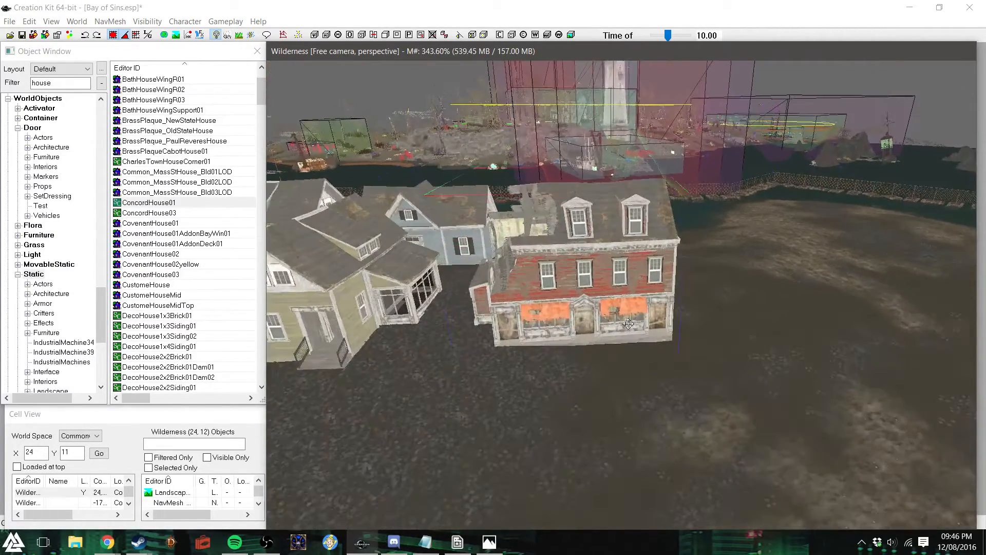
pyautogui.keyDown('shift'); pyautogui.moveTo(585, 320); pyautogui.dragTo(554, 314, button='middle'); pyautogui.keyUp('shift')
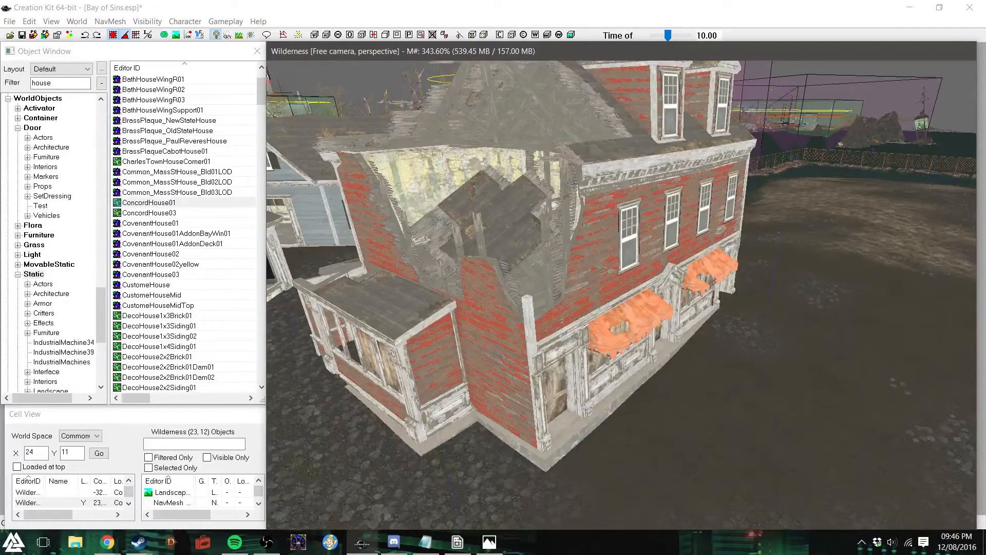
pyautogui.moveTo(554, 313); pyautogui.dragTo(375, 313, button='right')
pyautogui.scroll(-3, 580, 317)
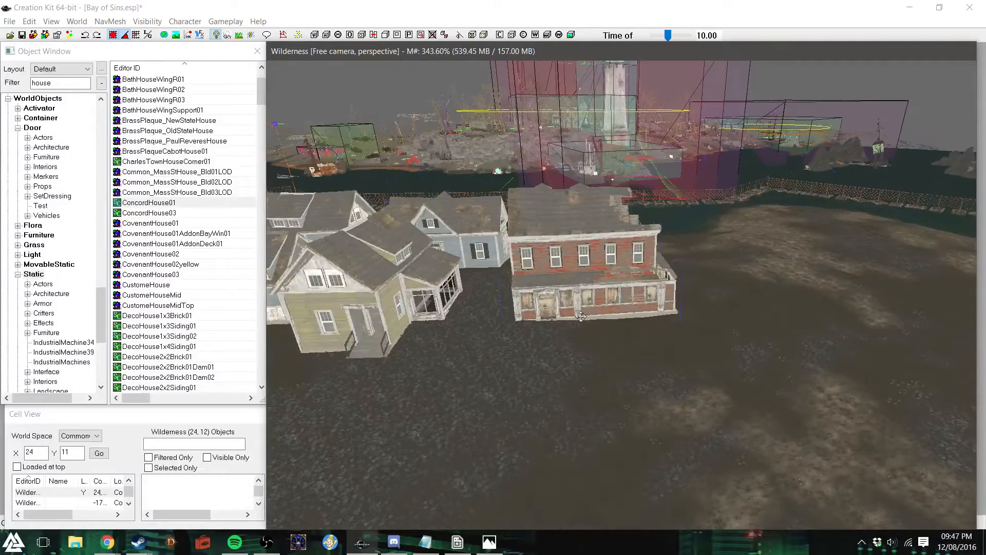
pyautogui.press('Delete')
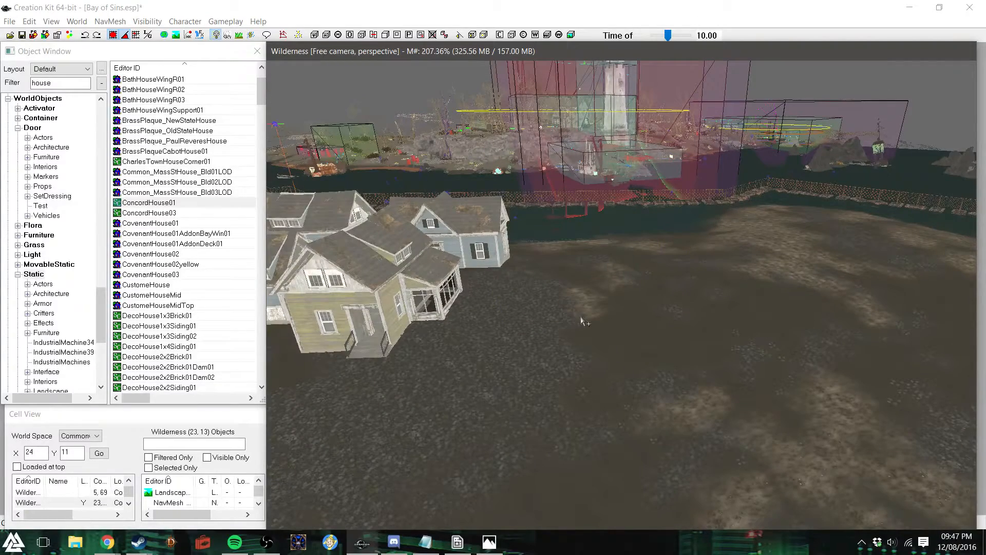
# Try ConcordHouse03 on the open ground beside the yellow house, rotate it to check its sides, and delete it
pyautogui.click(149, 213)
pyautogui.moveTo(526, 308); pyautogui.dragTo(639, 311)
pyautogui.moveTo(640, 311); pyautogui.dragTo(791, 311, button='right')
pyautogui.moveTo(639, 311)
pyautogui.mouseDown(button='right')
pyautogui.moveTo(760, 311)
pyautogui.moveTo(642, 309)
pyautogui.mouseUp(button='right')
pyautogui.moveTo(642, 308); pyautogui.dragTo(717, 272)
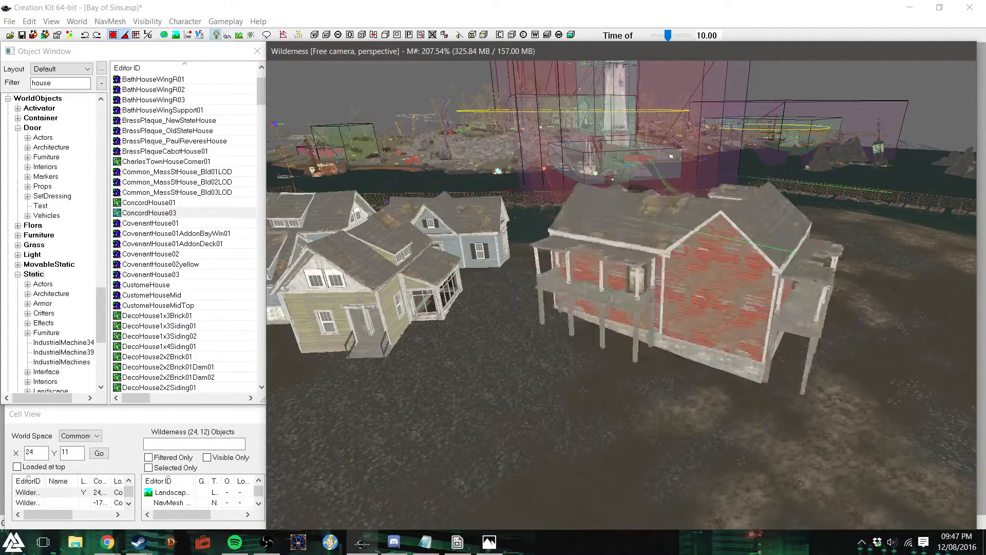
pyautogui.moveTo(725, 319); pyautogui.dragTo(769, 324, button='right')
pyautogui.press('Delete')
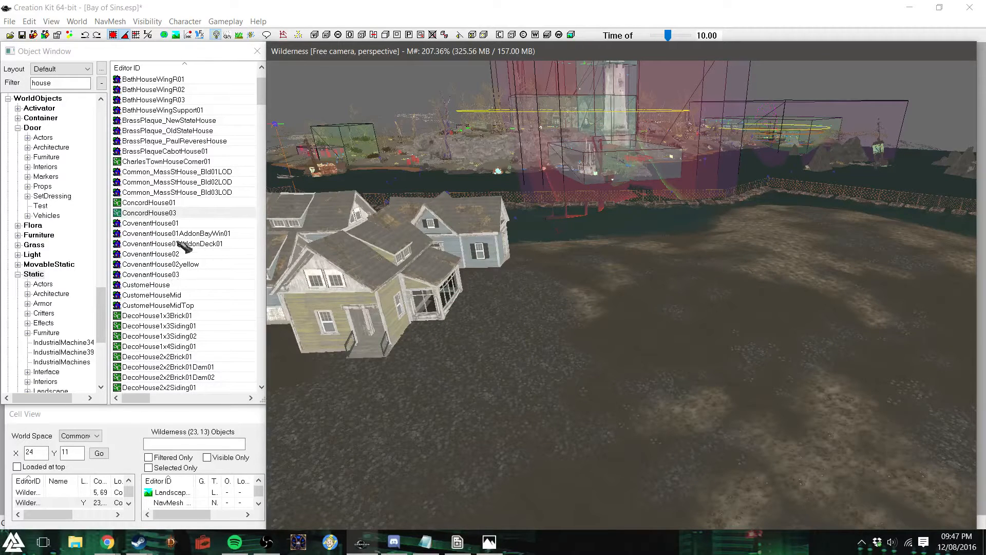
# Try CharlesTownHouseCorner01 on the open ground past the Covenant houses and delete it
pyautogui.moveTo(169, 162); pyautogui.dragTo(577, 285)
pyautogui.moveTo(577, 285); pyautogui.dragTo(608, 285, button='right')
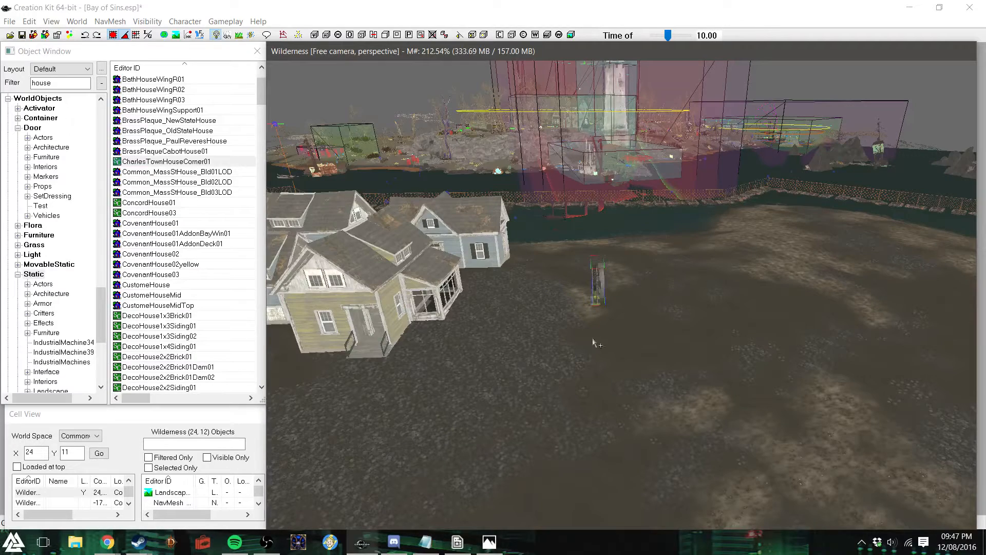
pyautogui.press('Delete')
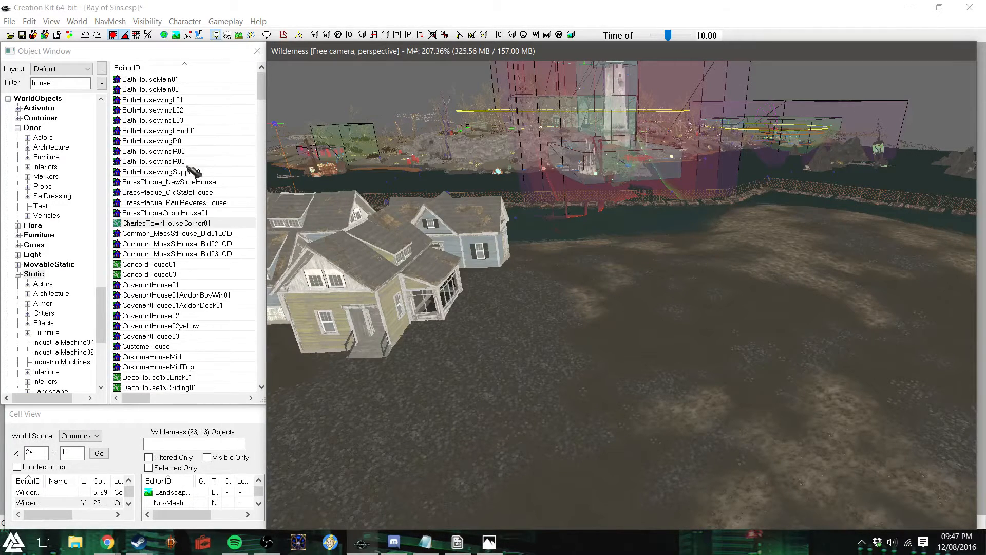
# Find HouseKPreFabLrg01 among the house models, place it beside the yellow house, and turn its porch toward the front
pyautogui.scroll(-3, 226, 249)
pyautogui.scroll(2, 228, 249)
pyautogui.scroll(1, 230, 248)
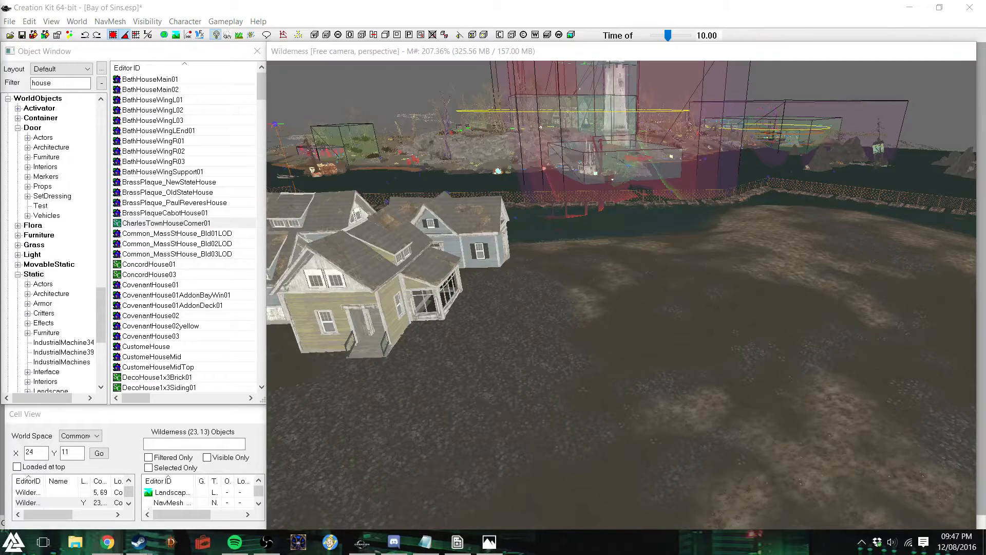
pyautogui.click(147, 55)
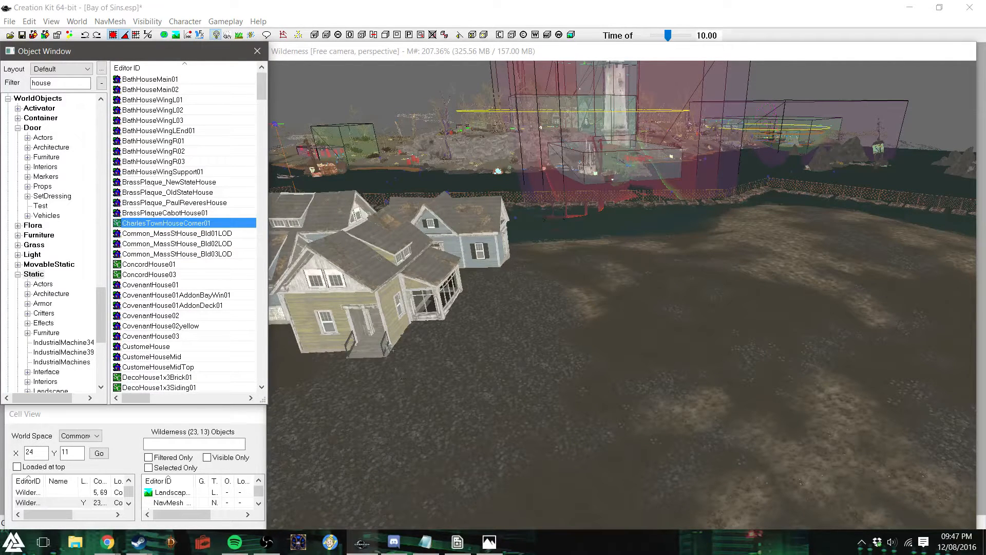
pyautogui.scroll(-1, 329, 308)
pyautogui.scroll(-18, 224, 267)
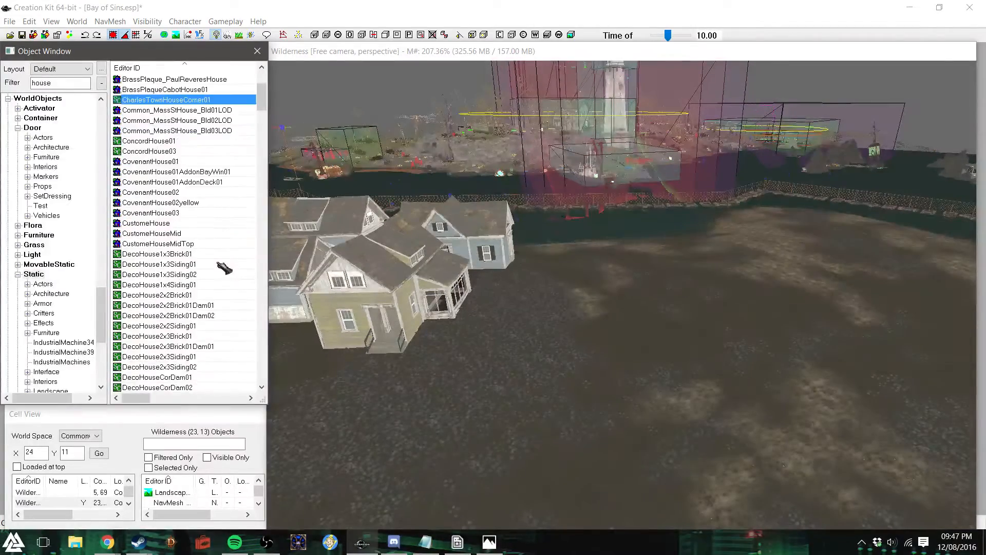
pyautogui.scroll(-1, 224, 267)
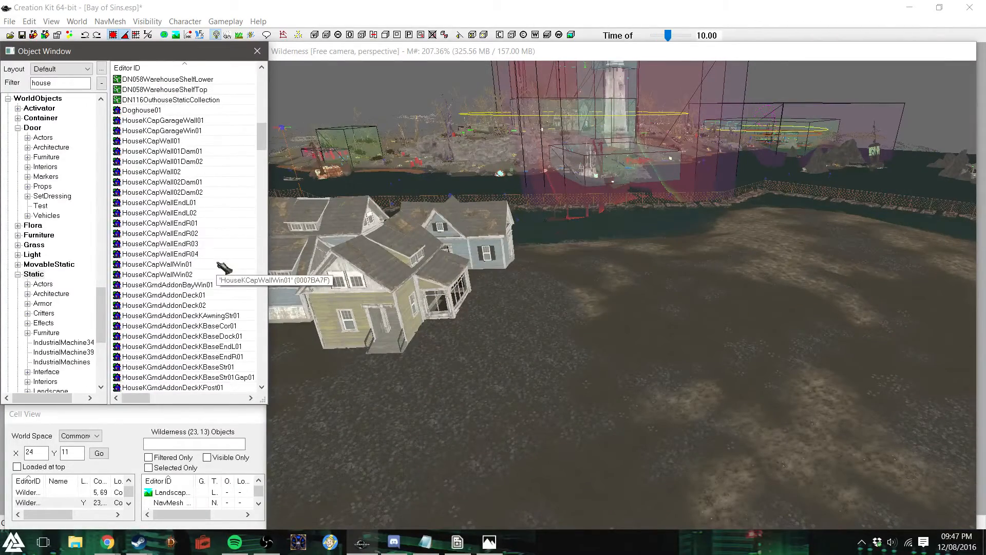
pyautogui.scroll(-8, 195, 239)
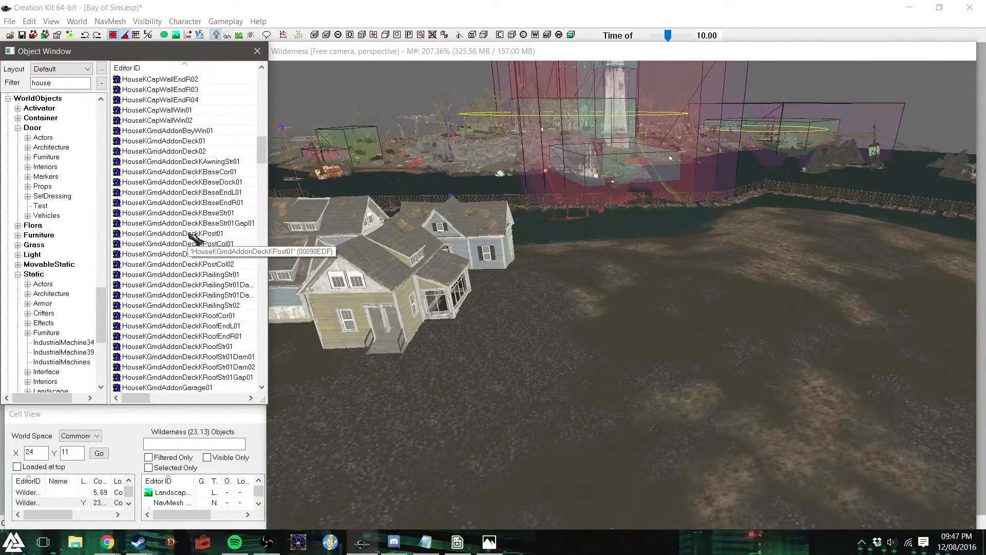
pyautogui.scroll(-15, 195, 239)
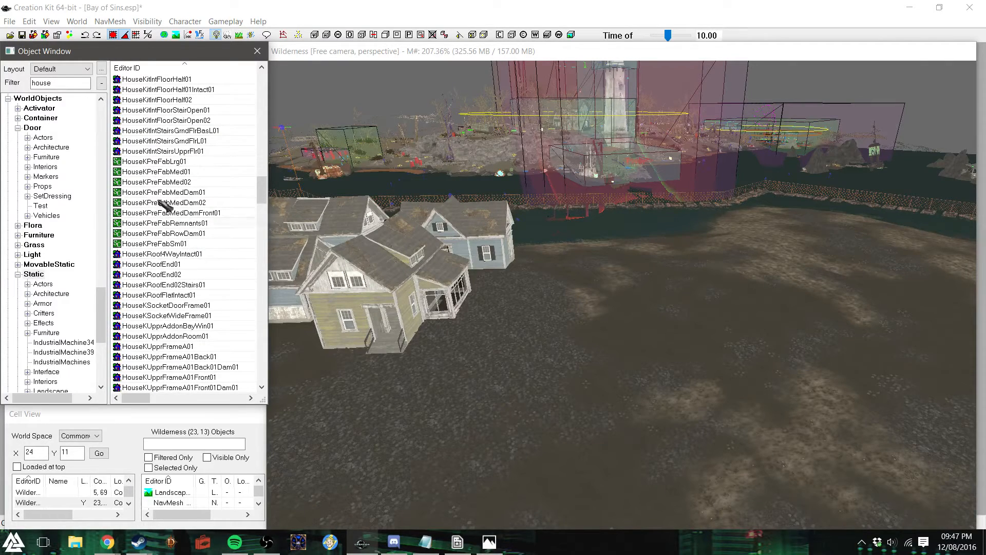
pyautogui.moveTo(160, 161); pyautogui.dragTo(597, 324)
pyautogui.moveTo(597, 324); pyautogui.dragTo(631, 325, button='right')
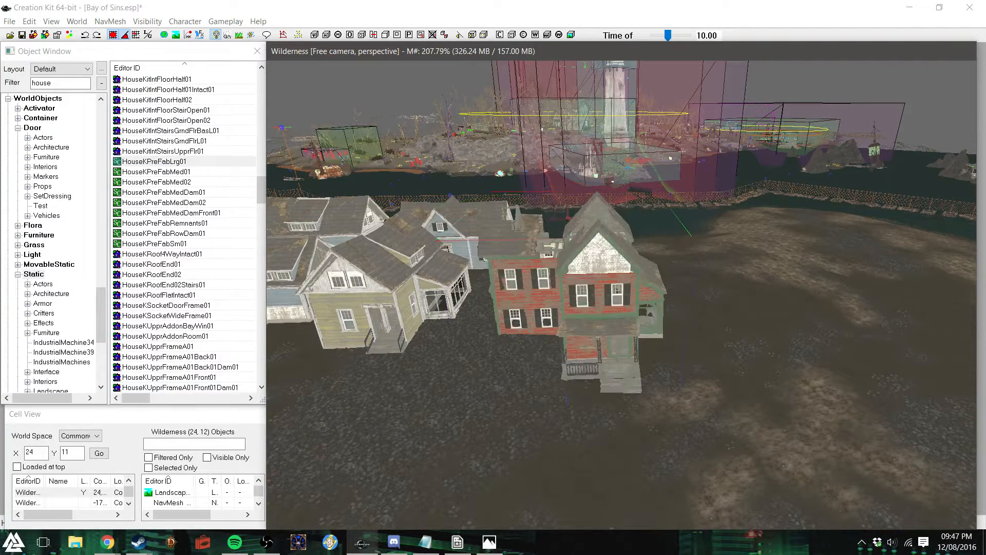
# Shift HouseKPreFabLrg01 closer to the yellow house and adjust its height against the ground
pyautogui.moveTo(599, 311); pyautogui.dragTo(563, 300)
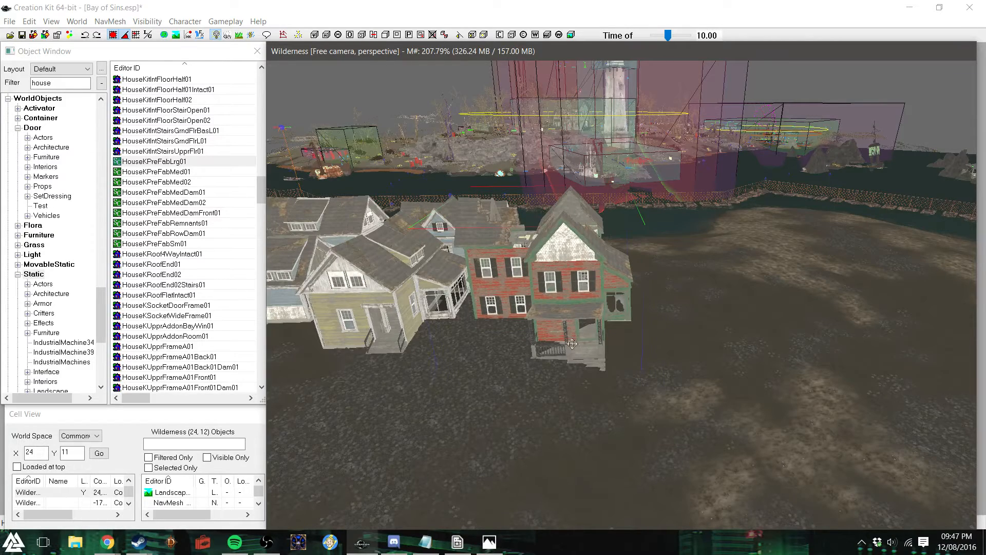
pyautogui.press('z')
pyautogui.moveTo(570, 290); pyautogui.dragTo(571, 303)
pyautogui.keyDown('shift'); pyautogui.moveTo(570, 303); pyautogui.dragTo(574, 287, button='middle'); pyautogui.keyUp('shift')
pyautogui.scroll(5, 572, 303)
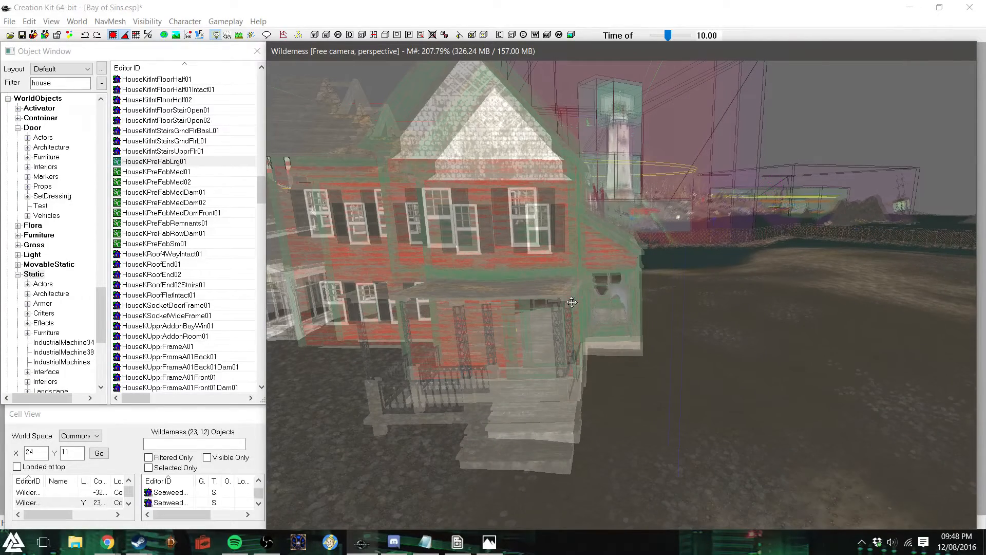
pyautogui.press('z')
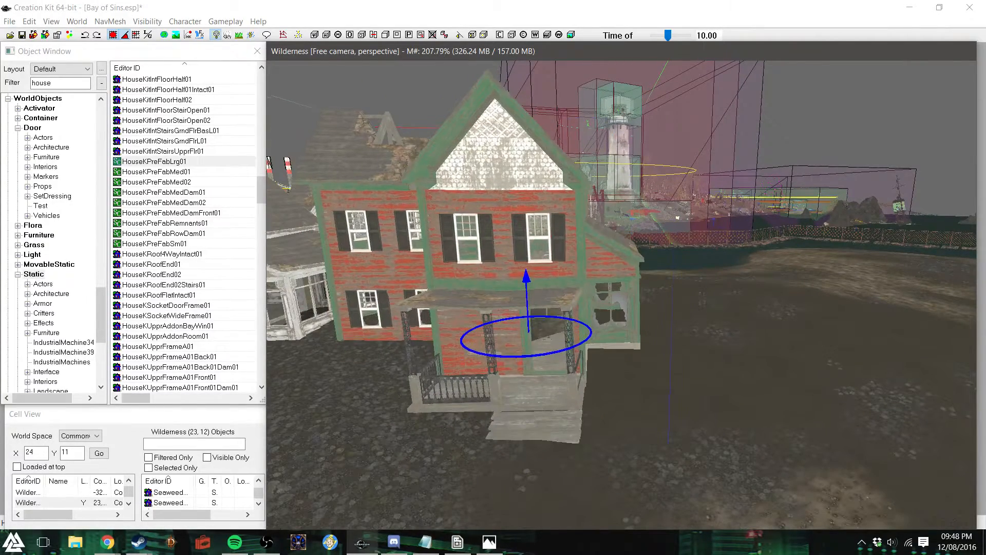
# Inspect the placed HouseKPreFabLrg01's porch and steps up close, and delete the house
pyautogui.moveTo(524, 287); pyautogui.dragTo(578, 389)
pyautogui.moveTo(578, 389)
pyautogui.keyDown('shift'); pyautogui.mouseDown(button='middle')
pyautogui.moveTo(540, 366)
pyautogui.moveTo(578, 403)
pyautogui.mouseUp(button='middle'); pyautogui.keyUp('shift')
pyautogui.scroll(3, 534, 363)
pyautogui.scroll(-3, 542, 374)
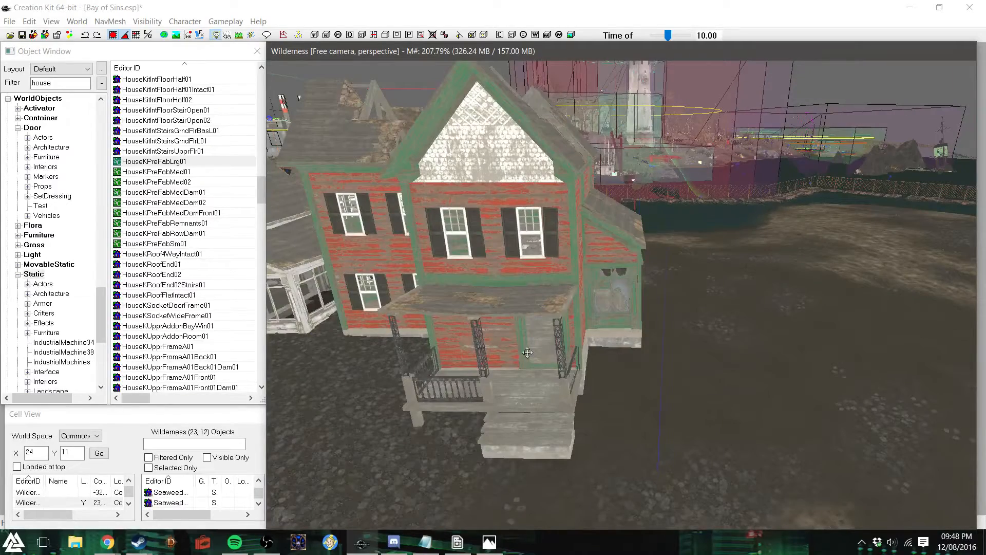
pyautogui.press('Delete')
pyautogui.keyDown('shift'); pyautogui.moveTo(534, 359); pyautogui.dragTo(629, 421, button='middle'); pyautogui.keyUp('shift')
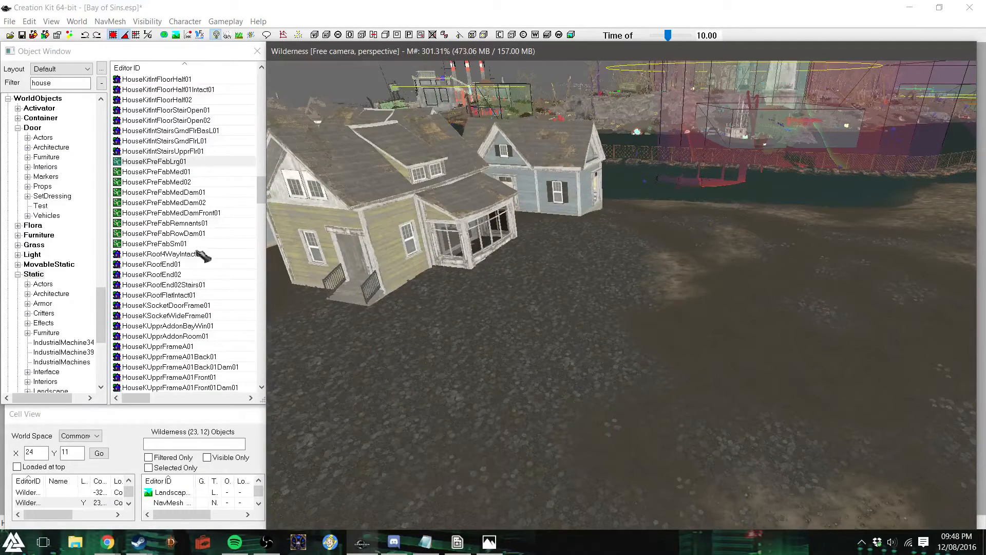
# Place HouseKPreFabMed01 beside the yellow house, turn its porch toward the front, and adjust its height so the steps meet the ground
pyautogui.scroll(1, 173, 232)
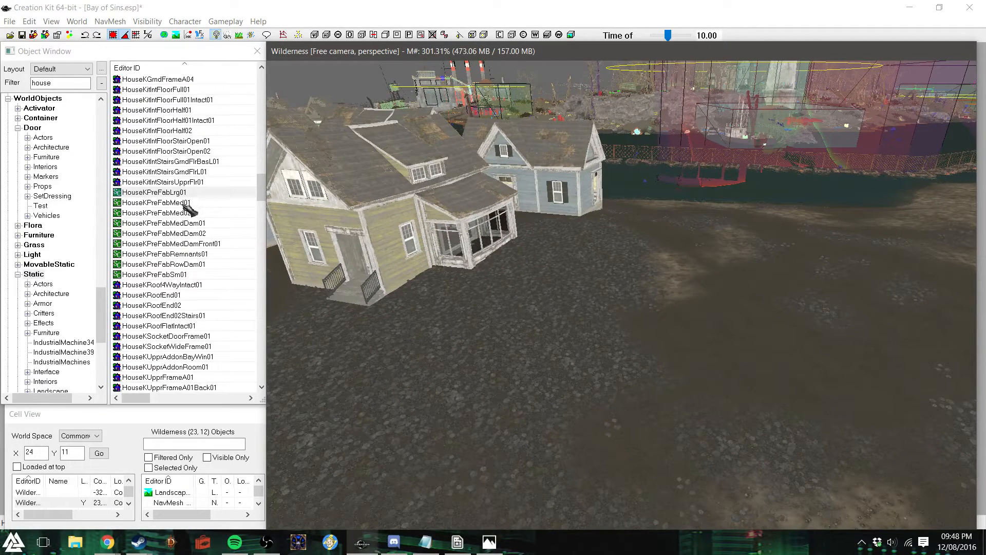
pyautogui.moveTo(186, 204); pyautogui.dragTo(641, 343)
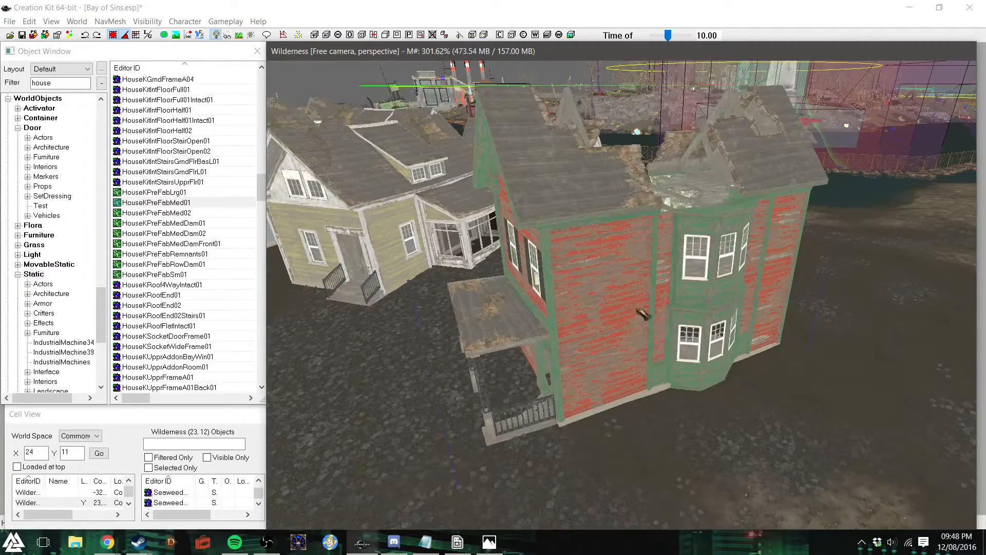
pyautogui.moveTo(642, 343); pyautogui.dragTo(600, 327, button='right')
pyautogui.moveTo(600, 328); pyautogui.dragTo(531, 206)
pyautogui.press('z')
pyautogui.moveTo(638, 343)
pyautogui.keyDown('shift'); pyautogui.mouseDown(button='middle')
pyautogui.moveTo(620, 326)
pyautogui.moveTo(645, 335)
pyautogui.mouseUp(button='middle'); pyautogui.keyUp('shift')
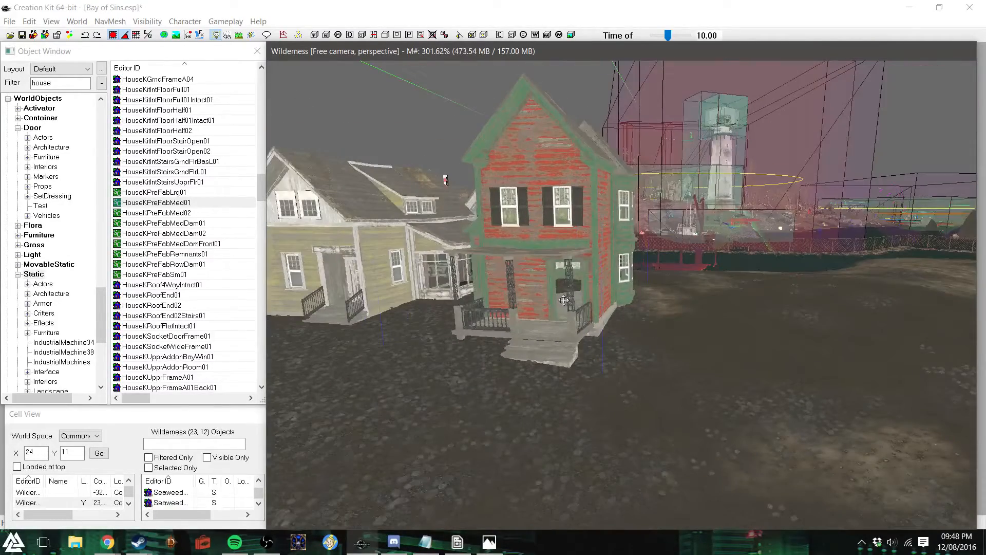
pyautogui.press('z')
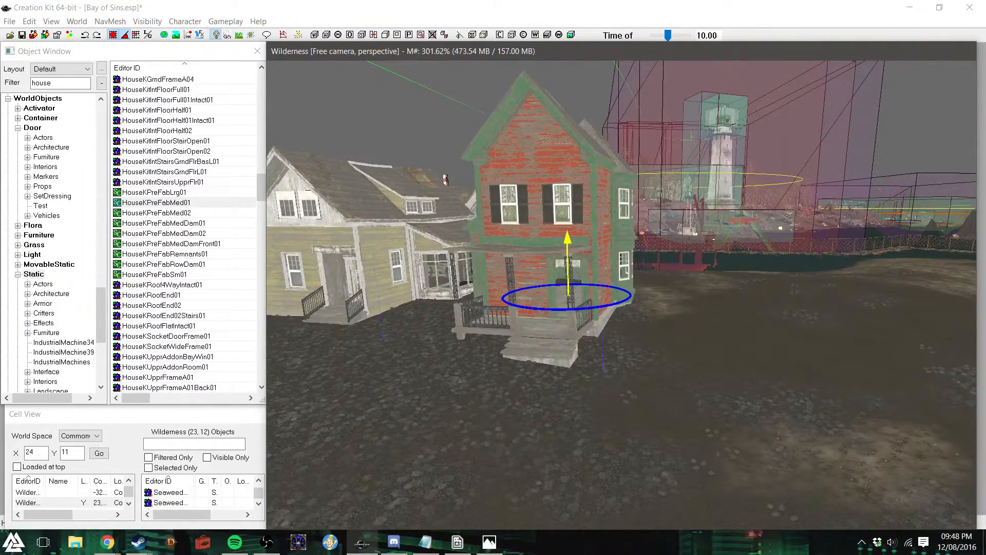
pyautogui.moveTo(621, 388); pyautogui.dragTo(622, 393)
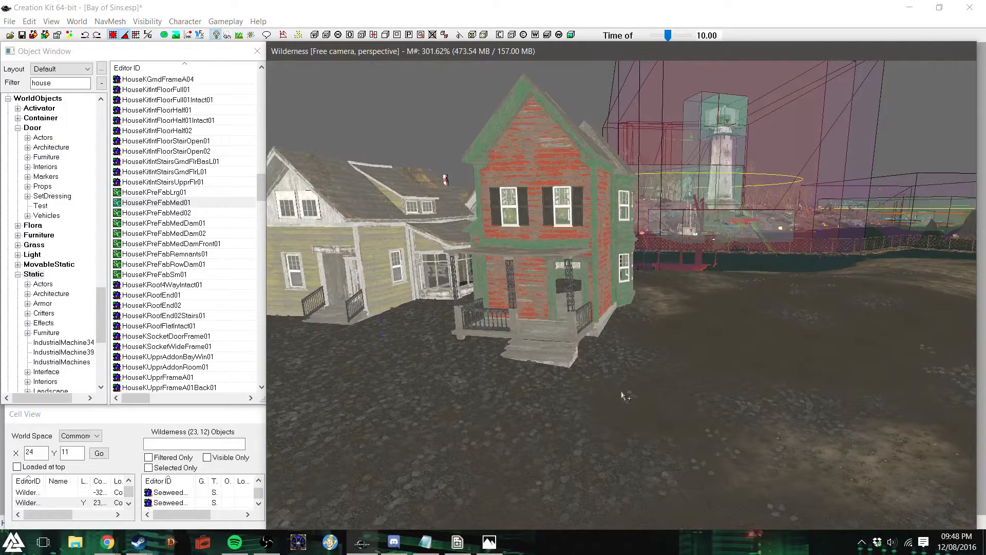
pyautogui.keyDown('shift'); pyautogui.moveTo(623, 395); pyautogui.dragTo(619, 395, button='middle'); pyautogui.keyUp('shift')
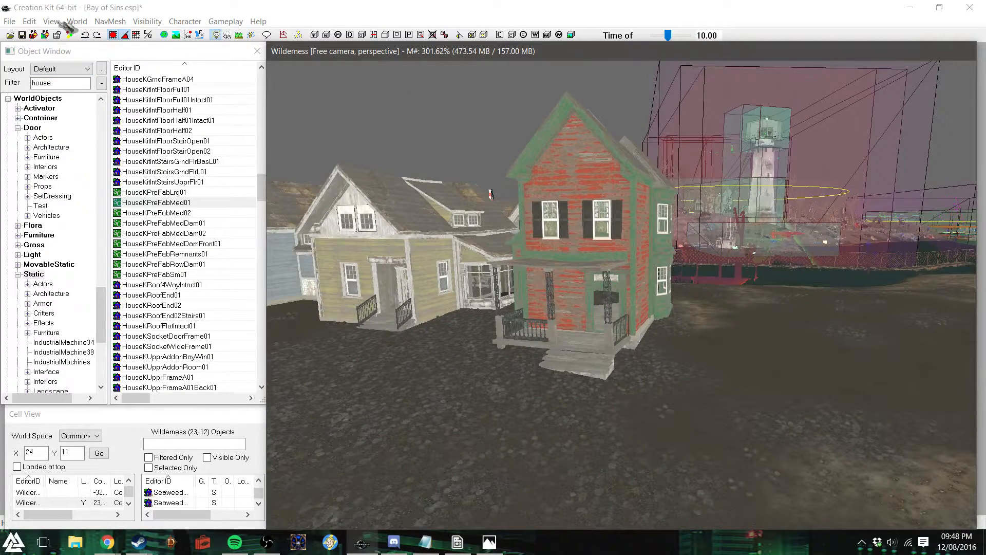
# Turn on landscape editing and look over the ground behind the red and yellow houses
pyautogui.click(176, 6)
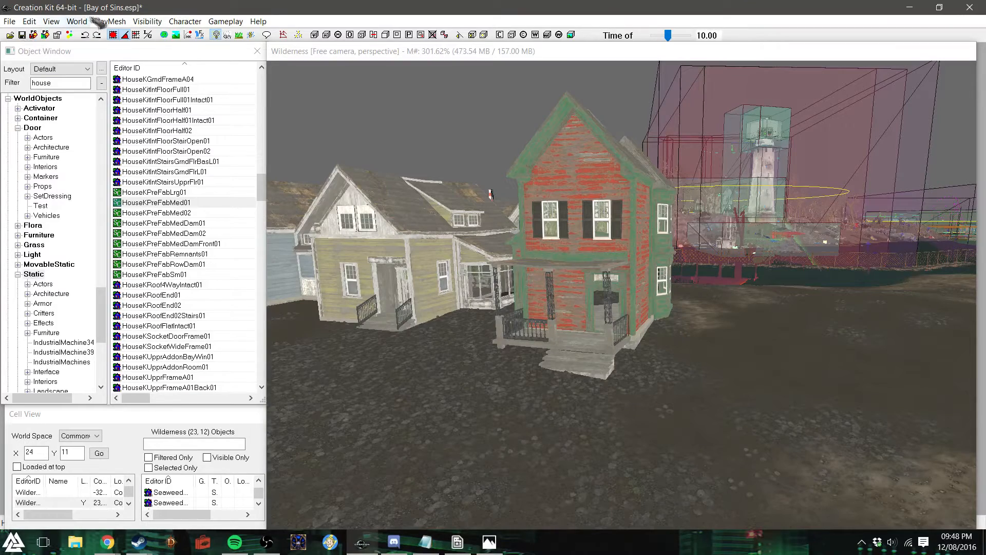
pyautogui.click(186, 23)
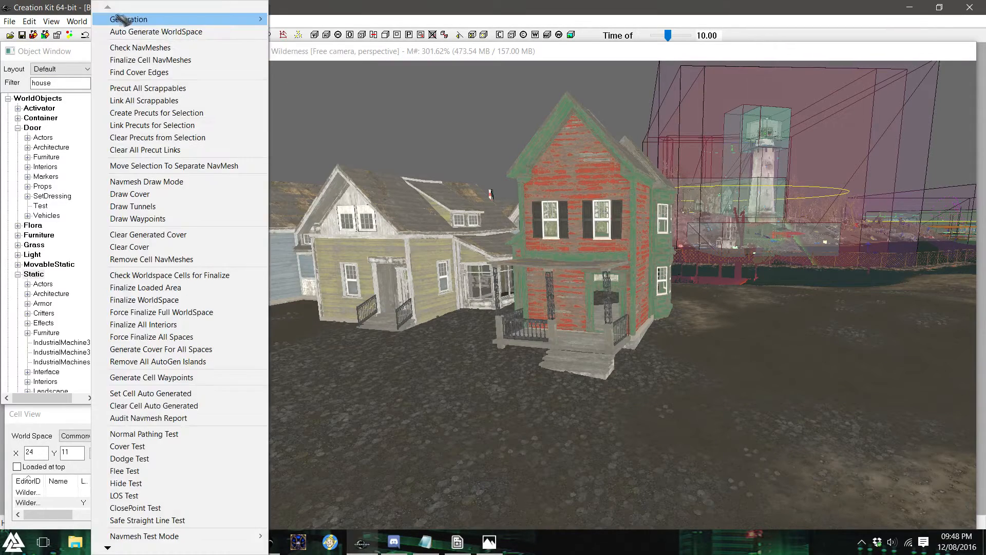
pyautogui.moveTo(77, 23)
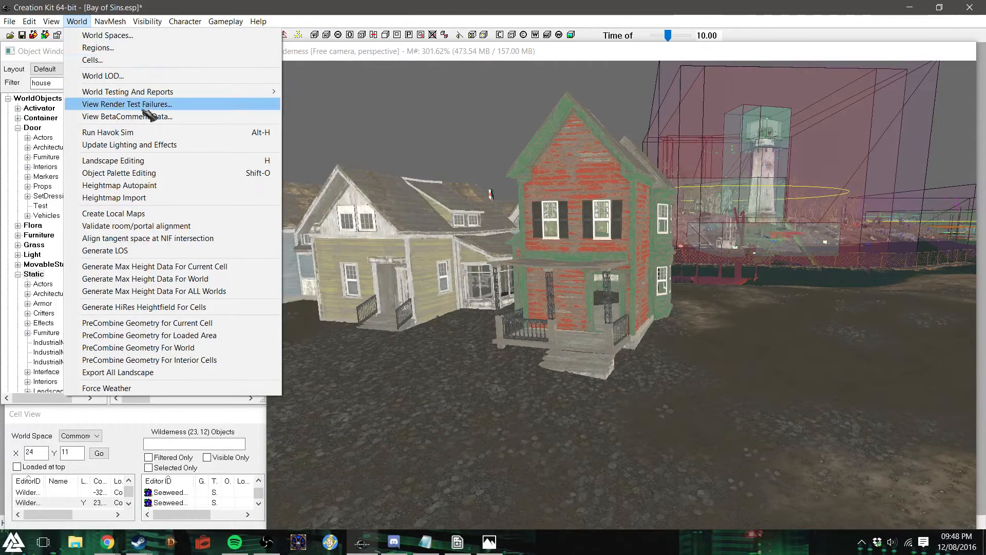
pyautogui.click(167, 161)
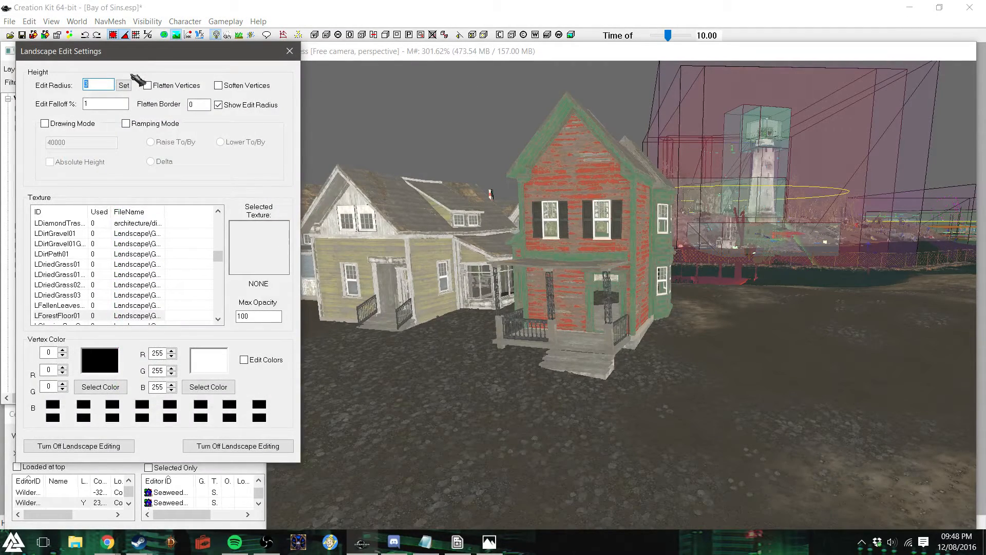
pyautogui.click(604, 300)
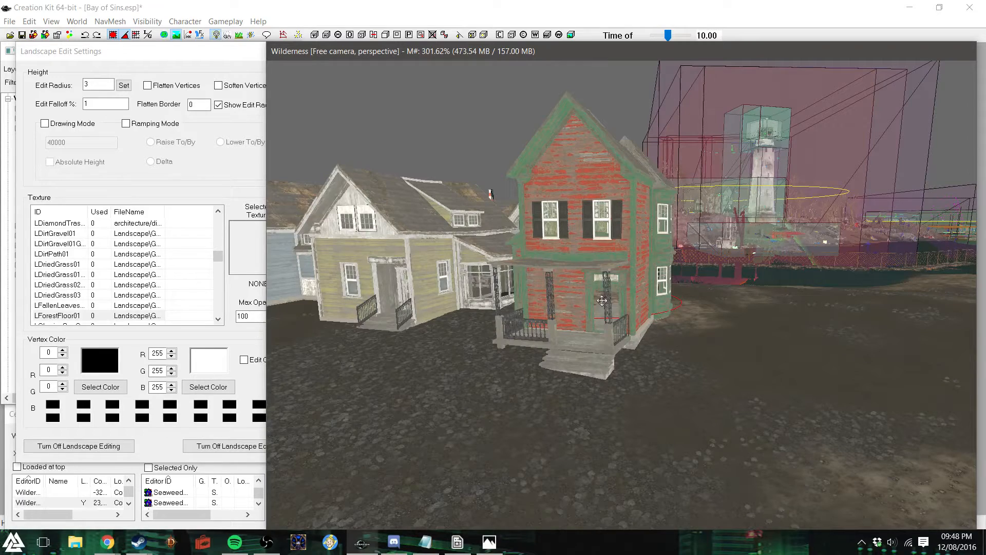
pyautogui.rightClick(602, 300)
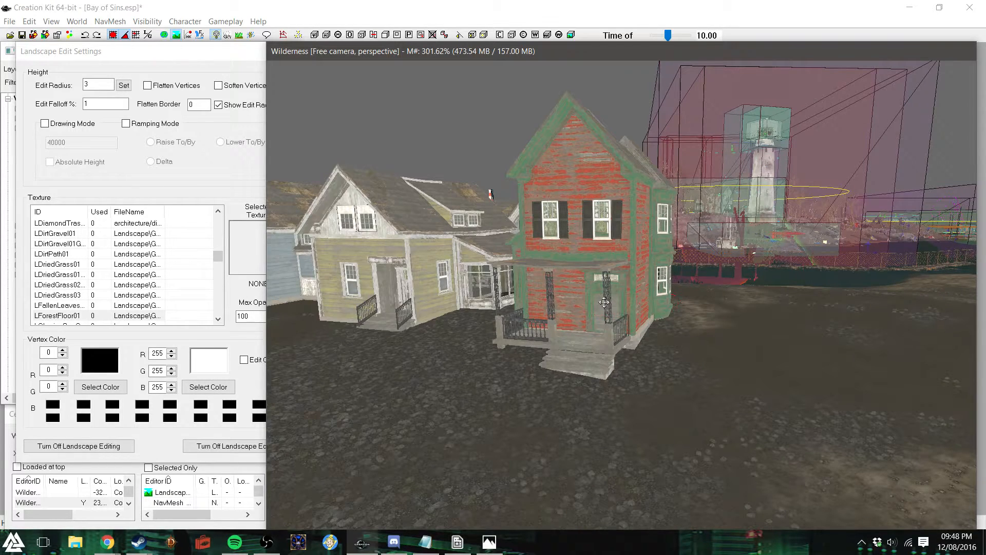
pyautogui.moveTo(560, 294)
pyautogui.mouseDown(button='middle')
pyautogui.moveTo(685, 336)
pyautogui.moveTo(560, 311)
pyautogui.mouseUp(button='middle')
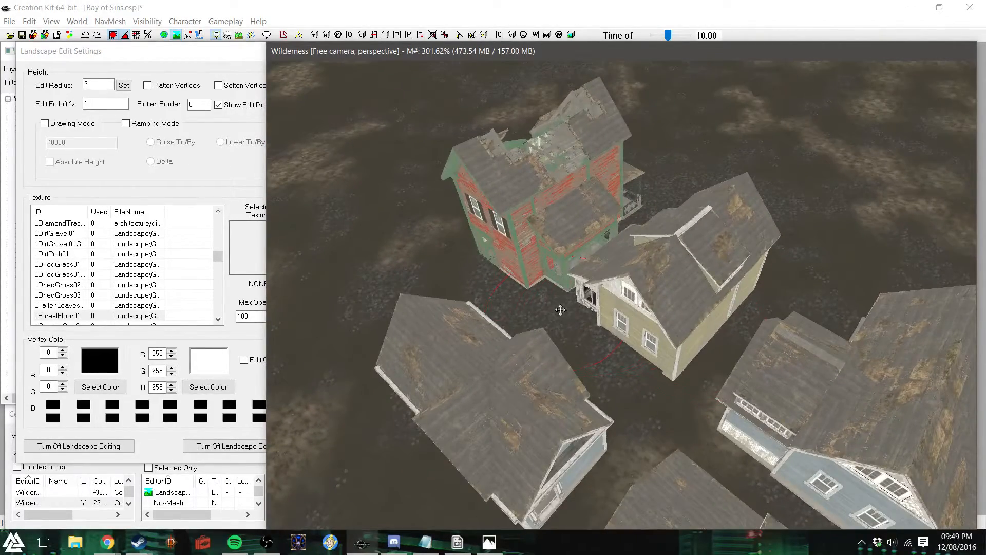
pyautogui.moveTo(549, 314); pyautogui.dragTo(606, 305, button='middle')
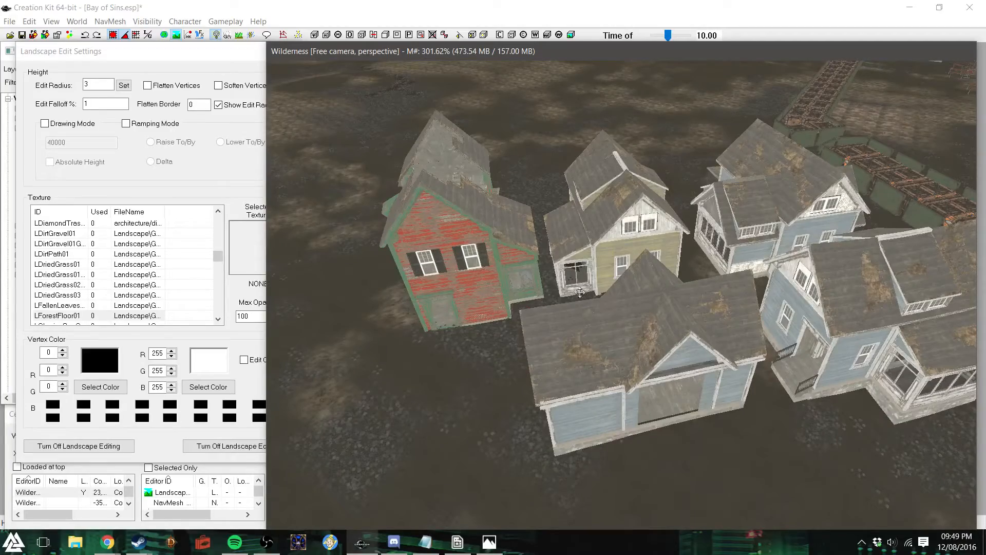
pyautogui.moveTo(580, 285); pyautogui.dragTo(588, 277, button='middle')
# Lower the ground slightly along the base of the yellow house's back wall to uncover its foundation
pyautogui.scroll(10, 588, 277)
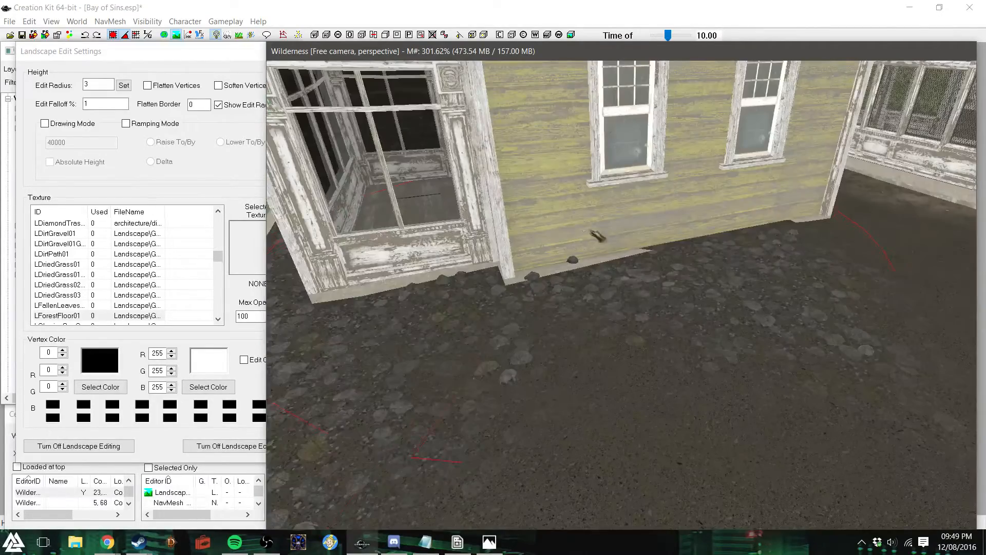
pyautogui.moveTo(595, 235); pyautogui.dragTo(626, 238, button='middle')
pyautogui.scroll(2, 627, 238)
pyautogui.scroll(-2, 626, 238)
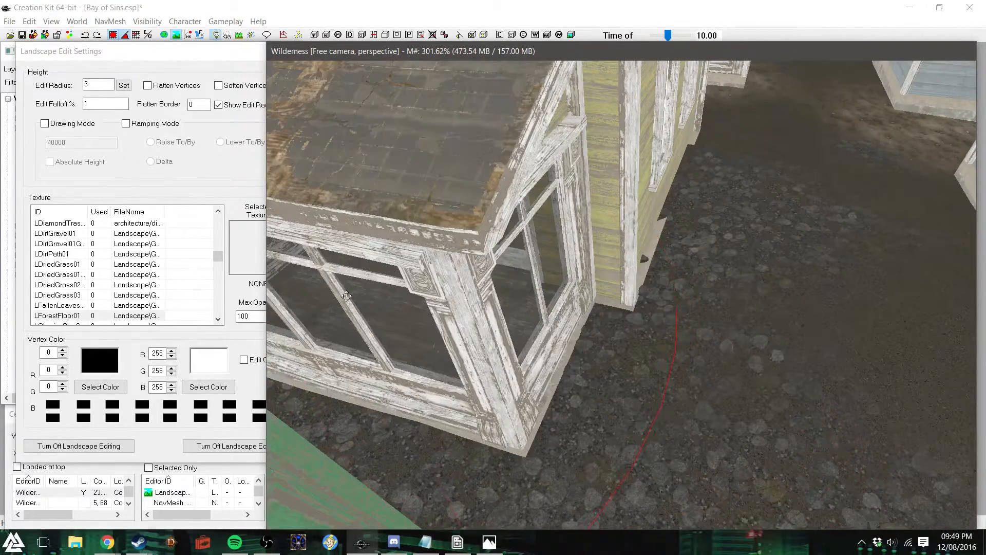
pyautogui.moveTo(528, 312); pyautogui.dragTo(485, 303, button='middle')
pyautogui.moveTo(611, 326); pyautogui.dragTo(612, 330)
pyautogui.moveTo(611, 330); pyautogui.dragTo(739, 314, button='middle')
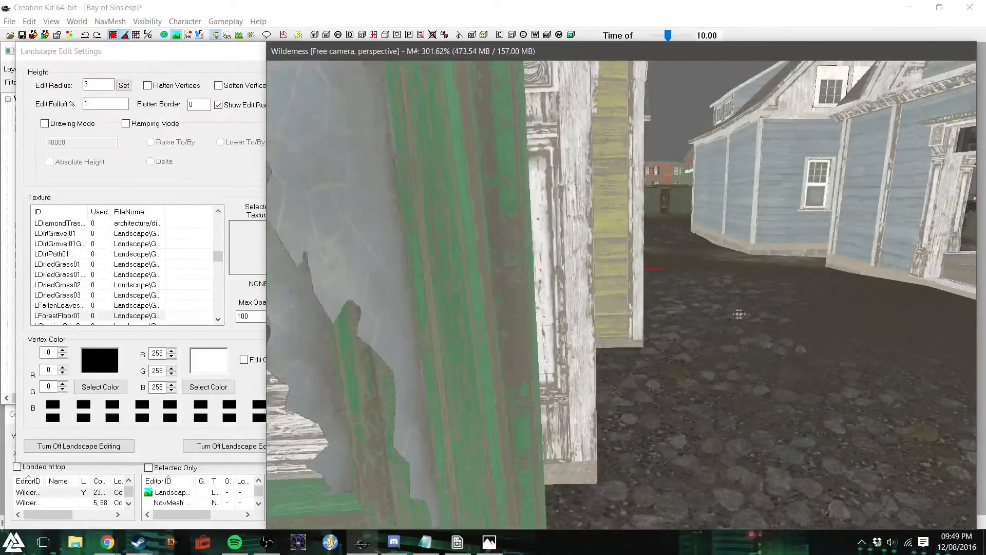
# Check the ground around the yellow house's foundation and close the landscape edit settings
pyautogui.scroll(-6, 739, 314)
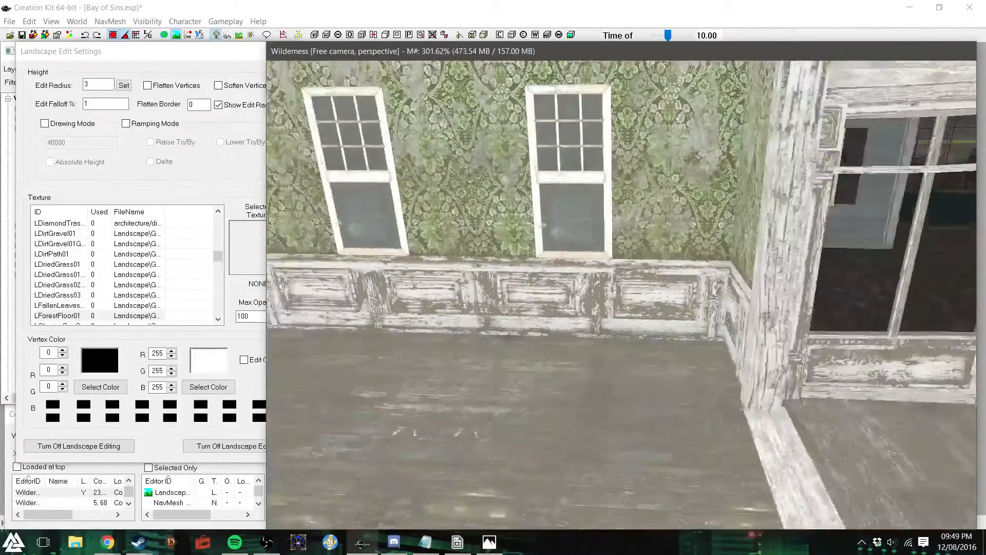
pyautogui.scroll(4, 739, 318)
pyautogui.scroll(3, 738, 318)
pyautogui.moveTo(739, 318); pyautogui.dragTo(685, 327, button='middle')
pyautogui.scroll(-2, 686, 317)
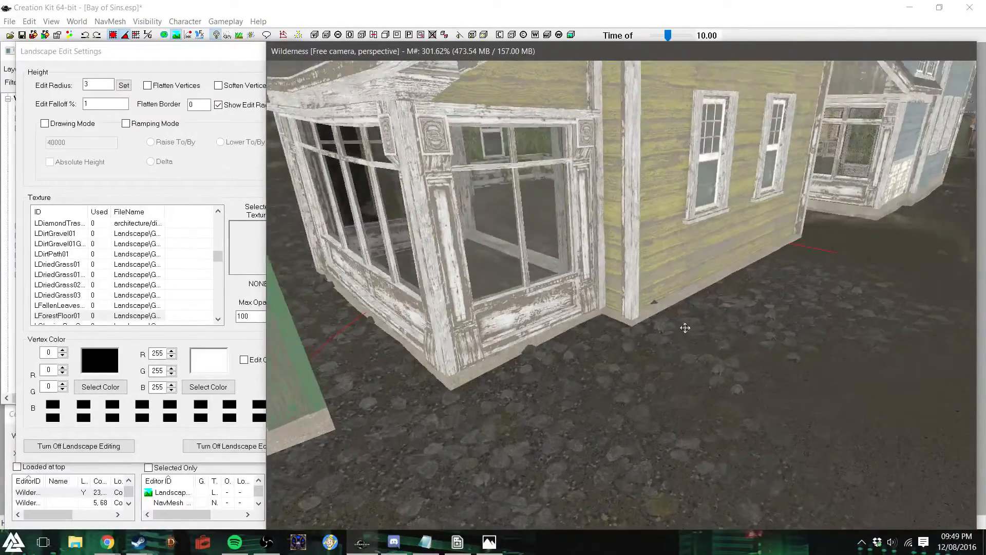
pyautogui.scroll(1, 685, 328)
pyautogui.scroll(-6, 652, 342)
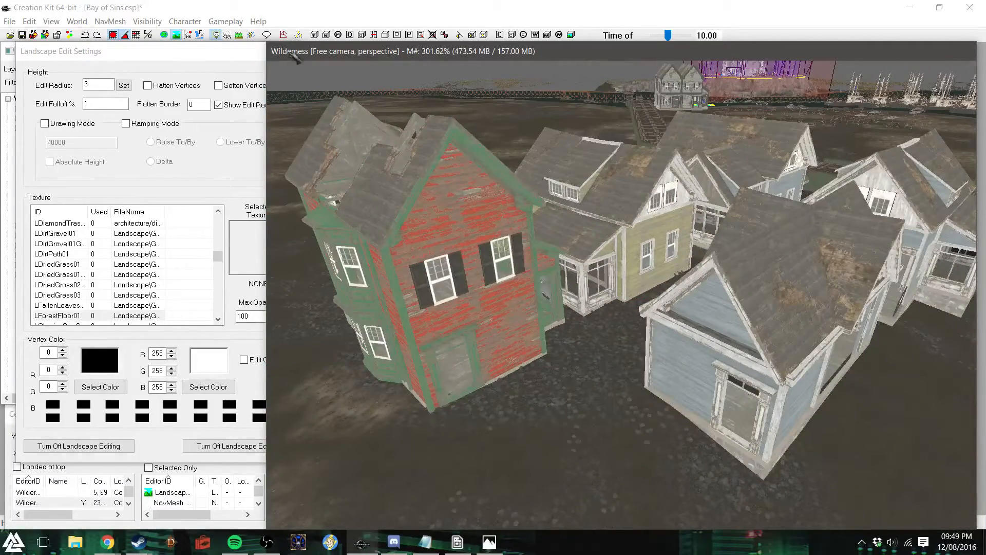
pyautogui.click(216, 49)
pyautogui.click(290, 52)
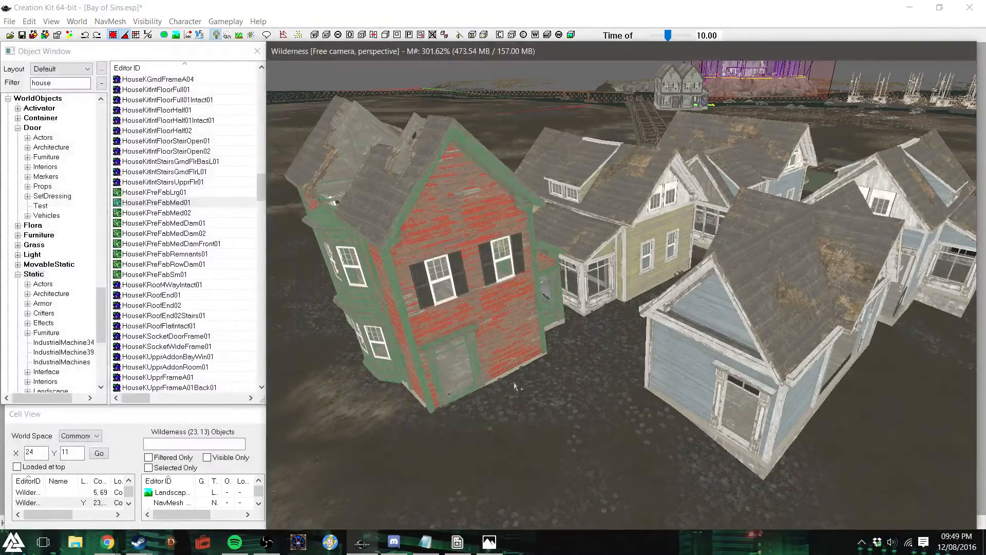
# Place a copy of the blue garage building on the red house's free side, and nudge the yellow house away from the red one
pyautogui.scroll(-3, 514, 380)
pyautogui.moveTo(510, 369)
pyautogui.keyDown('shift'); pyautogui.mouseDown(button='middle')
pyautogui.moveTo(464, 354)
pyautogui.moveTo(515, 378)
pyautogui.mouseUp(button='middle'); pyautogui.keyUp('shift')
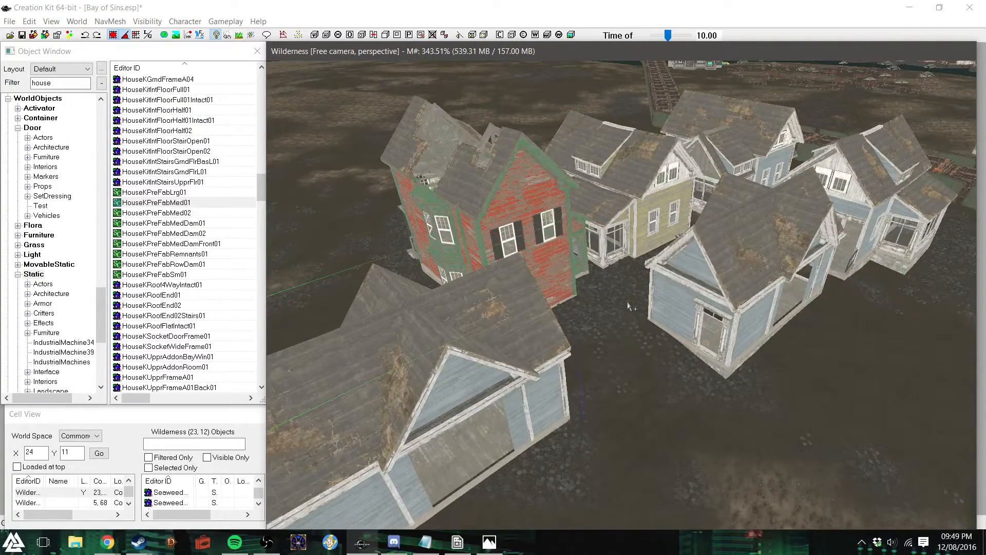
pyautogui.scroll(-5, 629, 306)
pyautogui.moveTo(513, 354); pyautogui.dragTo(554, 355, button='right')
pyautogui.moveTo(541, 353); pyautogui.dragTo(471, 291)
pyautogui.keyDown('shift'); pyautogui.moveTo(616, 260); pyautogui.dragTo(554, 313, button='middle'); pyautogui.keyUp('shift')
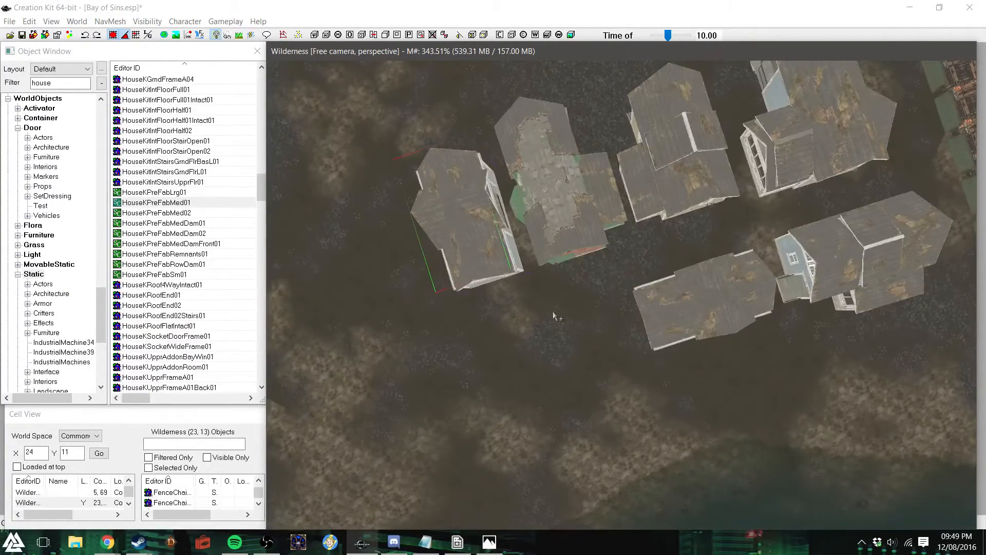
pyautogui.click(675, 199)
pyautogui.moveTo(694, 183); pyautogui.dragTo(700, 181)
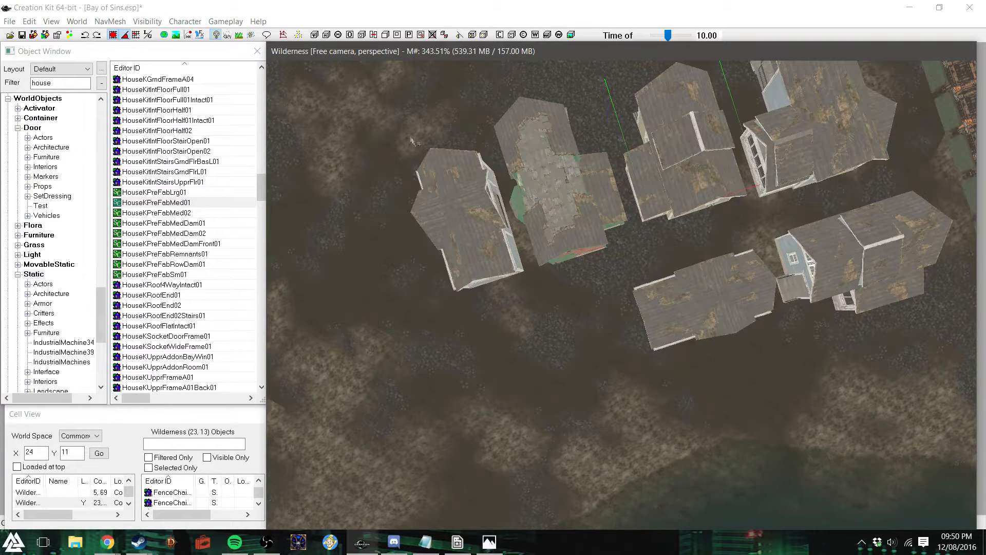
# Set the reference movement's Snap To Grid value to 32 in the render window preferences and apply it
pyautogui.rightClick(368, 99)
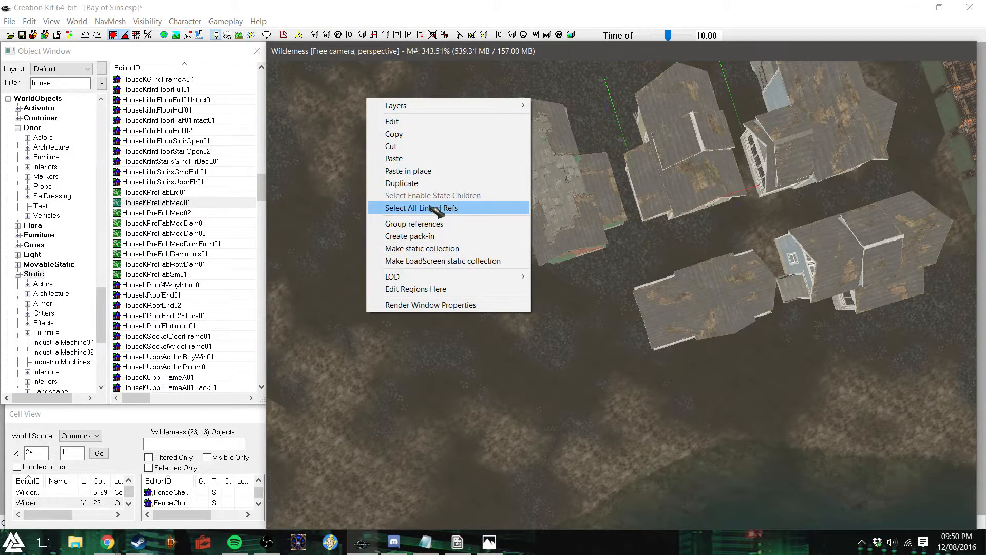
pyautogui.click(432, 305)
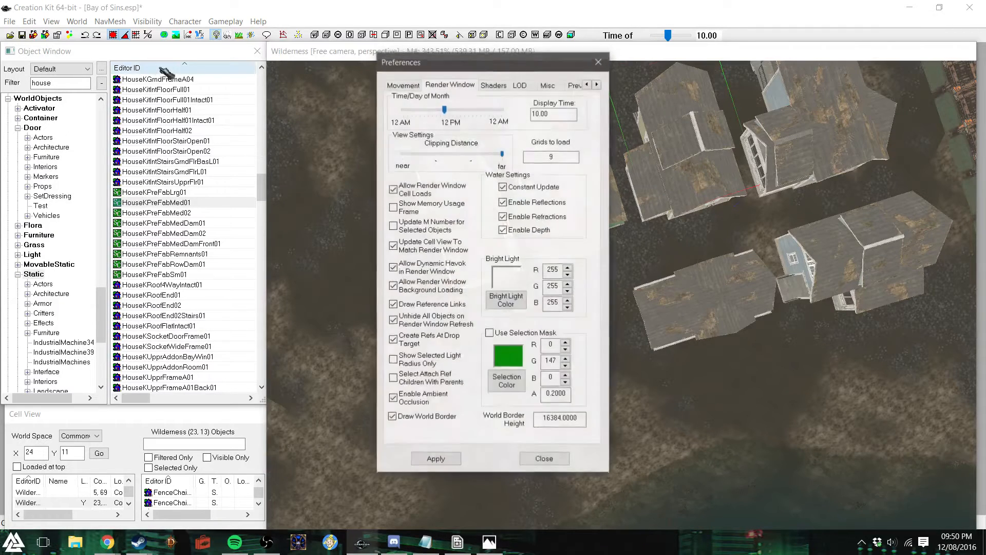
pyautogui.click(406, 85)
pyautogui.doubleClick(481, 129)
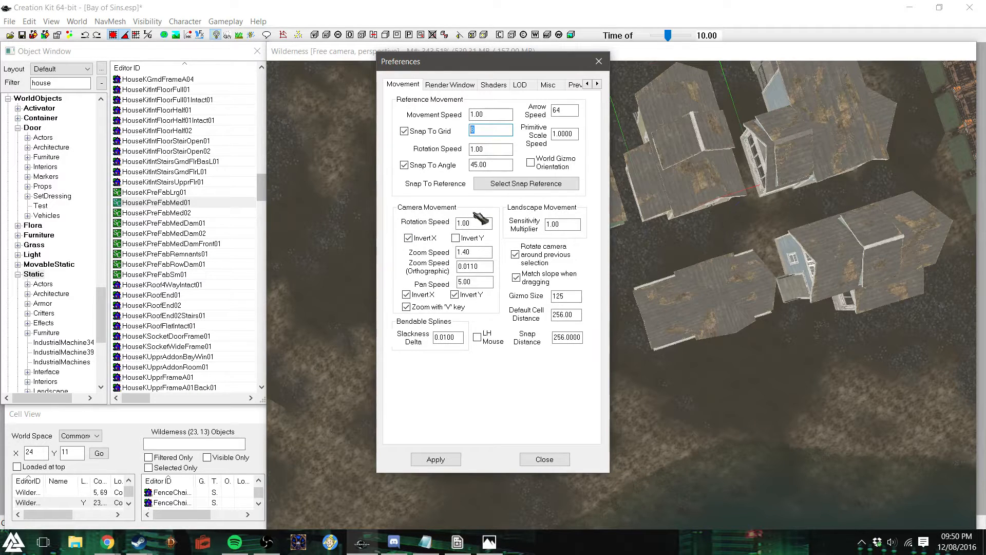
pyautogui.write('32')
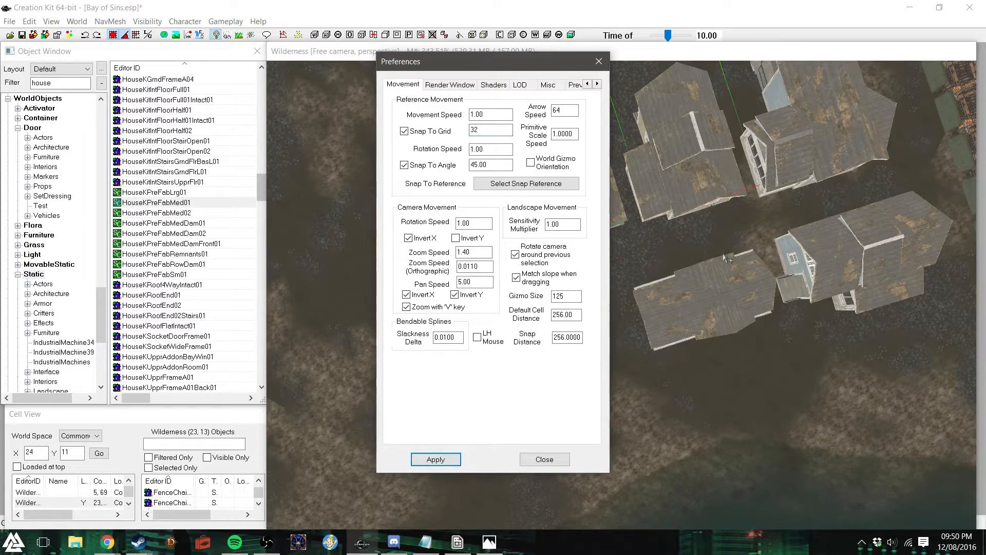
pyautogui.click(435, 459)
pyautogui.click(544, 459)
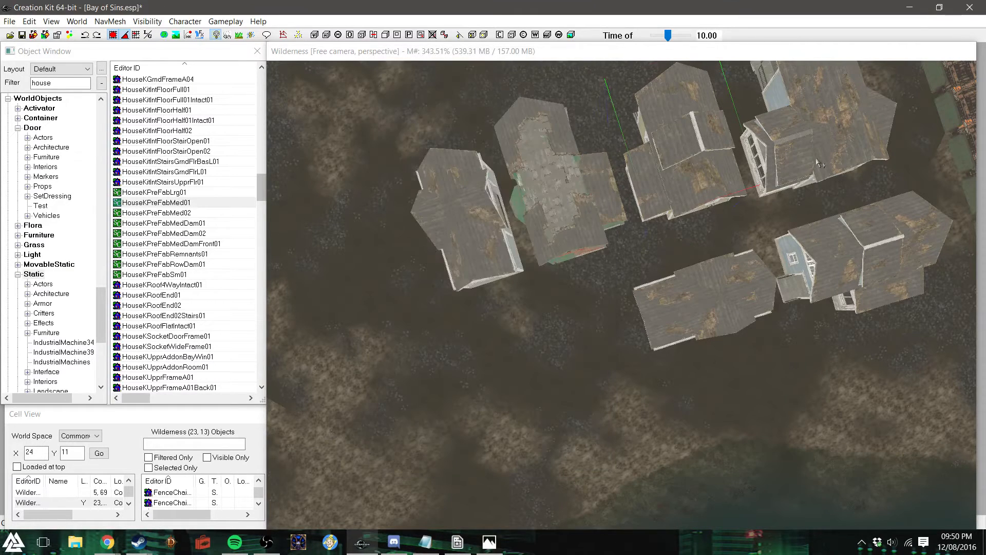
pyautogui.keyDown('shift'); pyautogui.moveTo(651, 311); pyautogui.dragTo(666, 302, button='middle'); pyautogui.keyUp('shift')
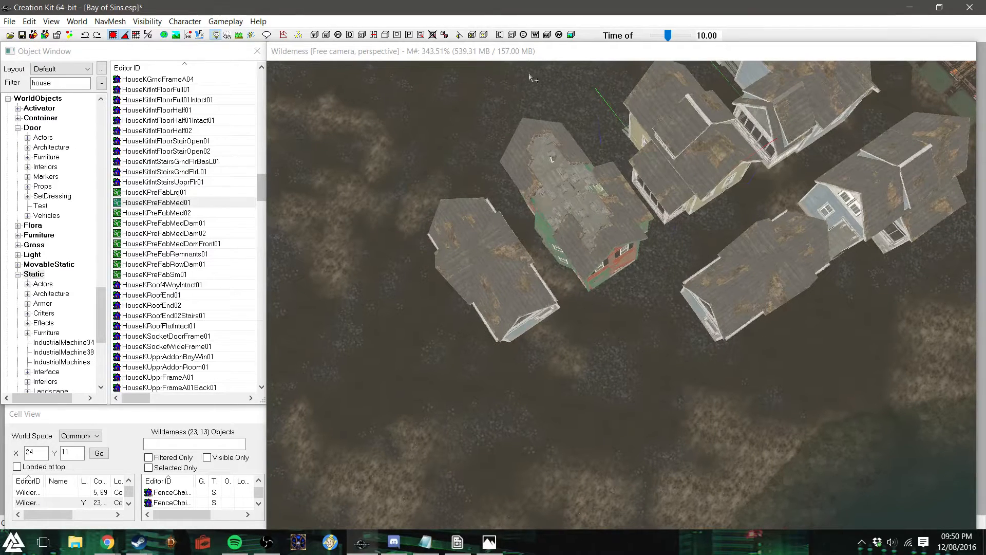
# Move the blue house at the walkway end of the row to adjust its gap to the yellow house
pyautogui.click(523, 52)
pyautogui.keyDown('shift'); pyautogui.moveTo(600, 238); pyautogui.dragTo(679, 197, button='middle'); pyautogui.keyUp('shift')
pyautogui.click(679, 196)
pyautogui.moveTo(678, 197)
pyautogui.mouseDown()
pyautogui.moveTo(668, 204)
pyautogui.moveTo(509, 191)
pyautogui.moveTo(664, 206)
pyautogui.mouseUp()
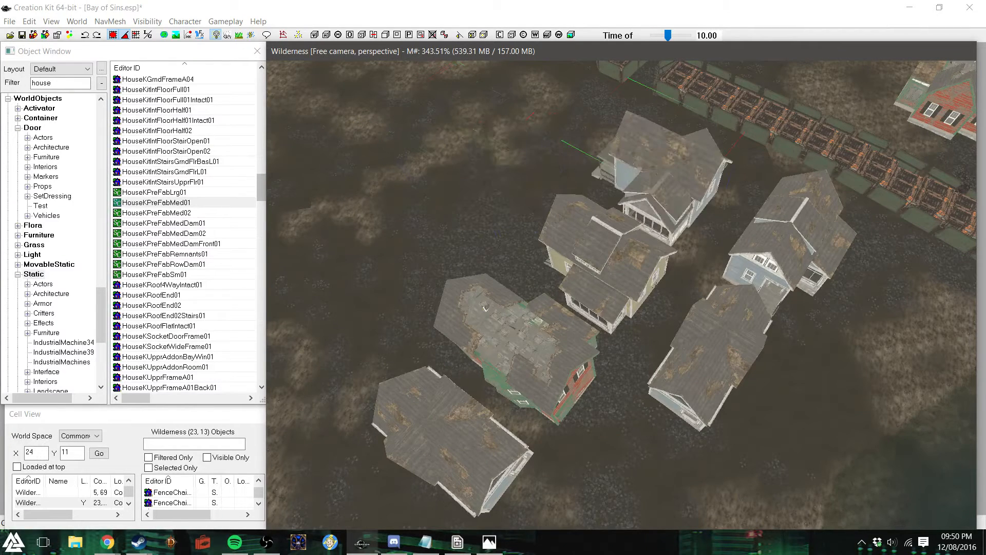
# Check the reference movement snap settings in the render window preferences, apply them and close the preferences
pyautogui.rightClick(457, 206)
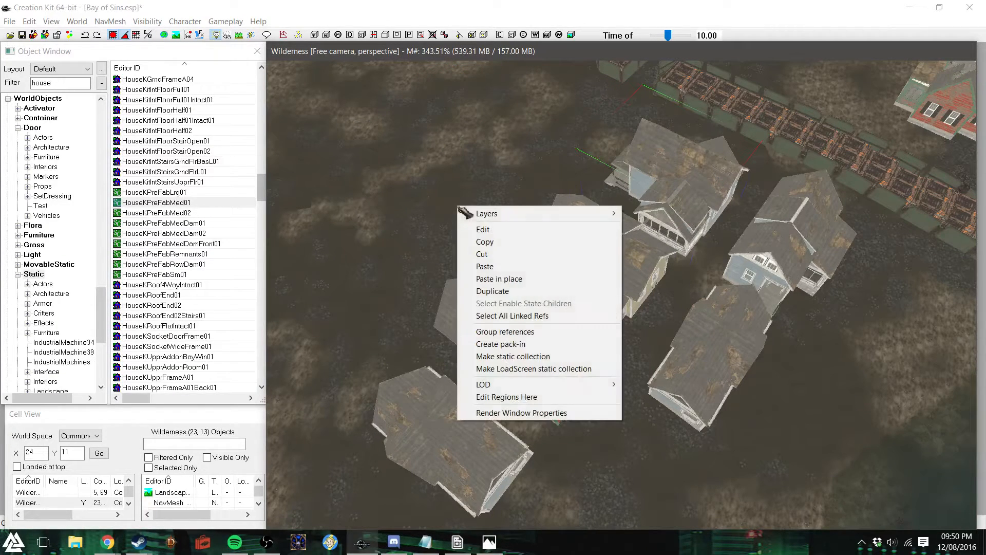
pyautogui.click(487, 414)
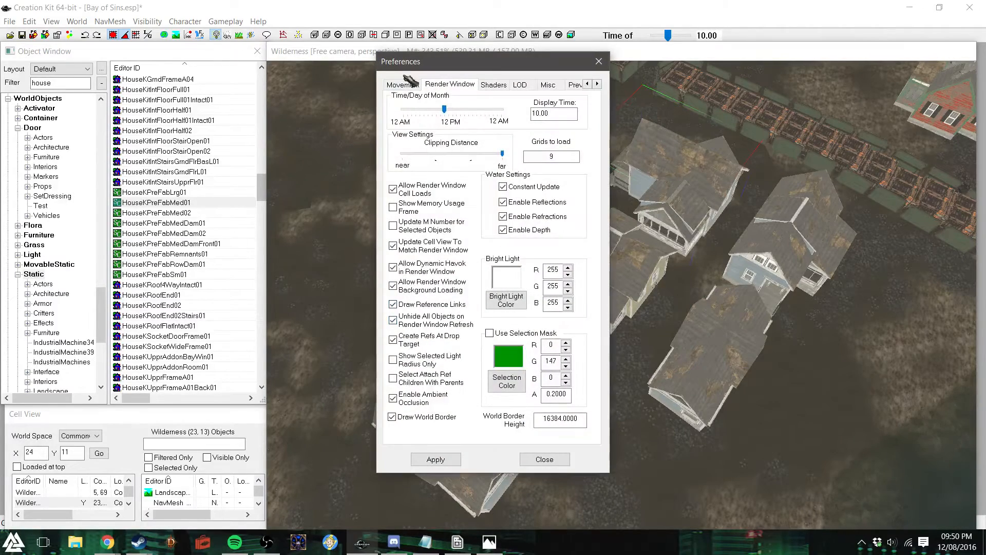
pyautogui.click(403, 85)
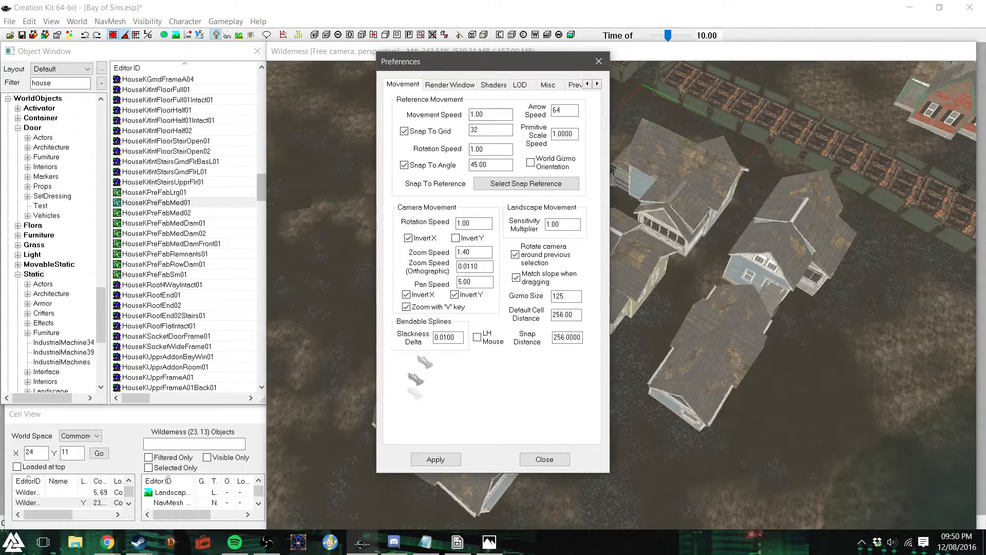
pyautogui.click(435, 459)
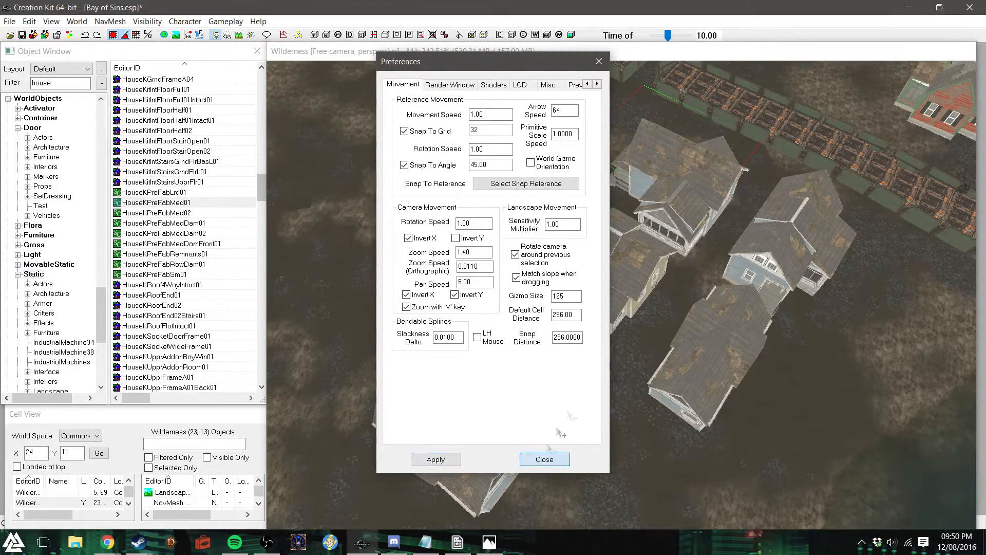
pyautogui.click(543, 459)
# Nudge the blue end house into line beside the yellow house, switching Snap To Grid off and back on in between
pyautogui.moveTo(673, 181); pyautogui.dragTo(678, 177)
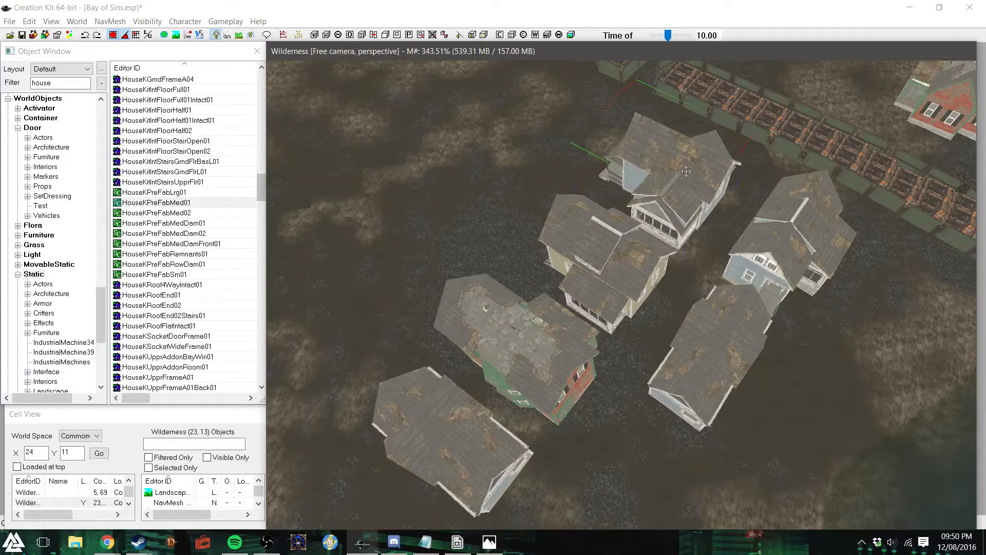
pyautogui.click(111, 35)
pyautogui.moveTo(654, 177); pyautogui.dragTo(652, 179)
pyautogui.click(114, 34)
pyautogui.moveTo(670, 223); pyautogui.dragTo(679, 202)
# Nudge the red-green house and the blue garage building to even out their spacing and alignment in the back row
pyautogui.keyDown('shift'); pyautogui.moveTo(915, 429); pyautogui.dragTo(619, 361, button='middle'); pyautogui.keyUp('shift')
pyautogui.click(464, 396)
pyautogui.moveTo(464, 396); pyautogui.dragTo(480, 391)
pyautogui.press('d')
pyautogui.keyDown('shift'); pyautogui.moveTo(477, 410); pyautogui.dragTo(389, 253, button='middle'); pyautogui.keyUp('shift')
pyautogui.click(395, 272)
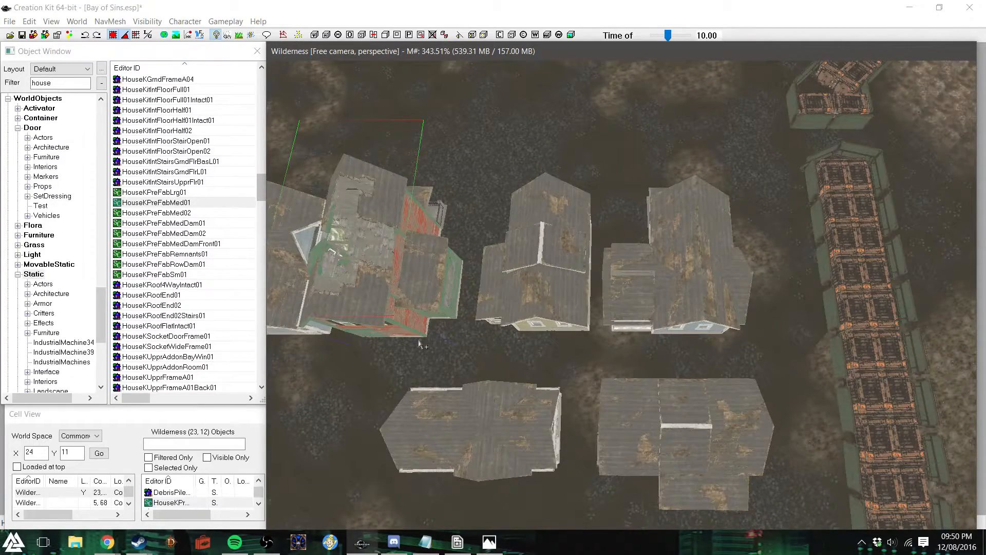
pyautogui.press('c')
pyautogui.moveTo(689, 291); pyautogui.dragTo(701, 296)
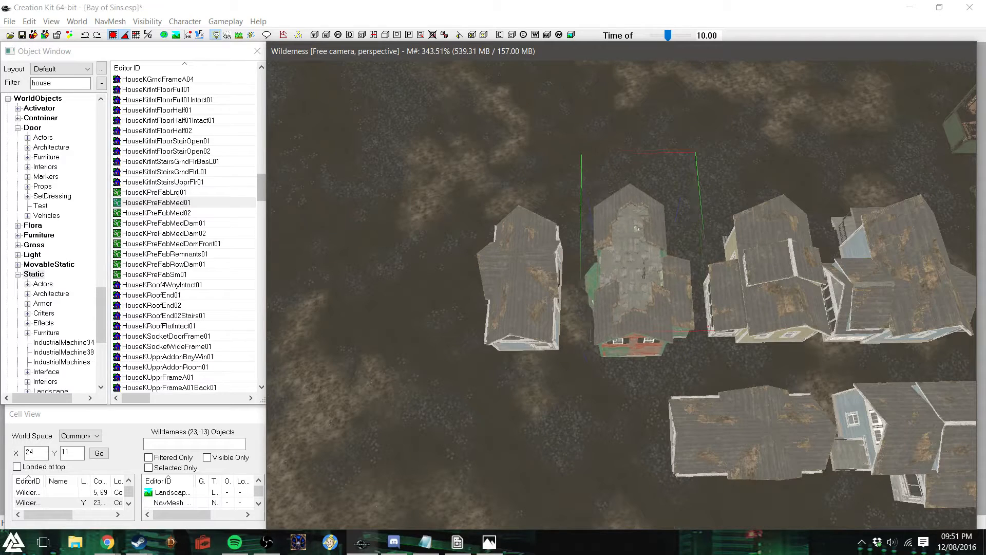
pyautogui.click(523, 284)
pyautogui.moveTo(524, 284); pyautogui.dragTo(533, 295)
# Duplicate the yellow house and place the copy, turned to match its neighbours, at the free end of the front row
pyautogui.click(810, 436)
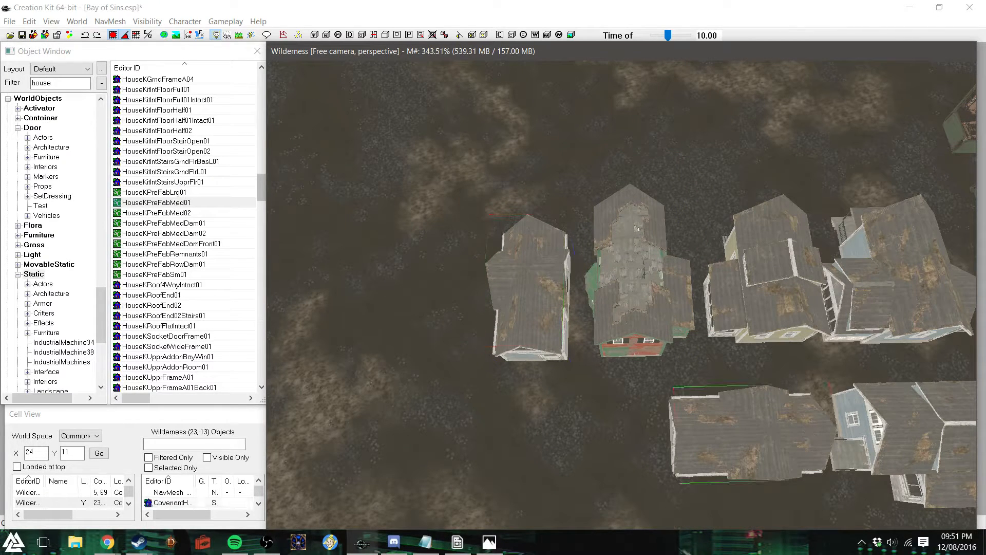
pyautogui.scroll(-4, 746, 394)
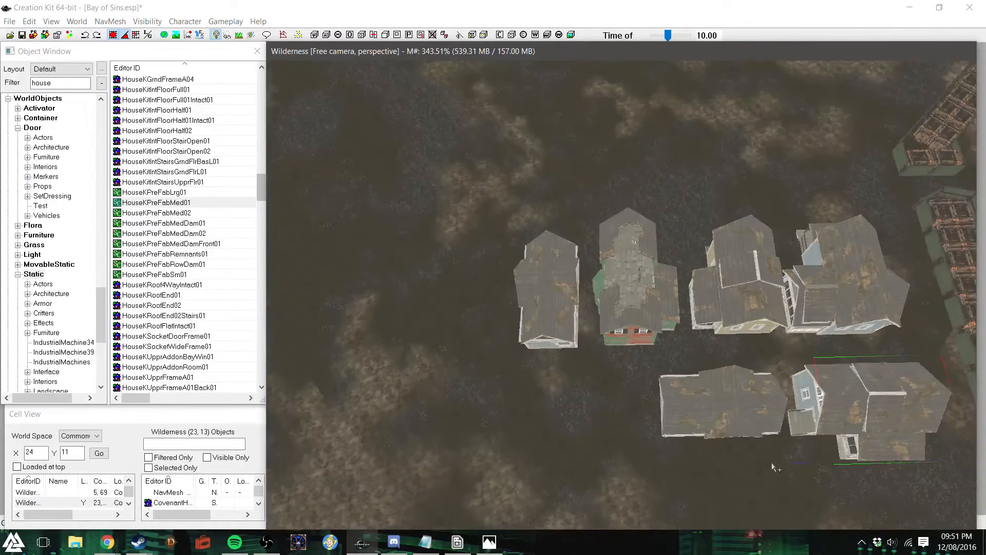
pyautogui.click(737, 308)
pyautogui.hotkey('ctrl', 'd')
pyautogui.moveTo(728, 300); pyautogui.dragTo(552, 422)
pyautogui.moveTo(552, 399); pyautogui.dragTo(563, 397, button='right')
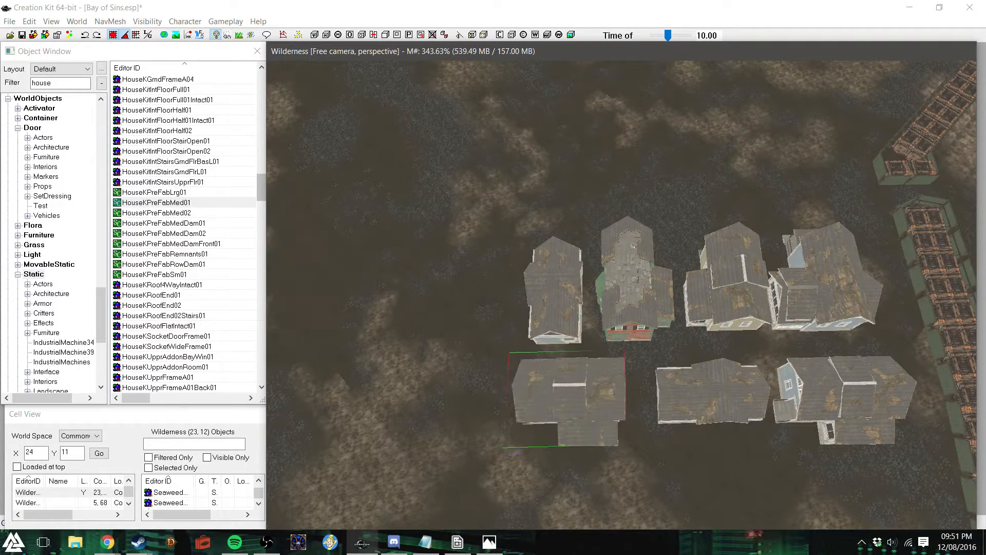
pyautogui.moveTo(594, 410); pyautogui.dragTo(609, 416)
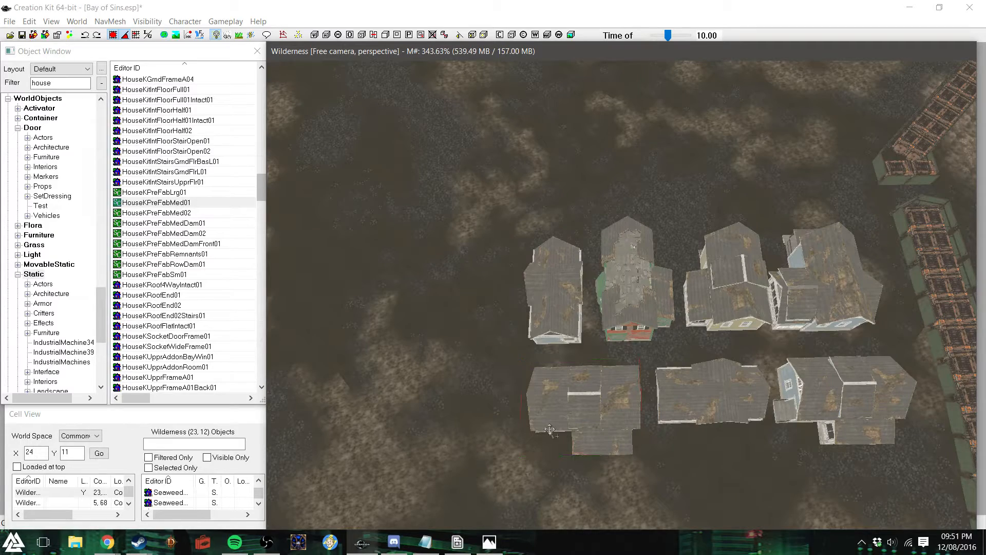
# Duplicate all seven houses of the two rows and place the copies as an extension of the rows away from the walkway
pyautogui.keyDown('shift'); pyautogui.moveTo(549, 430); pyautogui.dragTo(552, 413, button='middle'); pyautogui.keyUp('shift')
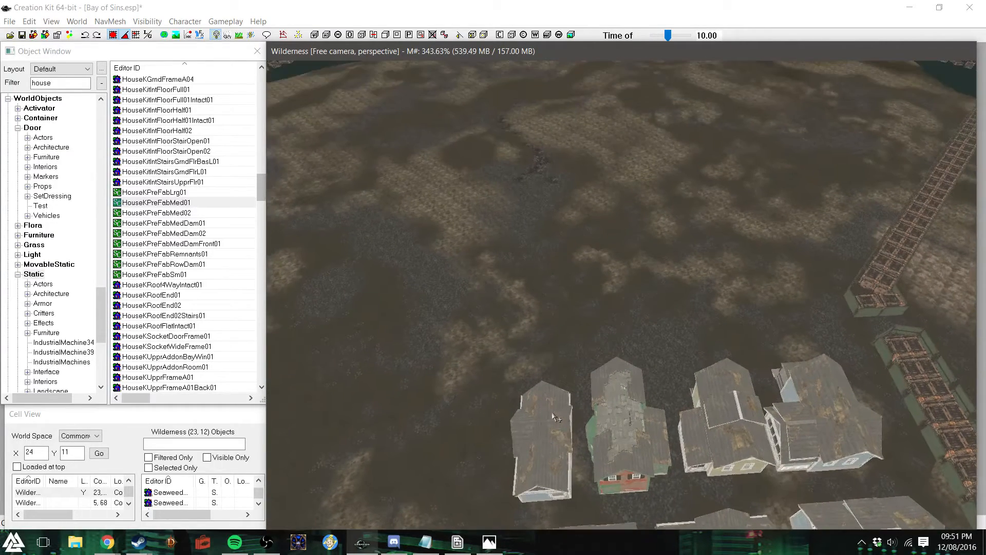
pyautogui.scroll(-3, 555, 417)
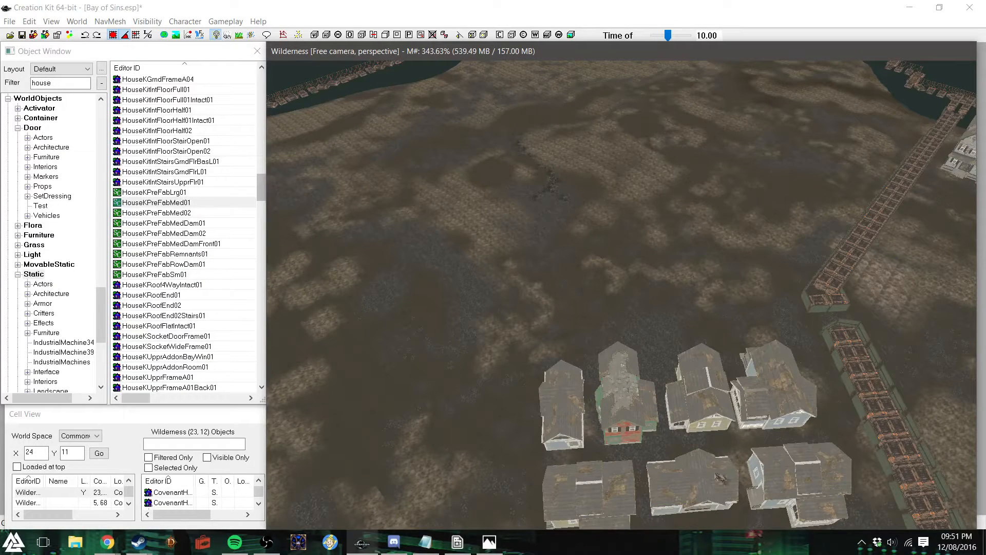
pyautogui.keyDown('shift'); pyautogui.moveTo(715, 468); pyautogui.dragTo(716, 488, button='middle'); pyautogui.keyUp('shift')
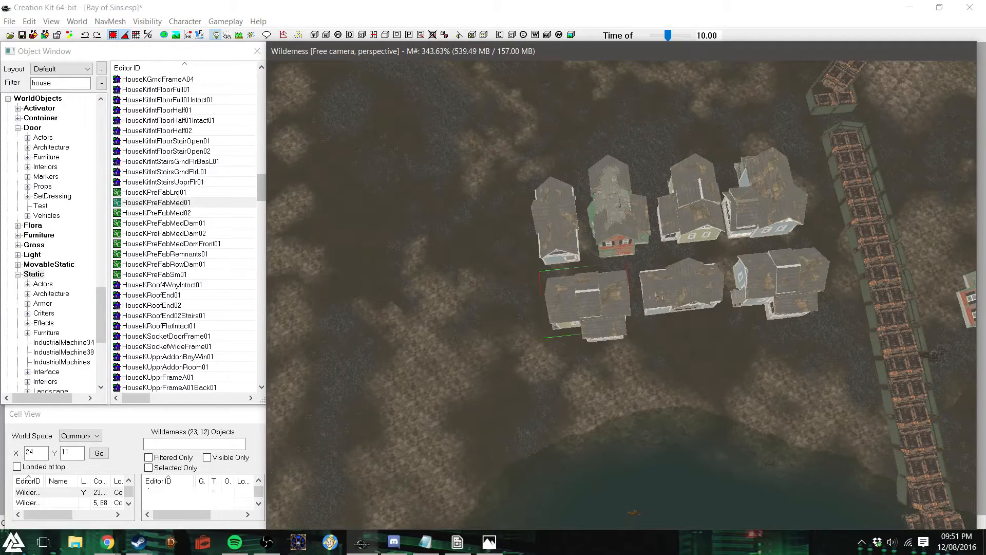
pyautogui.click(681, 294)
pyautogui.click(711, 441)
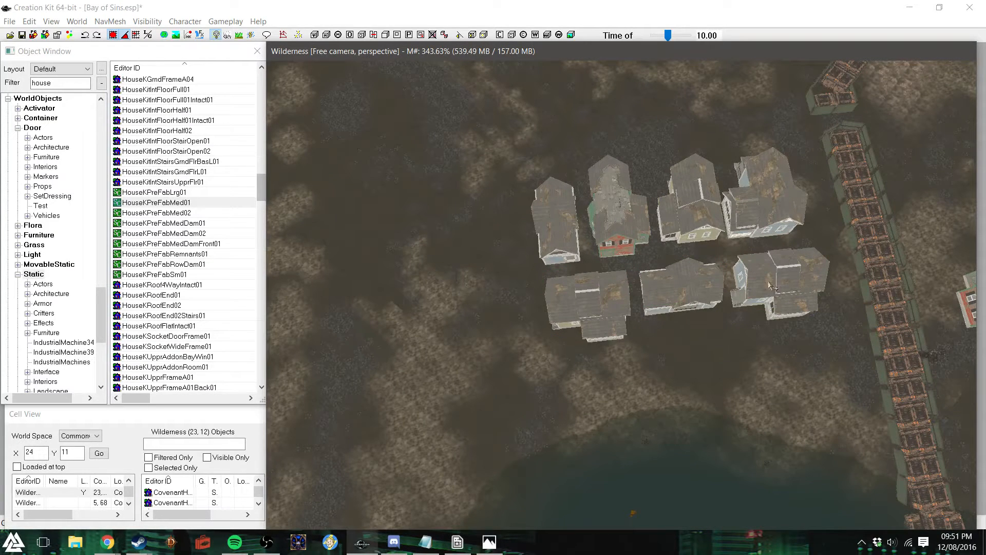
pyautogui.click(604, 297)
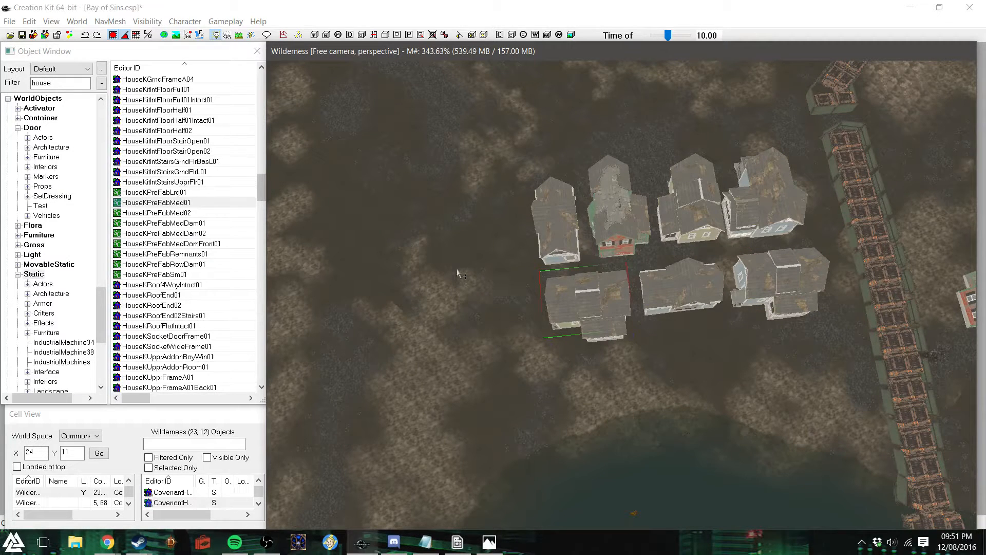
pyautogui.moveTo(440, 141); pyautogui.dragTo(782, 376)
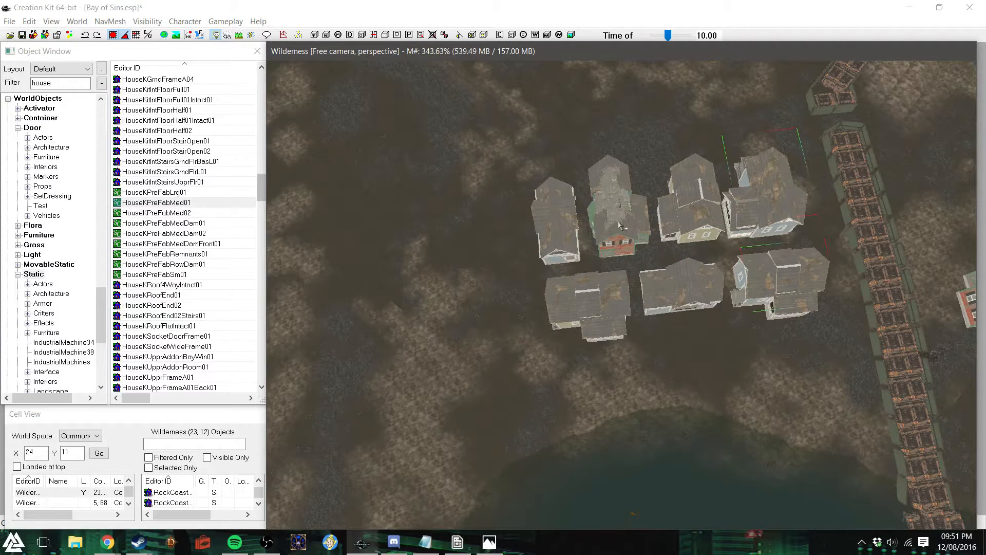
pyautogui.moveTo(619, 218); pyautogui.dragTo(340, 245)
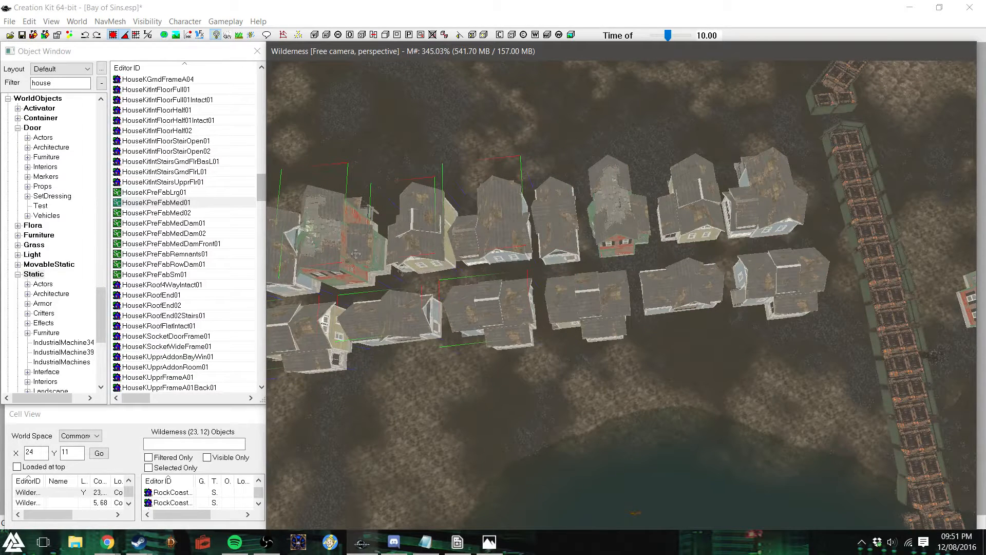
pyautogui.moveTo(492, 239); pyautogui.dragTo(484, 226)
# Rearrange the copied garage, yellow and red-green houses at the far end of the back row, putting the red-green one beside the blue house
pyautogui.click(608, 352)
pyautogui.moveTo(609, 353); pyautogui.dragTo(589, 341, button='middle')
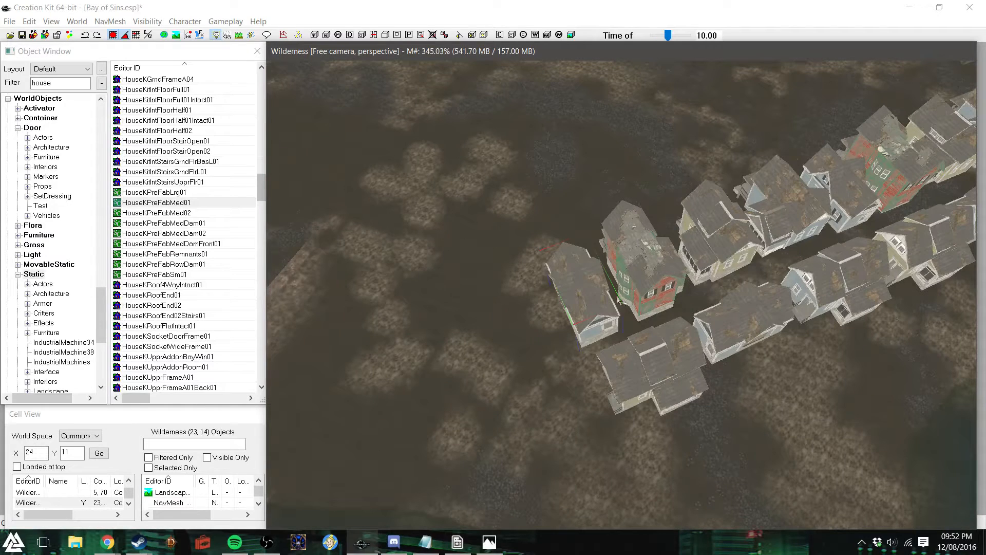
pyautogui.moveTo(620, 301); pyautogui.dragTo(708, 190)
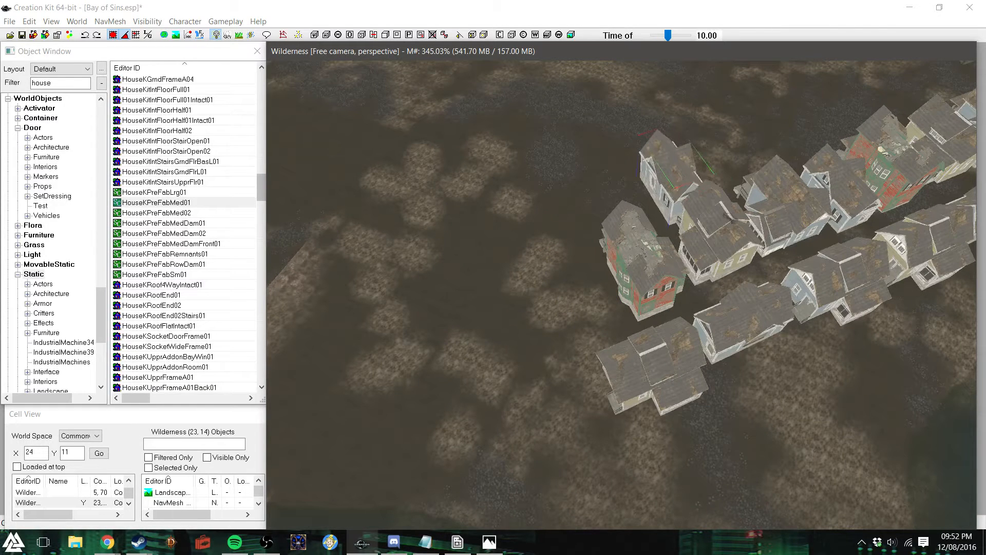
pyautogui.moveTo(713, 236); pyautogui.dragTo(641, 237)
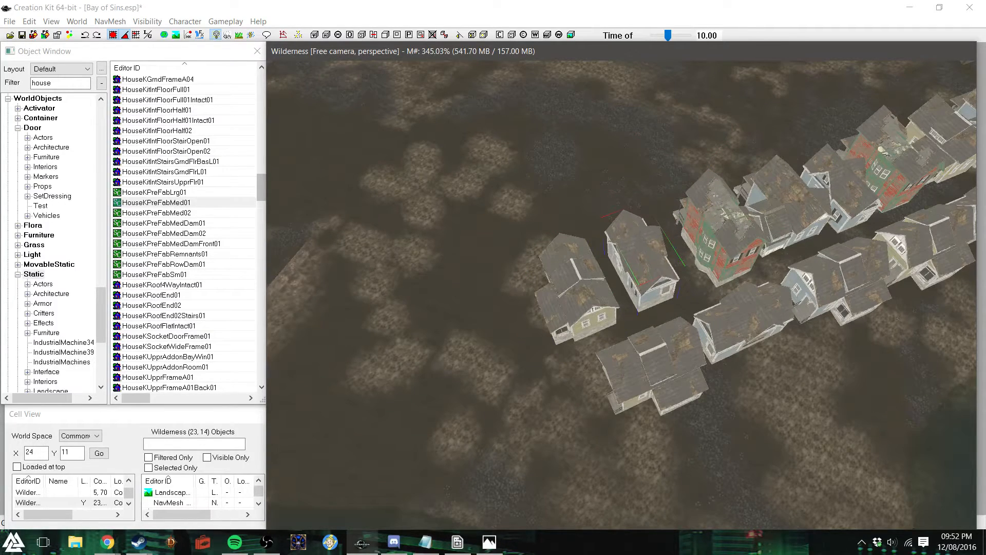
# Delete the four copied houses at the far end: the yellow house and blue garage building of both rows
pyautogui.keyDown('shift'); pyautogui.moveTo(726, 248); pyautogui.dragTo(703, 244, button='middle'); pyautogui.keyUp('shift')
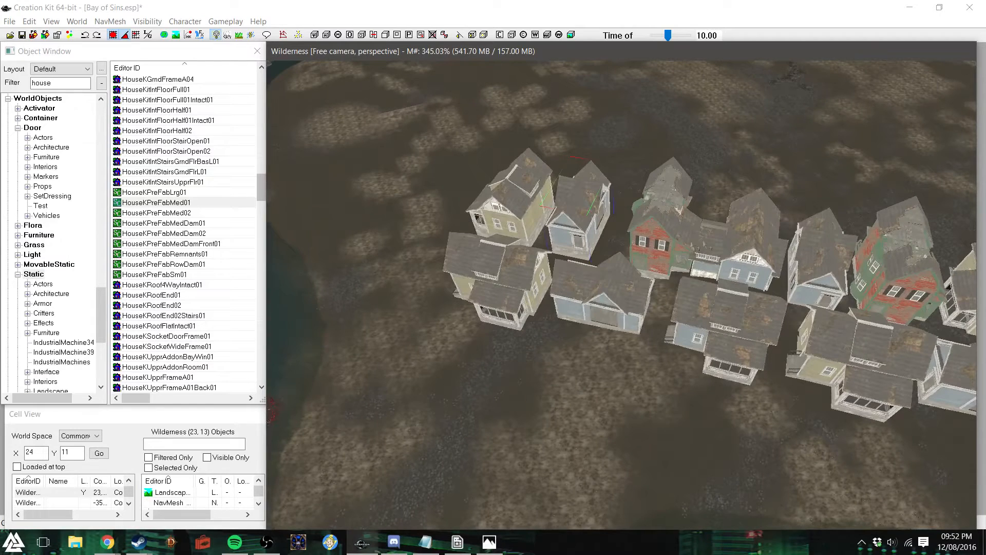
pyautogui.press('Delete')
pyautogui.click(492, 253)
pyautogui.press('Delete')
pyautogui.click(576, 239)
pyautogui.press('Delete')
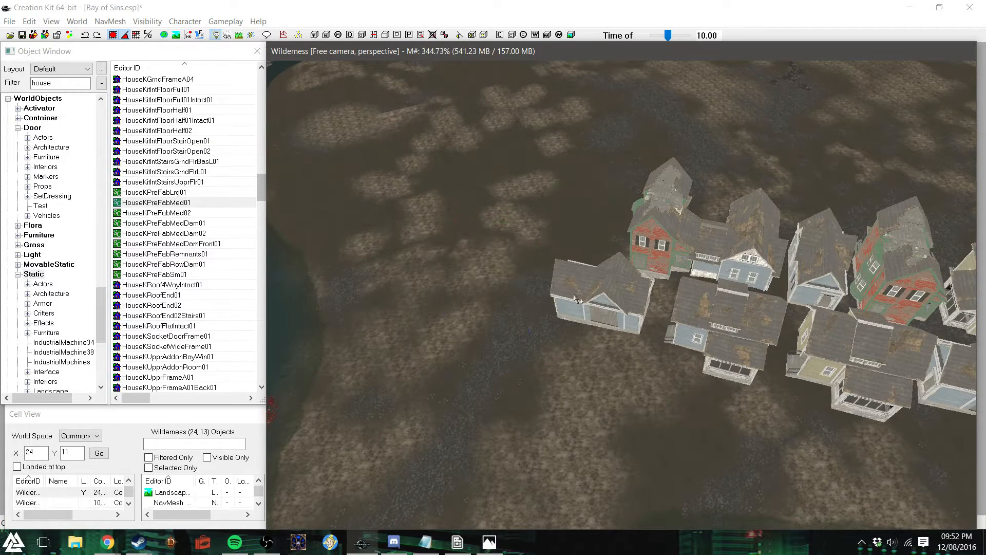
pyautogui.click(575, 298)
pyautogui.press('Delete')
# Rotate the red-green house at the row's far end and move it back near the neighbouring blue house
pyautogui.click(650, 236)
pyautogui.moveTo(650, 236); pyautogui.dragTo(704, 236, button='right')
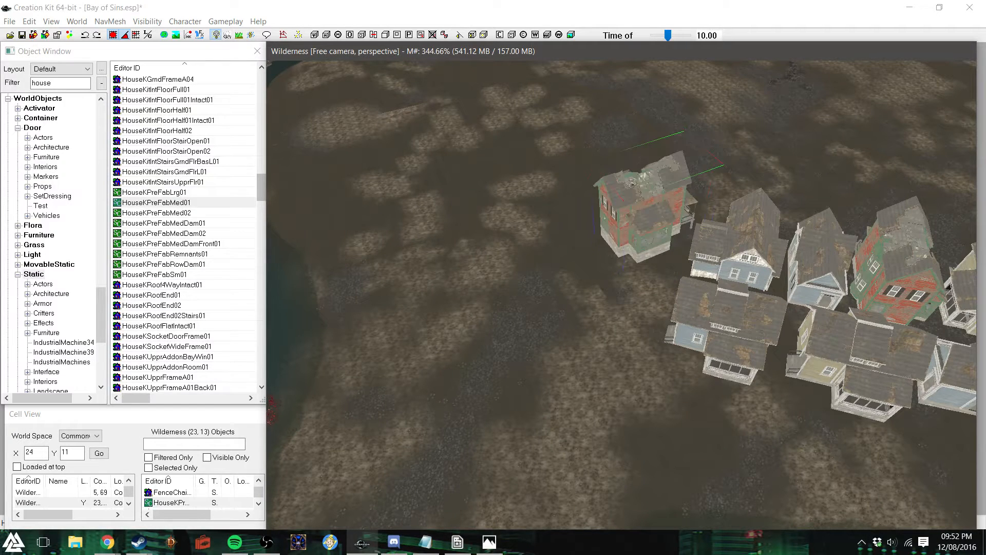
pyautogui.rightClick(631, 183)
pyautogui.click(524, 172)
pyautogui.moveTo(634, 219); pyautogui.dragTo(669, 201)
# Delete the four remaining front-row houses so that only the back row stands
pyautogui.click(711, 331)
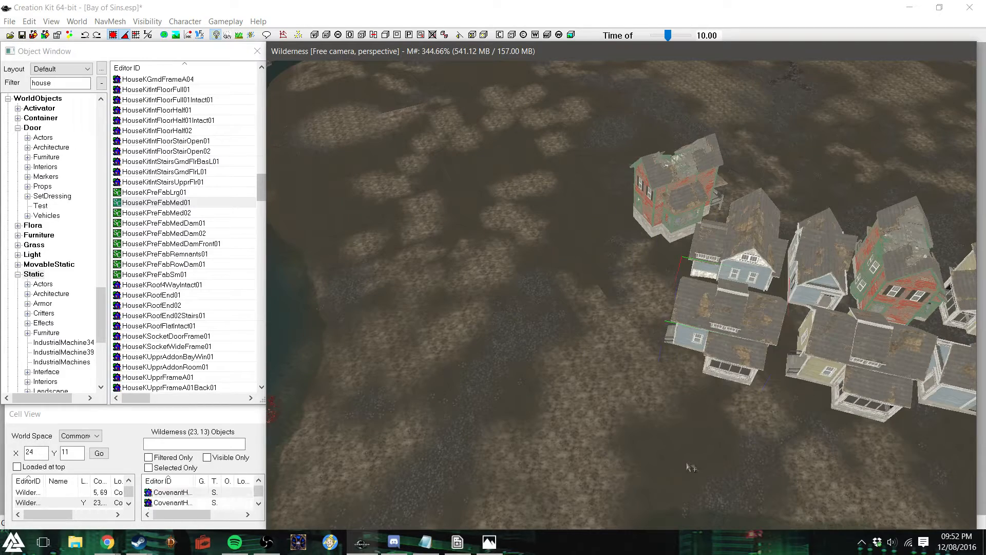
pyautogui.press('Delete')
pyautogui.keyDown('shift'); pyautogui.moveTo(680, 458); pyautogui.dragTo(731, 433, button='middle'); pyautogui.keyUp('shift')
pyautogui.click(643, 241)
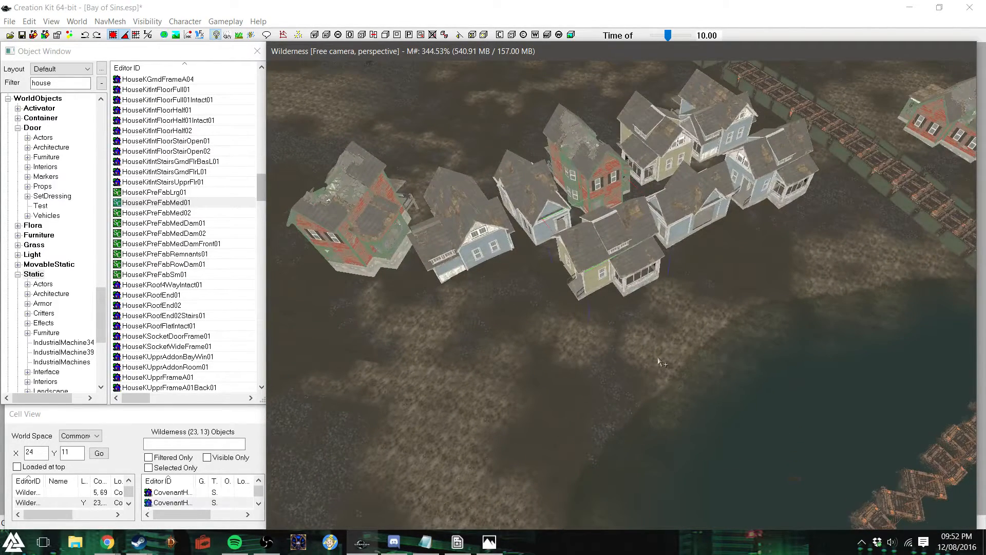
pyautogui.press('Delete')
pyautogui.click(679, 230)
pyautogui.press('Delete')
pyautogui.click(758, 181)
pyautogui.press('Delete')
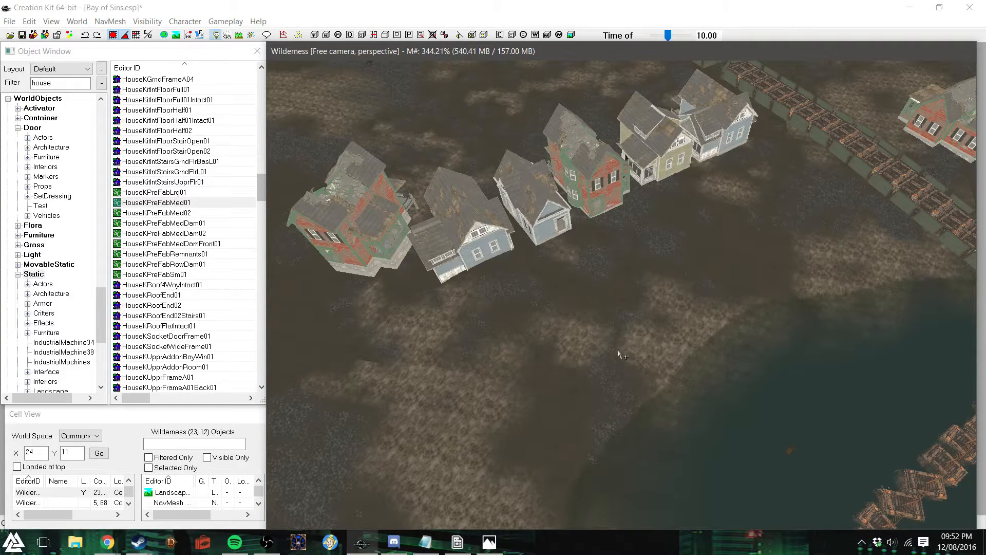
# Duplicate the blue house beside the end red-green house, turn the copy and place it on the red-green house's free side
pyautogui.keyDown('shift'); pyautogui.moveTo(616, 348); pyautogui.dragTo(759, 211, button='middle'); pyautogui.keyUp('shift')
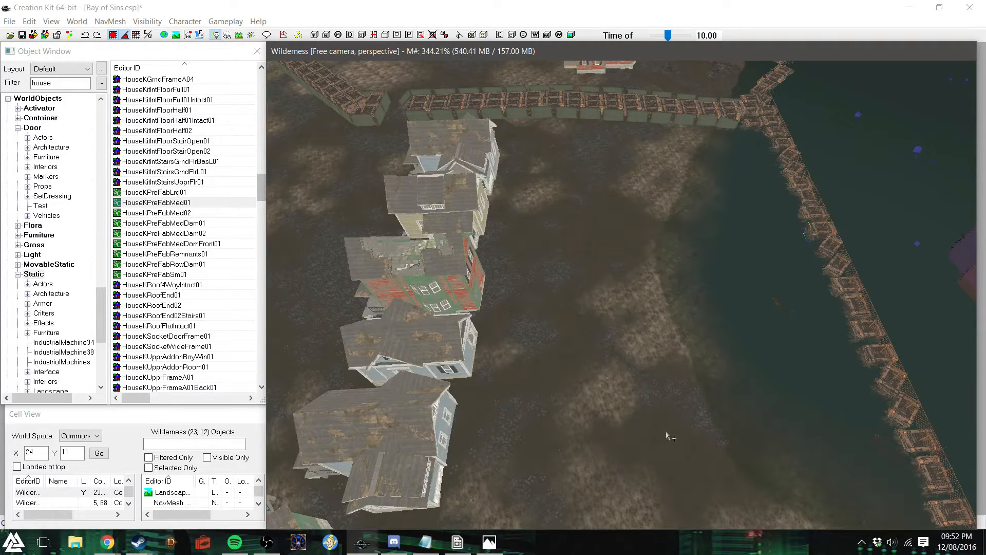
pyautogui.keyDown('shift'); pyautogui.moveTo(667, 436); pyautogui.dragTo(648, 410, button='middle'); pyautogui.keyUp('shift')
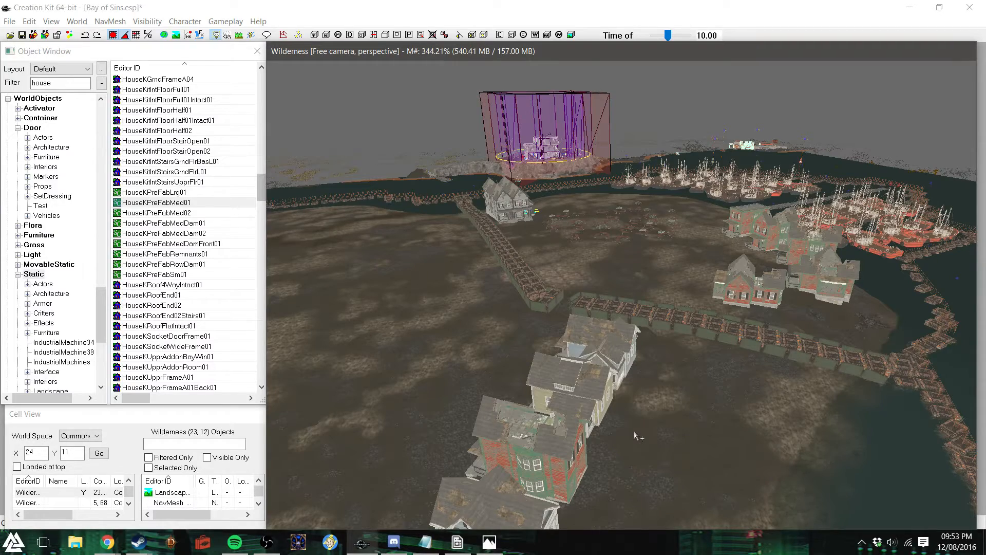
pyautogui.keyDown('shift'); pyautogui.moveTo(634, 432); pyautogui.dragTo(622, 453, button='middle'); pyautogui.keyUp('shift')
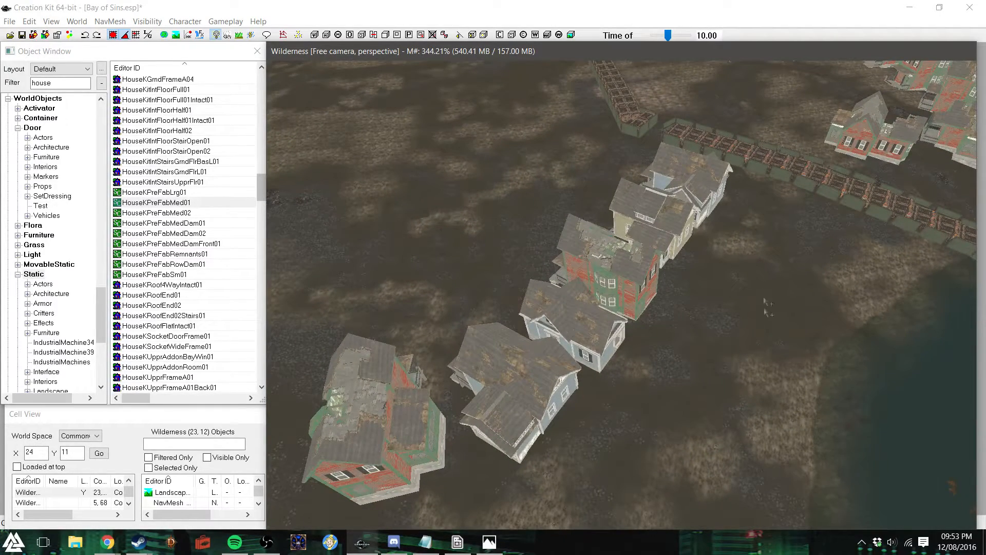
pyautogui.keyDown('shift'); pyautogui.moveTo(570, 339); pyautogui.dragTo(528, 353, button='middle'); pyautogui.keyUp('shift')
pyautogui.click(536, 231)
pyautogui.click(667, 225)
pyautogui.scroll(-2, 670, 366)
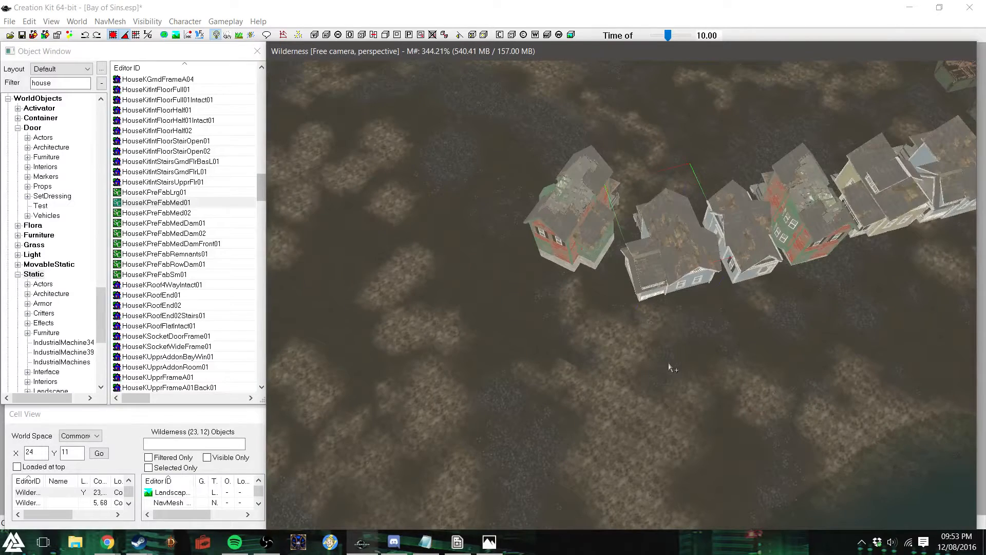
pyautogui.click(668, 363)
pyautogui.keyDown('shift'); pyautogui.moveTo(668, 362); pyautogui.dragTo(692, 350, button='middle'); pyautogui.keyUp('shift')
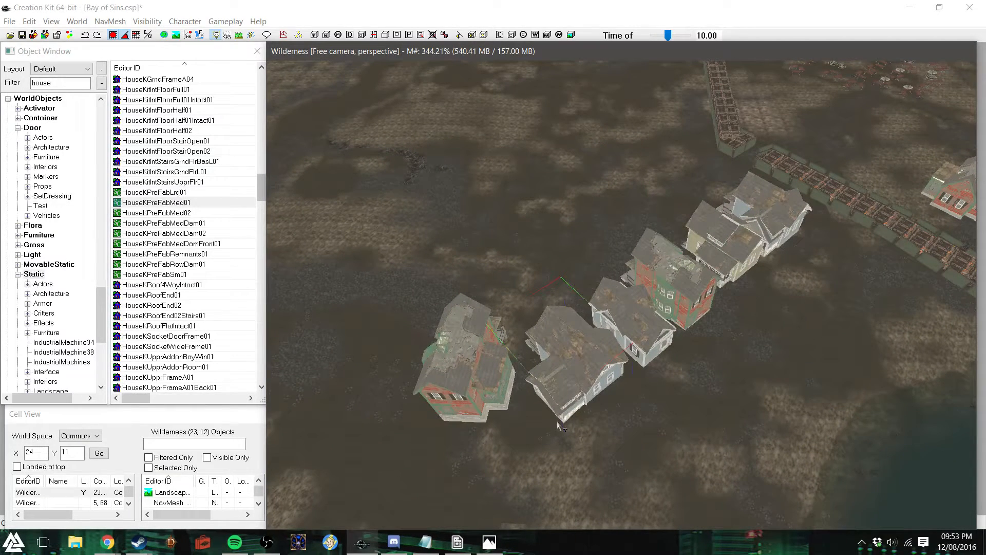
pyautogui.hotkey('ctrl', 'd')
pyautogui.moveTo(586, 354); pyautogui.dragTo(378, 318)
pyautogui.moveTo(379, 317); pyautogui.dragTo(401, 318, button='right')
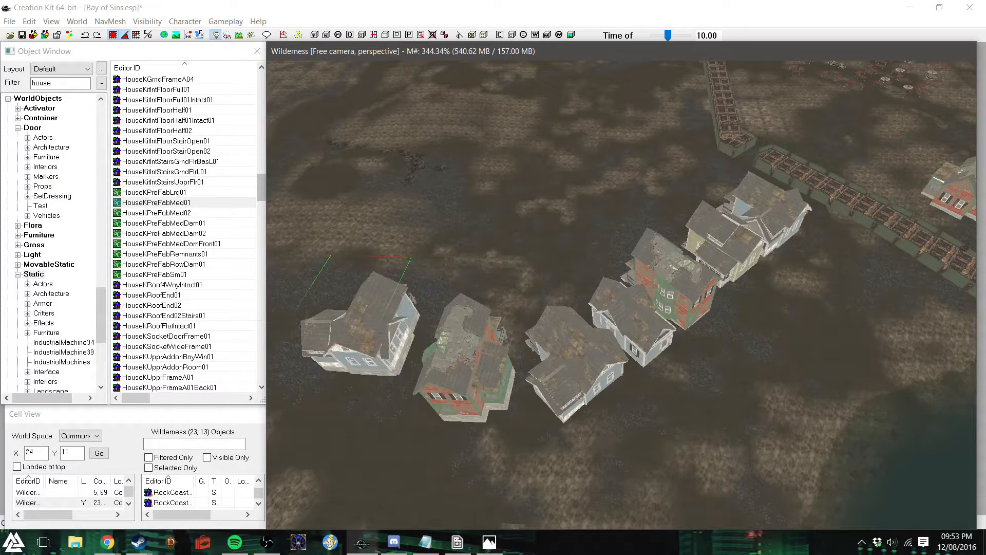
pyautogui.moveTo(372, 318); pyautogui.dragTo(386, 335)
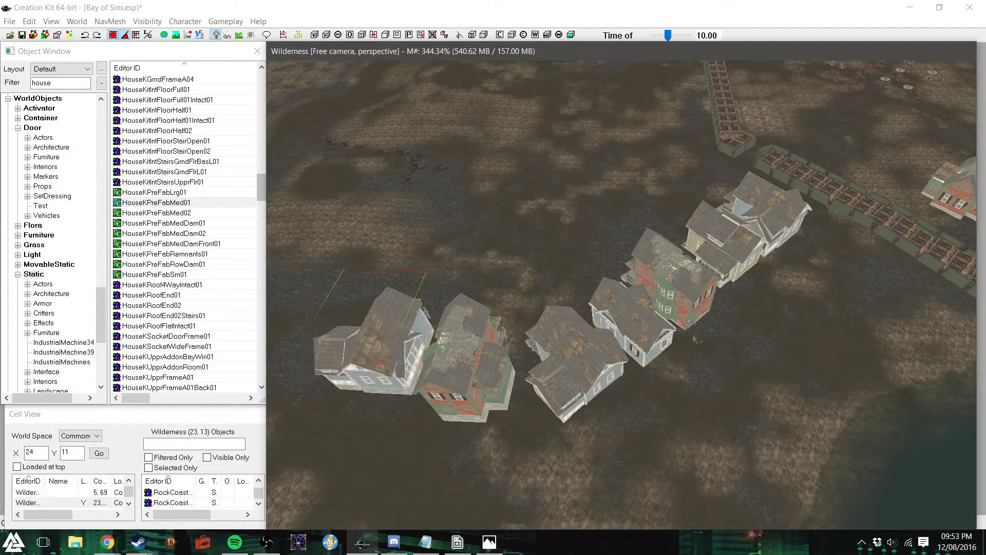
# Duplicate the yellow house, pull the copy out behind the row's far end and turn it toward the row
pyautogui.click(739, 240)
pyautogui.hotkey('ctrl', 'd')
pyautogui.moveTo(726, 246); pyautogui.dragTo(509, 234)
pyautogui.moveTo(509, 234); pyautogui.dragTo(537, 235, button='right')
pyautogui.moveTo(497, 227); pyautogui.dragTo(499, 218)
pyautogui.moveTo(500, 226); pyautogui.dragTo(547, 226, button='right')
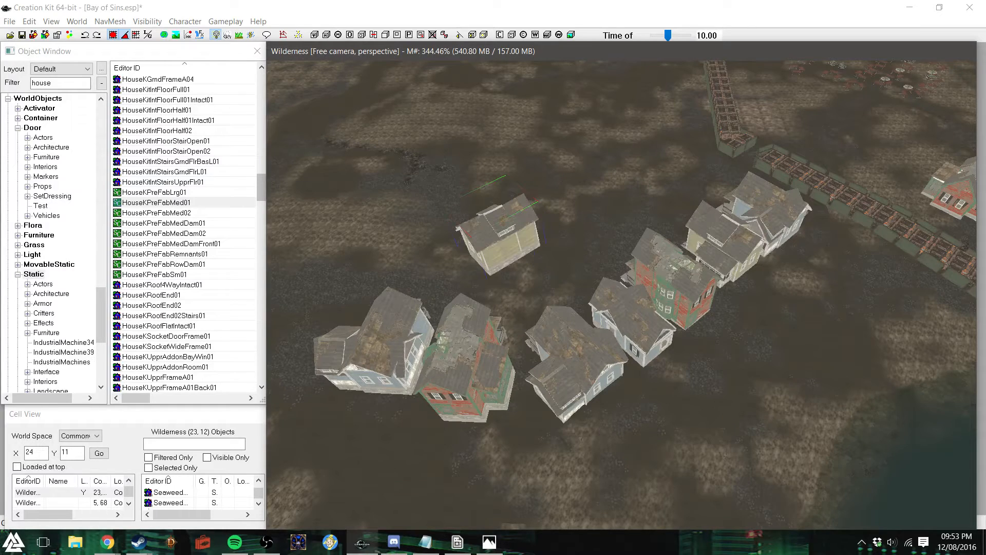
# Move the yellow house copy next to the blue house at the row's far end
pyautogui.moveTo(495, 242); pyautogui.dragTo(414, 256)
pyautogui.moveTo(413, 256); pyautogui.dragTo(374, 257, button='middle')
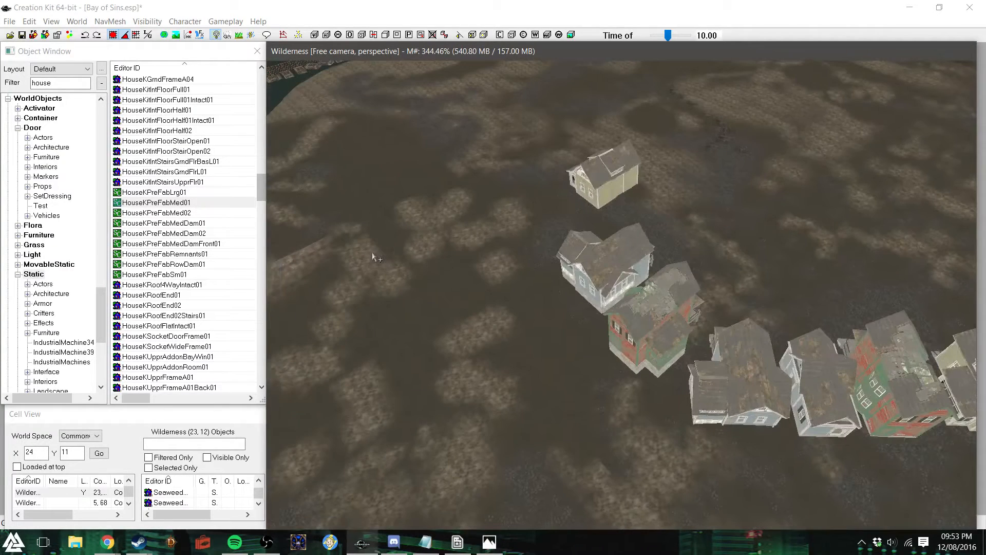
pyautogui.click(636, 174)
pyautogui.moveTo(603, 173); pyautogui.dragTo(601, 201)
pyautogui.press('d')
pyautogui.moveTo(671, 278); pyautogui.dragTo(702, 263, button='middle')
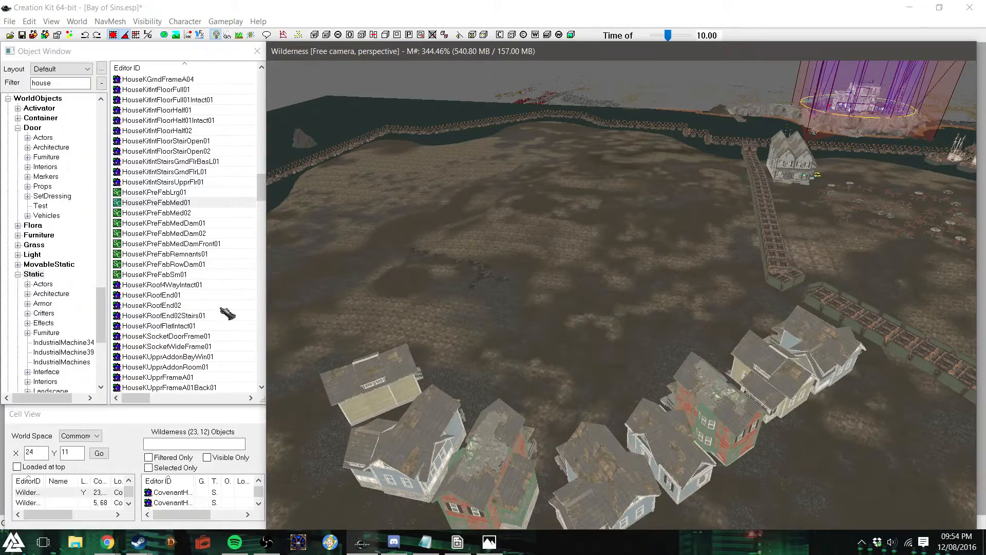
# Browse the filtered list of house objects for a different building to place on the island
pyautogui.scroll(-7, 203, 277)
pyautogui.scroll(10, 205, 277)
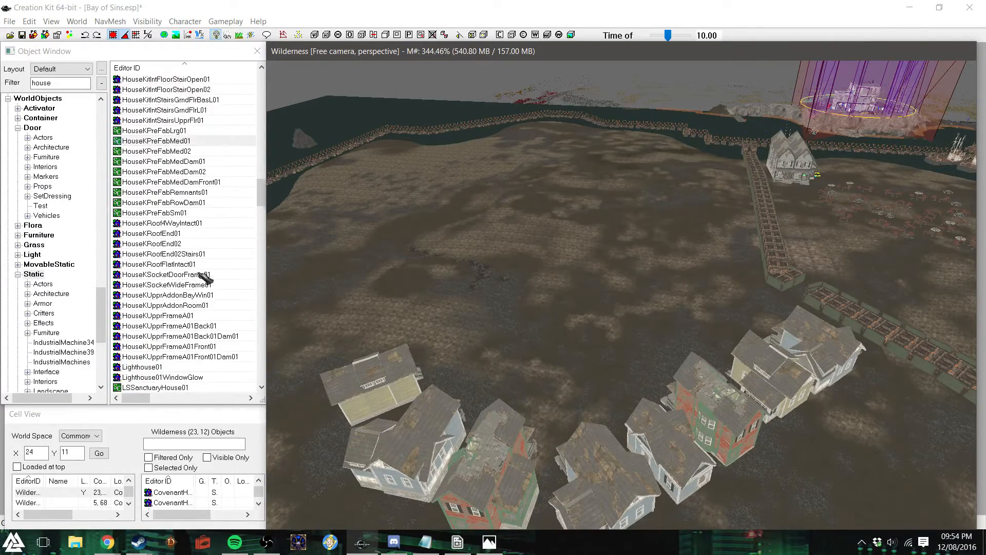
pyautogui.scroll(10, 204, 277)
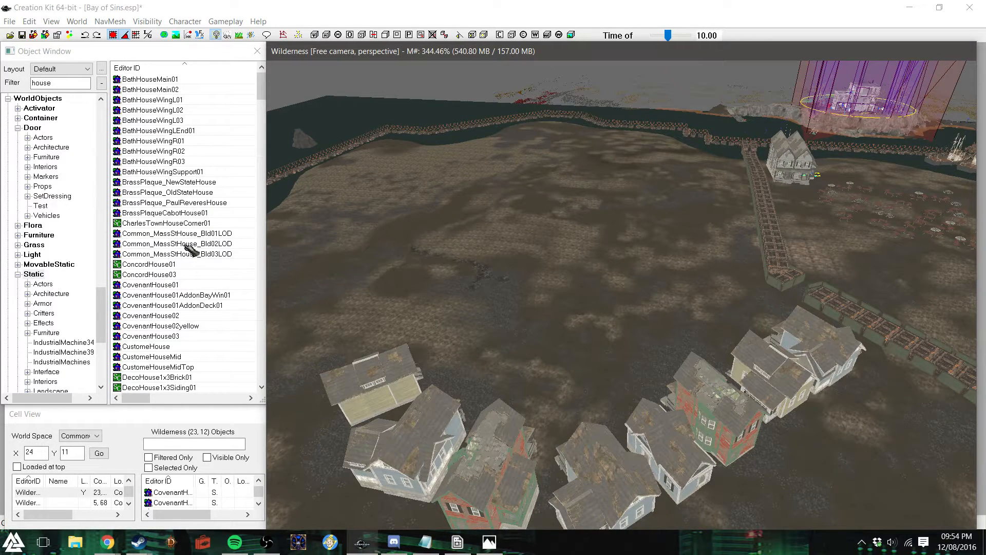
pyautogui.moveTo(186, 246); pyautogui.dragTo(306, 263)
pyautogui.scroll(-4, 252, 234)
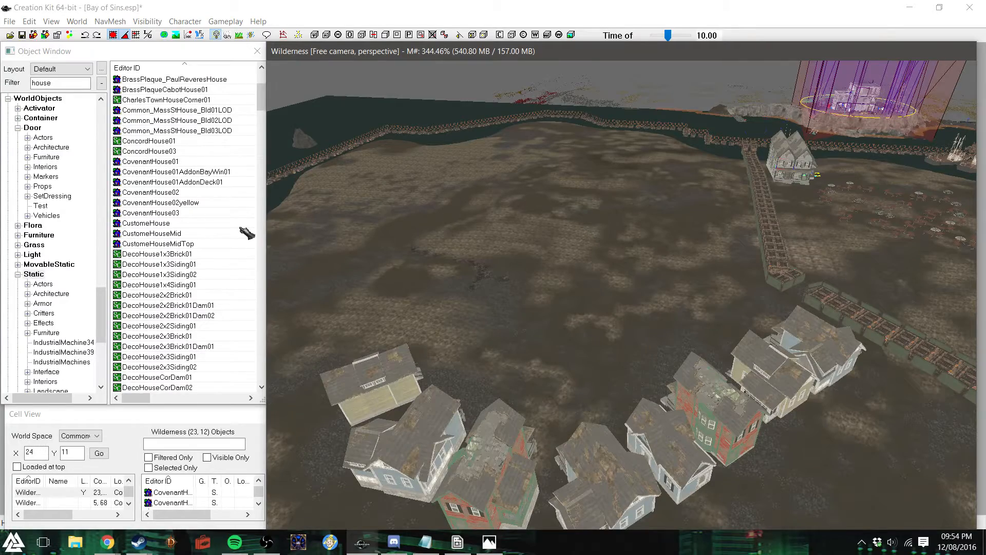
pyautogui.scroll(-15, 247, 233)
pyautogui.scroll(-11, 247, 234)
pyautogui.scroll(-10, 247, 233)
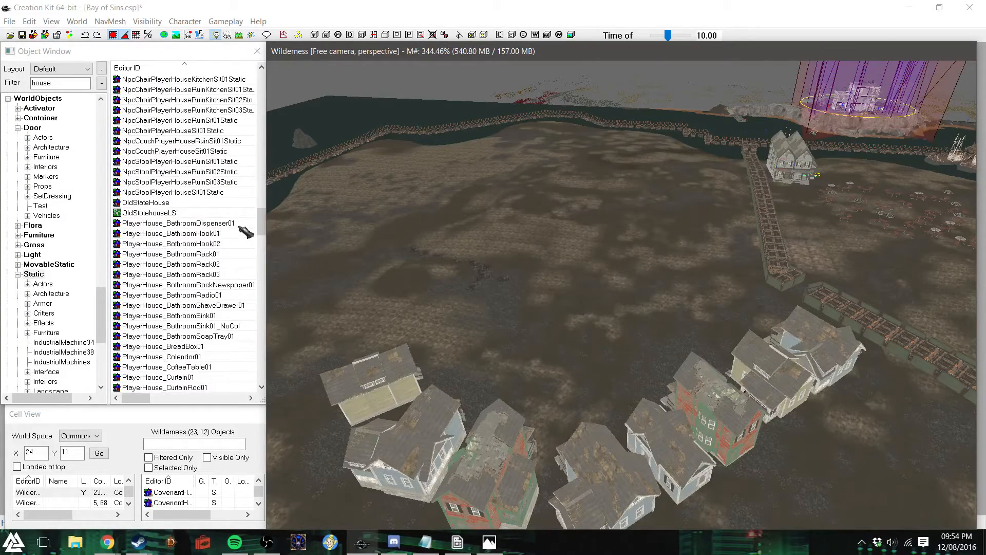
# Place OldStateHouse on the open ground in front of the curved house row, then rotate it and adjust its height
pyautogui.moveTo(149, 203); pyautogui.dragTo(591, 276)
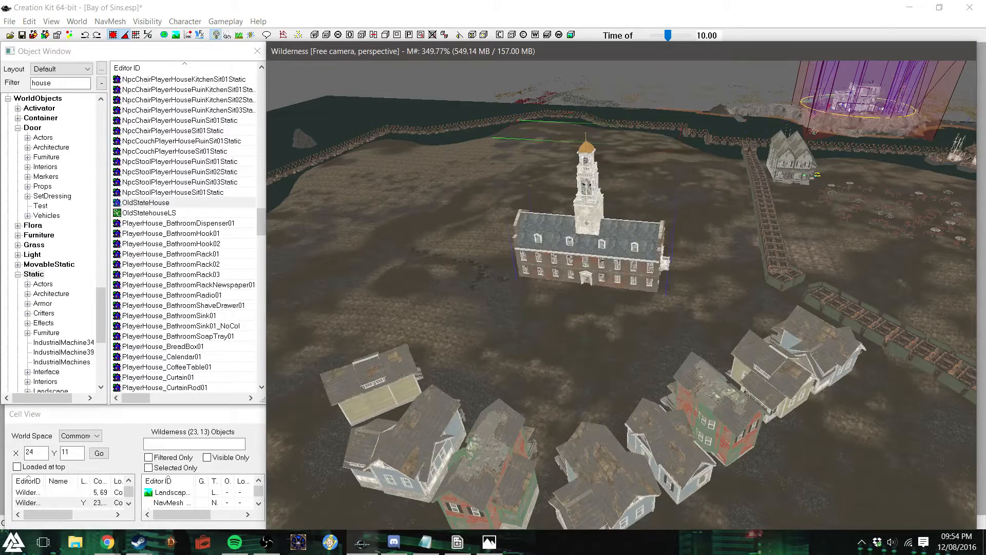
pyautogui.moveTo(591, 276); pyautogui.dragTo(636, 275, button='right')
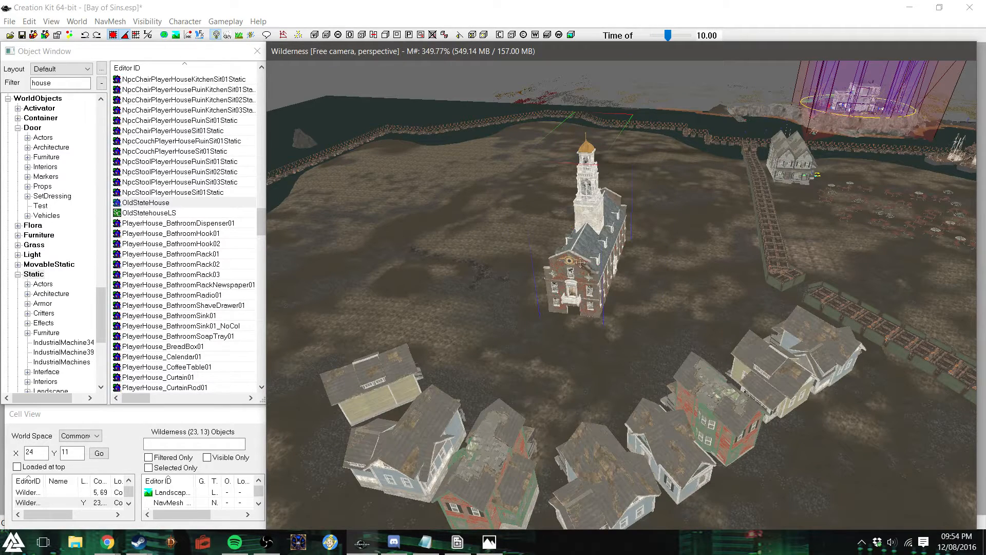
pyautogui.moveTo(591, 257); pyautogui.dragTo(611, 261, button='right')
pyautogui.press('z')
pyautogui.moveTo(590, 267)
pyautogui.mouseDown()
pyautogui.moveTo(590, 241)
pyautogui.moveTo(590, 262)
pyautogui.mouseUp()
# Inspect the brick state house's entrance up close and adjust the building's height so its steps meet the ground
pyautogui.scroll(8, 581, 287)
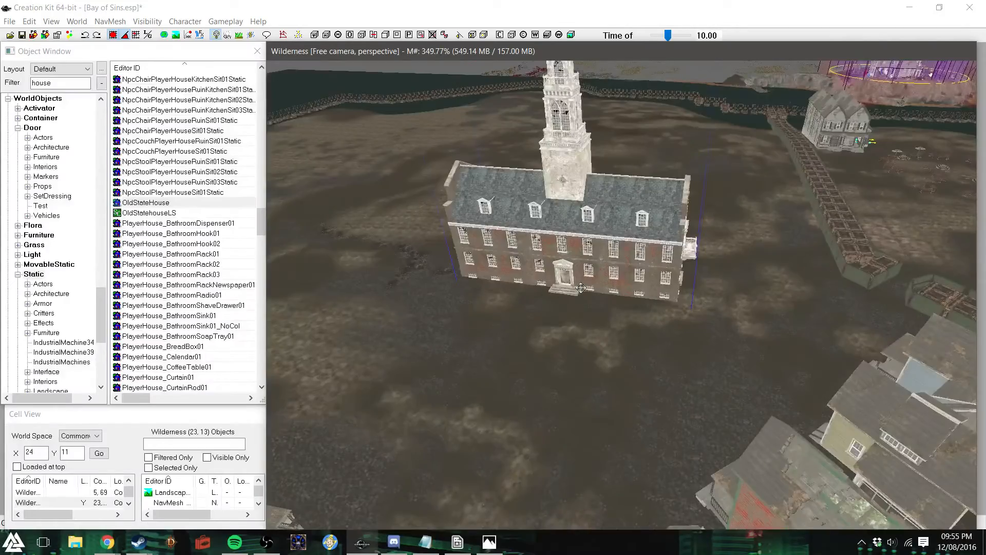
pyautogui.scroll(4, 581, 286)
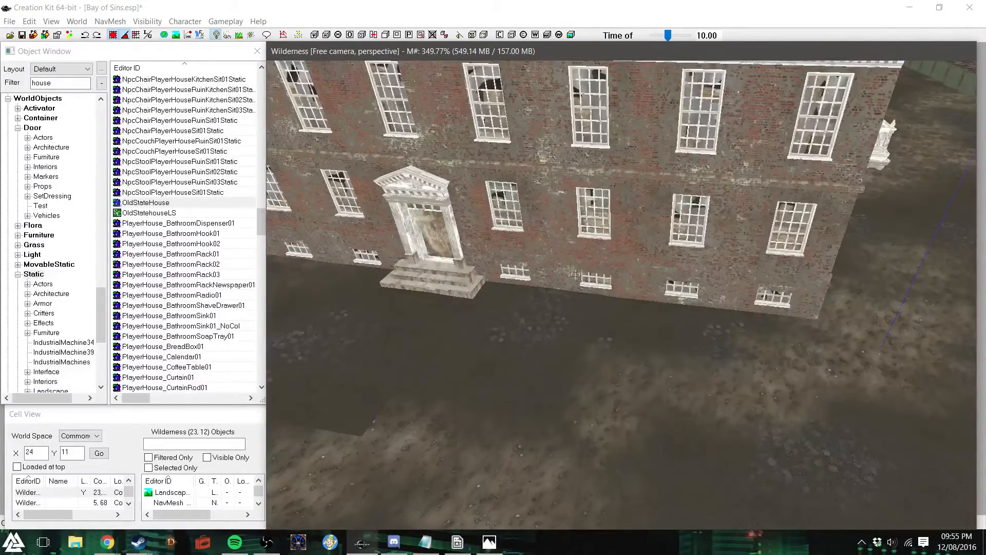
pyautogui.keyDown('shift'); pyautogui.moveTo(575, 273); pyautogui.dragTo(581, 270, button='middle'); pyautogui.keyUp('shift')
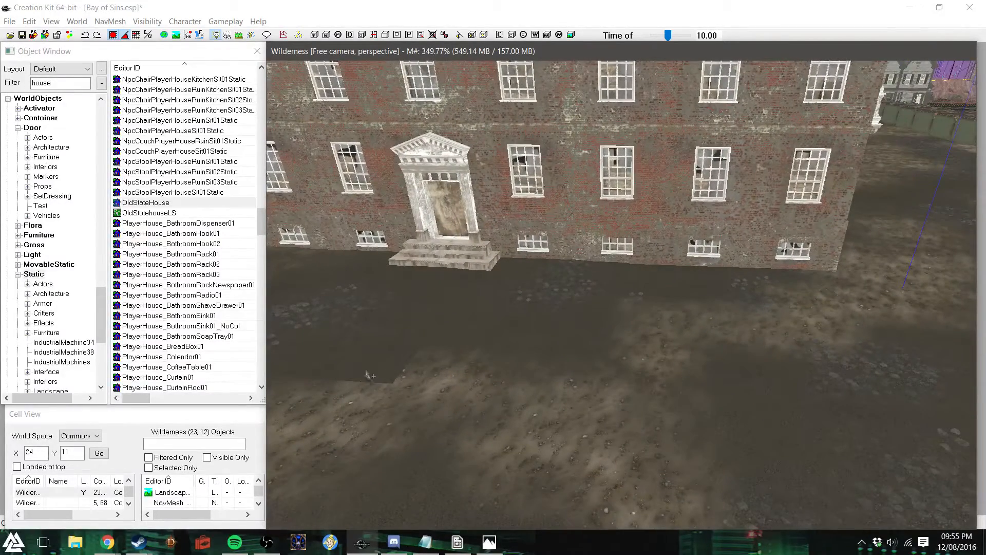
pyautogui.scroll(5, 568, 188)
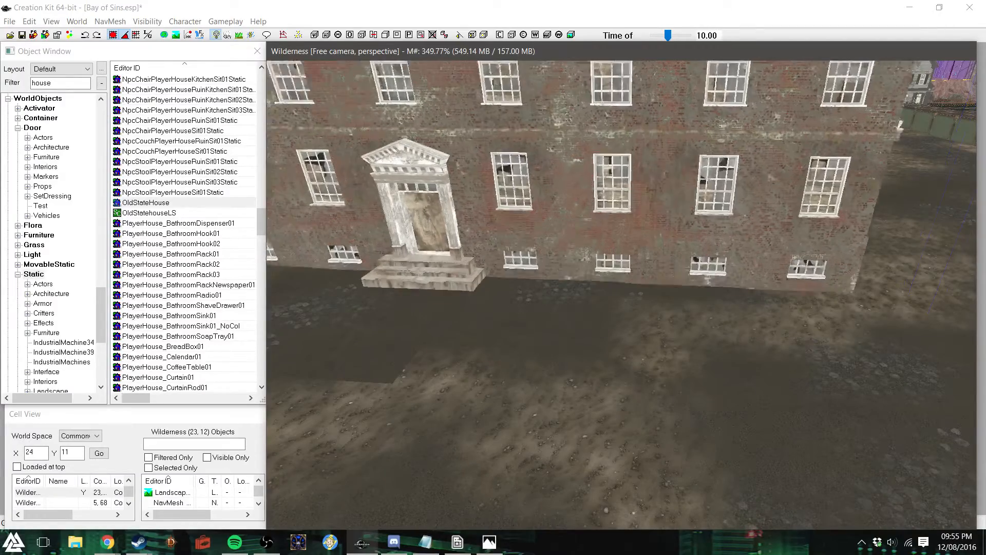
pyautogui.moveTo(569, 188); pyautogui.dragTo(578, 252, button='middle')
pyautogui.scroll(-5, 502, 354)
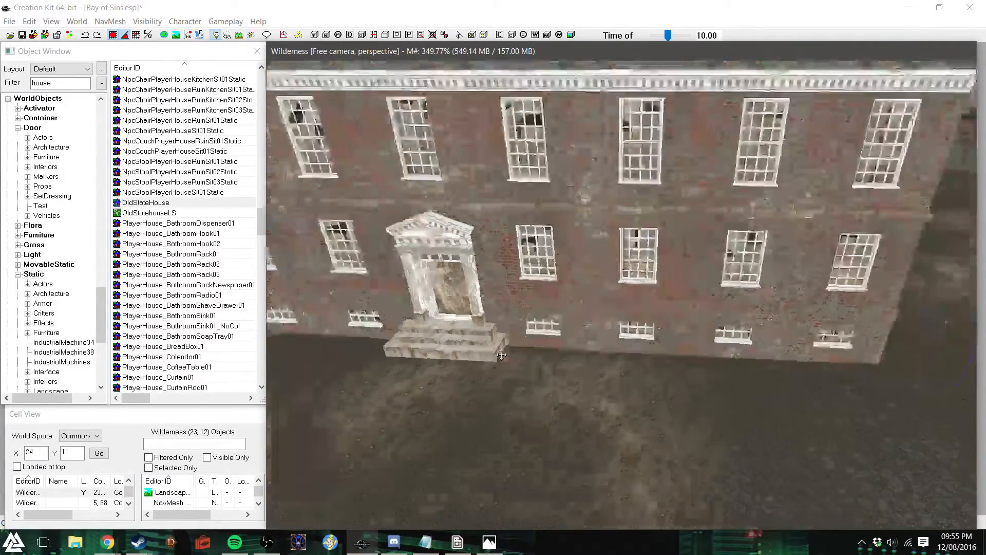
pyautogui.keyDown('shift'); pyautogui.moveTo(656, 261); pyautogui.dragTo(599, 246, button='middle'); pyautogui.keyUp('shift')
pyautogui.press('z')
pyautogui.moveTo(473, 228); pyautogui.dragTo(476, 251)
pyautogui.press('z')
# Check the state house against the surrounding houses from several angles and delete it
pyautogui.click(480, 322)
pyautogui.scroll(-3, 531, 260)
pyautogui.keyDown('shift'); pyautogui.moveTo(532, 260); pyautogui.dragTo(490, 269, button='middle'); pyautogui.keyUp('shift')
pyautogui.scroll(-3, 490, 272)
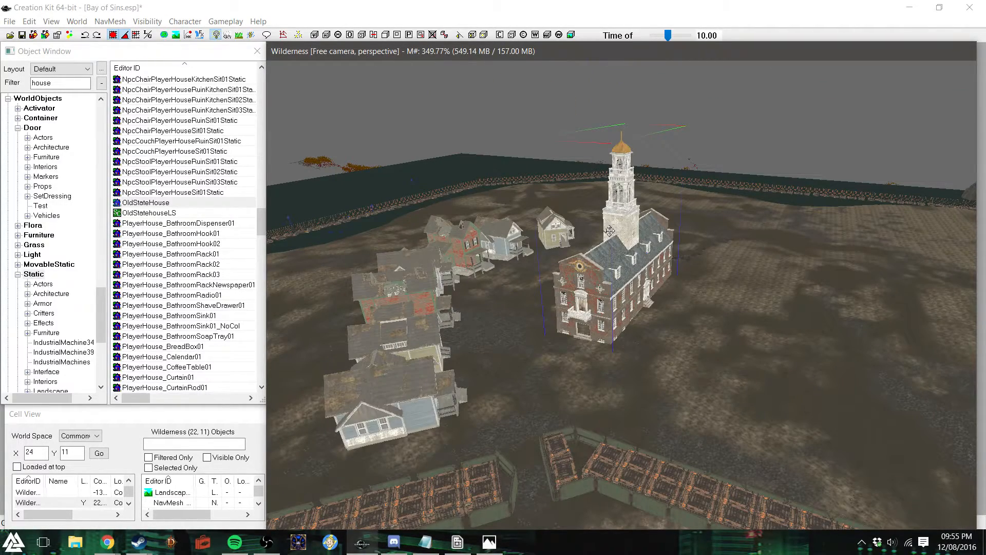
pyautogui.keyDown('shift'); pyautogui.moveTo(609, 231); pyautogui.dragTo(675, 271, button='middle'); pyautogui.keyUp('shift')
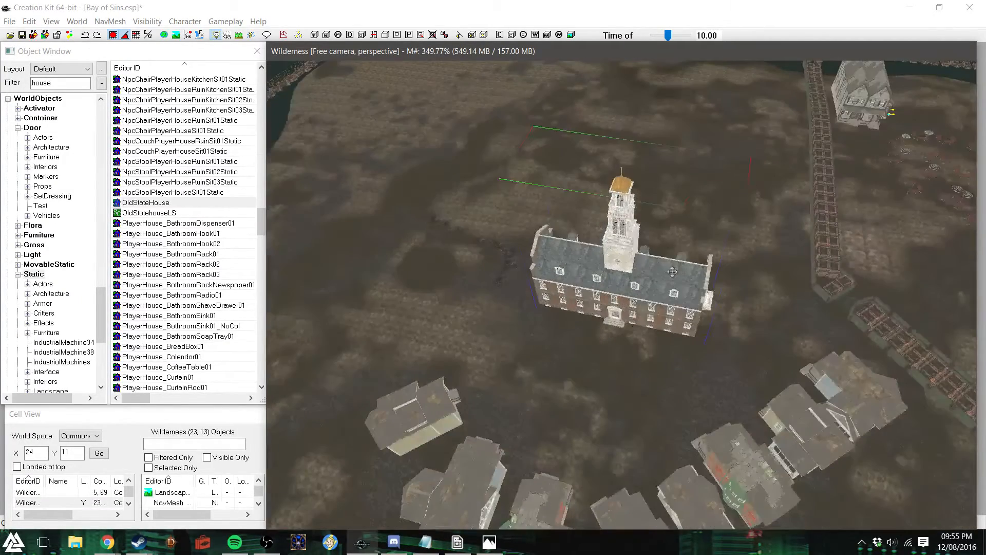
pyautogui.press('Delete')
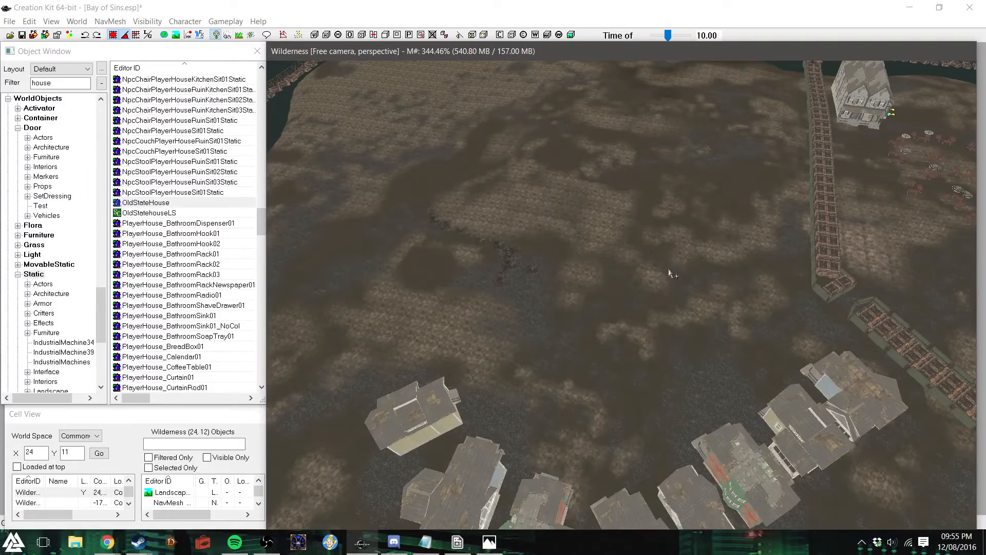
# Survey the island's open ground and walkways across to the church on the opposite shore
pyautogui.keyDown('shift'); pyautogui.moveTo(669, 273); pyautogui.dragTo(679, 272, button='middle'); pyautogui.keyUp('shift')
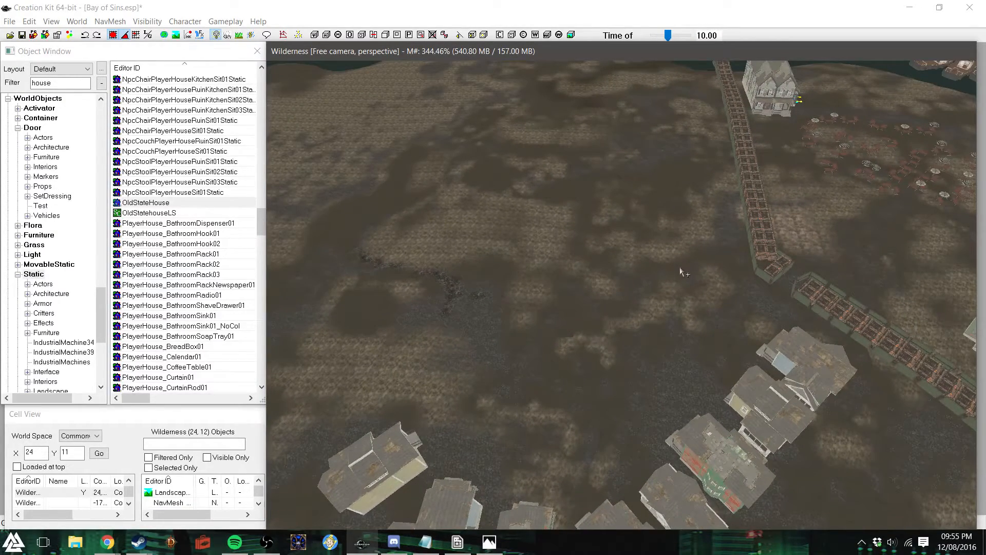
pyautogui.keyDown('shift'); pyautogui.moveTo(679, 272); pyautogui.dragTo(670, 270, button='middle'); pyautogui.keyUp('shift')
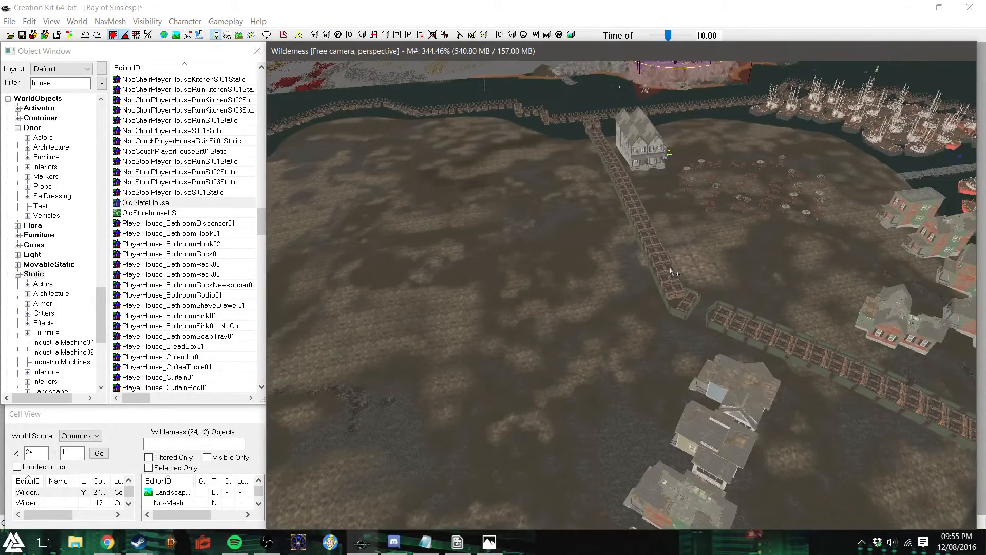
pyautogui.click(79, 435)
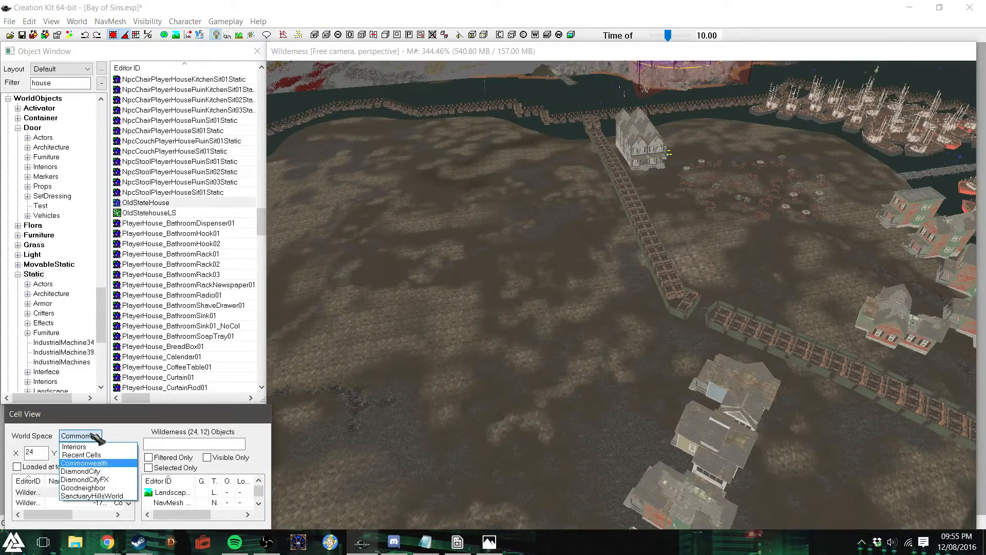
pyautogui.click(127, 434)
pyautogui.click(665, 65)
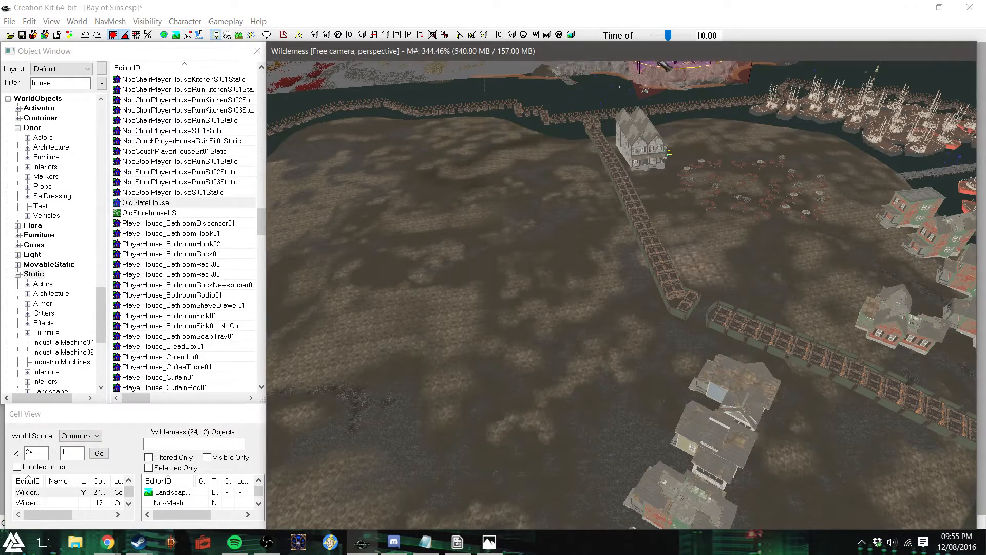
pyautogui.keyDown('shift'); pyautogui.moveTo(522, 349); pyautogui.dragTo(531, 335, button='middle'); pyautogui.keyUp('shift')
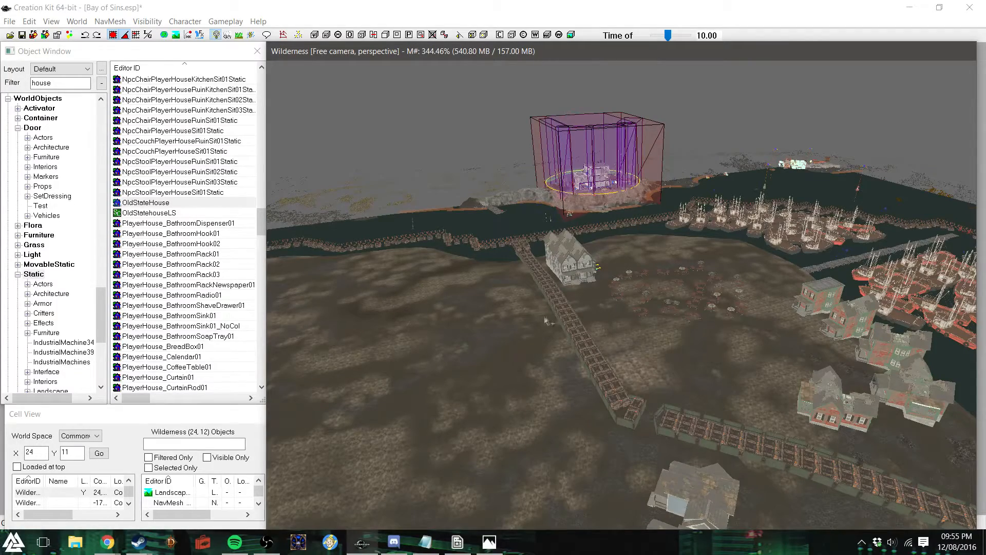
pyautogui.keyDown('shift'); pyautogui.moveTo(602, 291); pyautogui.dragTo(567, 282, button='middle'); pyautogui.keyUp('shift')
pyautogui.scroll(4, 597, 286)
pyautogui.scroll(3, 567, 282)
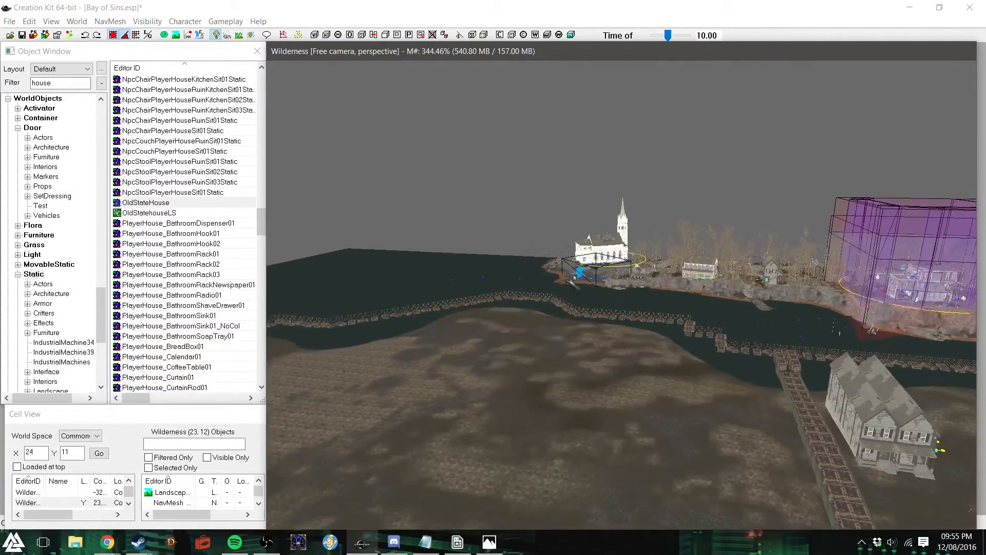
# Open the reference properties of the WaterFXCoastWaveStr01 object off the opposite shore and close them
pyautogui.doubleClick(701, 271)
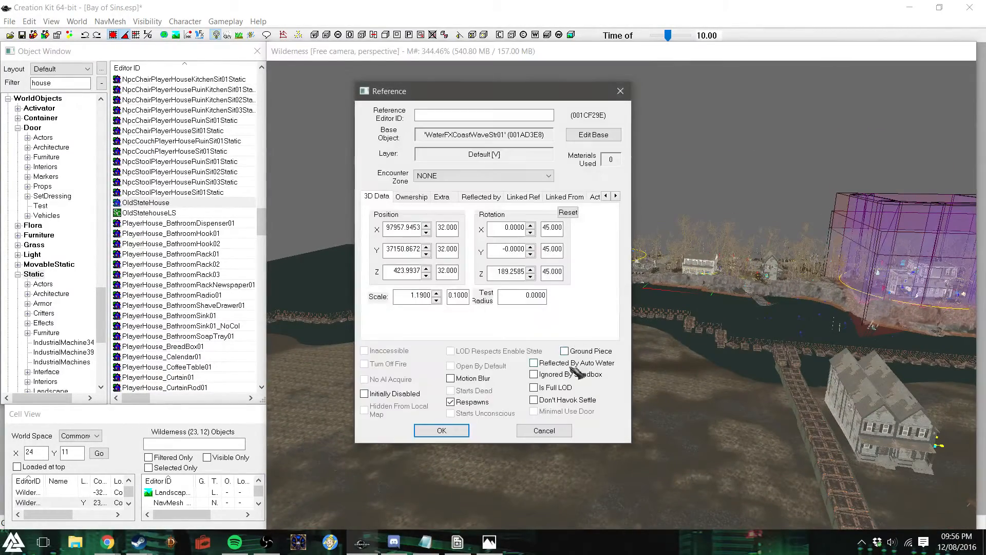
pyautogui.click(620, 91)
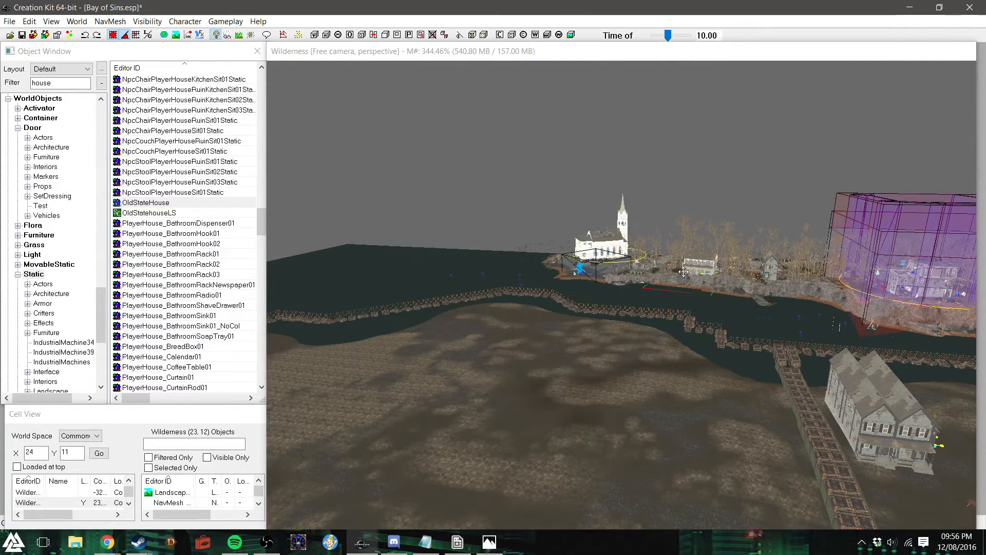
pyautogui.click(540, 57)
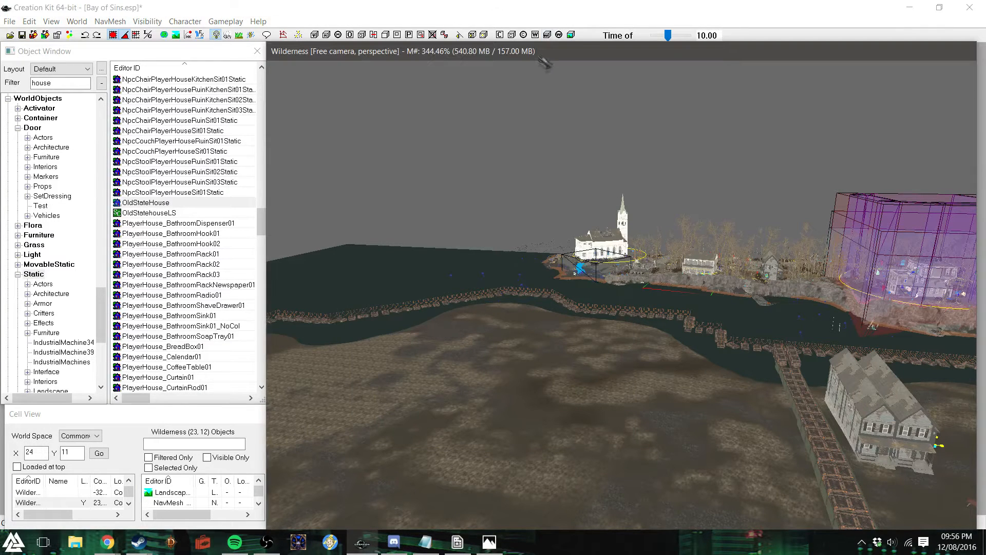
# Examine the long porch house on the rocky shore, between the church and the grey house, from several angles
pyautogui.scroll(3, 647, 271)
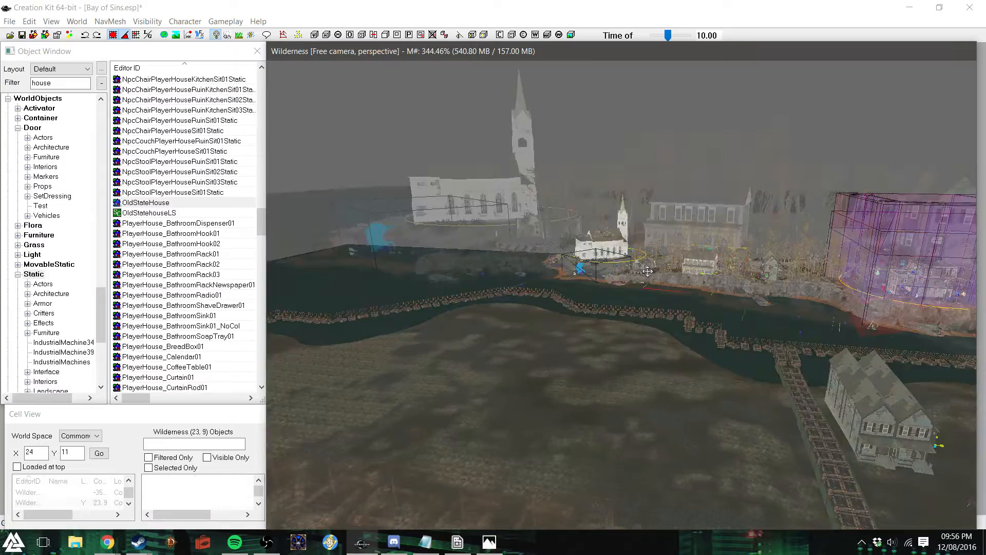
pyautogui.scroll(4, 684, 274)
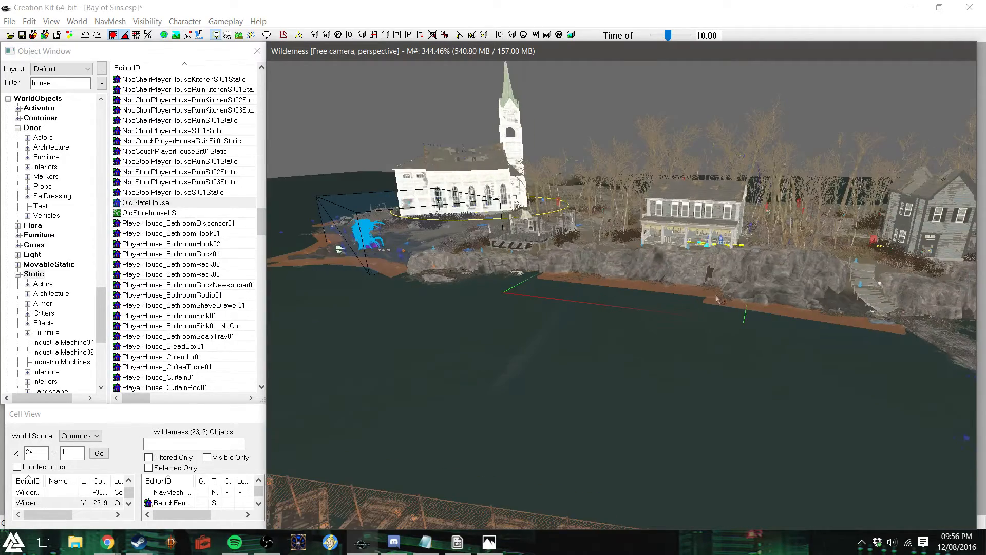
pyautogui.scroll(-5, 717, 294)
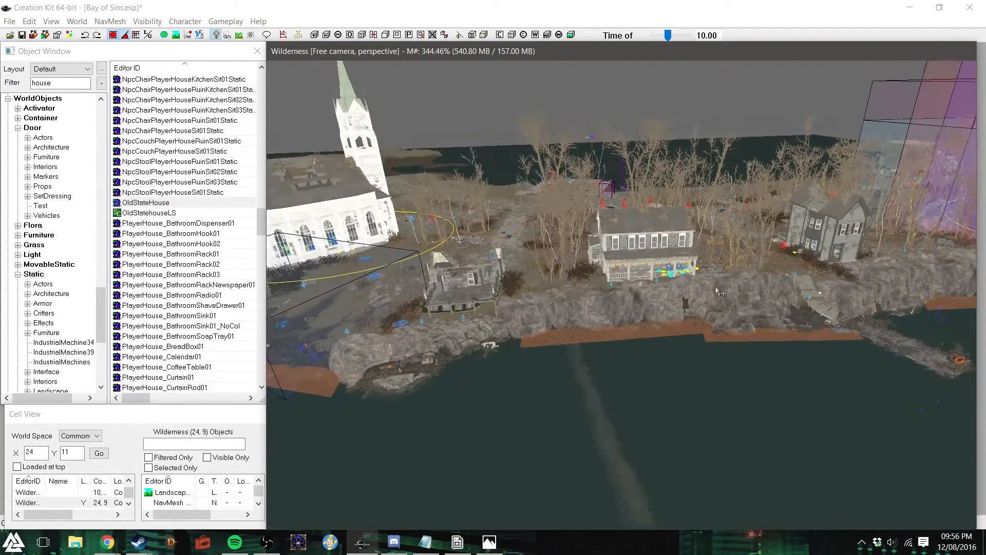
pyautogui.moveTo(657, 282)
pyautogui.keyDown('shift'); pyautogui.mouseDown(button='middle')
pyautogui.moveTo(631, 280)
pyautogui.moveTo(669, 279)
pyautogui.mouseUp(button='middle'); pyautogui.keyUp('shift')
pyautogui.scroll(6, 671, 278)
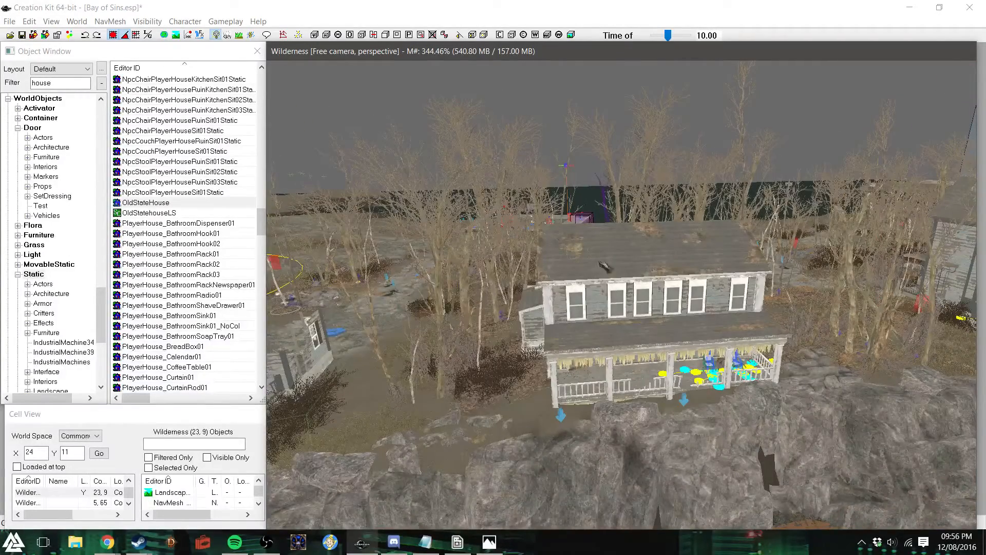
pyautogui.keyDown('shift'); pyautogui.moveTo(593, 329); pyautogui.dragTo(621, 337, button='middle'); pyautogui.keyUp('shift')
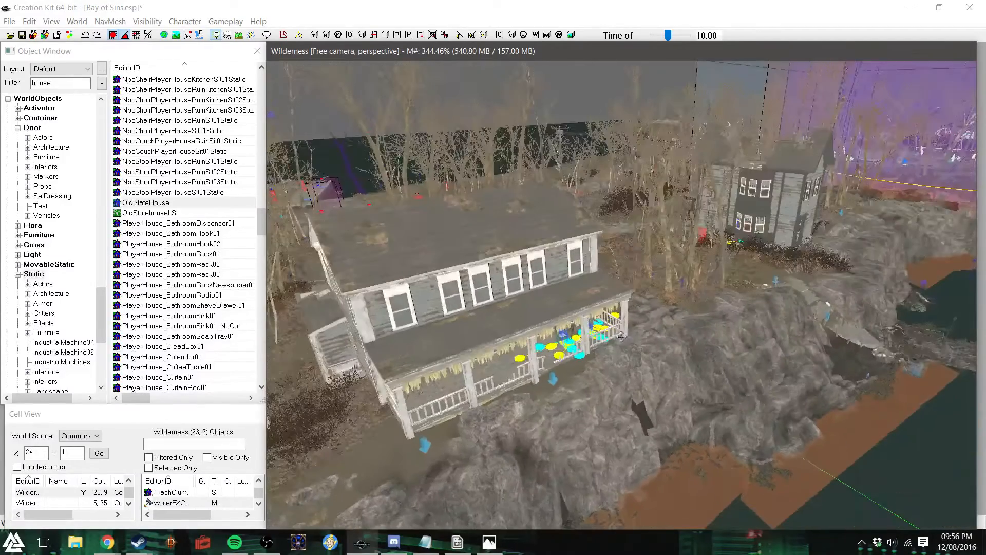
pyautogui.keyDown('shift'); pyautogui.moveTo(544, 286); pyautogui.dragTo(497, 256, button='middle'); pyautogui.keyUp('shift')
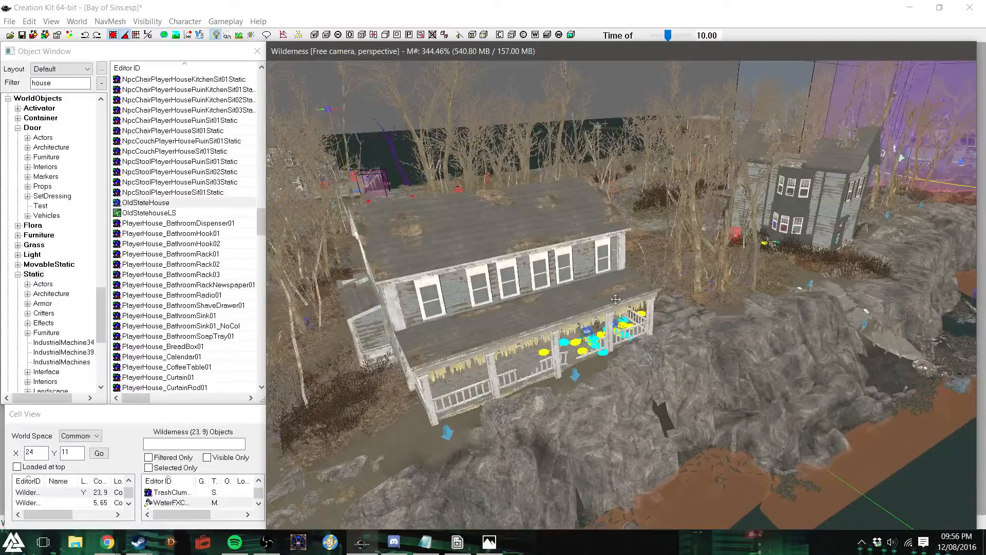
pyautogui.scroll(-3, 497, 256)
# Bring up the selected coast wave's reference details while viewing the porch house, and dismiss them
pyautogui.moveTo(479, 57)
pyautogui.mouseDown()
pyautogui.moveTo(478, 483)
pyautogui.moveTo(493, 238)
pyautogui.moveTo(479, 54)
pyautogui.mouseUp()
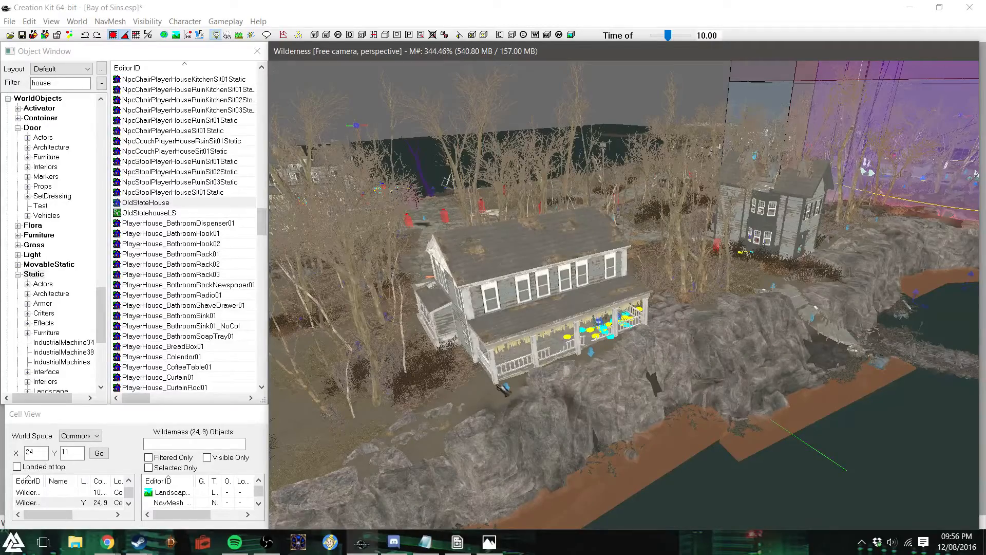
pyautogui.doubleClick(271, 512)
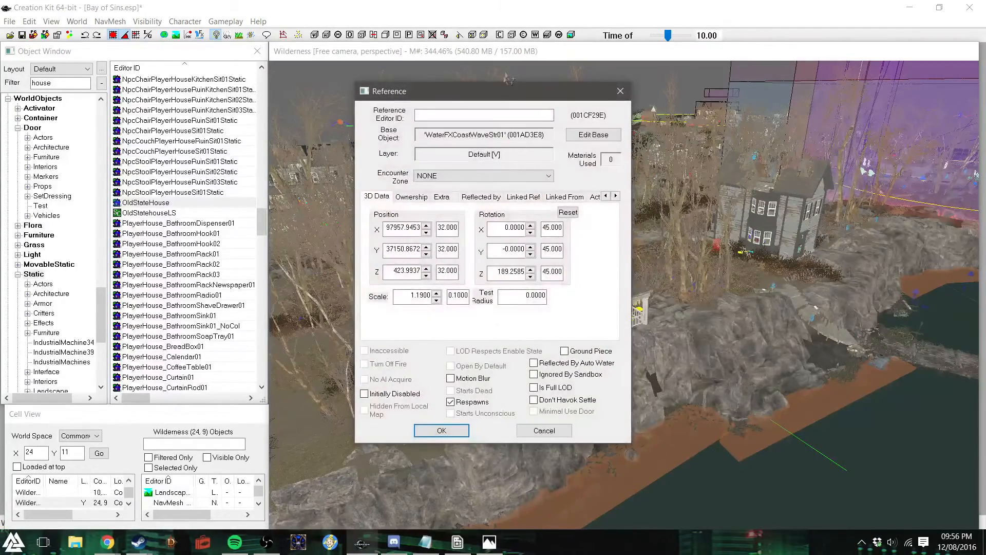
pyautogui.moveTo(494, 92); pyautogui.dragTo(352, 68)
pyautogui.click(478, 67)
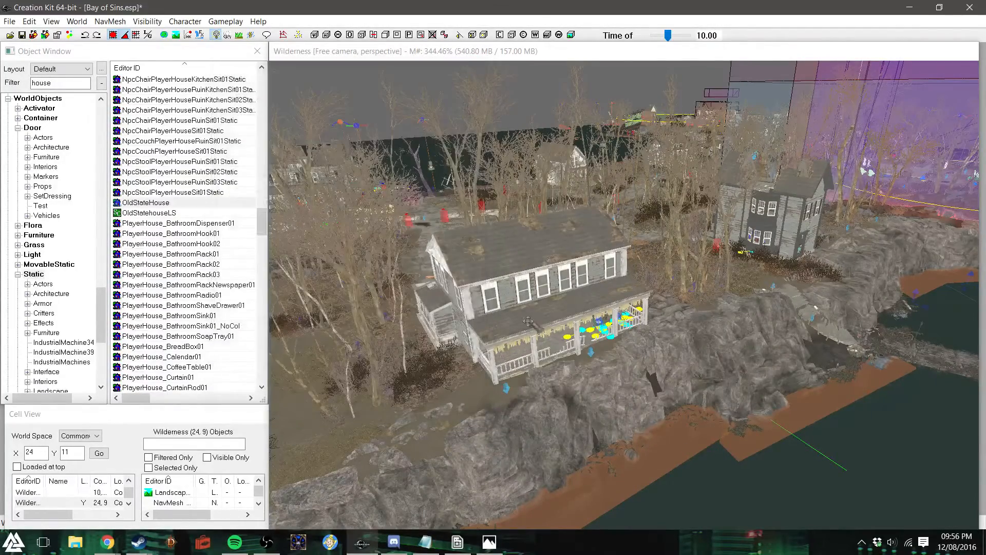
# Open the reference properties of the porch house's upper-floor siding wall and move the dialog clear of the house
pyautogui.click(573, 48)
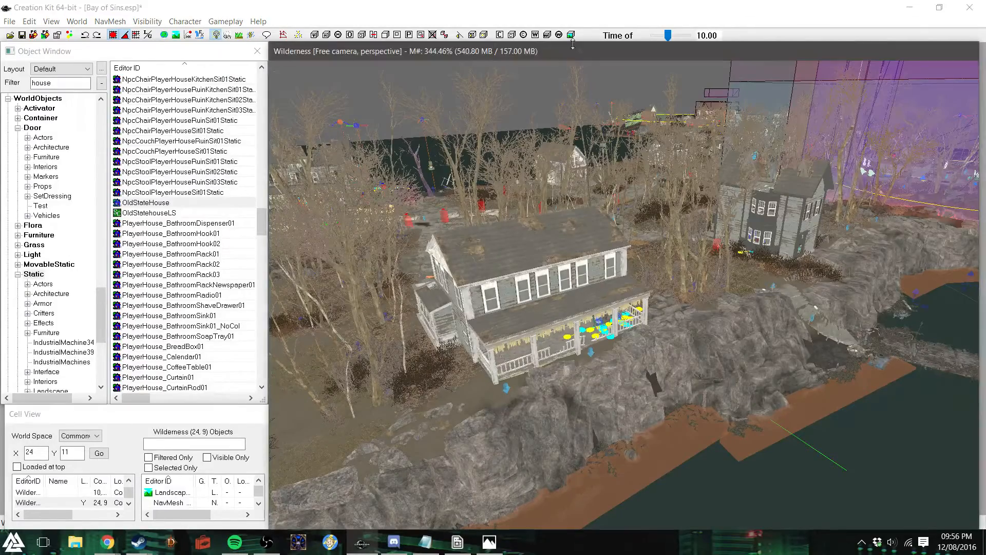
pyautogui.keyDown('shift'); pyautogui.moveTo(588, 303); pyautogui.dragTo(571, 305, button='middle'); pyautogui.keyUp('shift')
pyautogui.scroll(3, 573, 307)
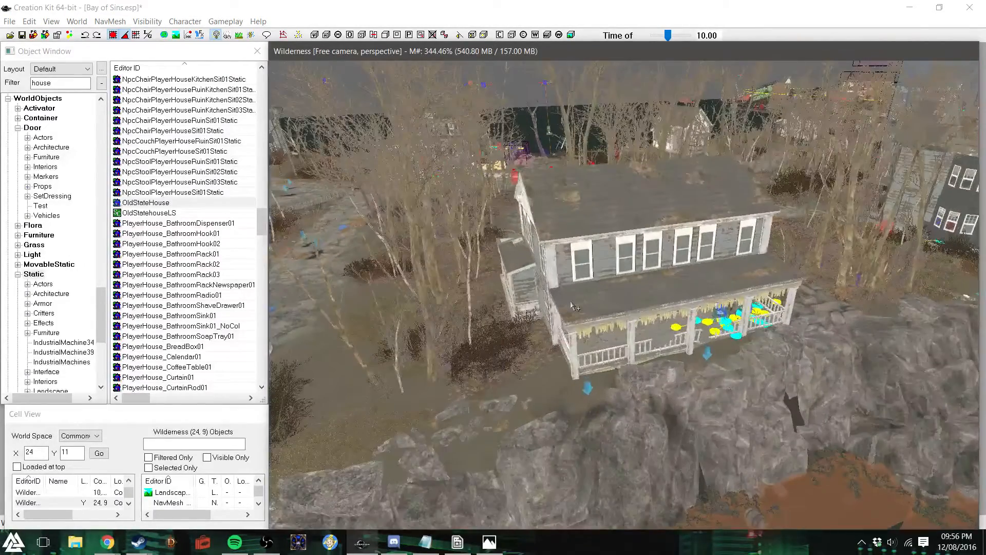
pyautogui.scroll(3, 618, 304)
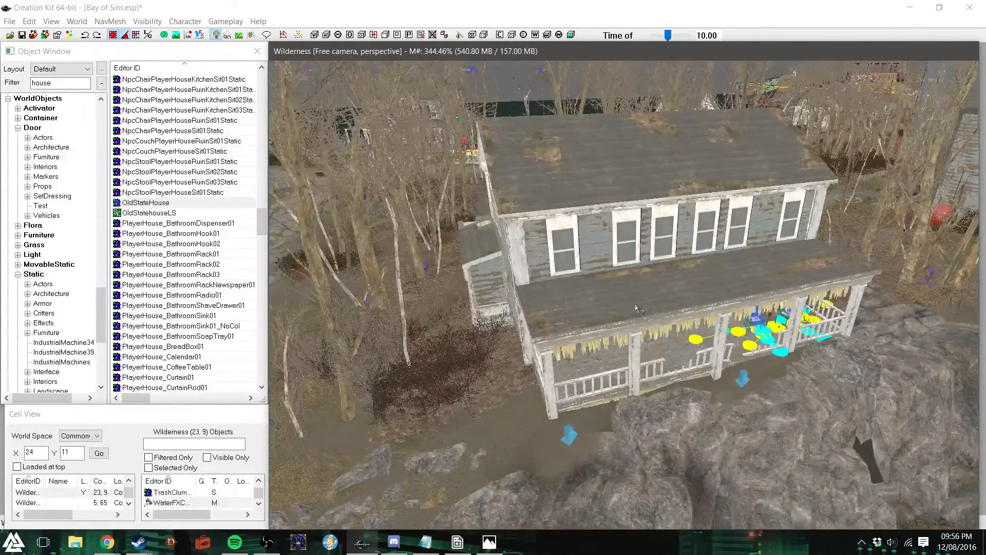
pyautogui.scroll(1, 630, 306)
pyautogui.keyDown('shift'); pyautogui.moveTo(630, 307); pyautogui.dragTo(667, 302, button='middle'); pyautogui.keyUp('shift')
pyautogui.scroll(3, 666, 302)
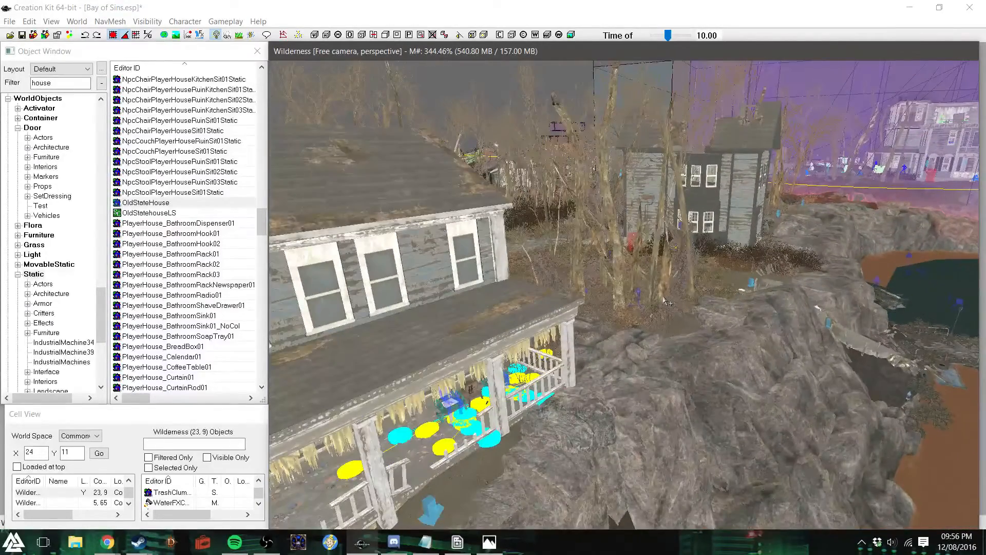
pyautogui.scroll(3, 665, 302)
pyautogui.scroll(3, 557, 282)
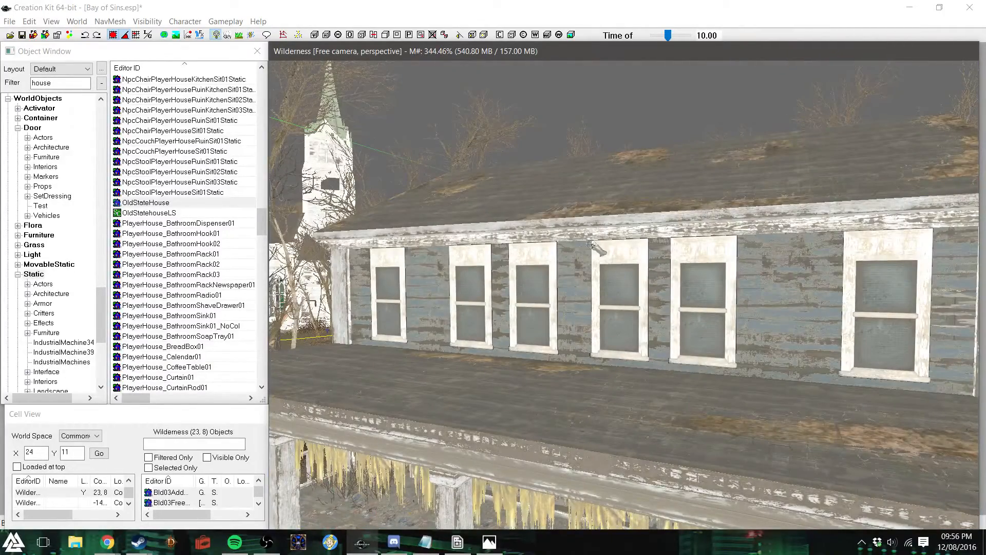
pyautogui.doubleClick(601, 305)
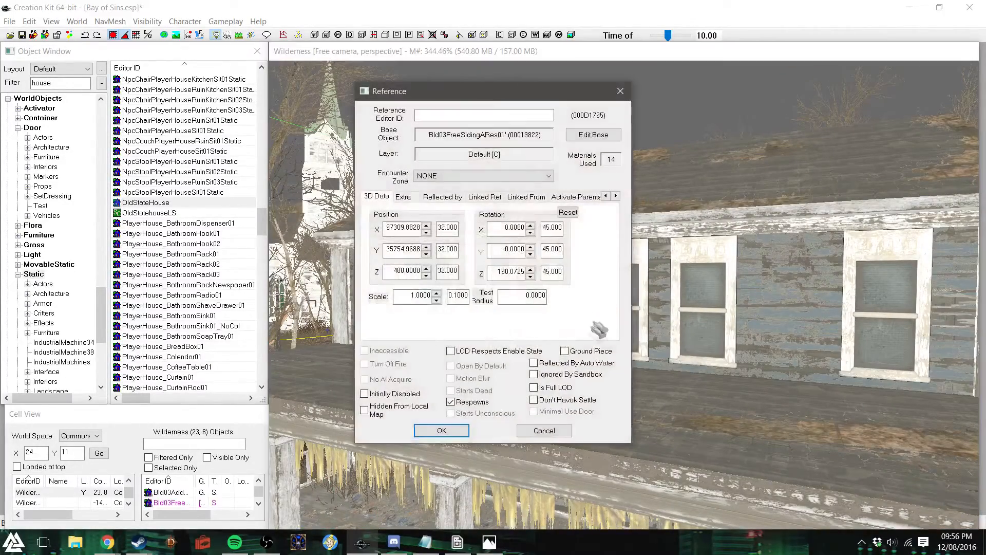
pyautogui.moveTo(485, 95); pyautogui.dragTo(203, 65)
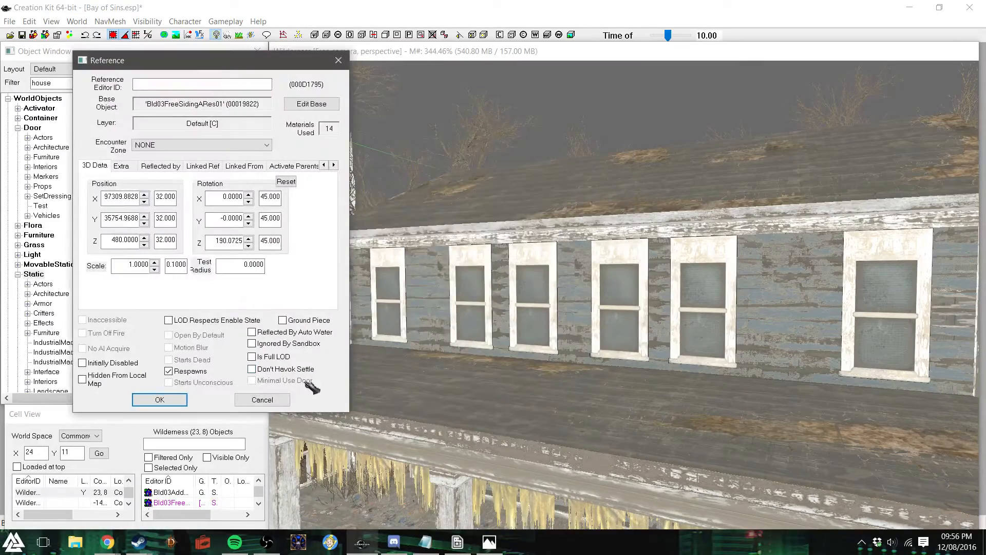
# Close the siding piece's reference without changes and examine the long two-storey house from several sides and from above
pyautogui.click(271, 400)
pyautogui.keyDown('shift'); pyautogui.moveTo(525, 223); pyautogui.dragTo(610, 232, button='middle'); pyautogui.keyUp('shift')
pyautogui.scroll(5, 549, 279)
pyautogui.moveTo(714, 281)
pyautogui.keyDown('shift'); pyautogui.mouseDown(button='middle')
pyautogui.moveTo(678, 285)
pyautogui.moveTo(501, 237)
pyautogui.mouseUp(button='middle'); pyautogui.keyUp('shift')
pyautogui.scroll(3, 678, 285)
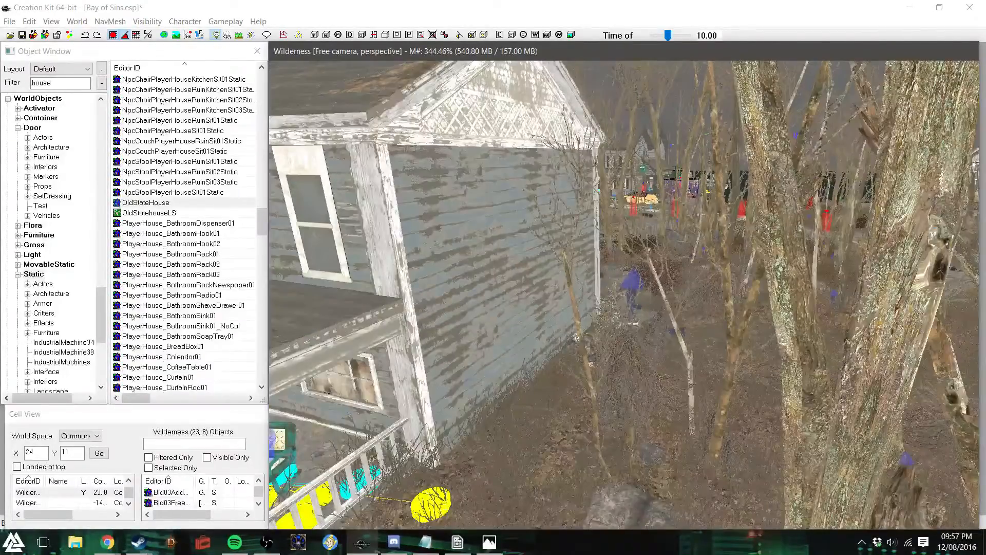
pyautogui.scroll(4, 622, 249)
pyautogui.keyDown('shift'); pyautogui.moveTo(623, 249); pyautogui.dragTo(488, 268, button='middle'); pyautogui.keyUp('shift')
pyautogui.scroll(3, 685, 451)
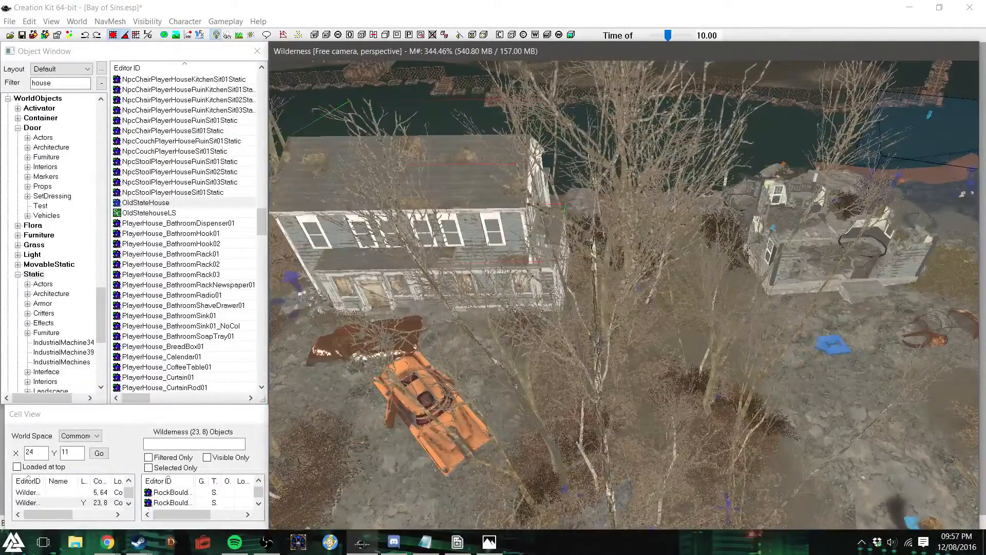
pyautogui.keyDown('shift'); pyautogui.moveTo(305, 229); pyautogui.dragTo(323, 240, button='middle'); pyautogui.keyUp('shift')
pyautogui.scroll(-4, 328, 259)
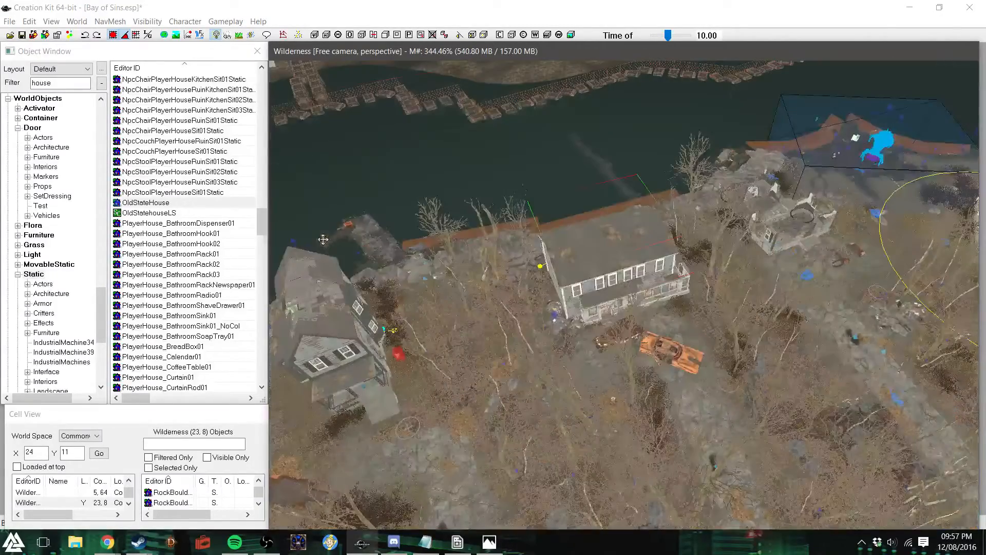
pyautogui.keyDown('shift'); pyautogui.moveTo(607, 289); pyautogui.dragTo(607, 286, button='middle'); pyautogui.keyUp('shift')
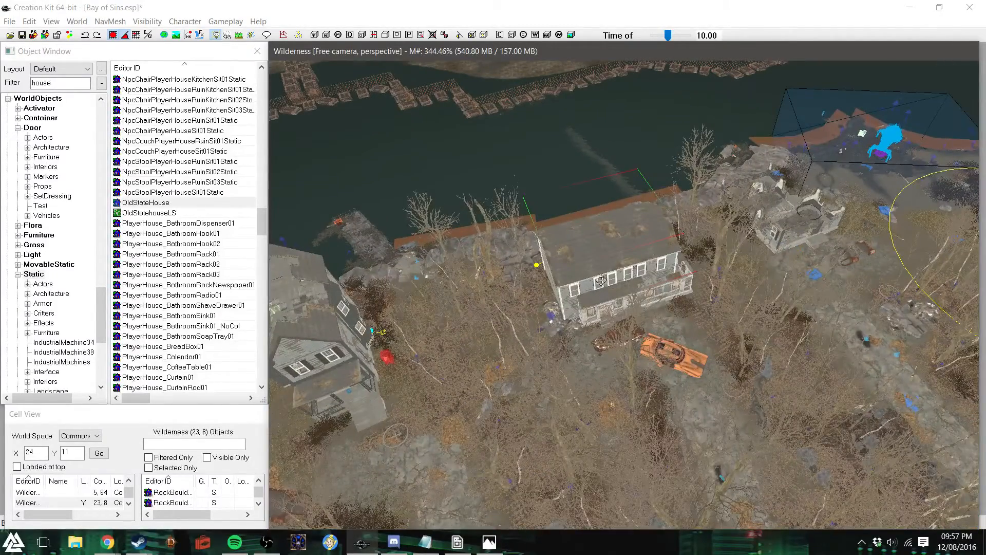
pyautogui.scroll(5, 601, 280)
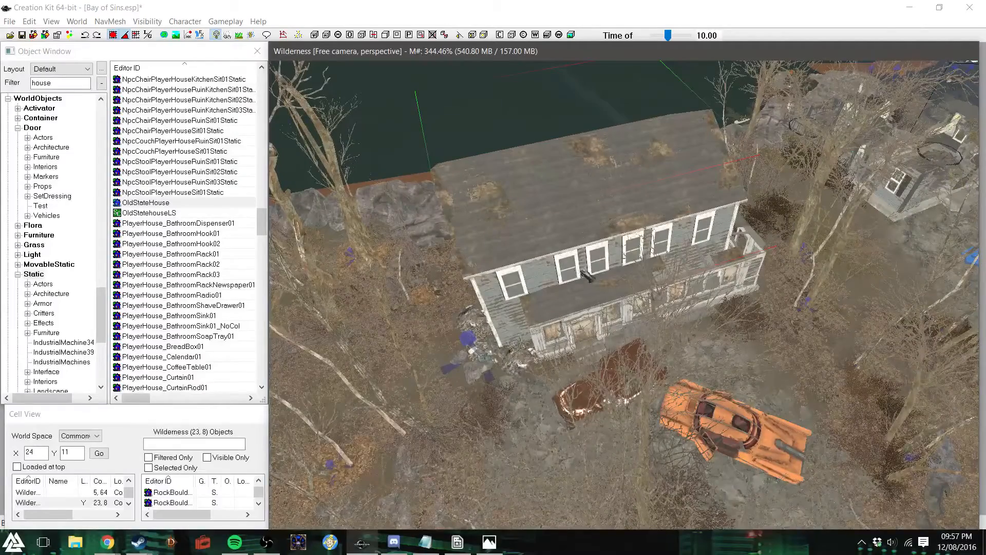
pyautogui.moveTo(580, 269); pyautogui.dragTo(318, 164)
pyautogui.hotkey('ctrl', 'z')
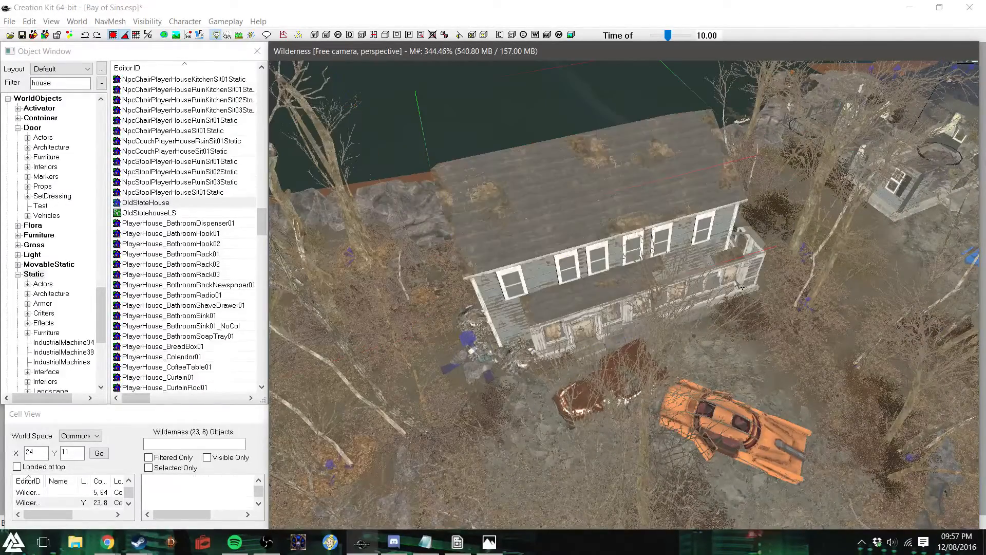
# Examine the ruined roofless house near the chapel, the white-gabled house with the ladder, and the surrounding shoreline
pyautogui.keyDown('shift'); pyautogui.moveTo(649, 325); pyautogui.dragTo(691, 303, button='middle'); pyautogui.keyUp('shift')
pyautogui.scroll(5, 691, 304)
pyautogui.scroll(6, 691, 303)
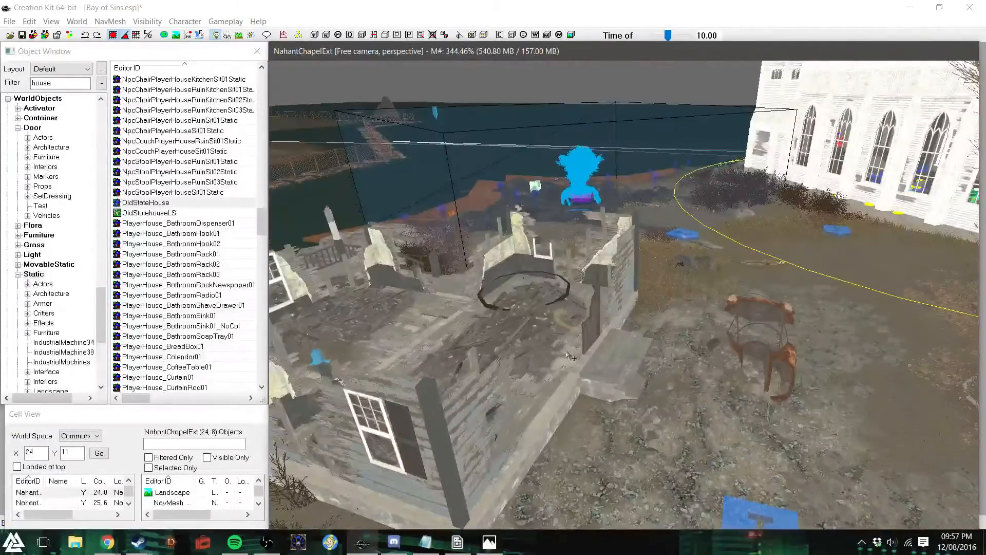
pyautogui.click(566, 351)
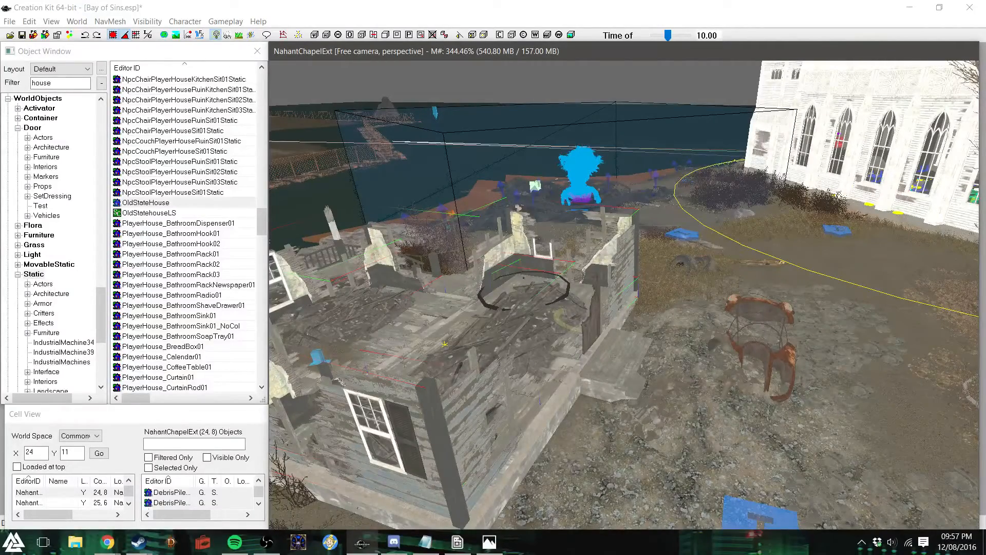
pyautogui.keyDown('shift'); pyautogui.moveTo(691, 308); pyautogui.dragTo(694, 355, button='middle'); pyautogui.keyUp('shift')
pyautogui.scroll(4, 757, 340)
pyautogui.scroll(3, 695, 355)
pyautogui.scroll(2, 694, 354)
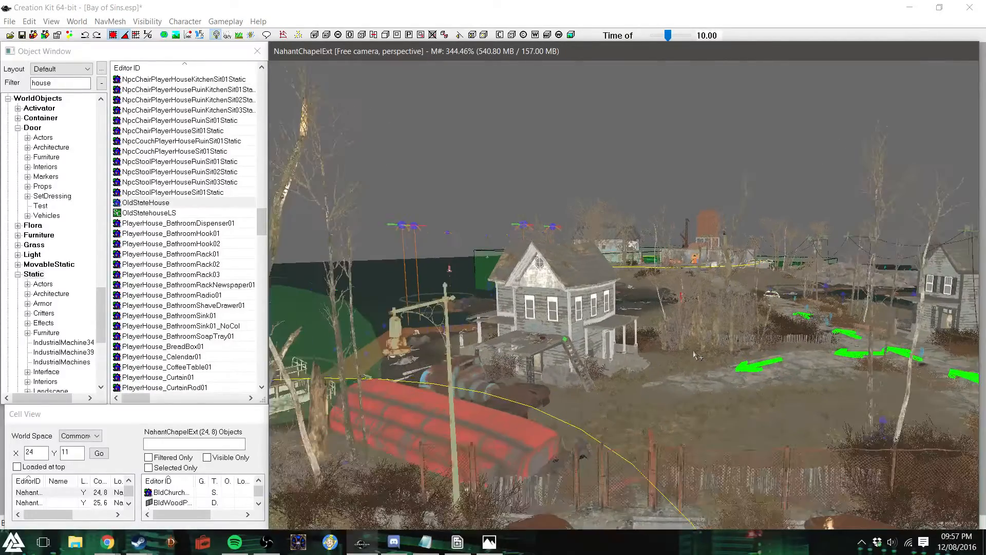
pyautogui.scroll(5, 696, 355)
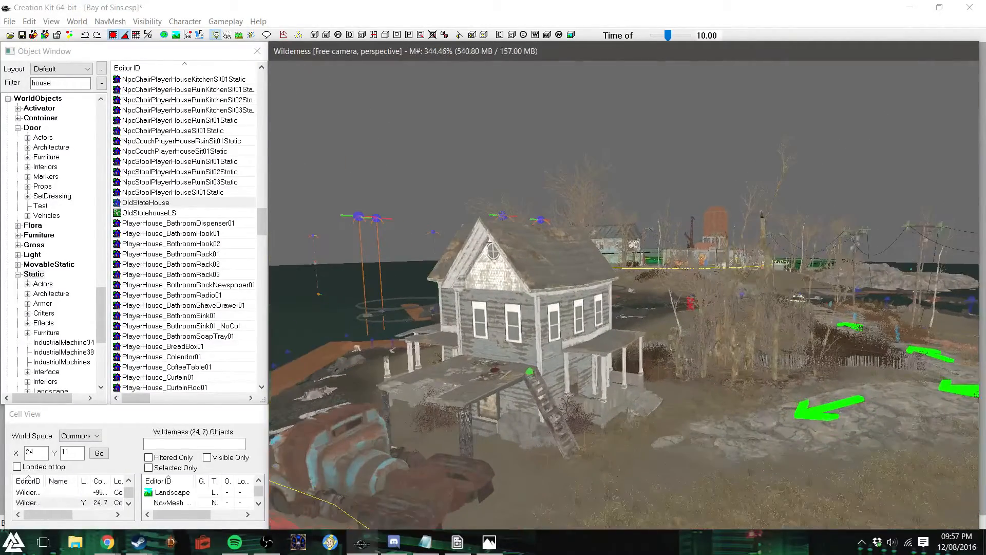
pyautogui.keyDown('shift'); pyautogui.moveTo(660, 380); pyautogui.dragTo(693, 377, button='middle'); pyautogui.keyUp('shift')
pyautogui.keyDown('shift'); pyautogui.moveTo(616, 360); pyautogui.dragTo(596, 337, button='middle'); pyautogui.keyUp('shift')
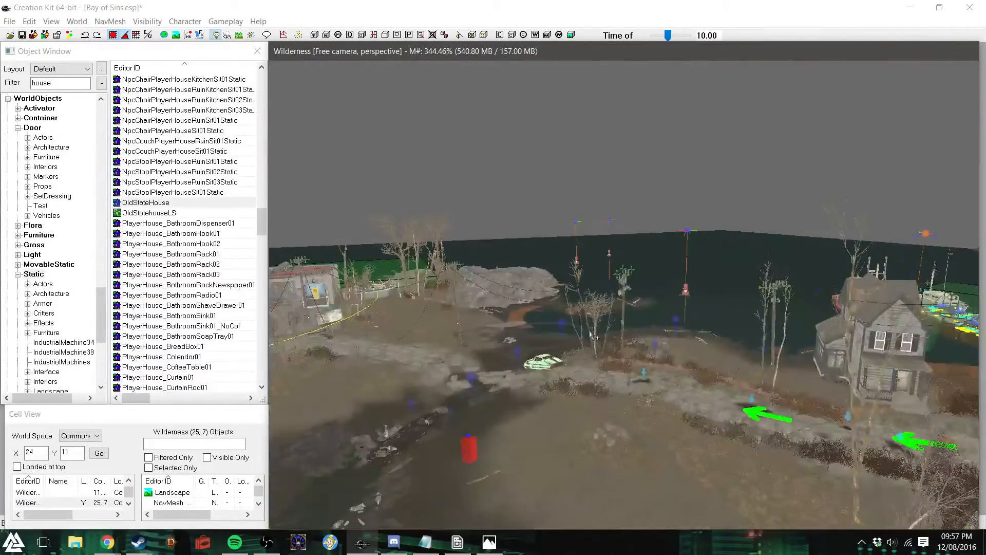
# Survey the wooded settlement on the way to Croup Manor and examine the manor's exterior walls and roofs
pyautogui.keyDown('shift'); pyautogui.moveTo(689, 342); pyautogui.dragTo(645, 332, button='middle'); pyautogui.keyUp('shift')
pyautogui.scroll(5, 642, 329)
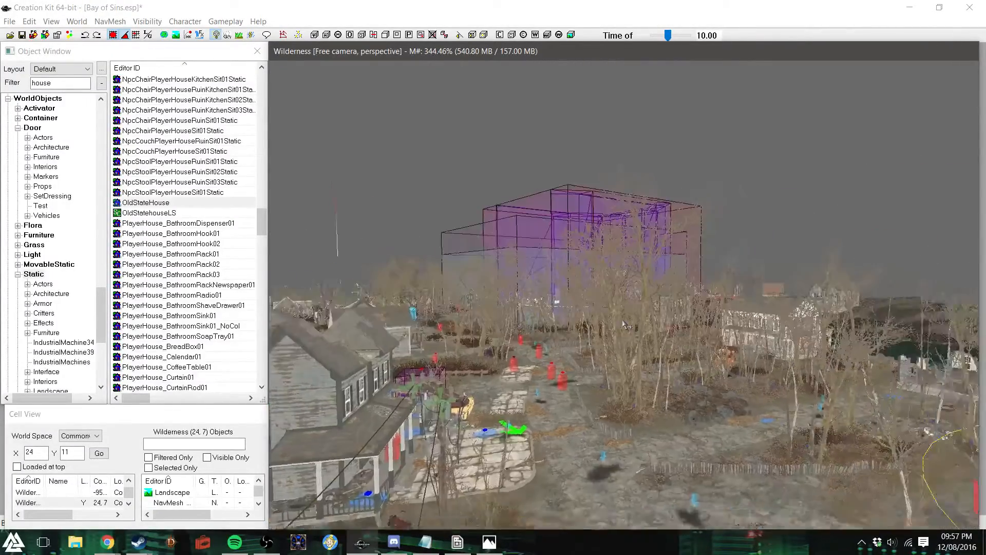
pyautogui.scroll(5, 634, 325)
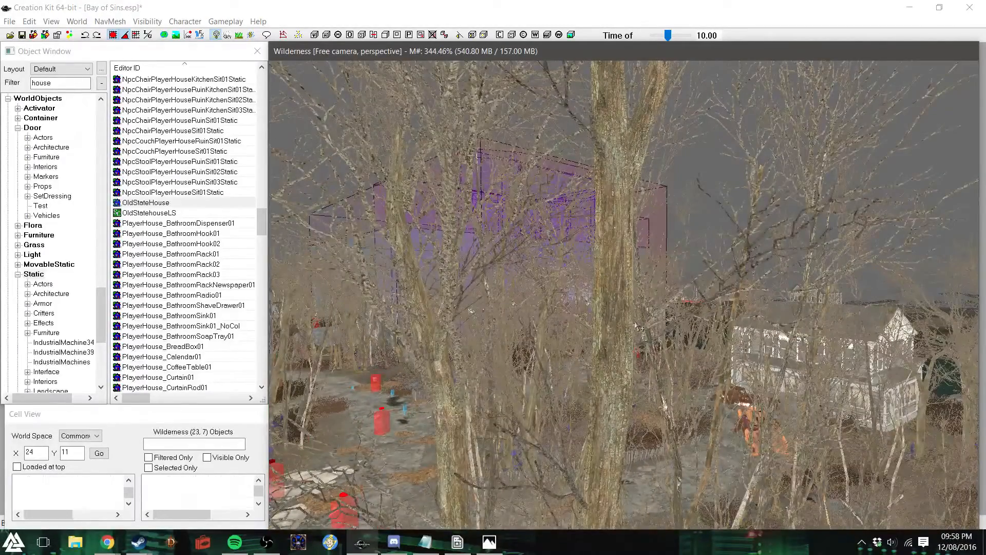
pyautogui.scroll(5, 640, 325)
pyautogui.scroll(6, 639, 325)
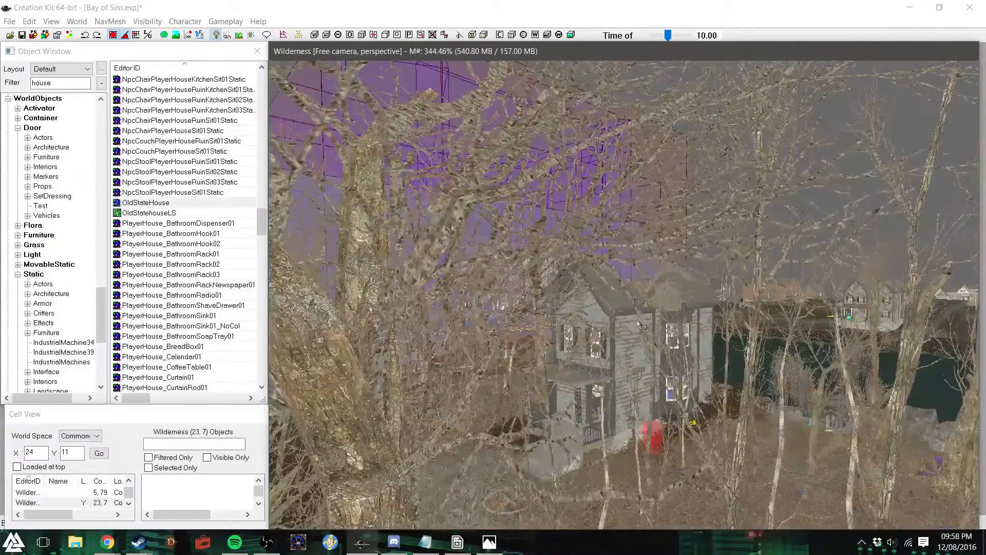
pyautogui.scroll(-8, 611, 319)
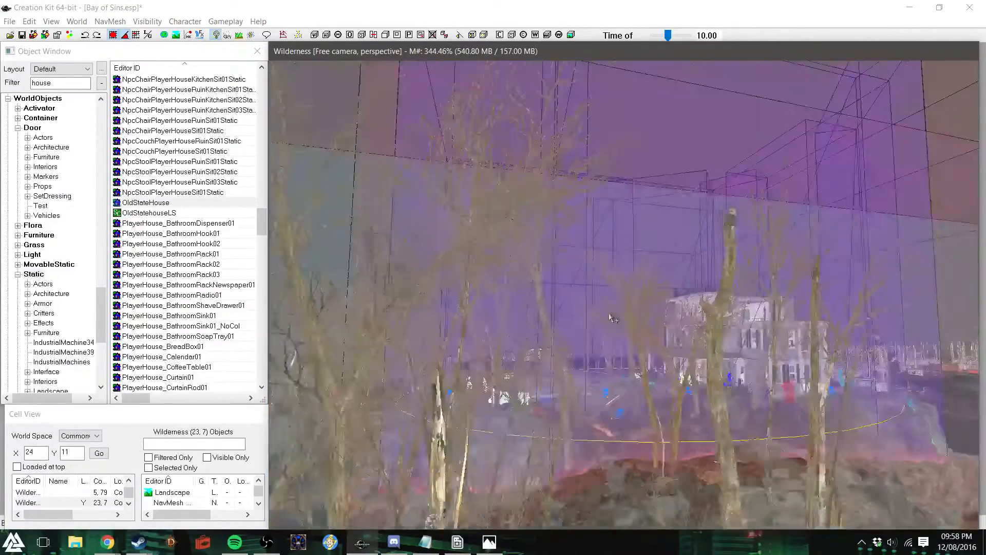
pyautogui.scroll(8, 620, 366)
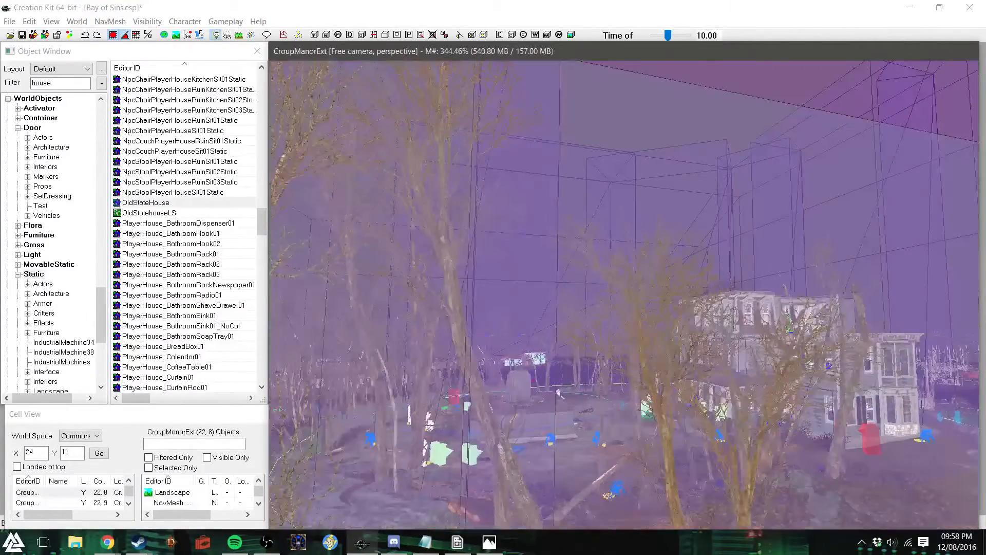
pyautogui.scroll(6, 619, 365)
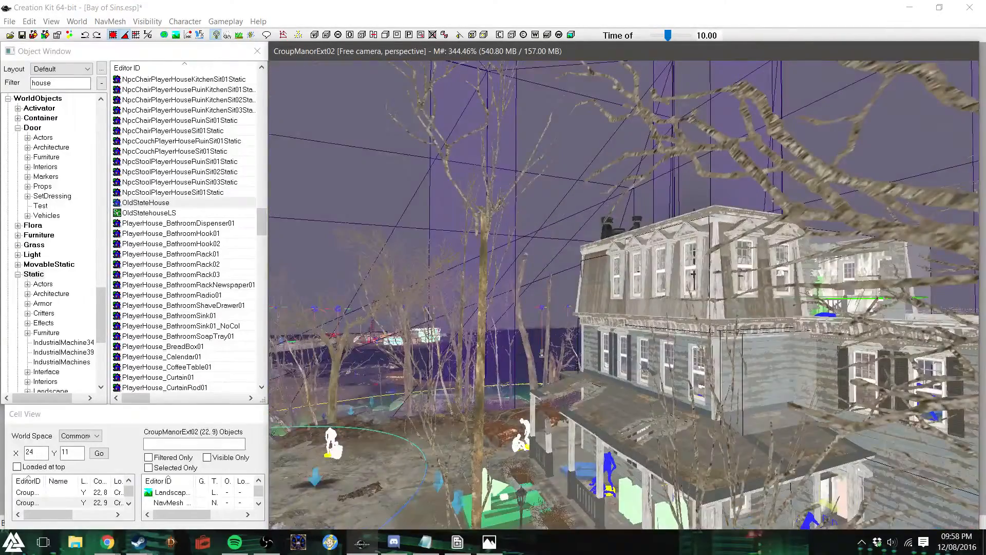
pyautogui.keyDown('shift'); pyautogui.moveTo(620, 365); pyautogui.dragTo(659, 369, button='middle'); pyautogui.keyUp('shift')
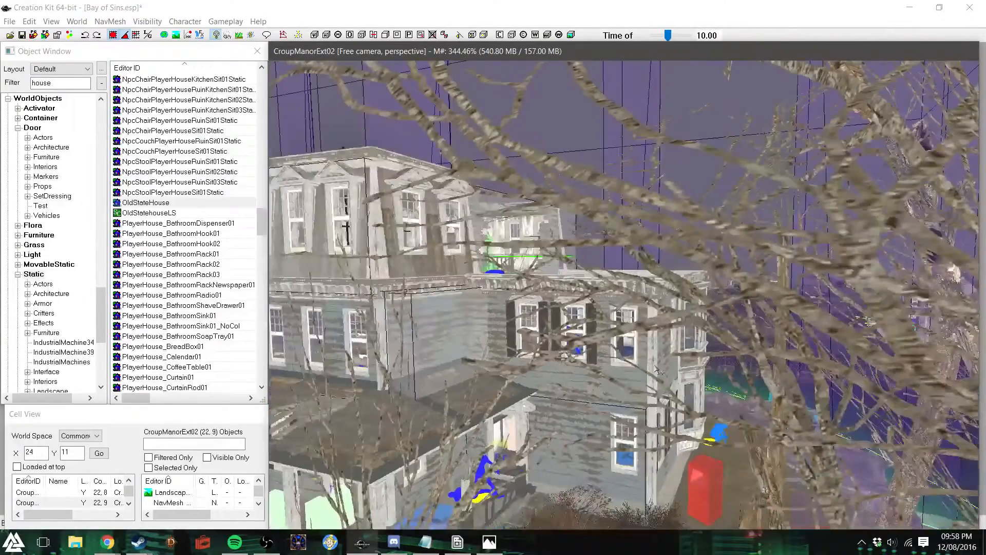
pyautogui.scroll(10, 448, 332)
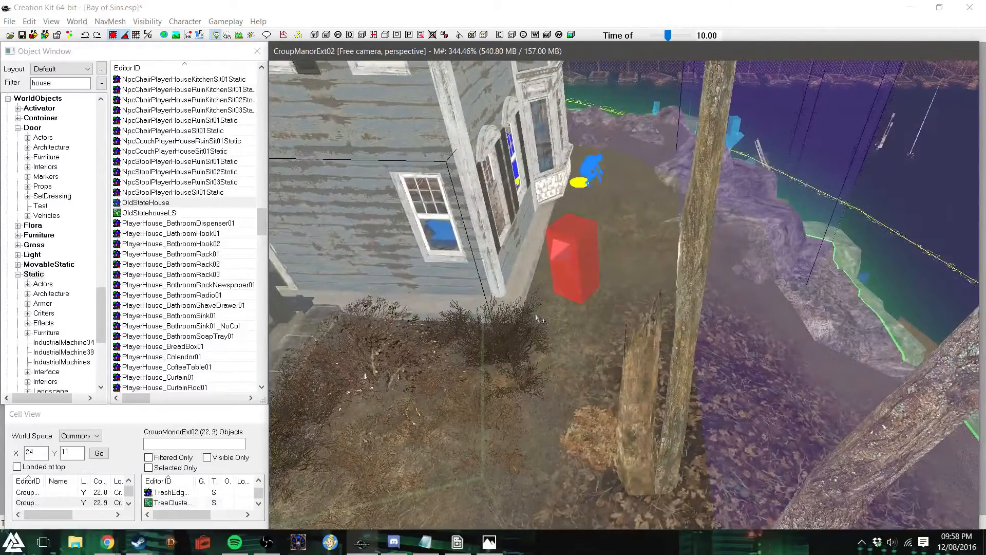
# Inspect the reference of the window wall piece on Croup Manor's porch and close it without changes
pyautogui.keyDown('shift'); pyautogui.moveTo(536, 318); pyautogui.dragTo(500, 310, button='middle'); pyautogui.keyUp('shift')
pyautogui.click(439, 262)
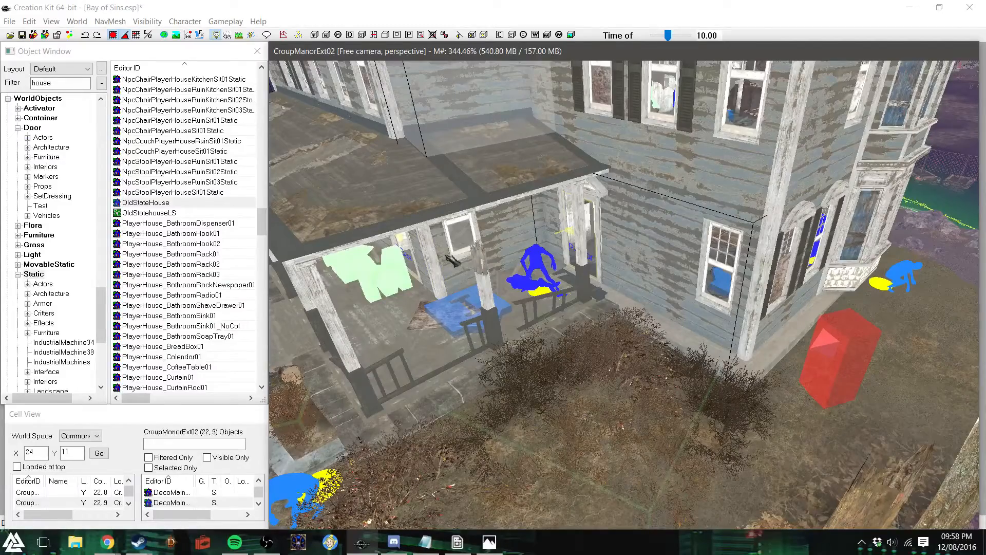
pyautogui.doubleClick(452, 260)
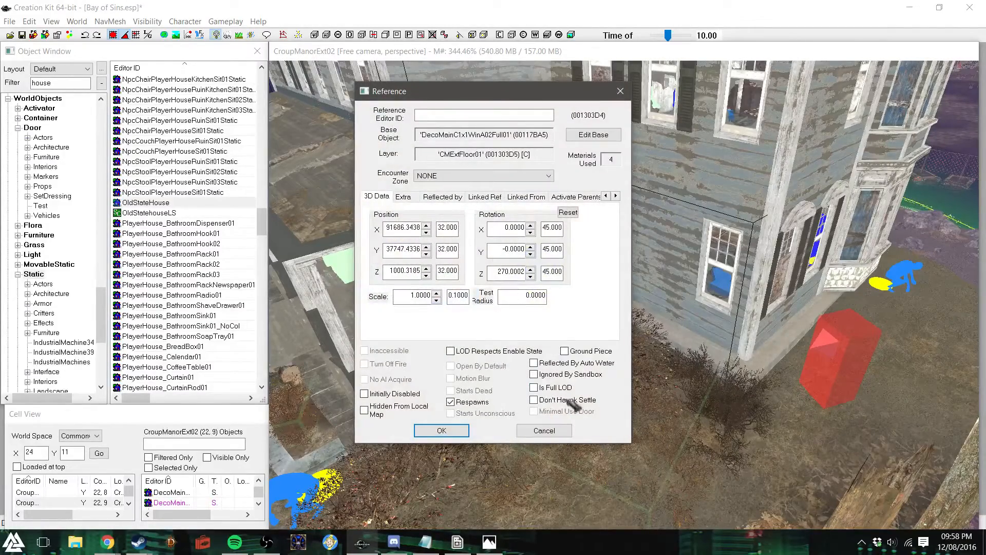
pyautogui.click(544, 430)
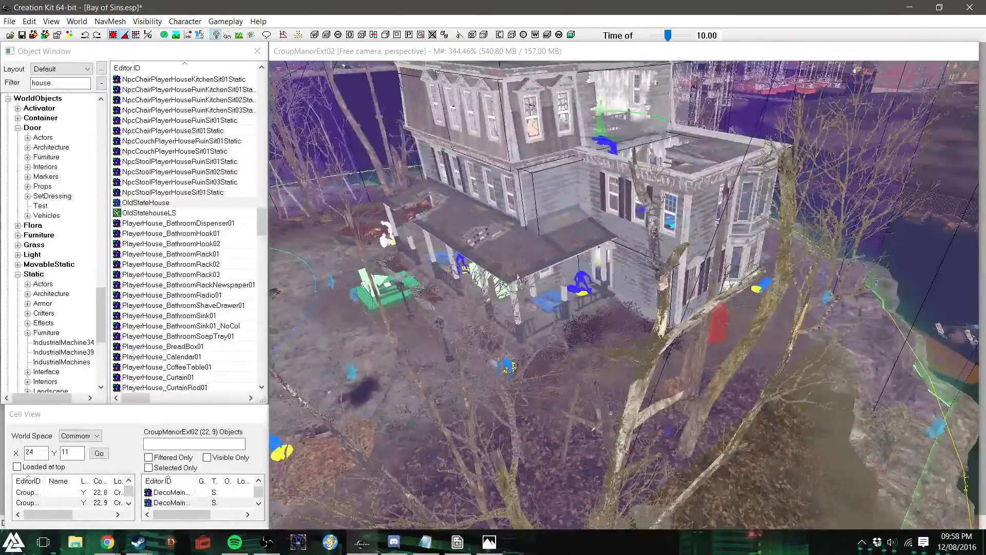
pyautogui.click(520, 49)
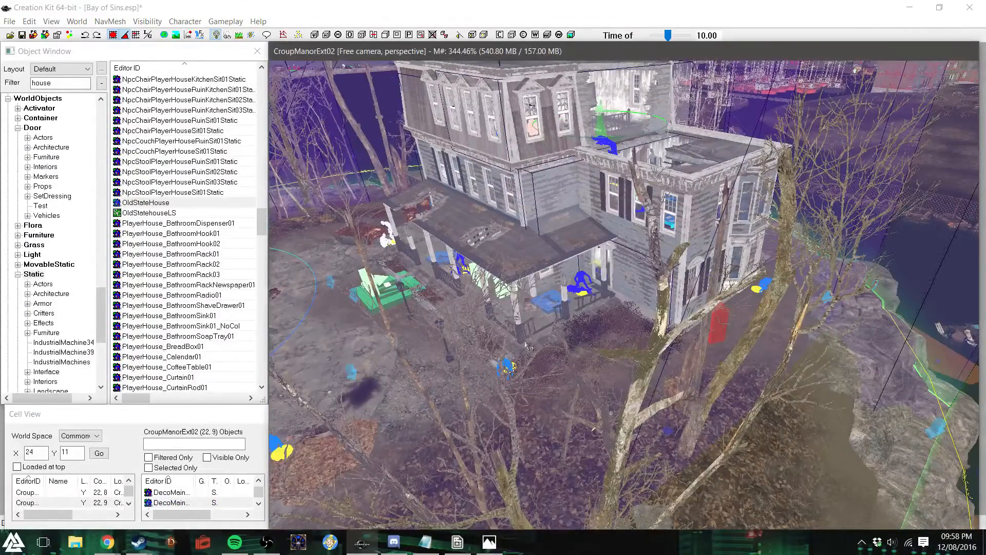
# Inspect the reference of the ruined brick building's corner wall piece and close it without changes
pyautogui.keyDown('shift'); pyautogui.moveTo(483, 229); pyautogui.dragTo(551, 297, button='middle'); pyautogui.keyUp('shift')
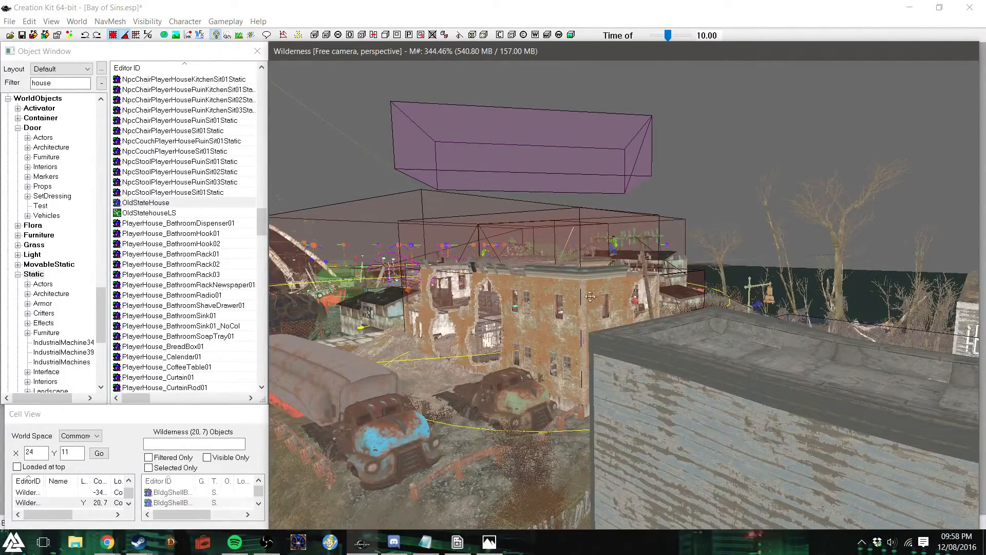
pyautogui.keyDown('shift'); pyautogui.moveTo(593, 306); pyautogui.dragTo(593, 315, button='middle'); pyautogui.keyUp('shift')
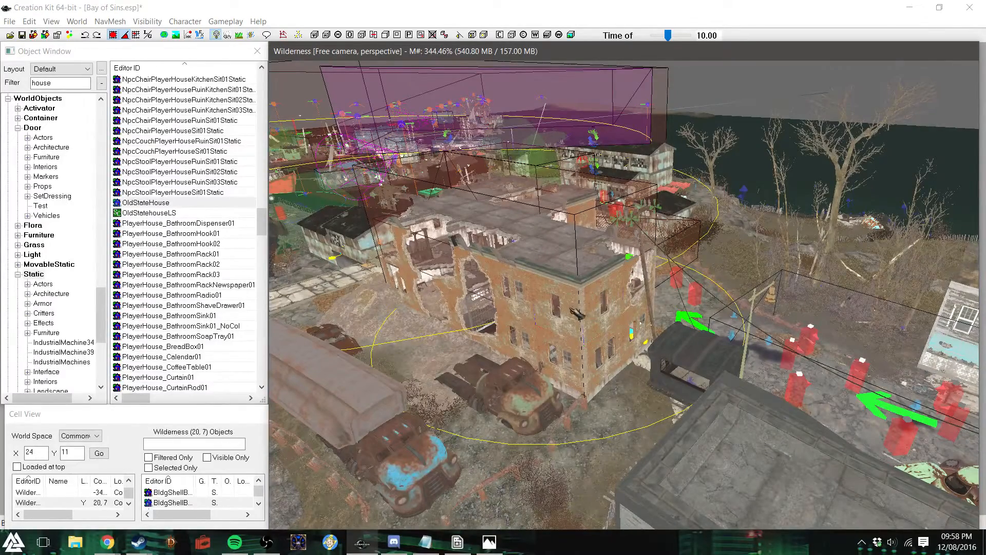
pyautogui.doubleClick(577, 314)
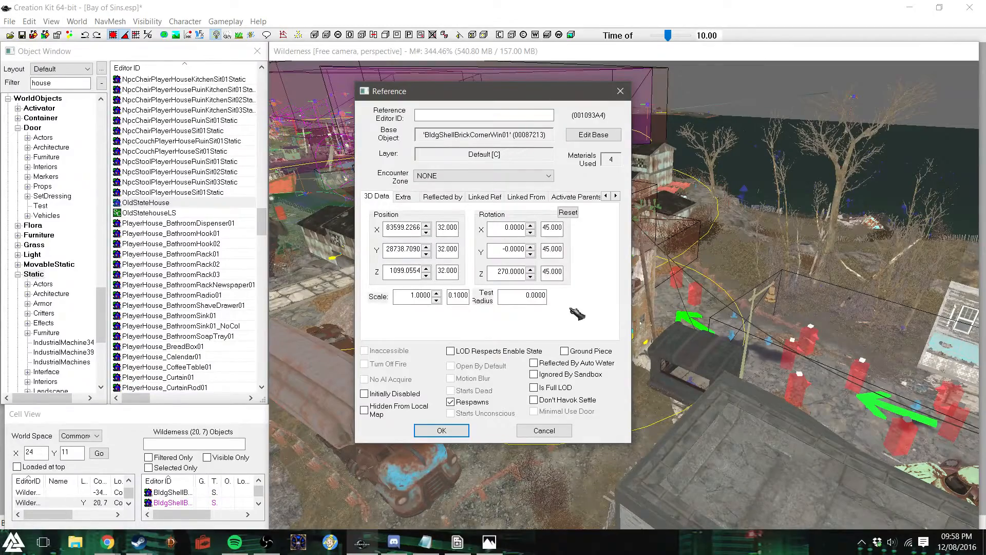
pyautogui.click(545, 430)
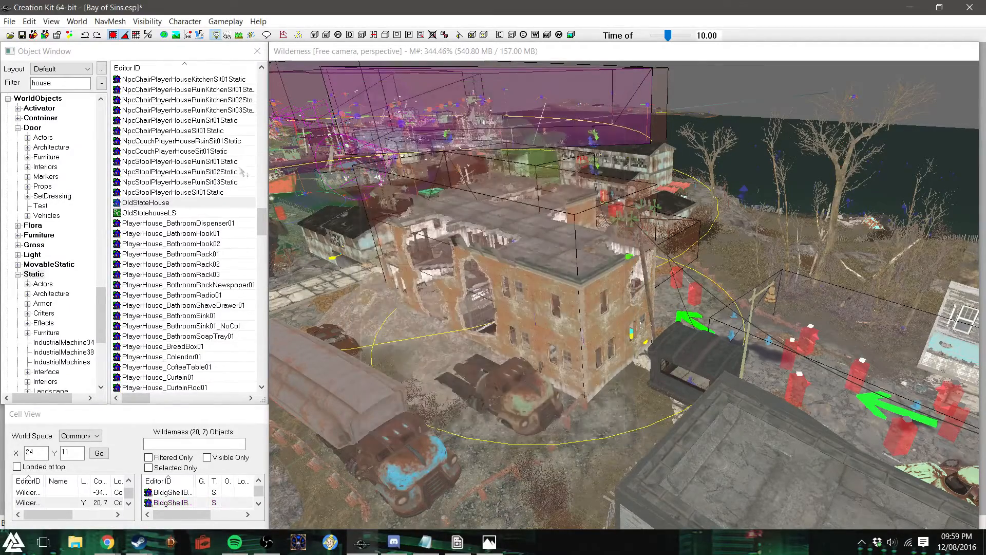
# Filter the object list by "bldg" and recheck the brick corner piece's base object name in its reference
pyautogui.doubleClick(47, 83)
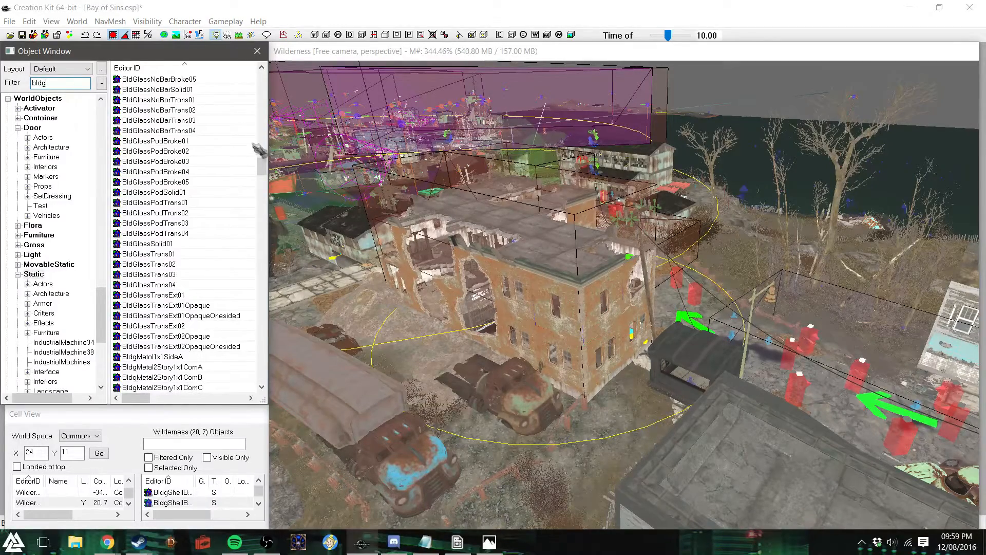
pyautogui.moveTo(262, 169); pyautogui.dragTo(259, 88)
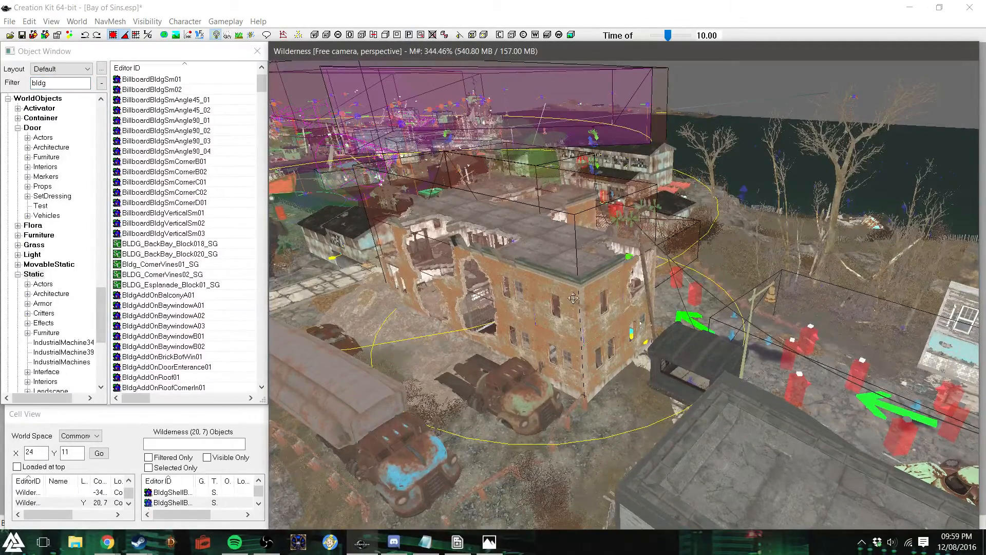
pyautogui.doubleClick(594, 302)
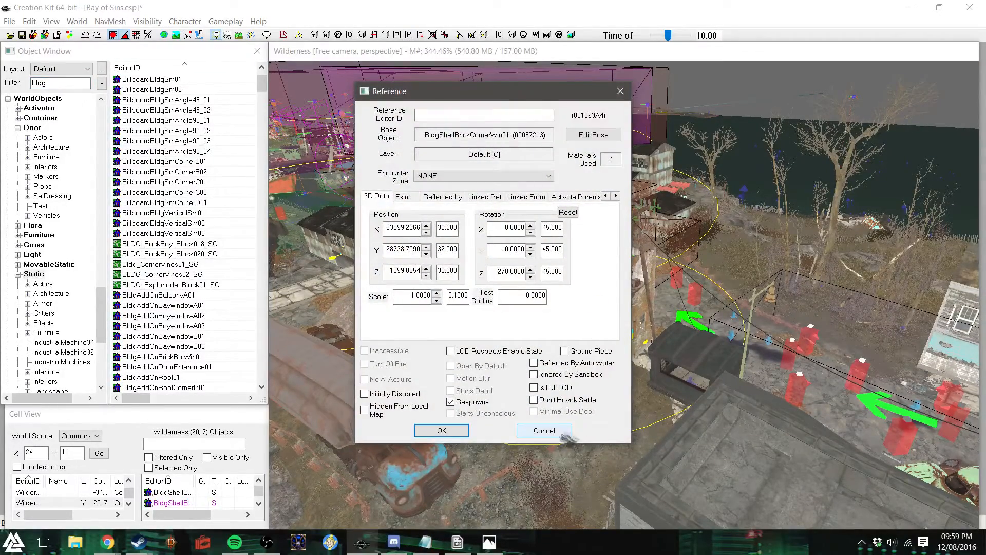
pyautogui.click(562, 431)
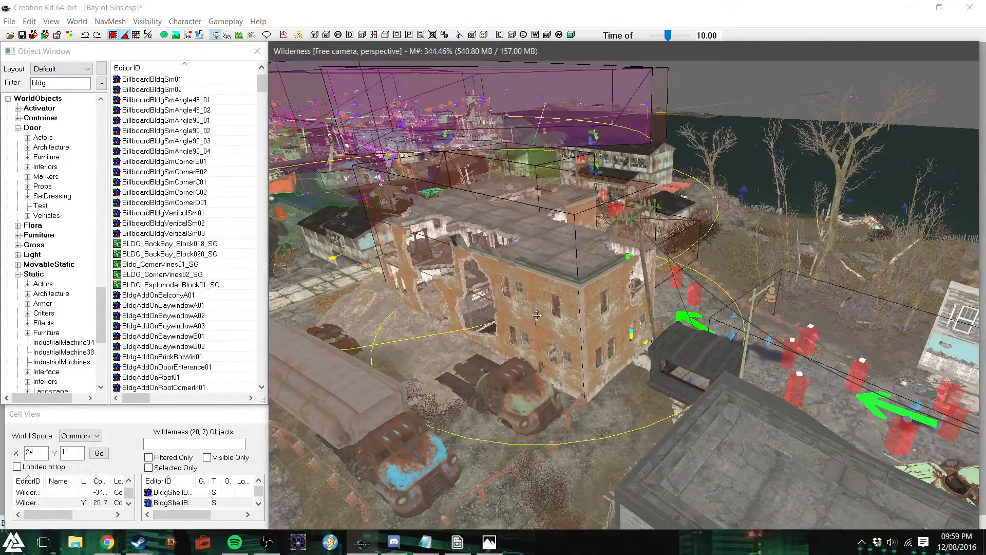
# Survey the peninsula settlement from above, from the brick building back toward the white church
pyautogui.scroll(8, 537, 315)
pyautogui.keyDown('shift'); pyautogui.moveTo(616, 287); pyautogui.dragTo(727, 297, button='middle'); pyautogui.keyUp('shift')
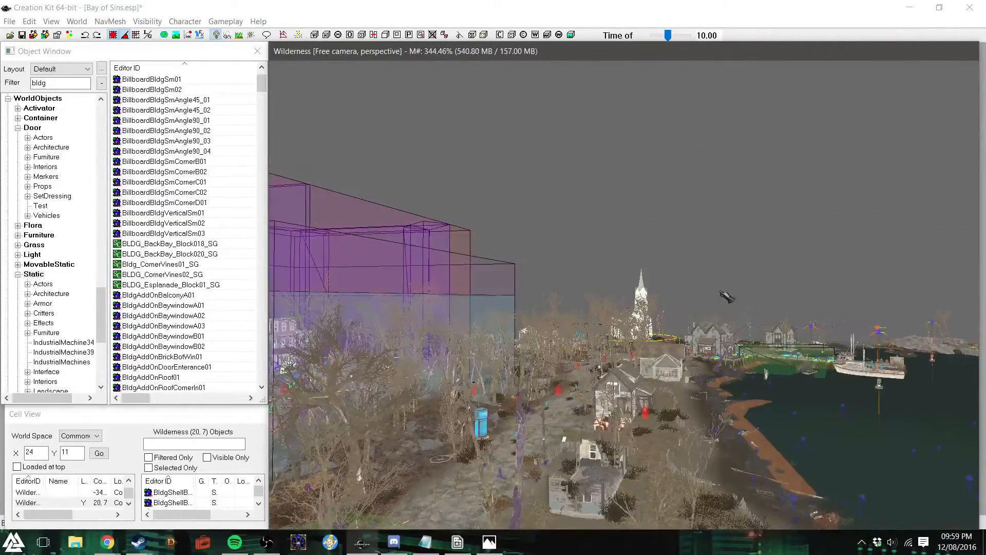
pyautogui.scroll(3, 728, 296)
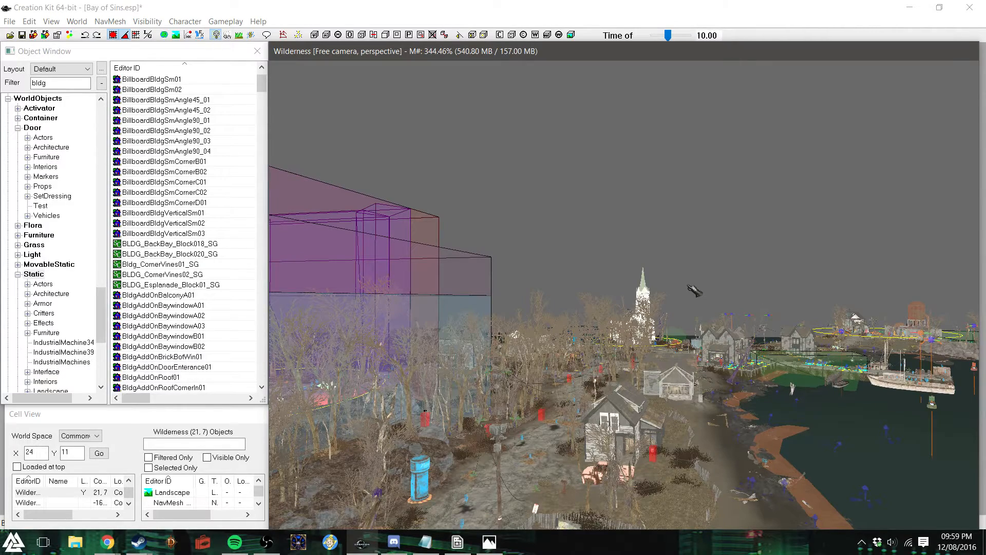
pyautogui.scroll(2, 597, 282)
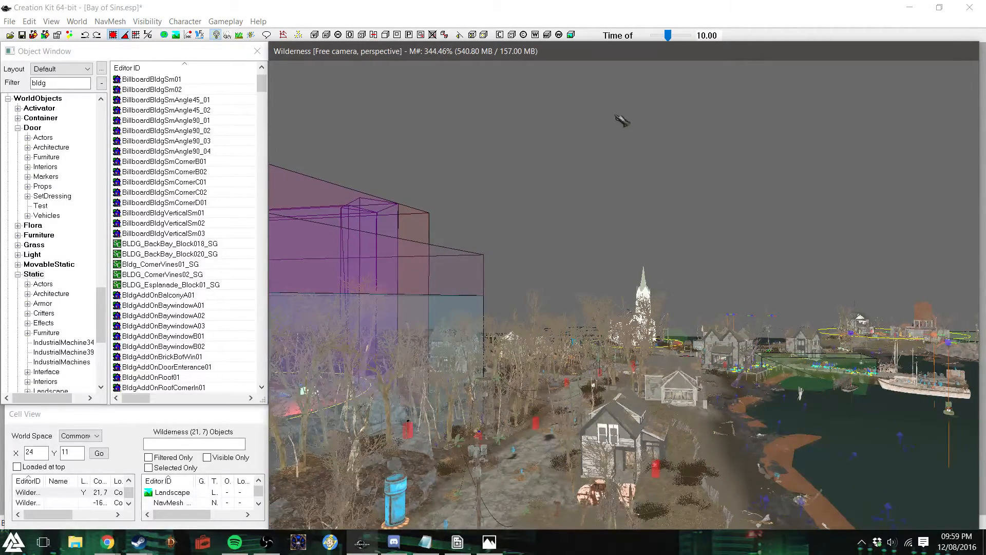
pyautogui.scroll(6, 584, 194)
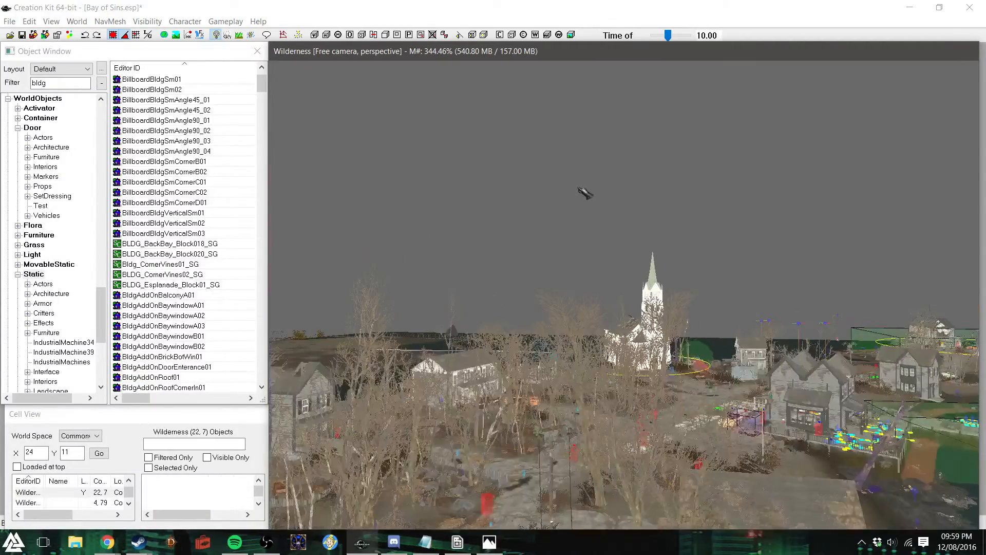
# Examine the row of houses on the open land beyond the settlement, at ground level and from above
pyautogui.scroll(5, 585, 193)
pyautogui.keyDown('shift'); pyautogui.moveTo(615, 233); pyautogui.dragTo(547, 233, button='middle'); pyautogui.keyUp('shift')
pyautogui.scroll(4, 577, 235)
pyautogui.scroll(3, 548, 237)
pyautogui.scroll(3, 515, 246)
pyautogui.press('w')
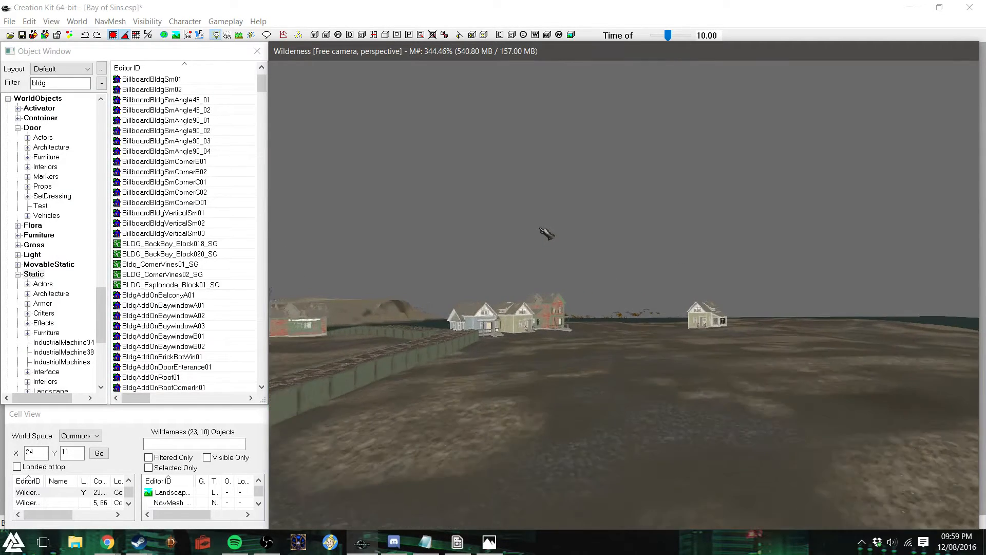
pyautogui.press('w')
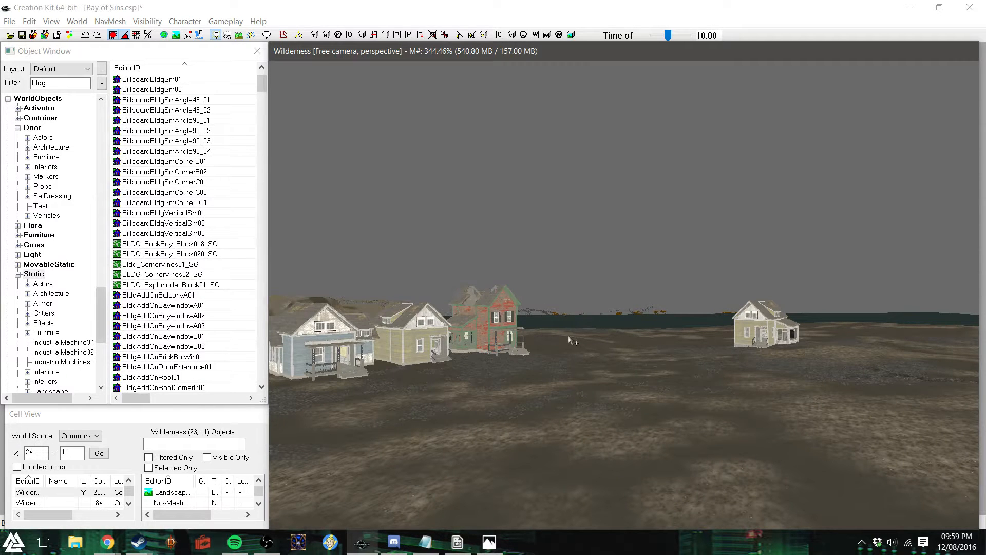
pyautogui.press('w')
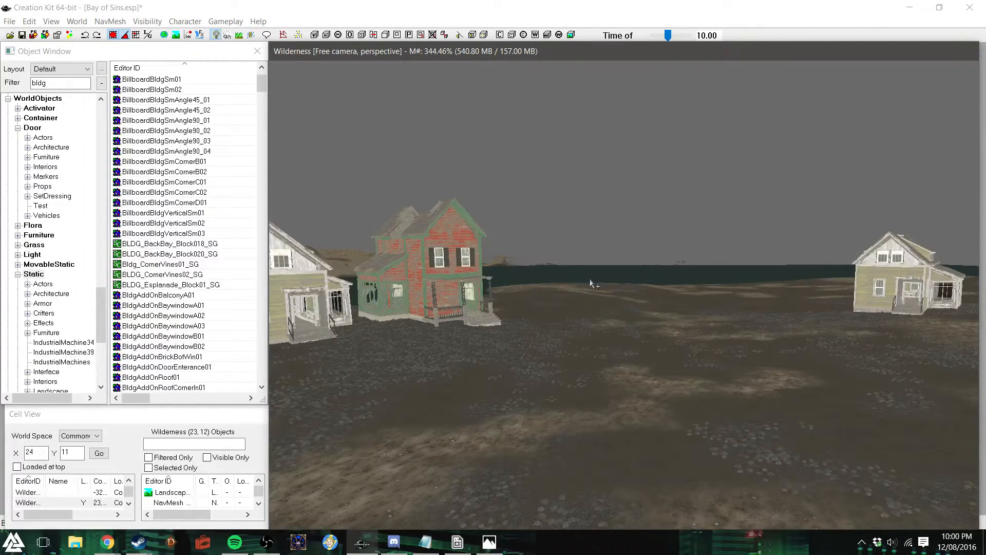
pyautogui.click(445, 274)
pyautogui.keyDown('shift'); pyautogui.moveTo(446, 274); pyautogui.dragTo(503, 309, button='middle'); pyautogui.keyUp('shift')
pyautogui.scroll(-3, 500, 309)
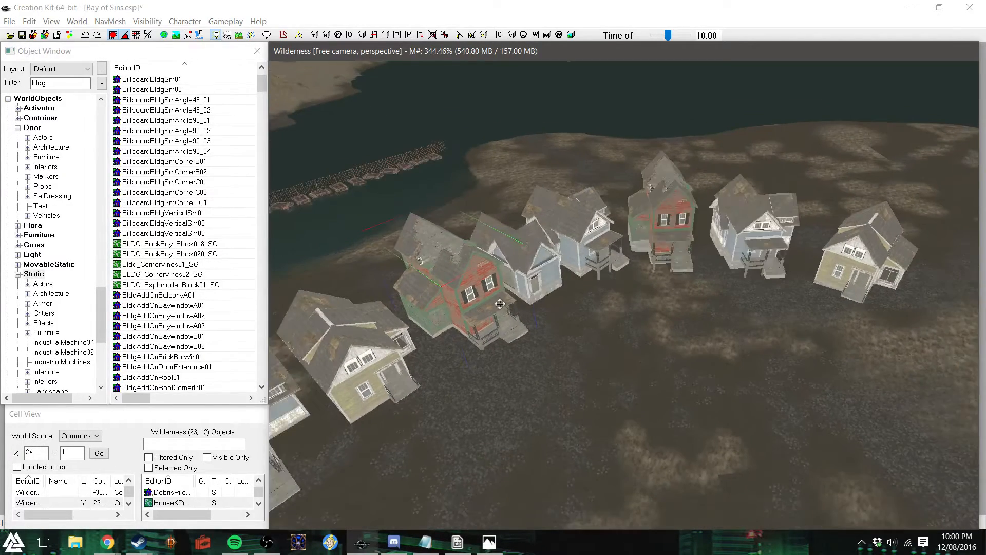
# Examine the long wall near the houses by selecting several of its barricade panels and one of the crates on top
pyautogui.scroll(4, 500, 309)
pyautogui.keyDown('shift'); pyautogui.moveTo(500, 307); pyautogui.dragTo(372, 292, button='middle'); pyautogui.keyUp('shift')
pyautogui.keyDown('shift'); pyautogui.moveTo(448, 311); pyautogui.dragTo(457, 361, button='middle'); pyautogui.keyUp('shift')
pyautogui.scroll(3, 432, 331)
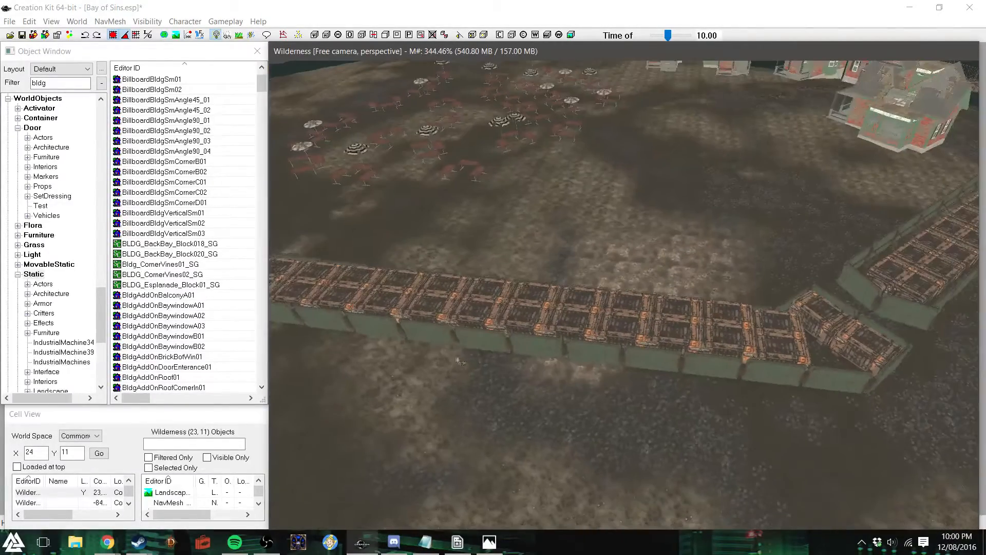
pyautogui.click(547, 355)
pyautogui.keyDown('ctrl'); pyautogui.click(583, 349); pyautogui.keyUp('ctrl')
pyautogui.keyDown('ctrl'); pyautogui.click(654, 359); pyautogui.keyUp('ctrl')
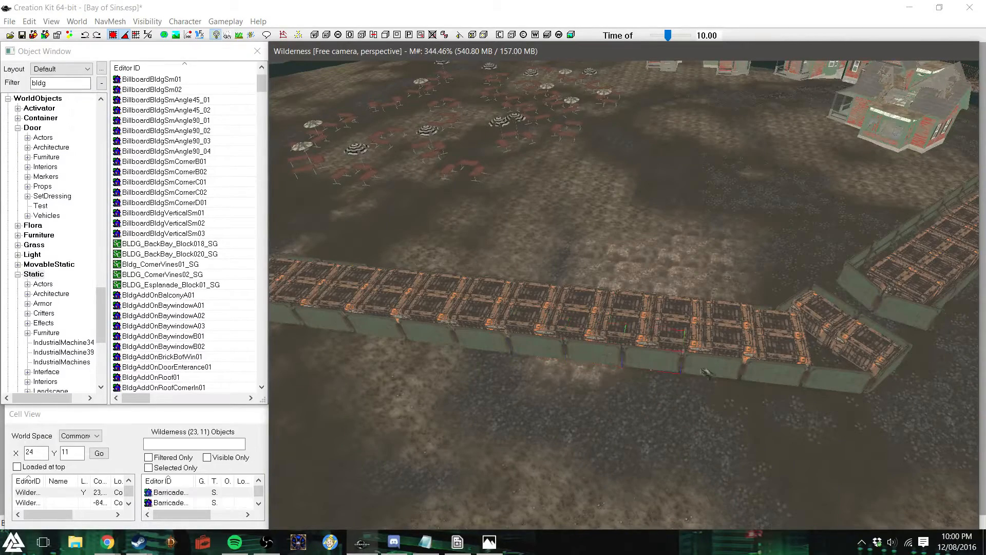
pyautogui.click(682, 333)
pyautogui.scroll(-3, 575, 415)
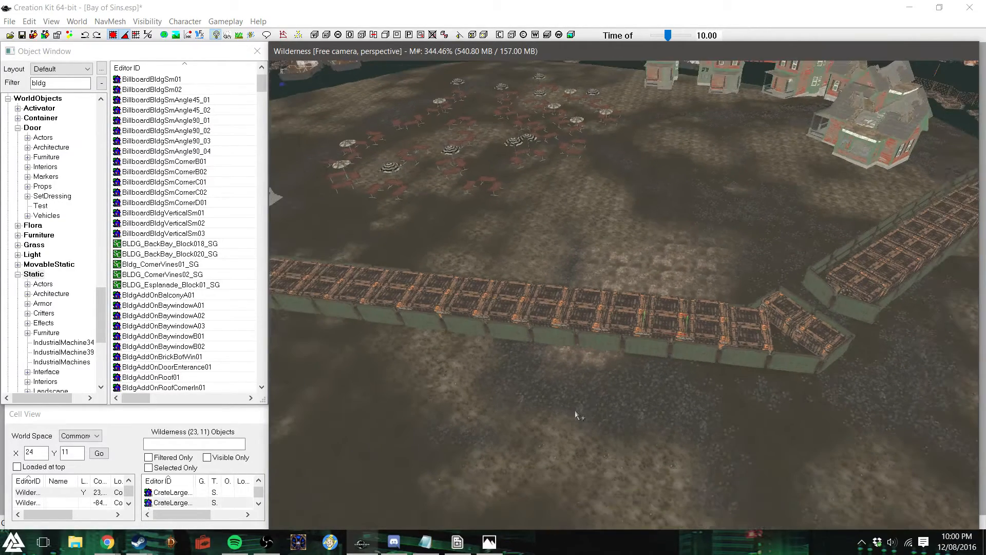
# Place BLDG_BackBay_Block018_SG on the open ground in front of the wall as a preview and delete it again
pyautogui.keyDown('shift'); pyautogui.moveTo(576, 413); pyautogui.dragTo(592, 424, button='middle'); pyautogui.keyUp('shift')
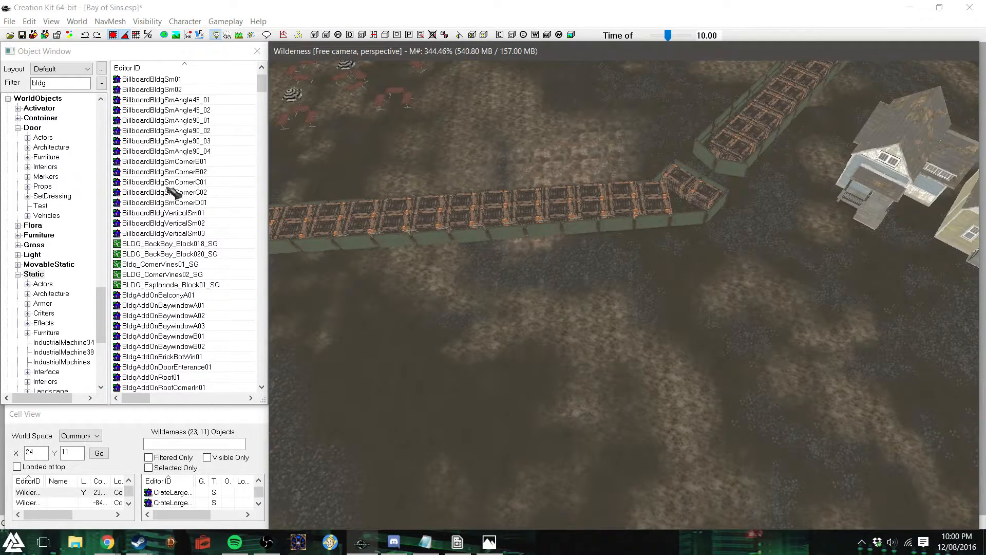
pyautogui.scroll(-3, 176, 224)
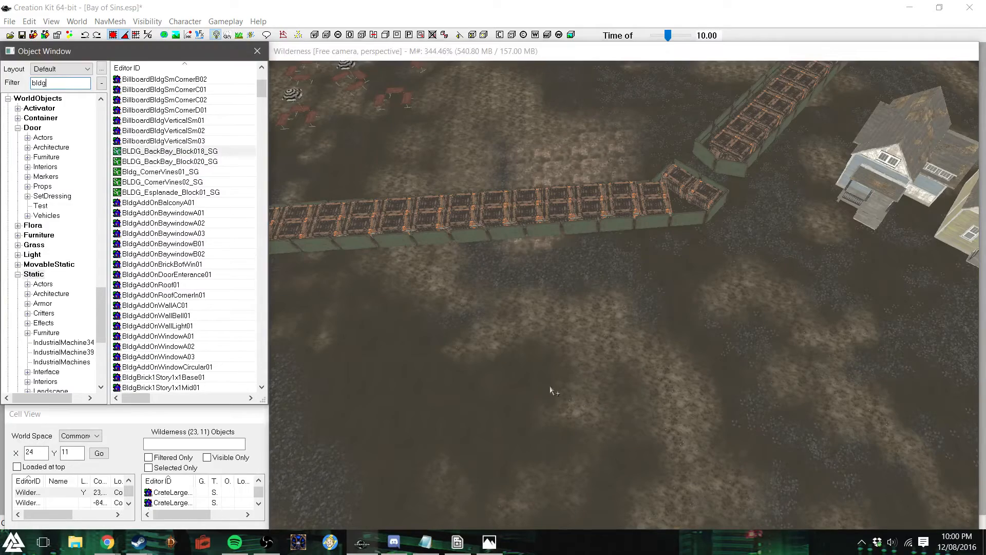
pyautogui.moveTo(550, 383); pyautogui.dragTo(551, 384)
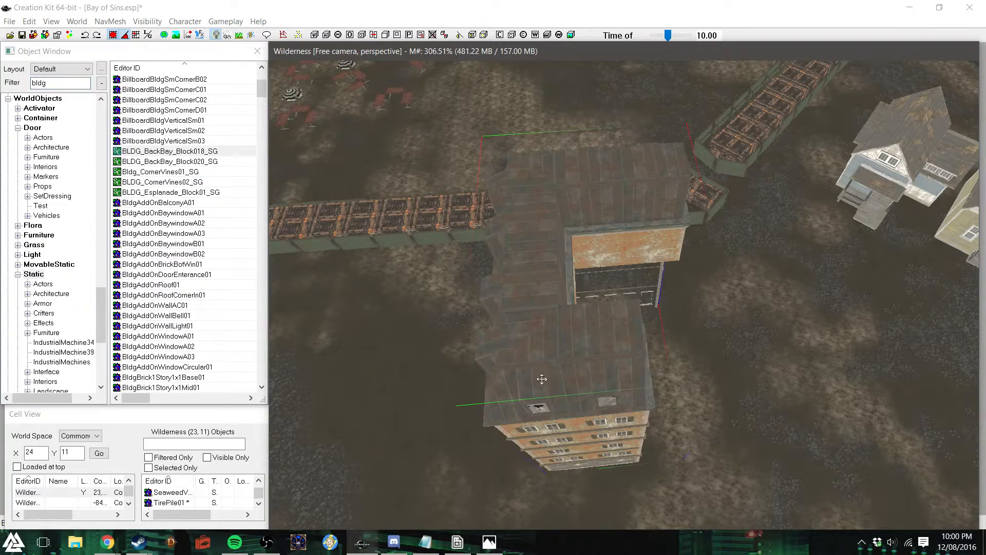
pyautogui.press('shift')
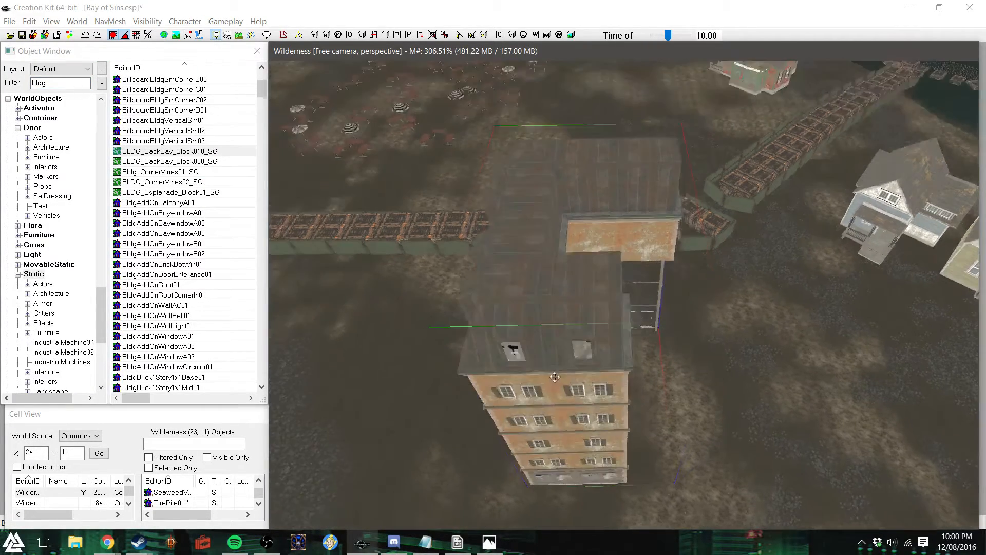
pyautogui.moveTo(559, 370); pyautogui.dragTo(575, 349, button='right')
pyautogui.press('Delete')
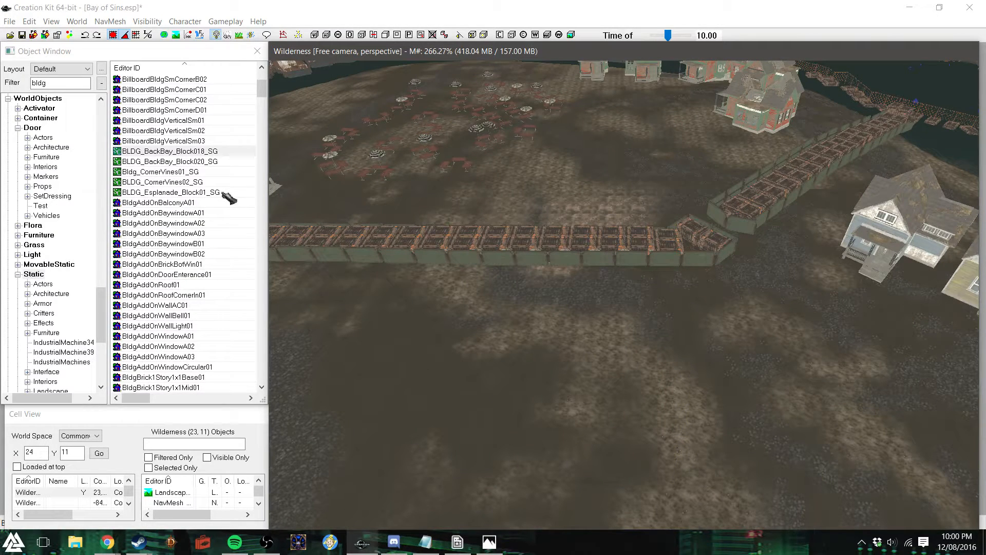
# Place the static BldgBrick1Story1x1Base01 on the open ground as a preview and remove it again
pyautogui.scroll(-15, 203, 218)
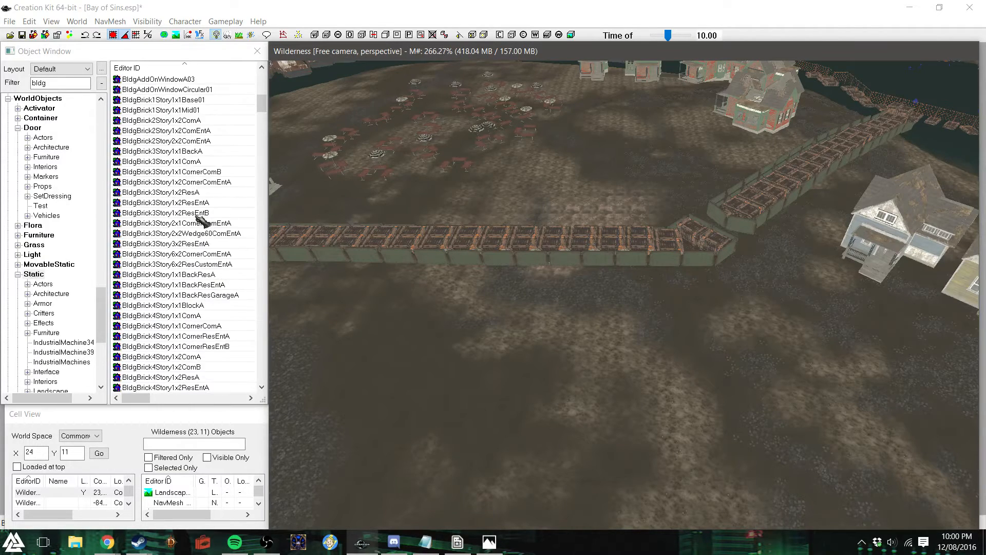
pyautogui.scroll(3, 202, 216)
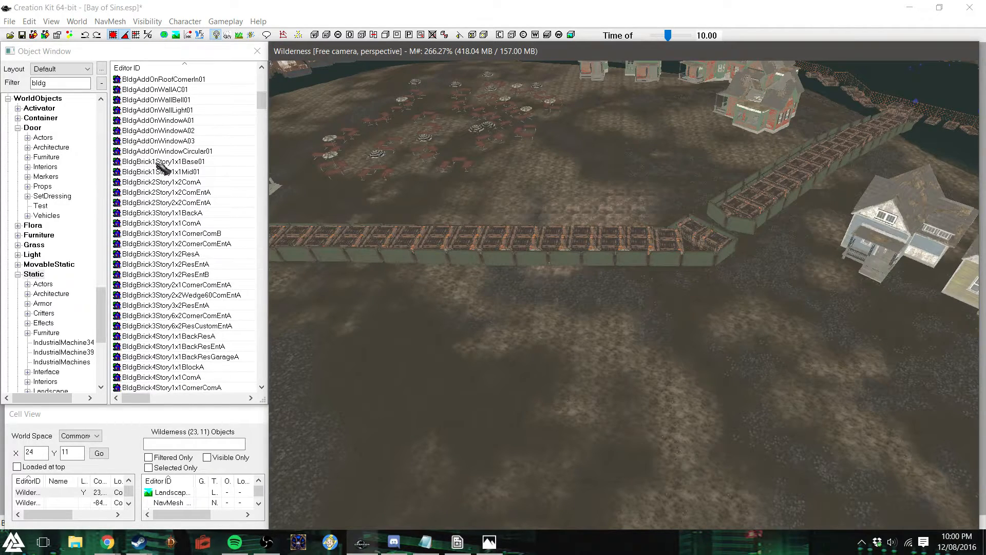
pyautogui.moveTo(561, 384); pyautogui.dragTo(560, 382)
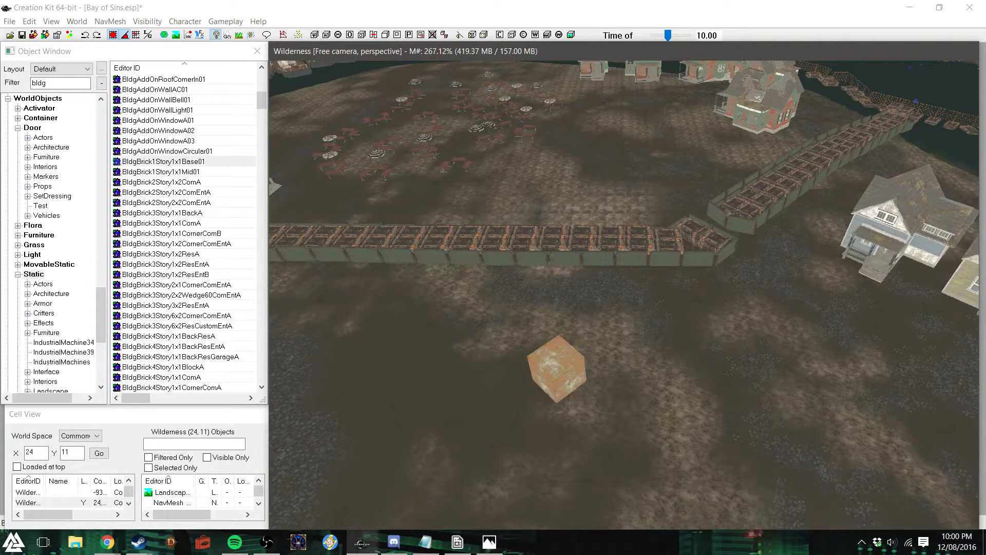
pyautogui.moveTo(559, 371); pyautogui.dragTo(584, 370, button='right')
pyautogui.press('Delete')
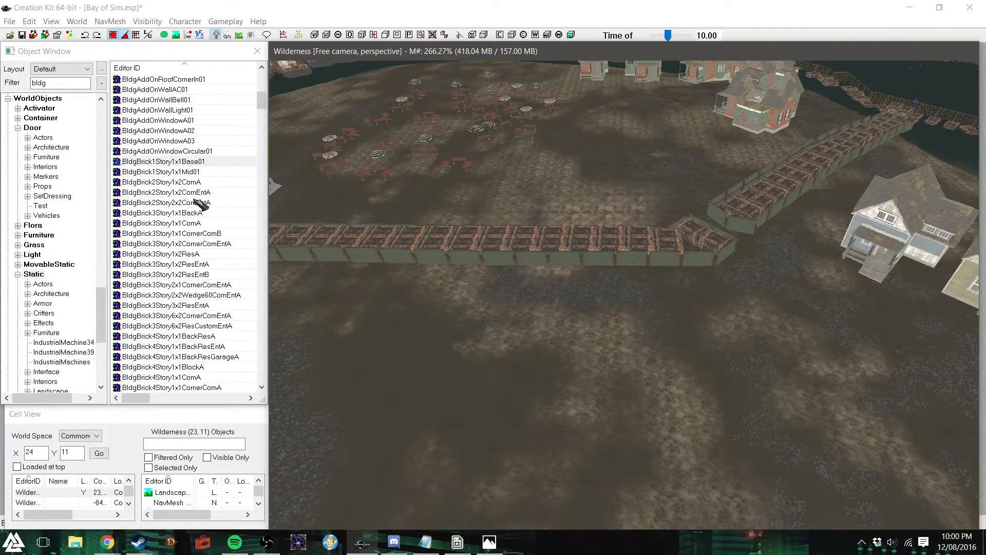
# Place the glass piece BldGlassBroke01 on the open ground as a preview and delete it again
pyautogui.scroll(-8, 198, 203)
pyautogui.scroll(-12, 200, 205)
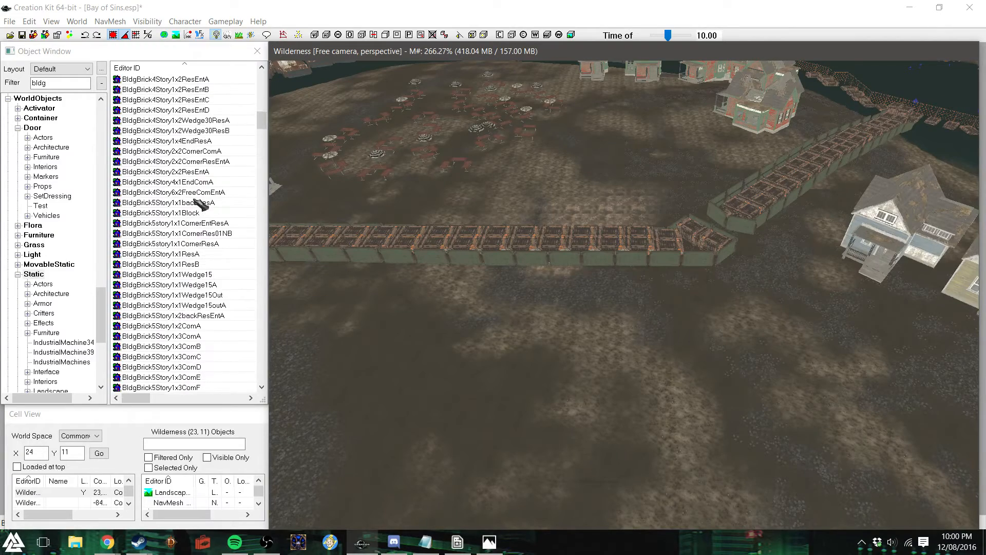
pyautogui.scroll(-3, 197, 202)
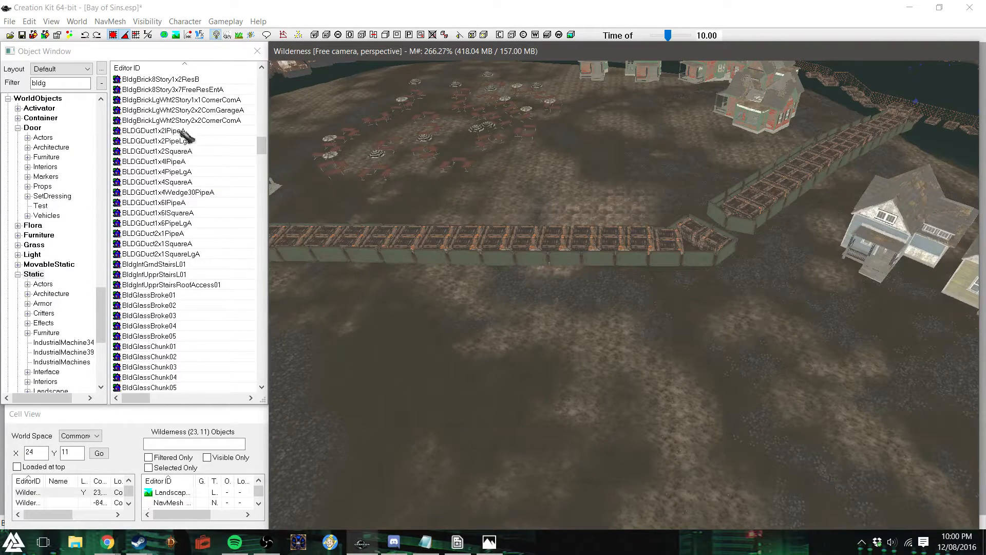
pyautogui.scroll(-4, 182, 226)
pyautogui.moveTo(154, 203); pyautogui.dragTo(526, 391)
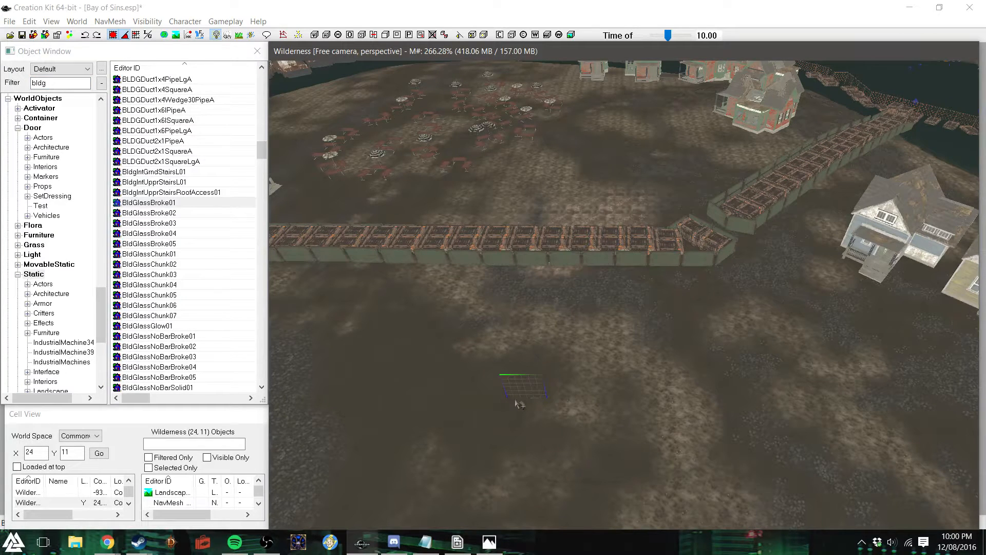
pyautogui.press('Delete')
# Place the shell door piece BldgShellAngleComDoor01 on the open ground as a preview and delete it again
pyautogui.scroll(-11, 222, 266)
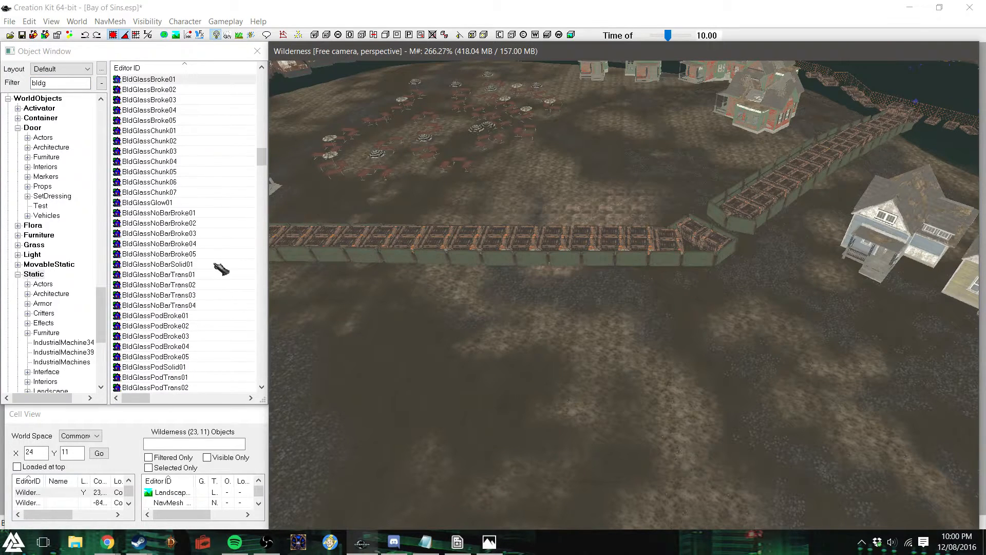
pyautogui.scroll(-12, 193, 238)
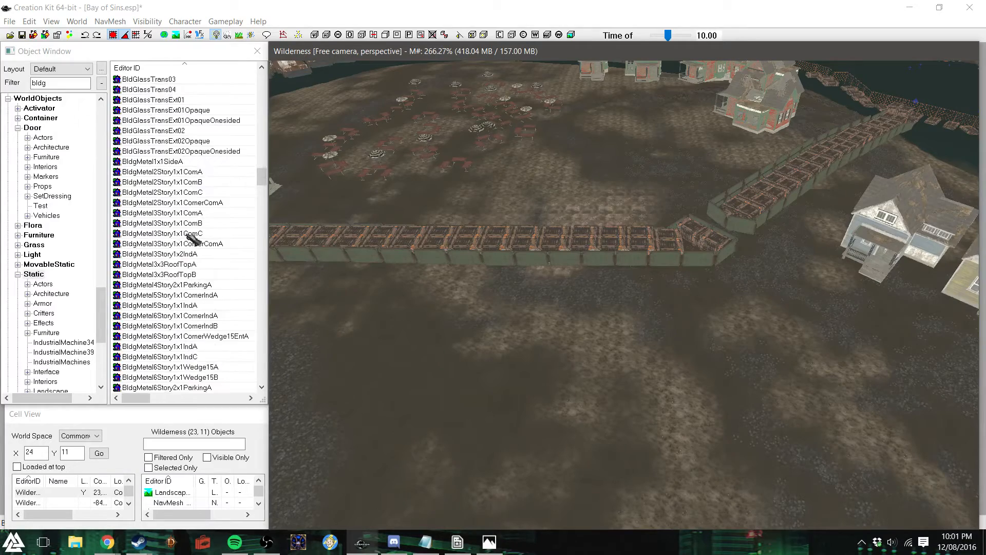
pyautogui.scroll(-8, 193, 238)
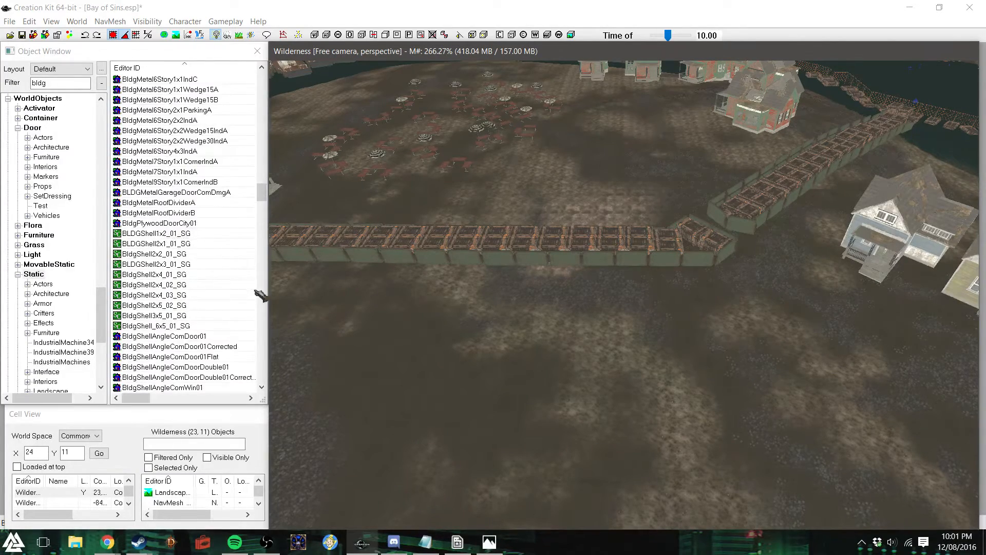
pyautogui.scroll(-1, 201, 268)
pyautogui.scroll(1, 200, 268)
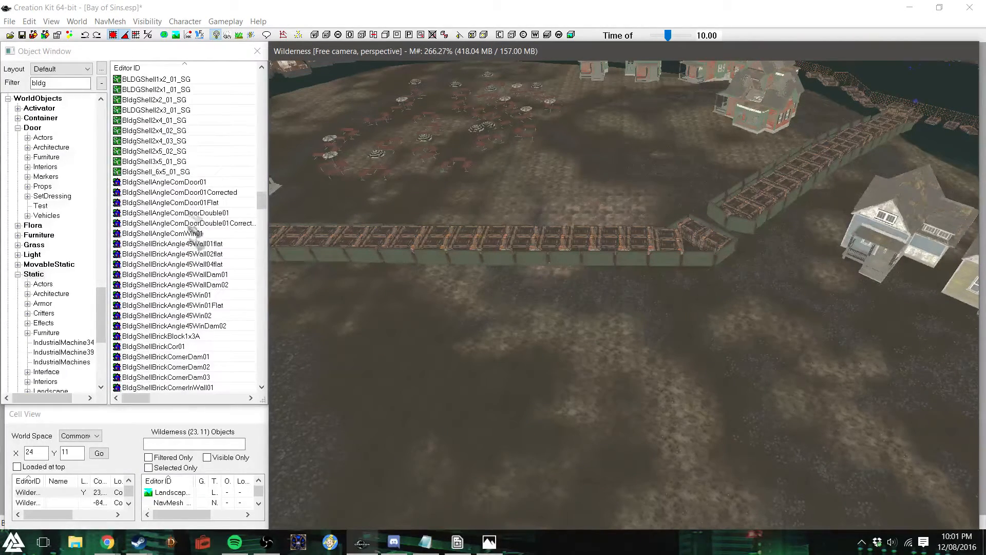
pyautogui.moveTo(175, 183); pyautogui.dragTo(610, 414)
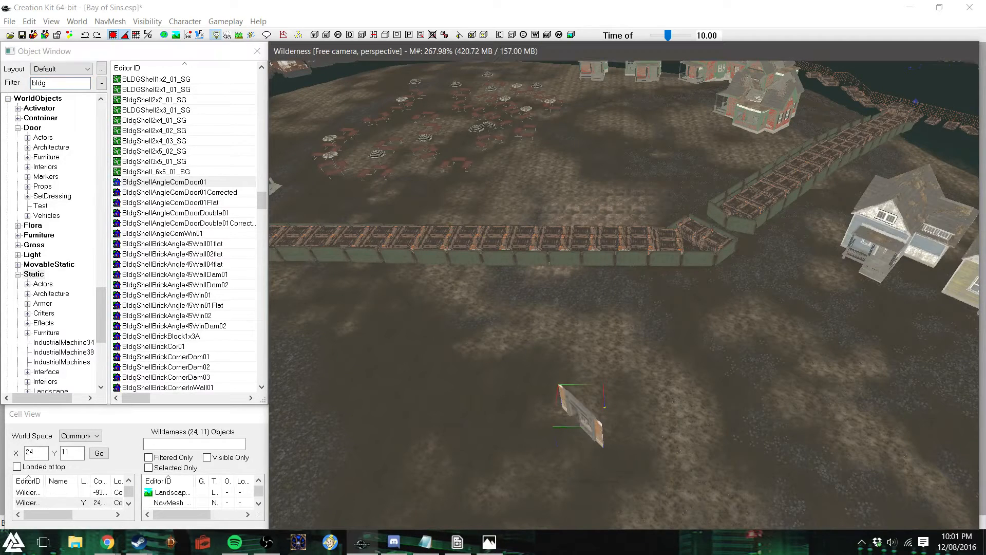
pyautogui.moveTo(610, 414); pyautogui.dragTo(599, 425, button='right')
pyautogui.press('Delete')
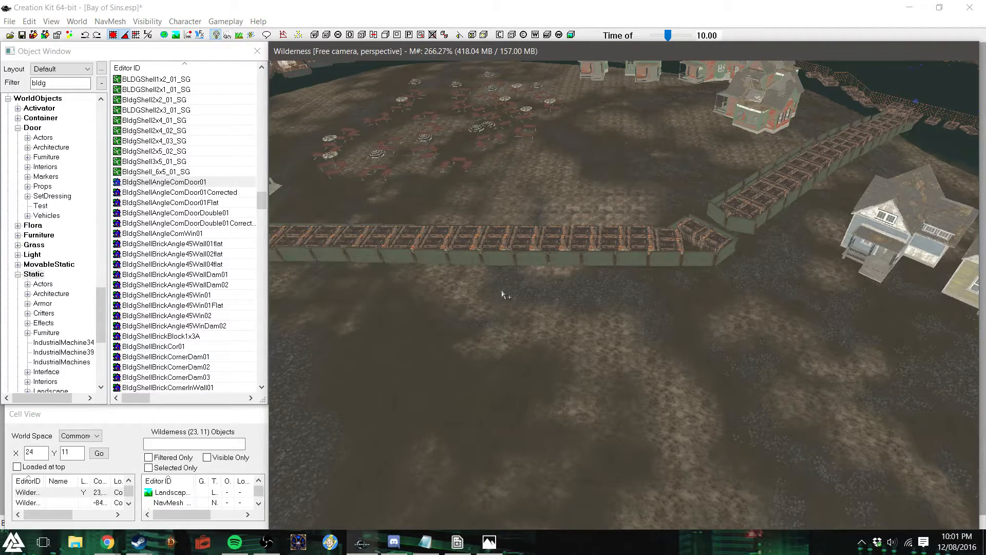
# Examine the row of houses again, including the yellow end house, and the empty land beside it
pyautogui.moveTo(502, 293); pyautogui.dragTo(597, 293, button='middle')
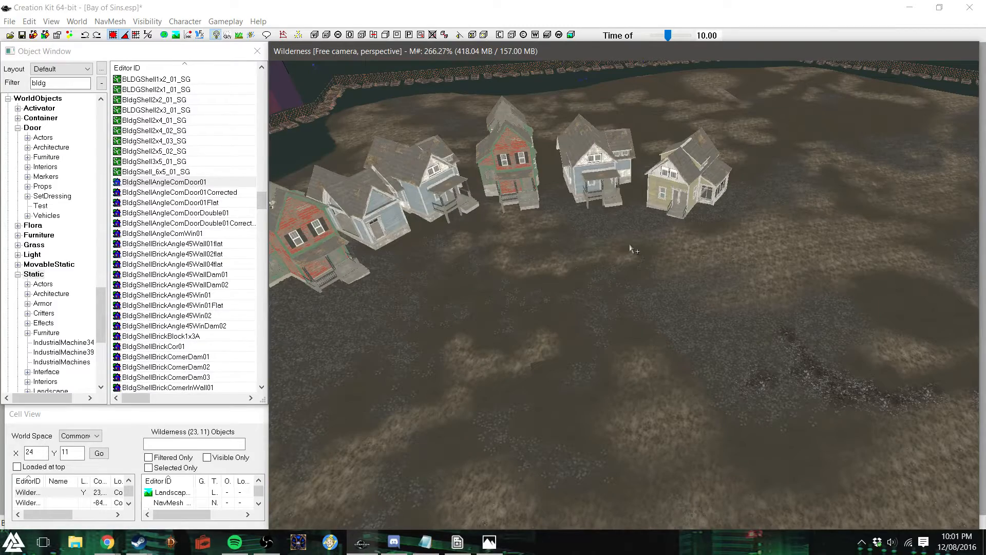
pyautogui.keyDown('shift'); pyautogui.moveTo(631, 249); pyautogui.dragTo(577, 277, button='middle'); pyautogui.keyUp('shift')
pyautogui.scroll(5, 582, 275)
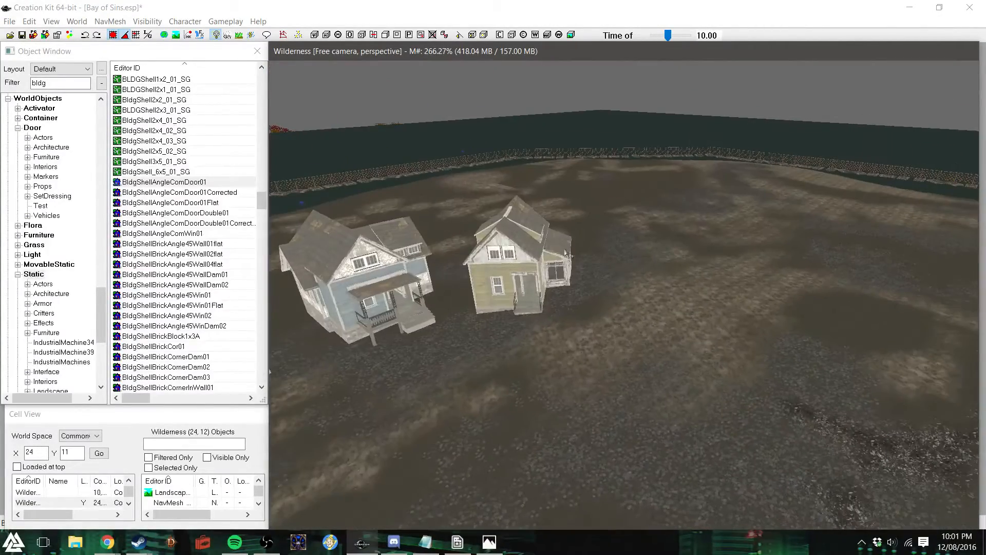
pyautogui.click(578, 274)
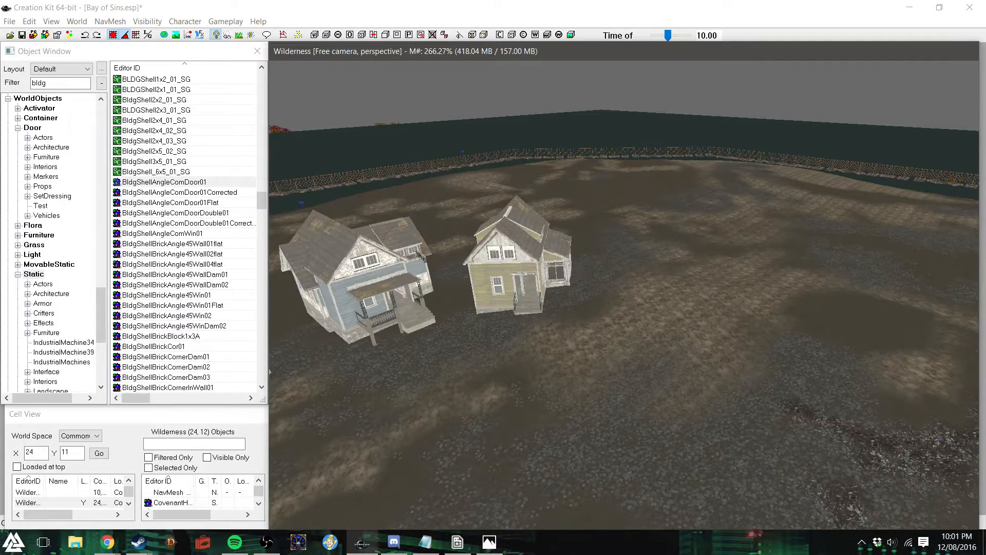
pyautogui.keyDown('shift'); pyautogui.moveTo(488, 269); pyautogui.dragTo(481, 272, button='middle'); pyautogui.keyUp('shift')
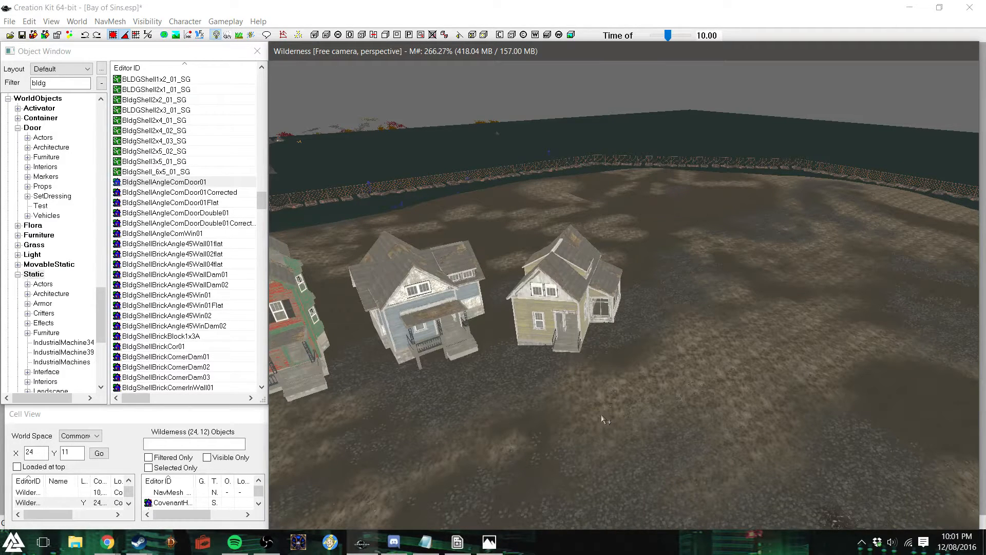
pyautogui.keyDown('shift'); pyautogui.moveTo(601, 415); pyautogui.dragTo(657, 409, button='middle'); pyautogui.keyUp('shift')
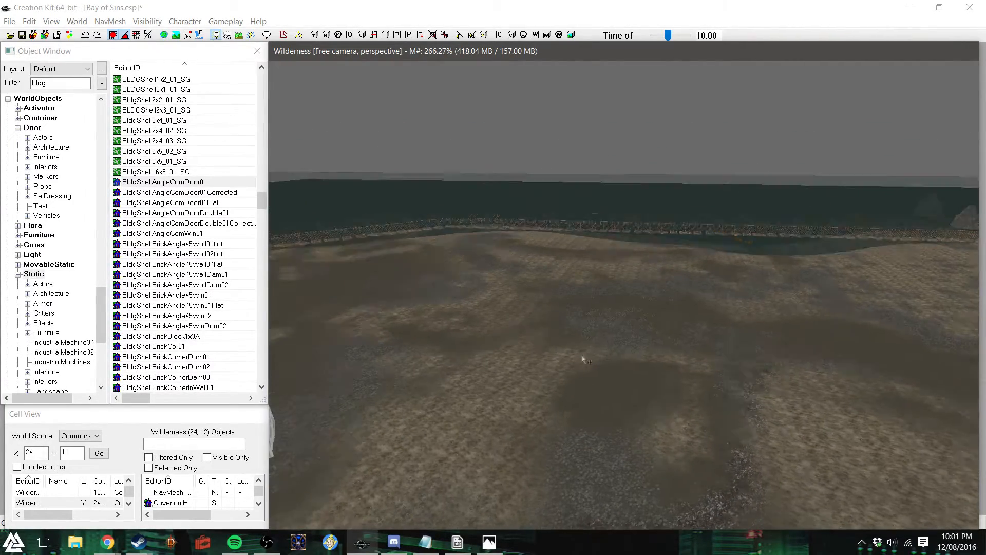
pyautogui.keyDown('shift'); pyautogui.moveTo(587, 357); pyautogui.dragTo(574, 355, button='middle'); pyautogui.keyUp('shift')
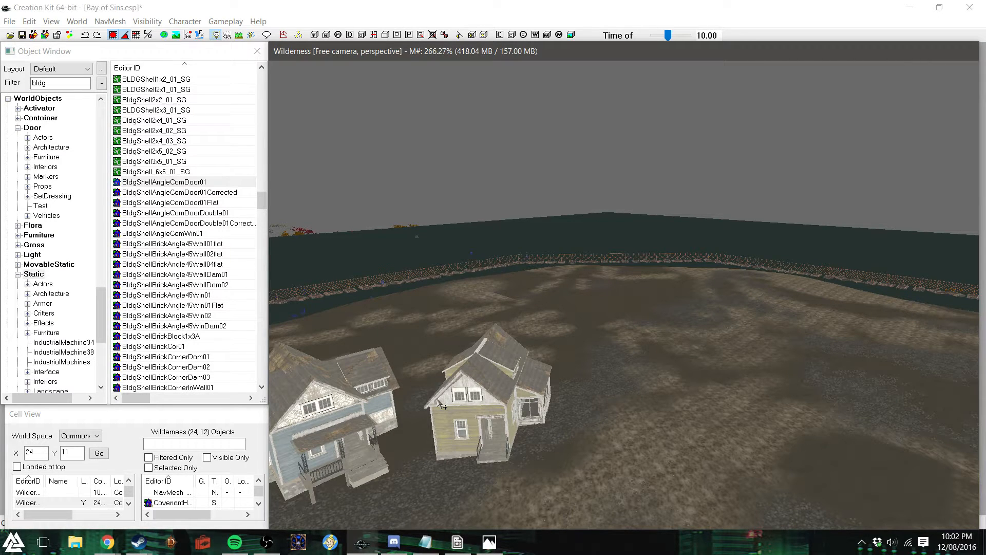
pyautogui.keyDown('shift'); pyautogui.moveTo(433, 395); pyautogui.dragTo(498, 398, button='middle'); pyautogui.keyUp('shift')
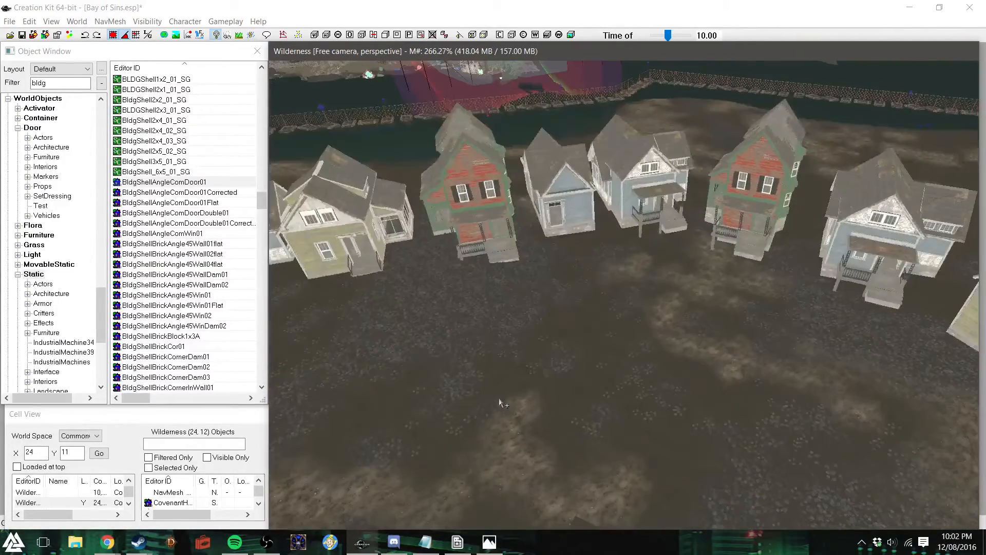
# Inspect the reference of the white church across the water and close it without changes
pyautogui.scroll(4, 571, 341)
pyautogui.keyDown('shift'); pyautogui.moveTo(571, 341); pyautogui.dragTo(683, 349, button='middle'); pyautogui.keyUp('shift')
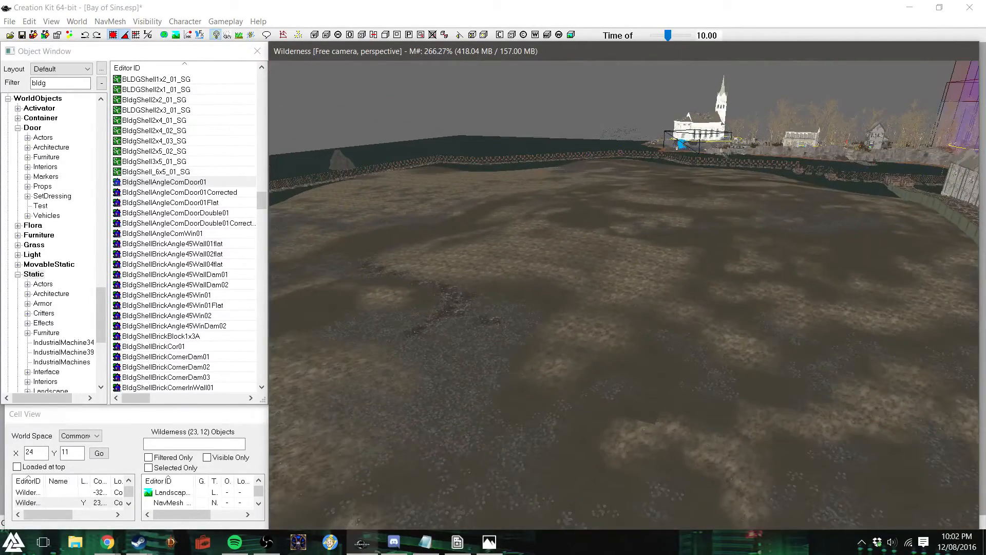
pyautogui.doubleClick(713, 124)
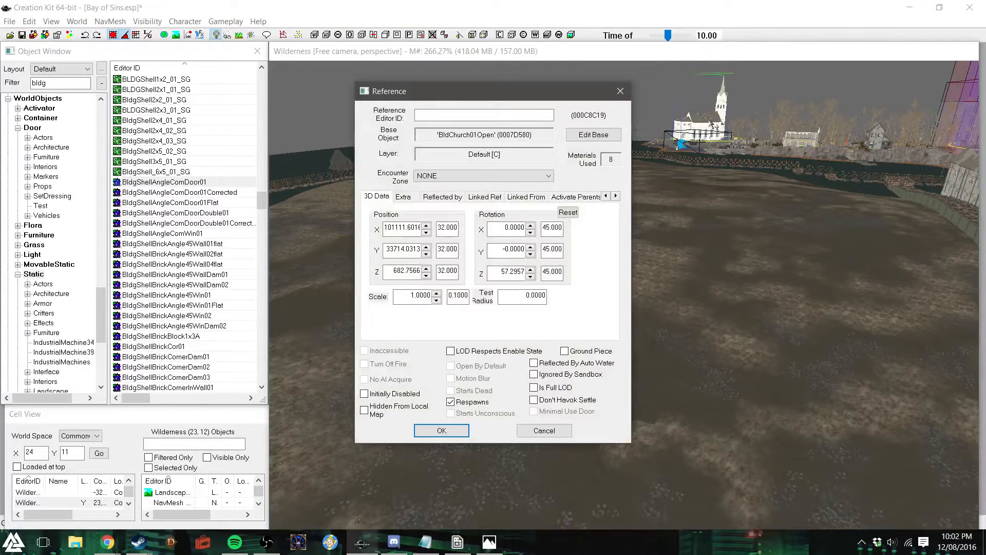
pyautogui.click(620, 90)
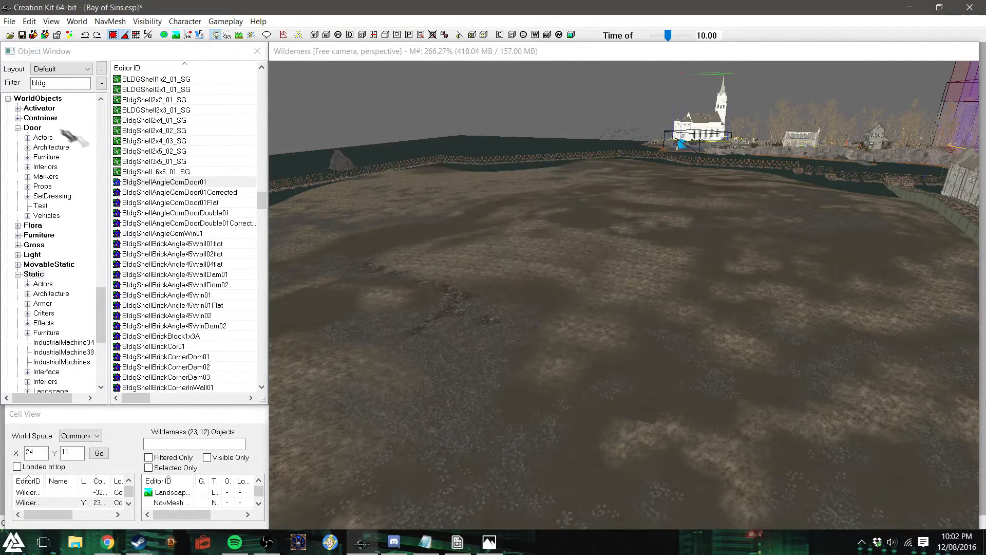
# Filter the objects by "bldchur" and place the church BldChurch01, rotated and moved to one side of the open ground
pyautogui.click(54, 84)
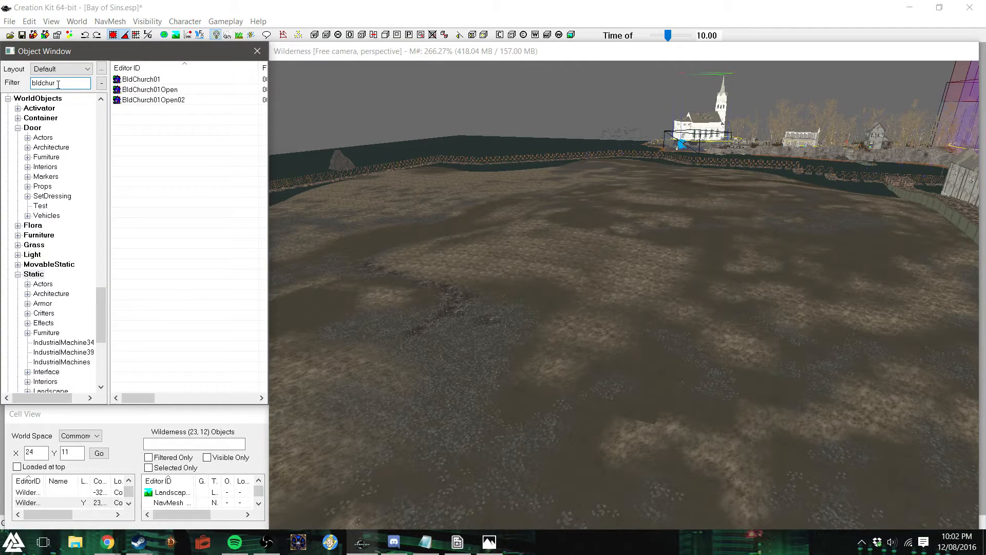
pyautogui.moveTo(134, 79); pyautogui.dragTo(682, 334)
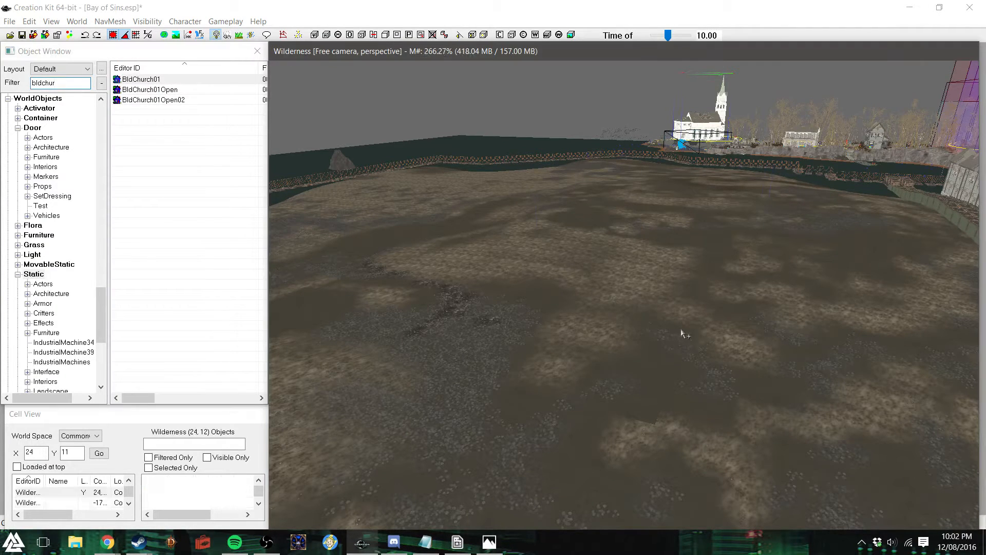
pyautogui.moveTo(683, 329); pyautogui.dragTo(750, 308, button='right')
pyautogui.moveTo(706, 297); pyautogui.dragTo(552, 303)
# Place the BldChurch01Open and BldChurch01Open02 variants beside the first church to form a row of three
pyautogui.moveTo(138, 90); pyautogui.dragTo(718, 308)
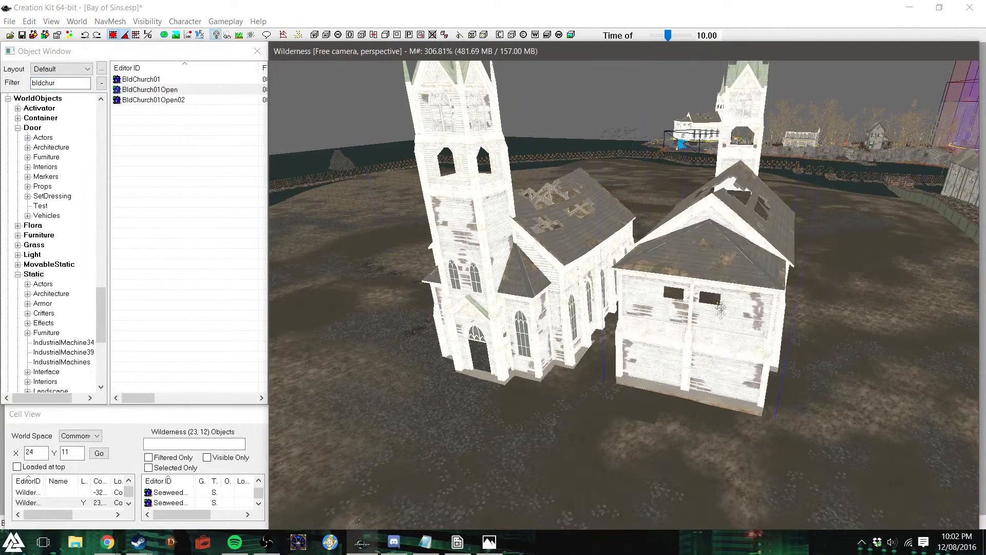
pyautogui.moveTo(745, 254); pyautogui.dragTo(718, 328)
pyautogui.moveTo(138, 99); pyautogui.dragTo(364, 284)
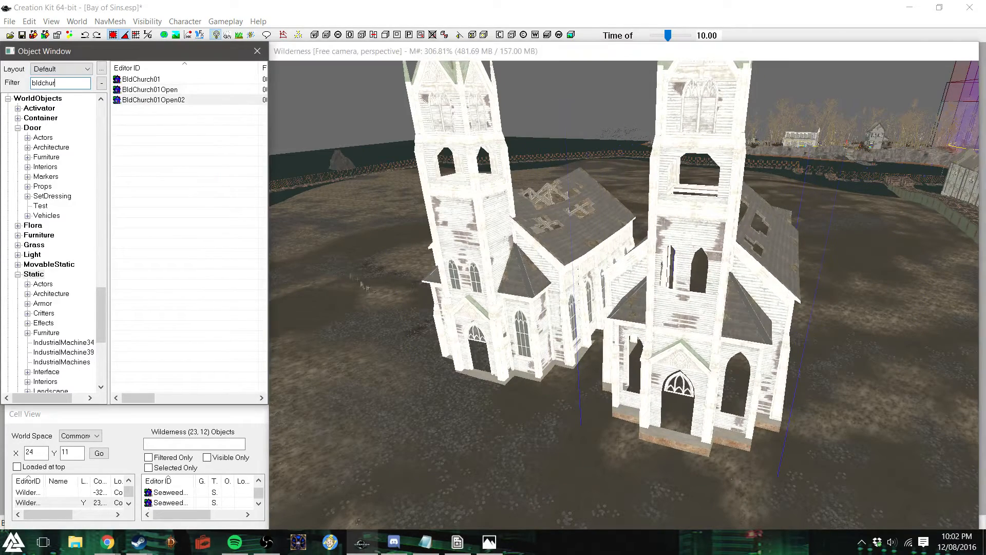
pyautogui.moveTo(887, 388); pyautogui.dragTo(885, 385)
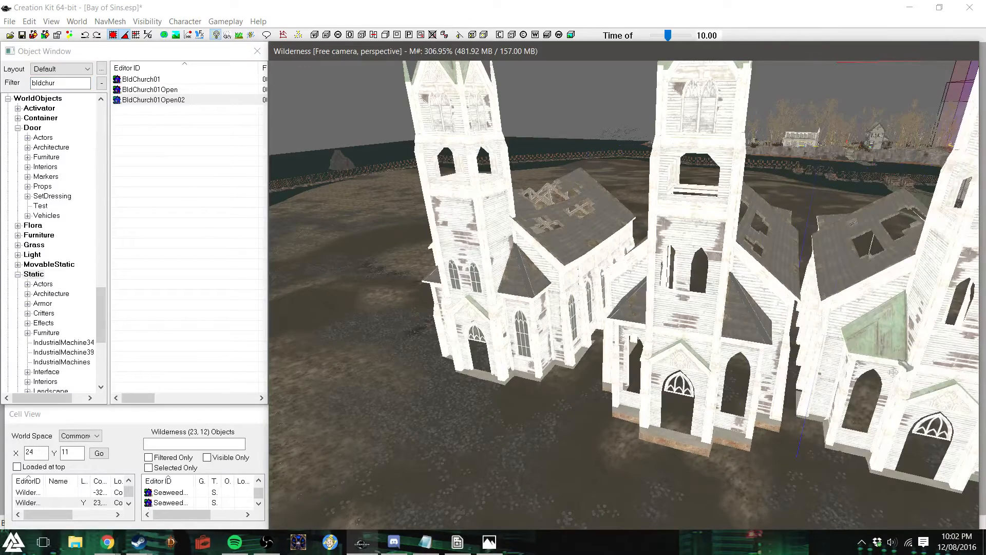
# Compare the three church variants from the front and from above, looking at their towers, windows and roofs
pyautogui.scroll(-5, 876, 366)
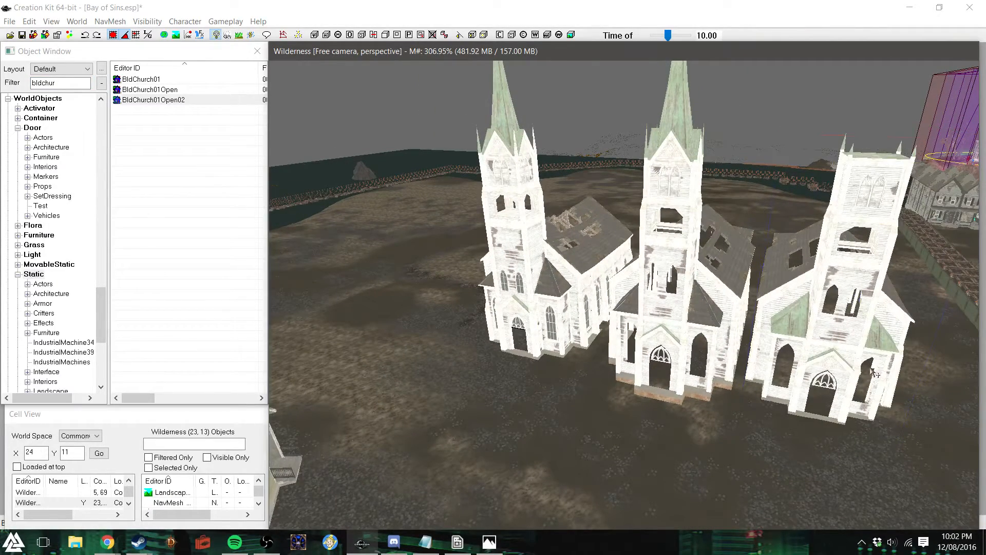
pyautogui.keyDown('shift'); pyautogui.moveTo(873, 370); pyautogui.dragTo(877, 371, button='middle'); pyautogui.keyUp('shift')
pyautogui.keyDown('shift'); pyautogui.moveTo(600, 365); pyautogui.dragTo(623, 346, button='middle'); pyautogui.keyUp('shift')
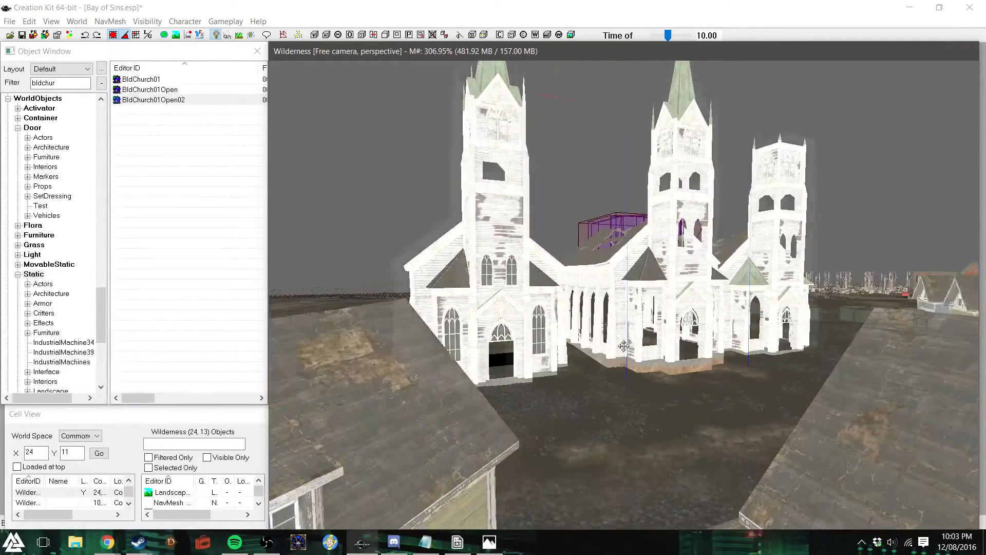
pyautogui.scroll(6, 623, 345)
pyautogui.keyDown('shift'); pyautogui.moveTo(625, 345); pyautogui.dragTo(633, 400, button='middle'); pyautogui.keyUp('shift')
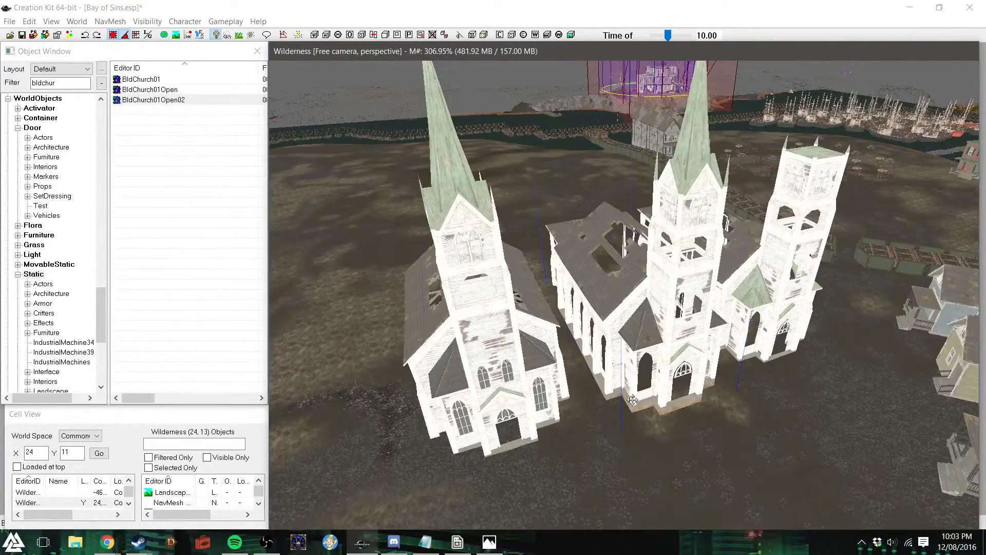
pyautogui.scroll(3, 632, 399)
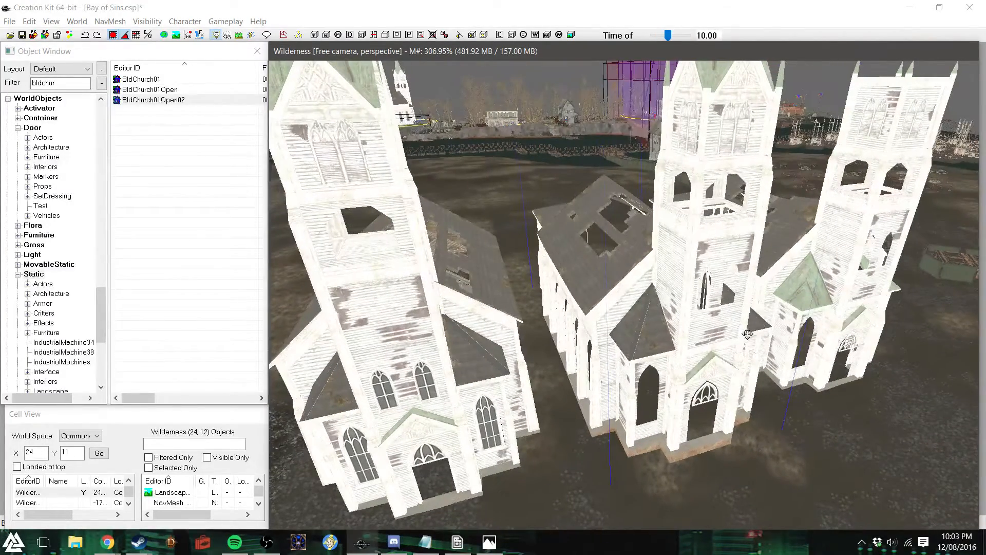
pyautogui.moveTo(747, 333); pyautogui.dragTo(737, 362, button='middle')
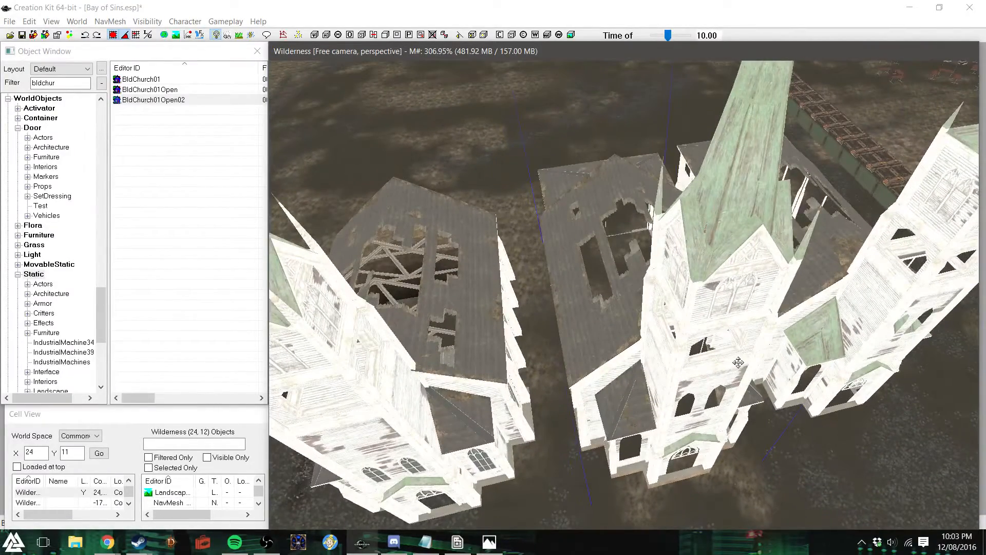
# Shift BldChurch01 closer to the middle church and examine its damaged roof, its interior and its front
pyautogui.click(399, 303)
pyautogui.moveTo(368, 345); pyautogui.dragTo(417, 329)
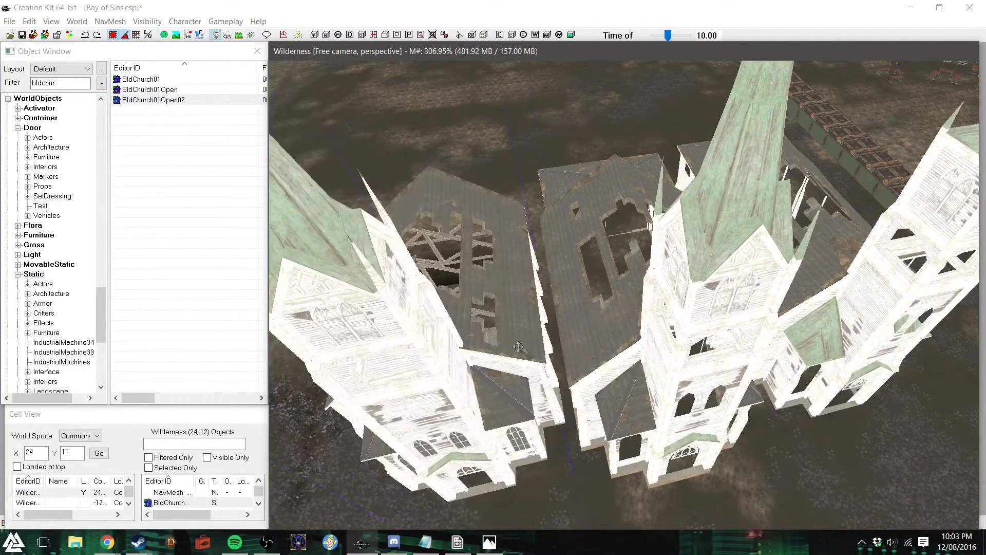
pyautogui.press('d')
pyautogui.moveTo(517, 346); pyautogui.dragTo(490, 341, button='middle')
pyautogui.scroll(4, 472, 345)
pyautogui.scroll(6, 491, 341)
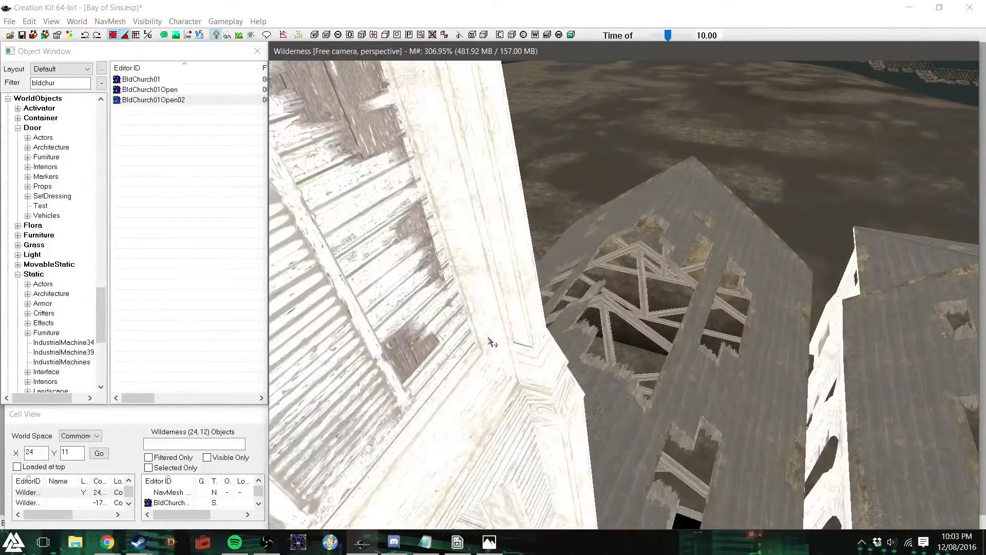
pyautogui.scroll(10, 490, 341)
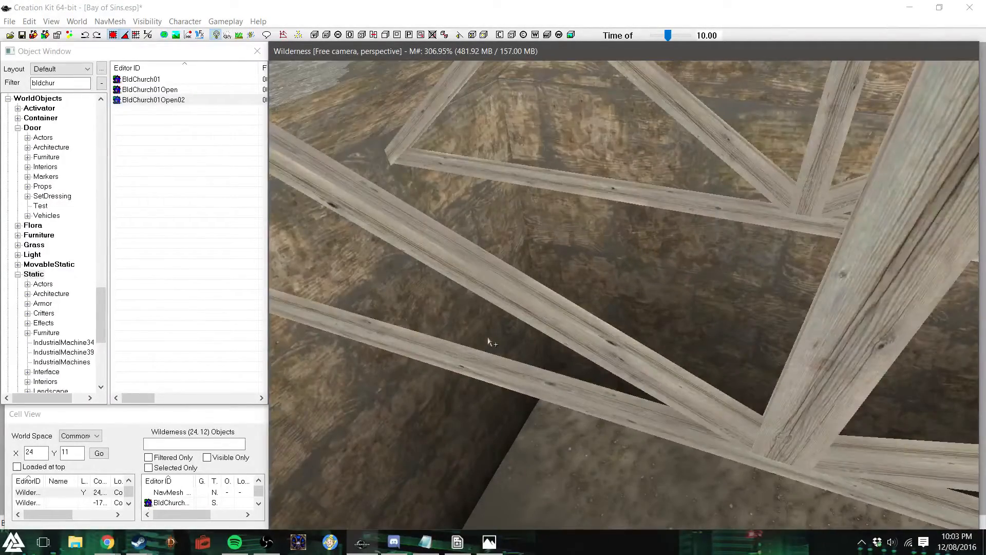
pyautogui.scroll(10, 477, 361)
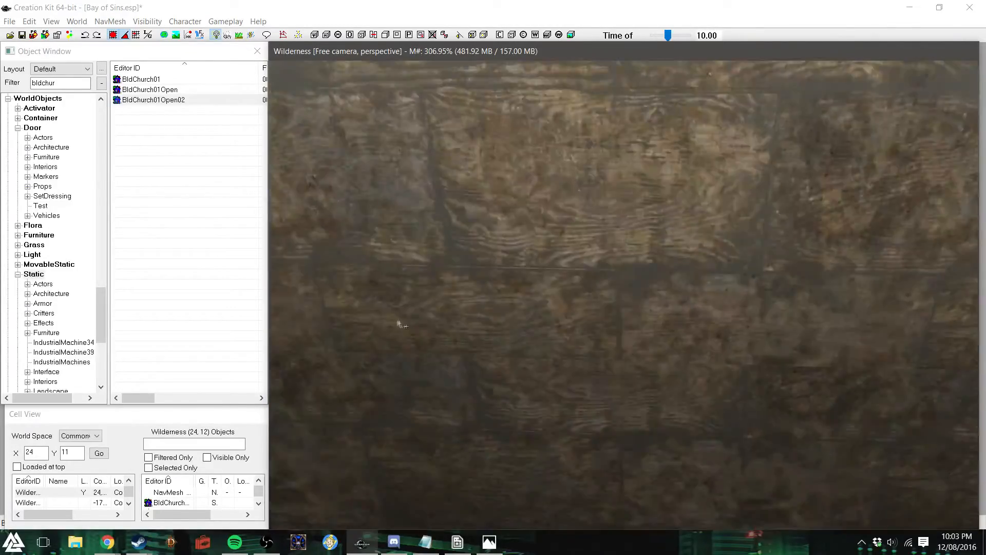
pyautogui.keyDown('shift'); pyautogui.moveTo(398, 324); pyautogui.dragTo(625, 332, button='middle'); pyautogui.keyUp('shift')
pyautogui.scroll(10, 626, 349)
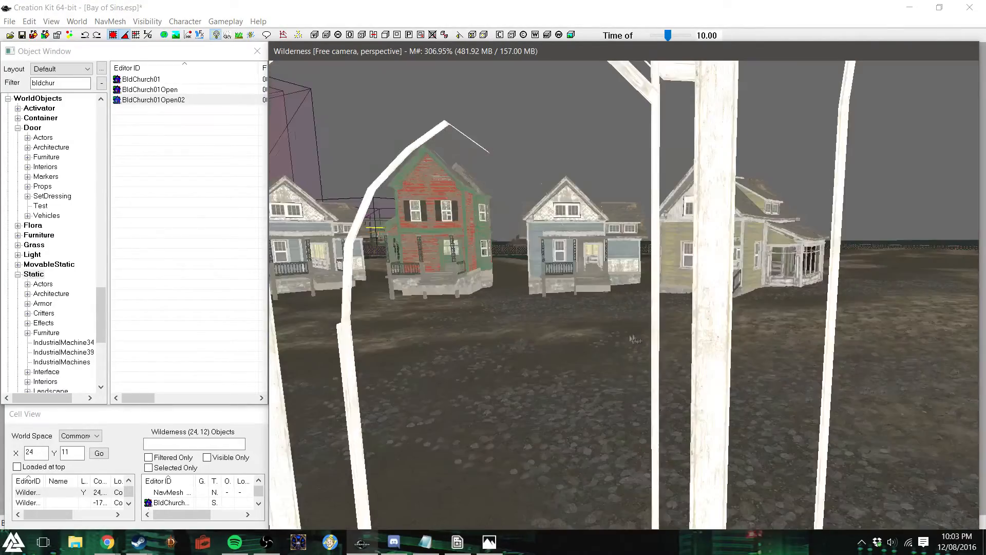
pyautogui.keyDown('shift'); pyautogui.moveTo(631, 338); pyautogui.dragTo(502, 343, button='middle'); pyautogui.keyUp('shift')
pyautogui.scroll(-12, 497, 343)
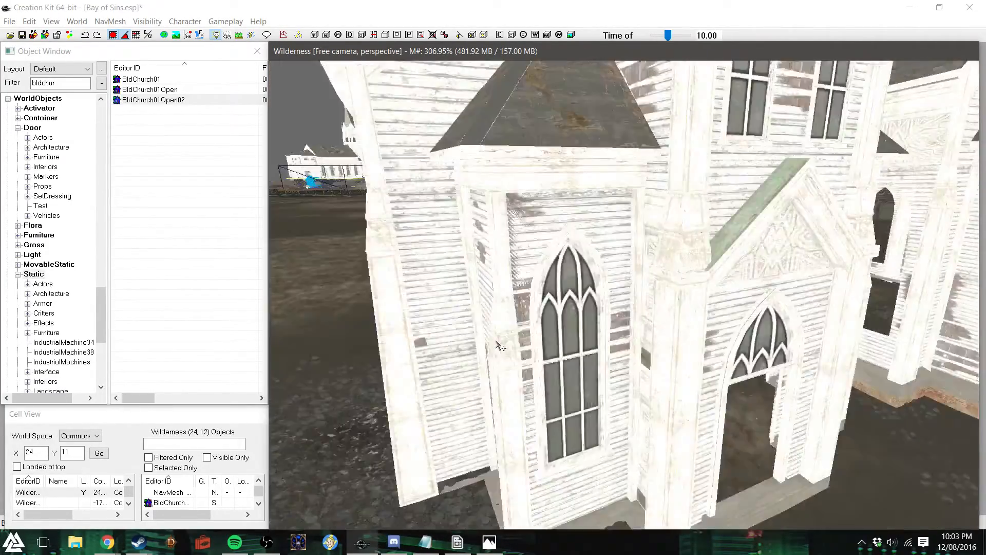
pyautogui.scroll(-5, 497, 345)
# Delete the preview churches BldChurch01 and BldChurch01Open, keeping only BldChurch01Open02 on the open ground
pyautogui.click(610, 341)
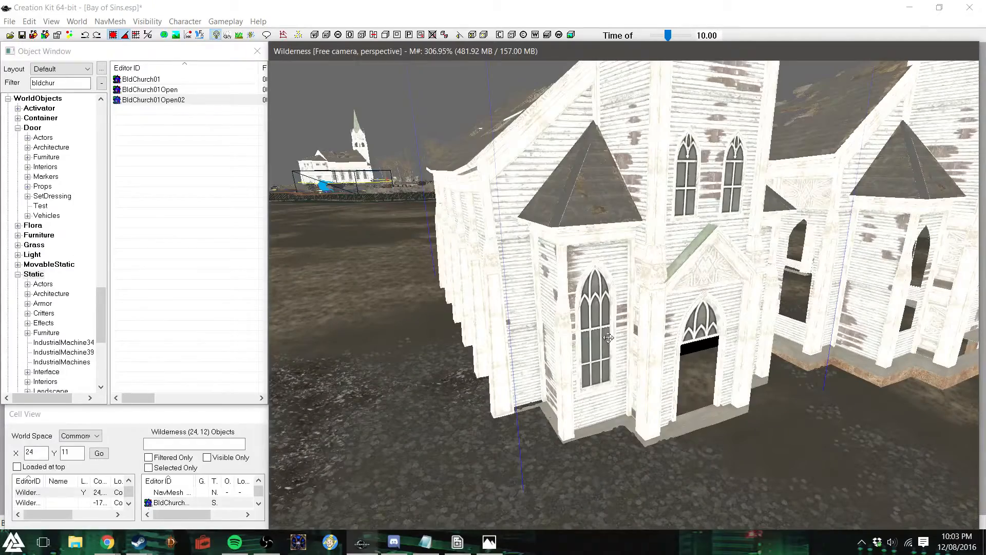
pyautogui.press('Delete')
pyautogui.keyDown('shift'); pyautogui.moveTo(831, 251); pyautogui.dragTo(895, 401, button='middle'); pyautogui.keyUp('shift')
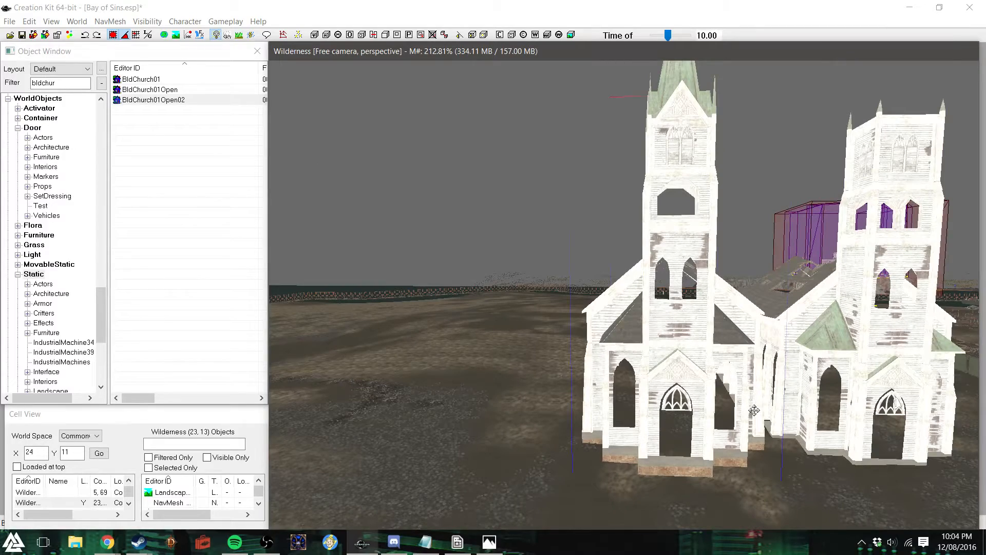
pyautogui.keyDown('shift'); pyautogui.moveTo(720, 359); pyautogui.dragTo(733, 405, button='middle'); pyautogui.keyUp('shift')
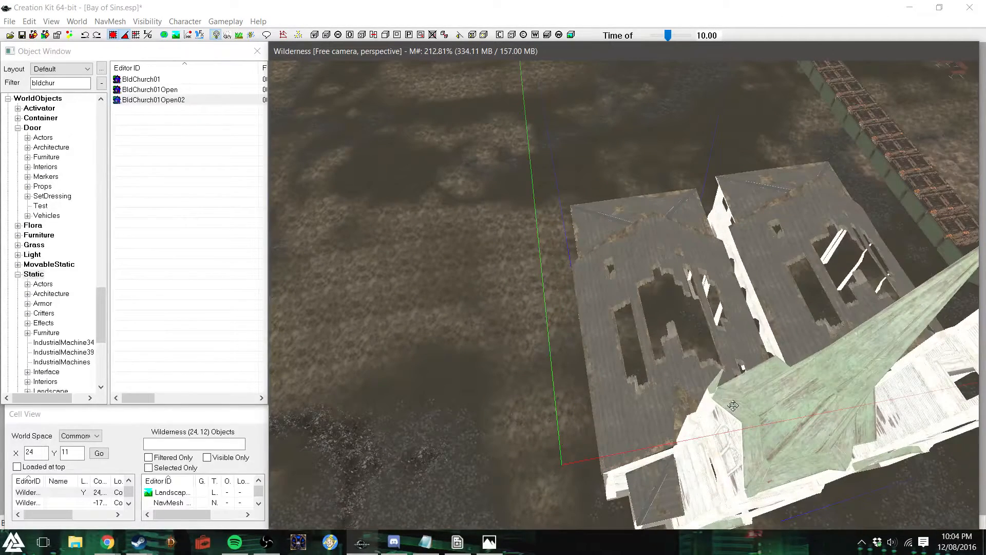
pyautogui.press('Delete')
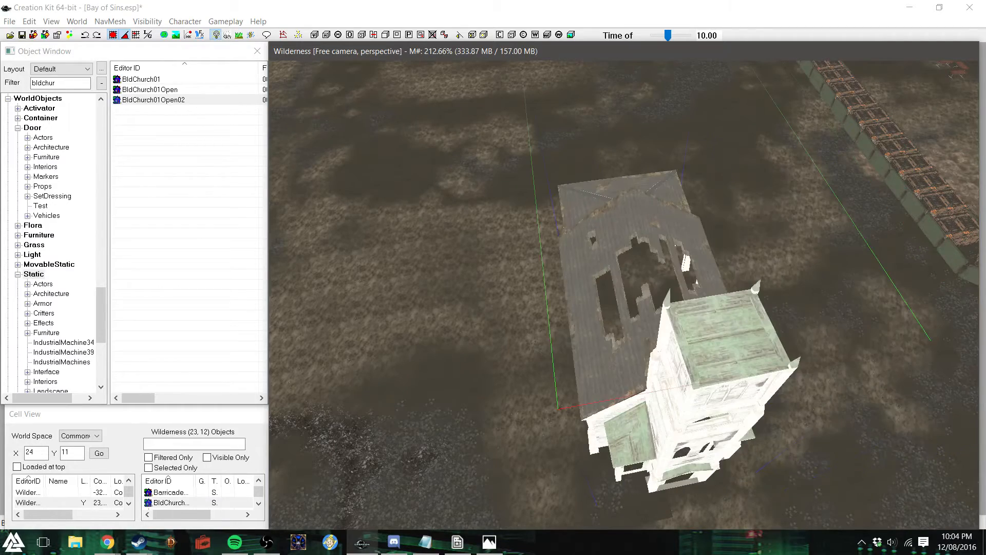
# Lower the remaining church slightly into the ground and check its base from the front
pyautogui.moveTo(827, 342); pyautogui.dragTo(843, 336, button='right')
pyautogui.keyDown('shift'); pyautogui.moveTo(843, 336); pyautogui.dragTo(848, 325, button='middle'); pyautogui.keyUp('shift')
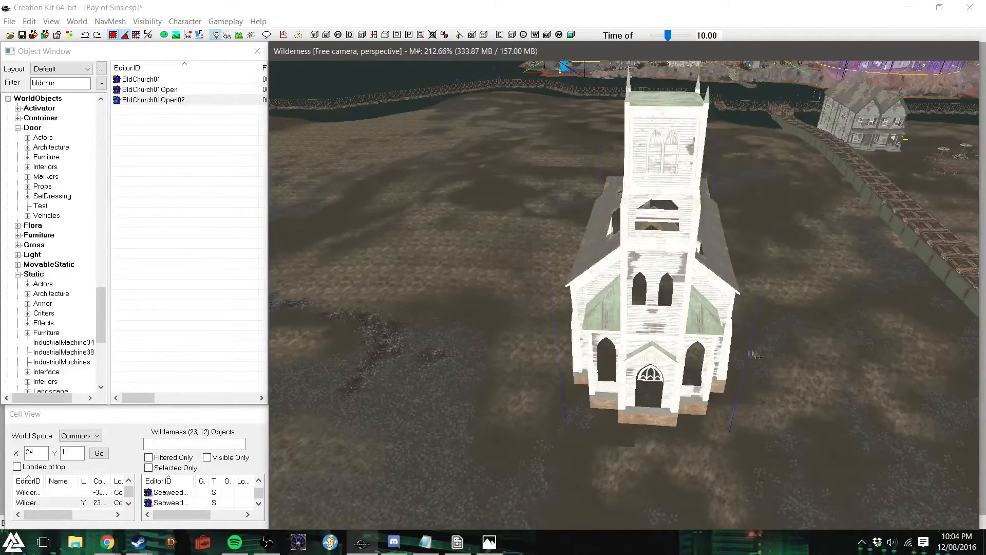
pyautogui.keyDown('shift'); pyautogui.moveTo(746, 349); pyautogui.dragTo(748, 337, button='middle'); pyautogui.keyUp('shift')
pyautogui.scroll(3, 740, 335)
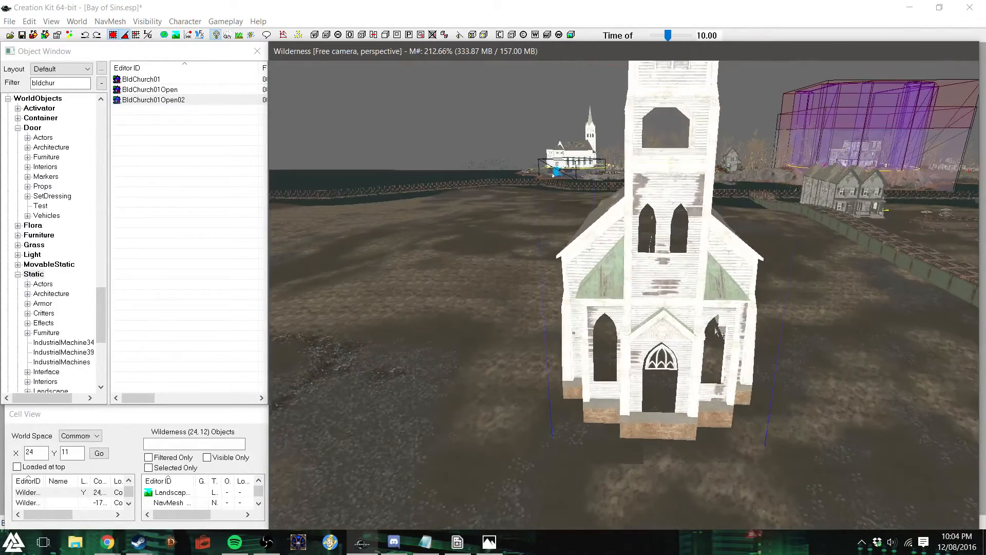
pyautogui.moveTo(672, 301); pyautogui.dragTo(634, 285, button='right')
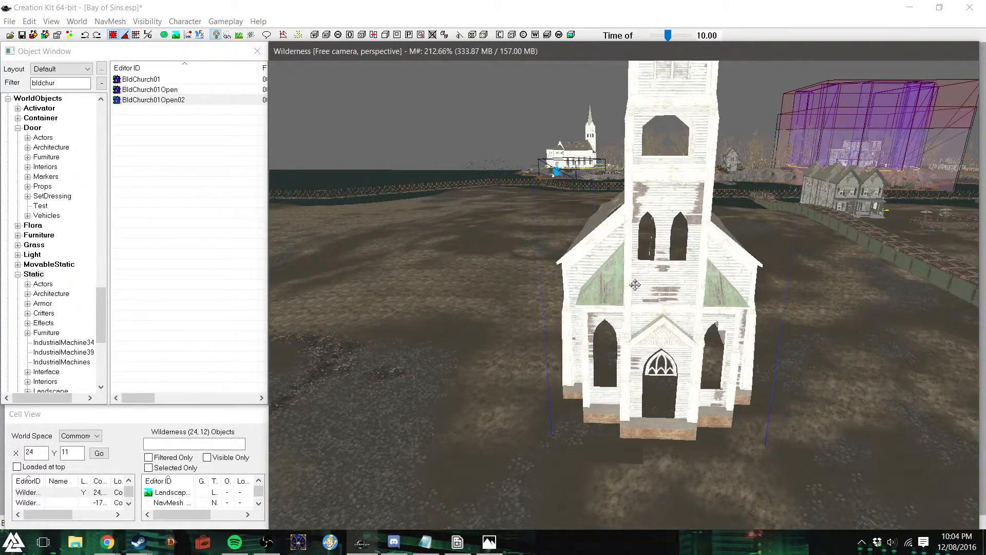
pyautogui.scroll(-3, 621, 281)
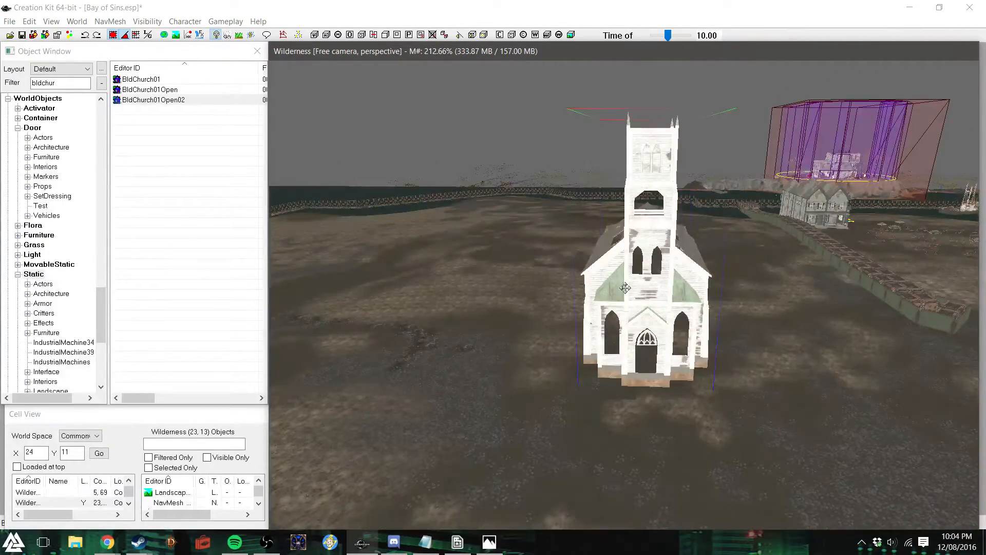
pyautogui.scroll(1, 625, 288)
# Rotate the church about a quarter turn so that its tower and entrance point toward the side with the houses
pyautogui.moveTo(658, 262); pyautogui.dragTo(719, 264, button='right')
pyautogui.moveTo(616, 264); pyautogui.dragTo(651, 264, button='right')
pyautogui.press('d')
pyautogui.keyDown('shift'); pyautogui.moveTo(650, 318); pyautogui.dragTo(700, 267, button='middle'); pyautogui.keyUp('shift')
pyautogui.click(563, 260)
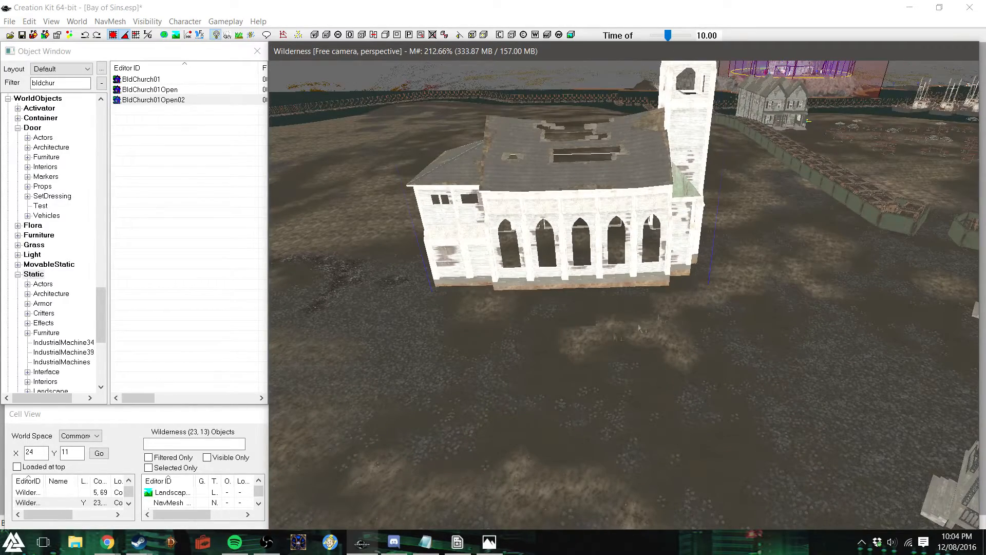
pyautogui.keyDown('shift'); pyautogui.moveTo(507, 273); pyautogui.dragTo(683, 282, button='middle'); pyautogui.keyUp('shift')
pyautogui.moveTo(582, 190); pyautogui.dragTo(612, 222)
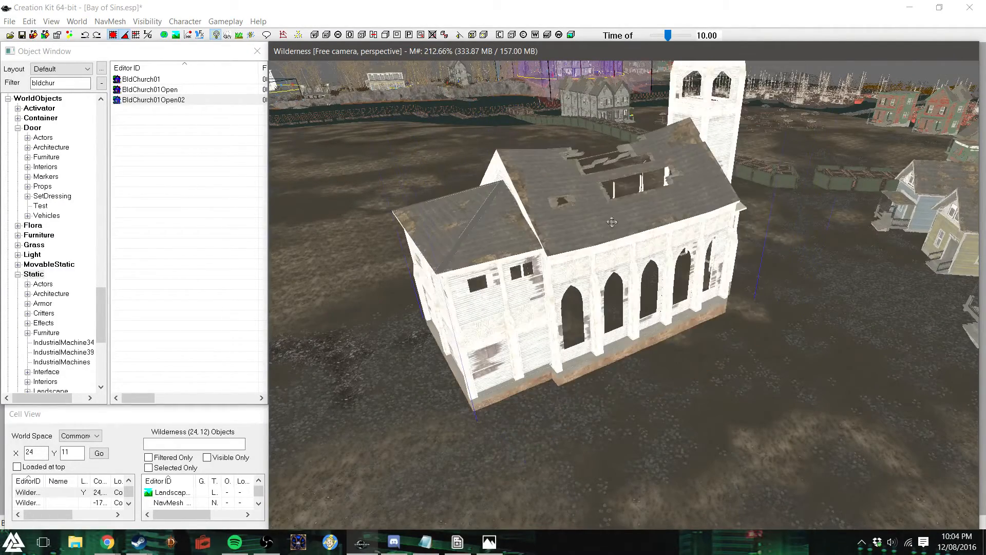
# Check the base of the church from ground level and sink the building a little further into the terrain
pyautogui.keyDown('shift'); pyautogui.moveTo(685, 250); pyautogui.dragTo(641, 270, button='middle'); pyautogui.keyUp('shift')
pyautogui.scroll(-3, 636, 254)
pyautogui.moveTo(641, 270); pyautogui.dragTo(640, 345, button='right')
pyautogui.scroll(5, 639, 342)
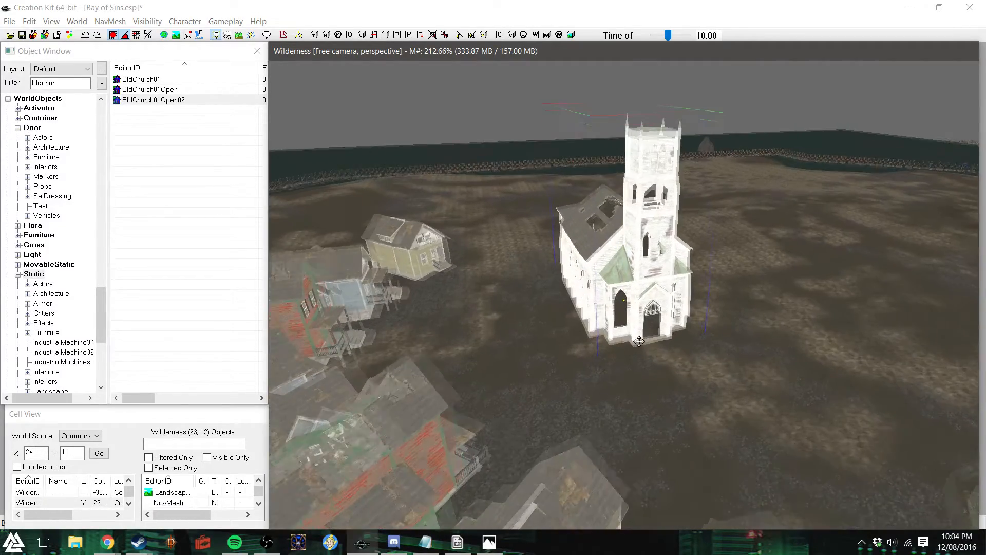
pyautogui.scroll(1, 653, 359)
pyautogui.keyDown('shift'); pyautogui.moveTo(658, 362); pyautogui.dragTo(673, 340, button='middle'); pyautogui.keyUp('shift')
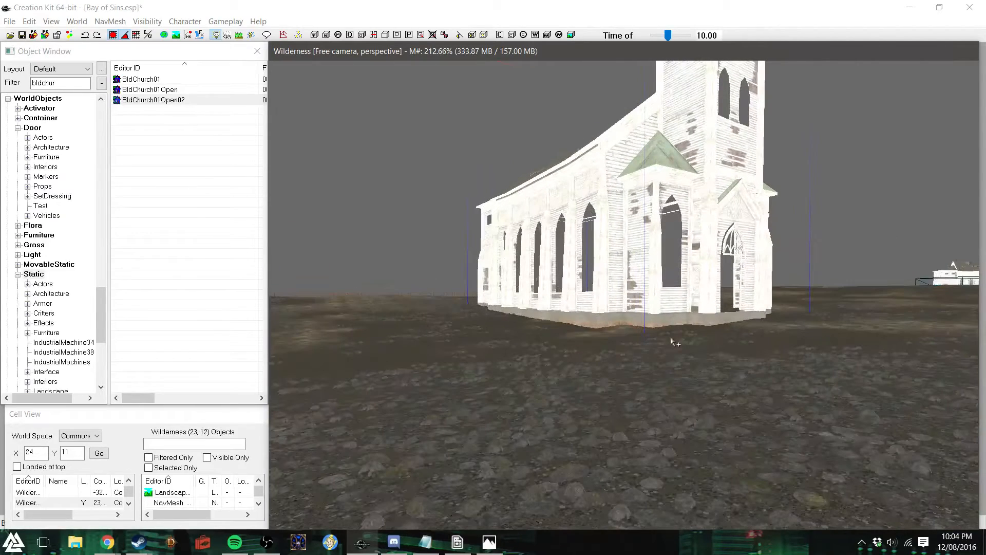
pyautogui.press('z')
pyautogui.moveTo(684, 291); pyautogui.dragTo(683, 299)
pyautogui.keyDown('shift'); pyautogui.moveTo(684, 298); pyautogui.dragTo(363, 178, button='middle'); pyautogui.keyUp('shift')
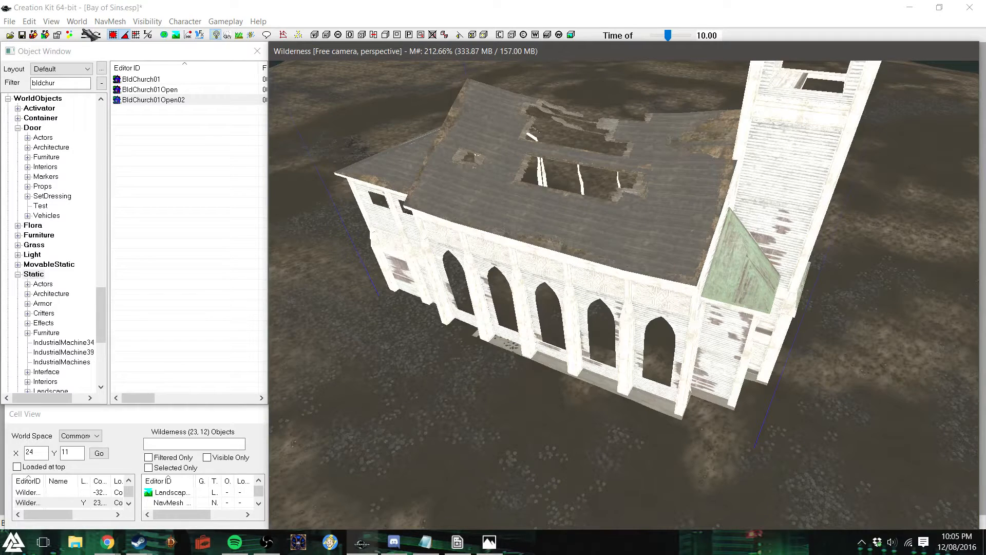
# Start landscape editing and turn the Flatten Vertices option on and off again for the ground around the church
pyautogui.click(194, 15)
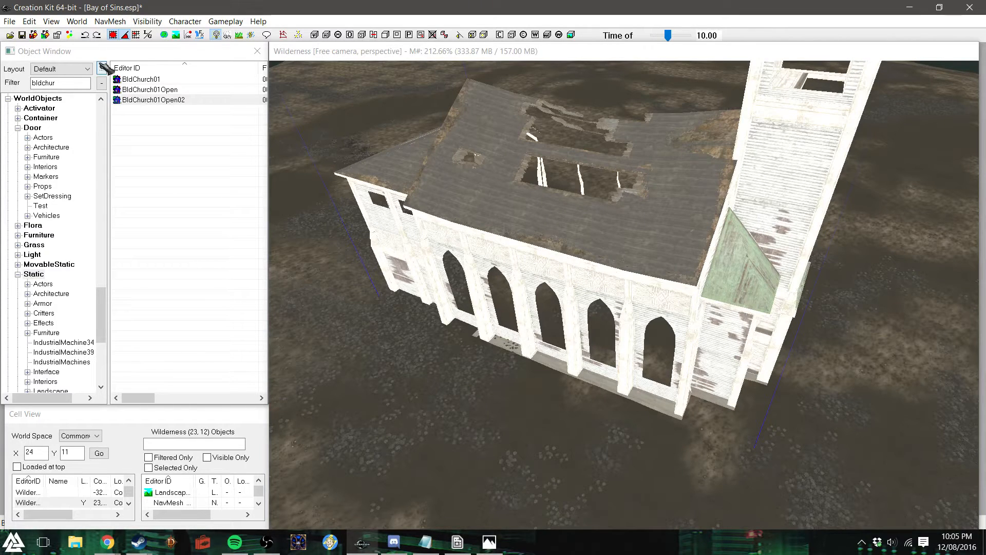
pyautogui.click(178, 36)
pyautogui.click(217, 105)
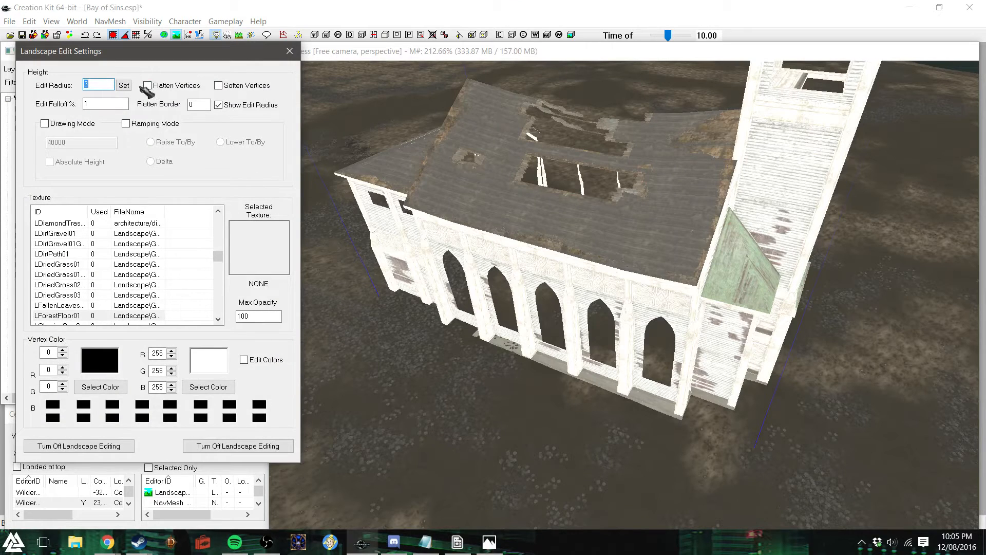
pyautogui.click(148, 85)
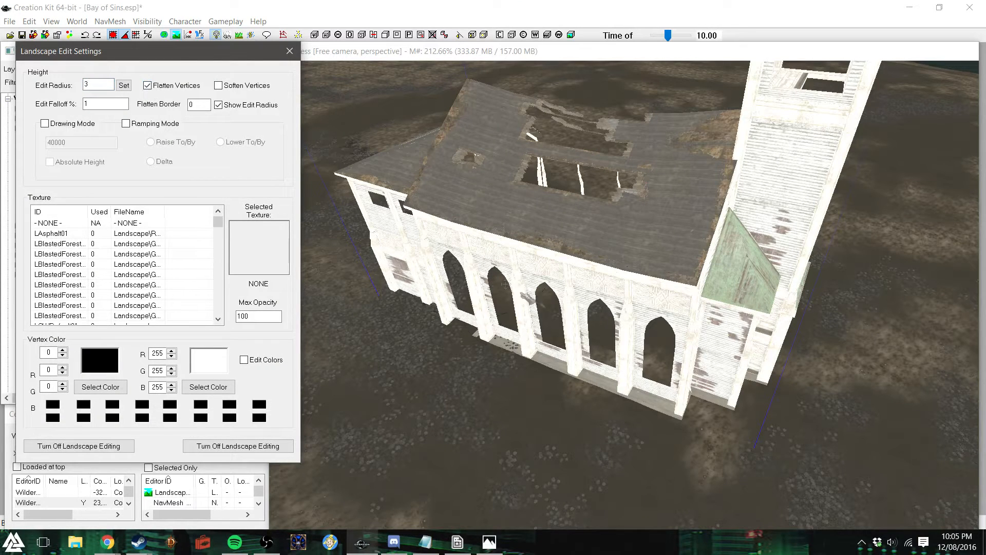
pyautogui.click(553, 320)
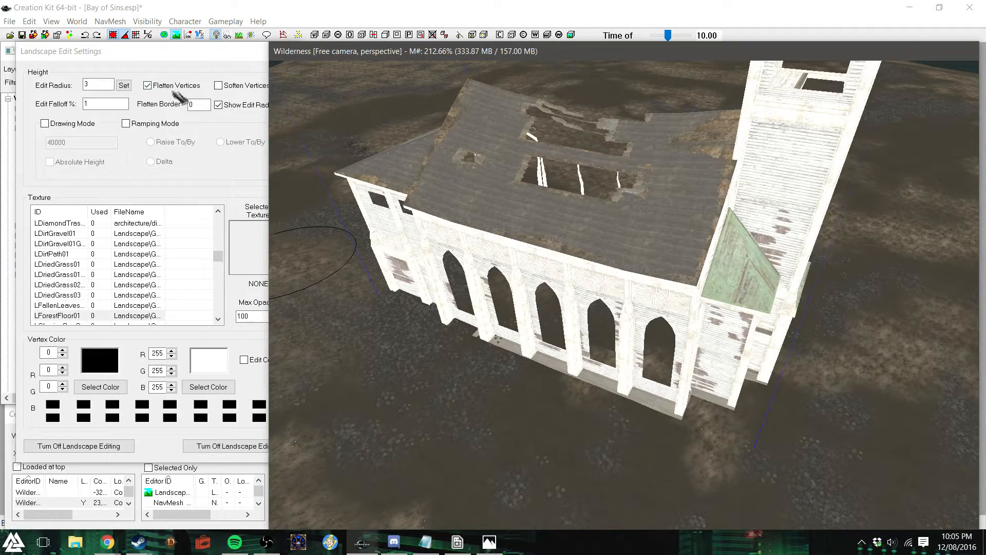
pyautogui.click(147, 85)
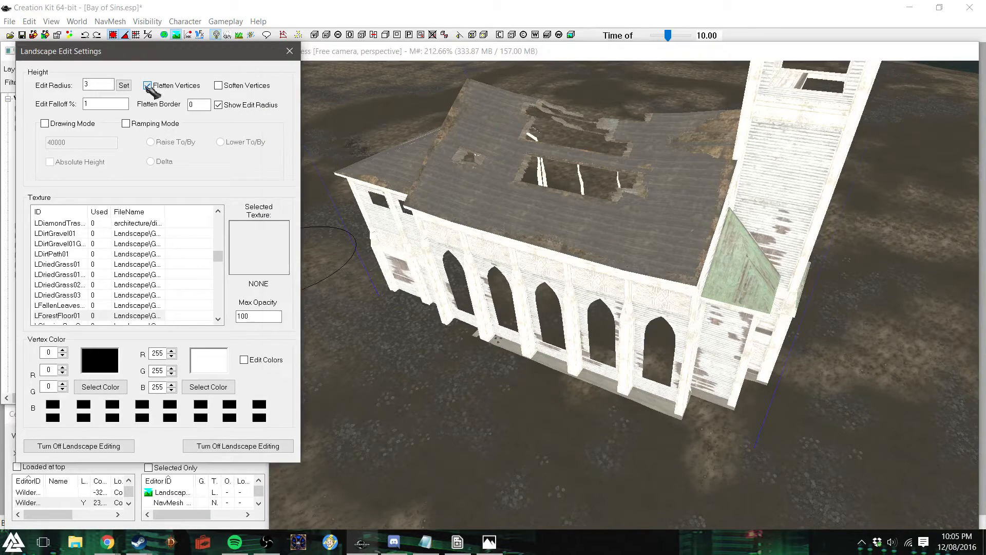
pyautogui.click(427, 303)
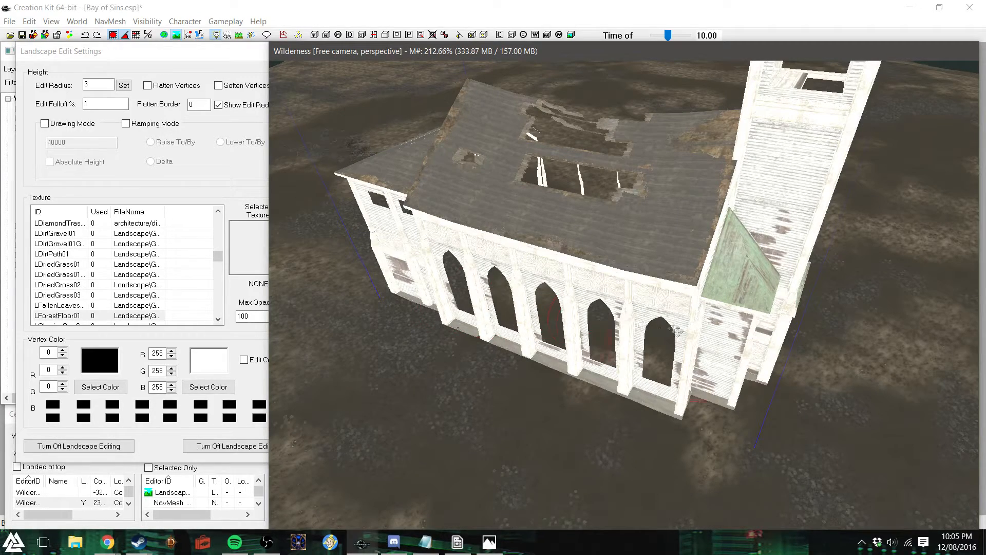
# Sculpt the ground inside the church, digging a pit beside the pillars and filling it back in
pyautogui.scroll(2, 582, 342)
pyautogui.scroll(6, 582, 342)
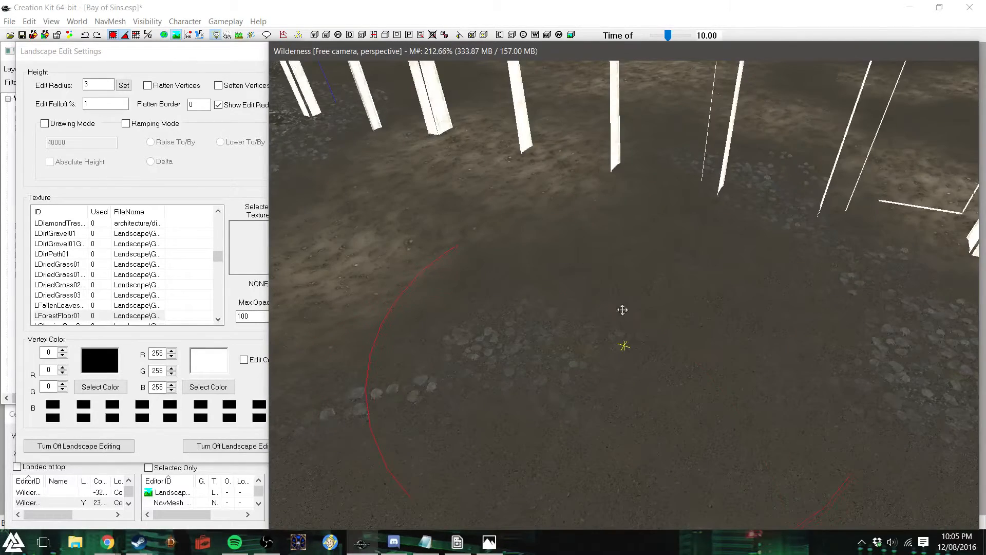
pyautogui.keyDown('shift'); pyautogui.moveTo(623, 310); pyautogui.dragTo(594, 308, button='middle'); pyautogui.keyUp('shift')
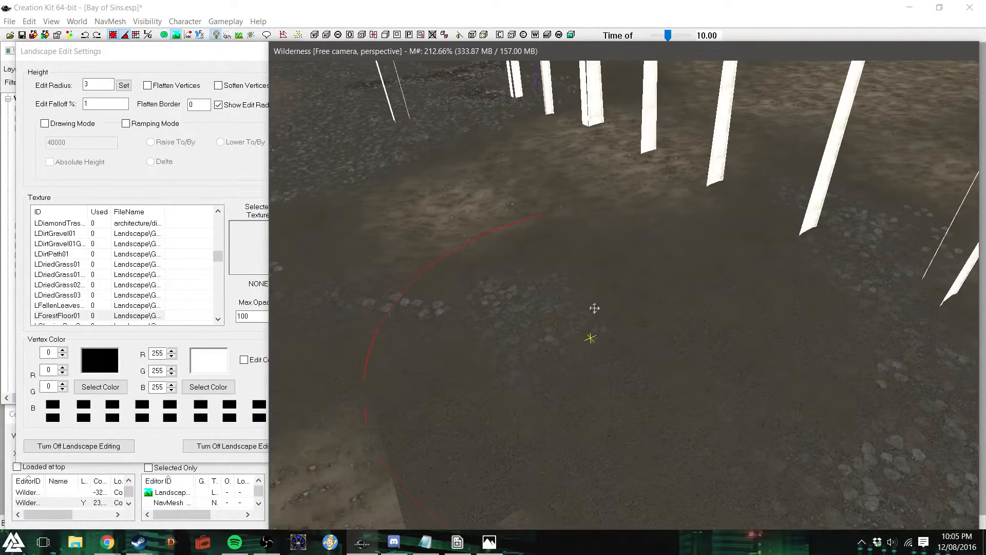
pyautogui.rightClick(590, 340)
pyautogui.rightClick(528, 313)
pyautogui.moveTo(848, 399); pyautogui.dragTo(815, 384)
pyautogui.moveTo(773, 337)
pyautogui.mouseDown()
pyautogui.moveTo(769, 313)
pyautogui.moveTo(664, 253)
pyautogui.mouseUp()
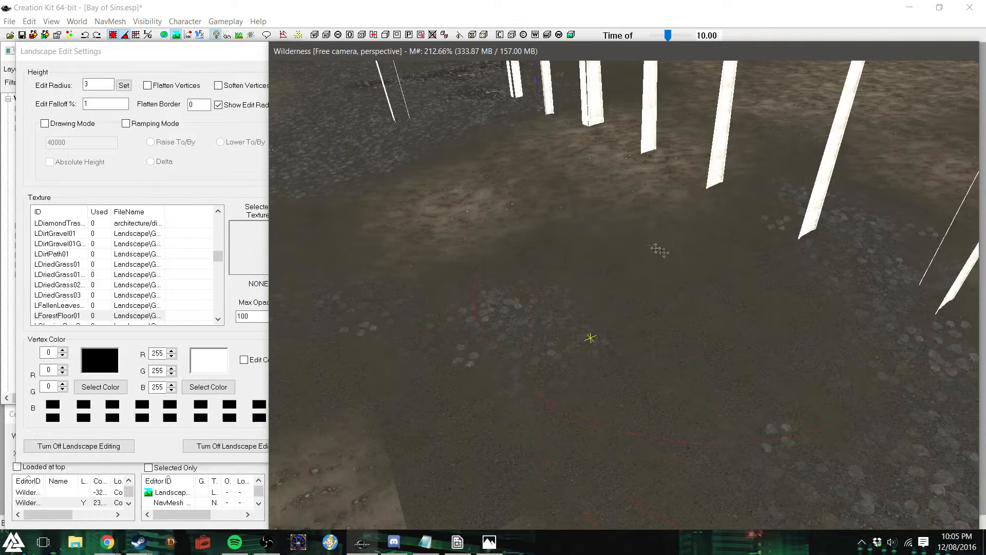
pyautogui.moveTo(518, 150)
pyautogui.mouseDown()
pyautogui.moveTo(495, 137)
pyautogui.moveTo(437, 162)
pyautogui.moveTo(433, 146)
pyautogui.moveTo(467, 202)
pyautogui.moveTo(534, 240)
pyautogui.moveTo(520, 308)
pyautogui.mouseUp()
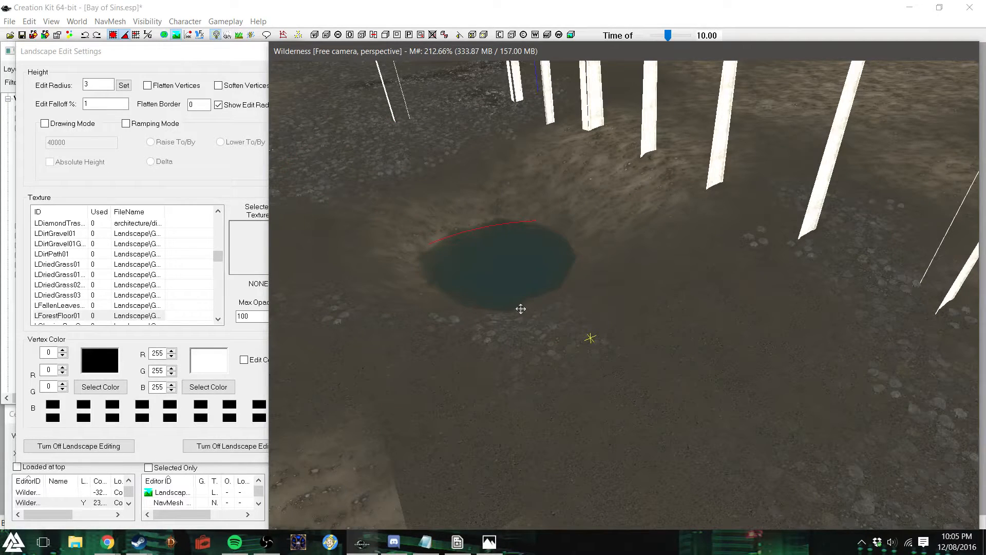
pyautogui.moveTo(490, 267)
pyautogui.mouseDown()
pyautogui.moveTo(489, 227)
pyautogui.moveTo(491, 254)
pyautogui.moveTo(525, 215)
pyautogui.mouseUp()
# Lower the terrain along the church's long windowed side wall, from the middle bays to the rear corner, to expose the foundation
pyautogui.moveTo(605, 259)
pyautogui.keyDown('shift'); pyautogui.mouseDown(button='middle')
pyautogui.moveTo(567, 255)
pyautogui.moveTo(656, 308)
pyautogui.mouseUp(button='middle'); pyautogui.keyUp('shift')
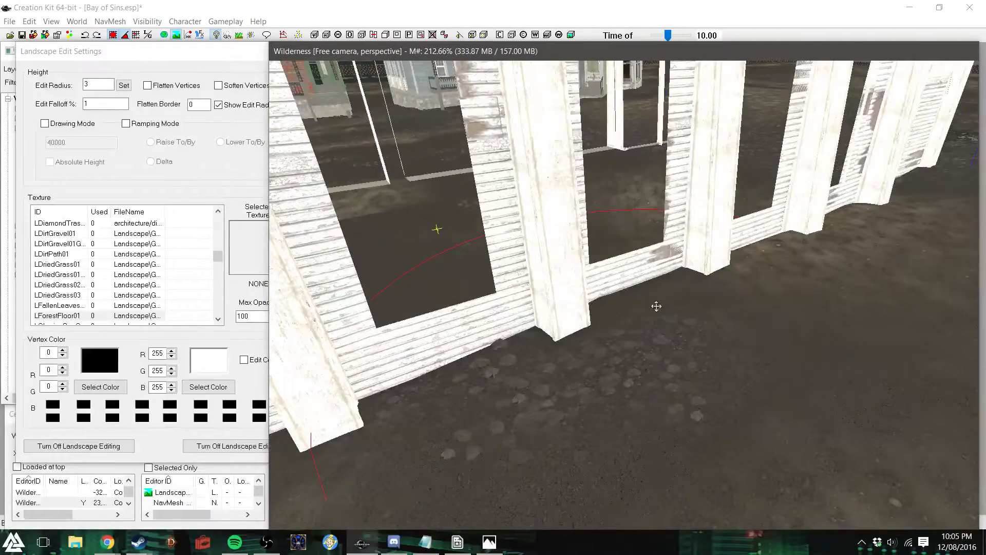
pyautogui.moveTo(657, 308); pyautogui.dragTo(669, 307)
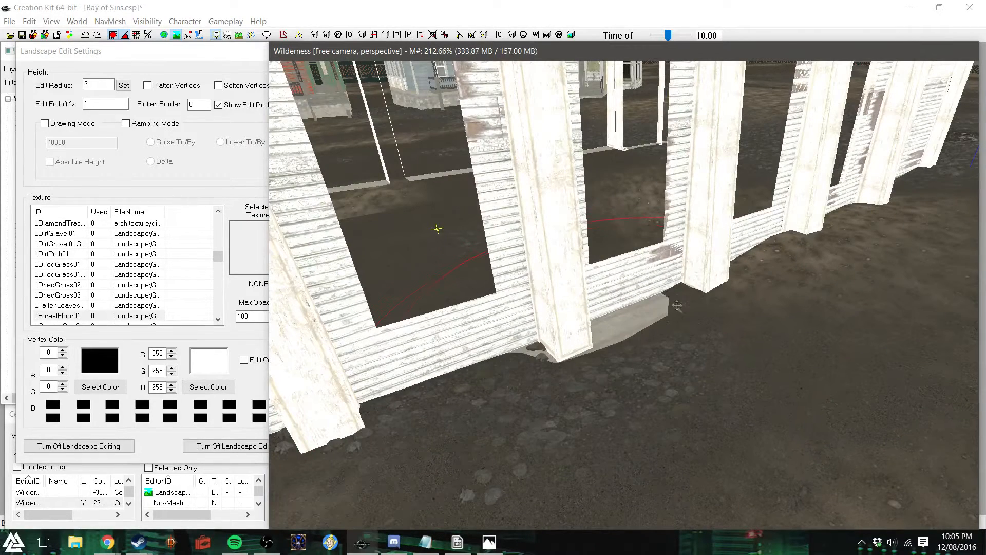
pyautogui.moveTo(765, 261)
pyautogui.mouseDown()
pyautogui.moveTo(838, 242)
pyautogui.moveTo(865, 217)
pyautogui.moveTo(902, 230)
pyautogui.mouseUp()
pyautogui.keyDown('shift'); pyautogui.moveTo(902, 218); pyautogui.dragTo(925, 202, button='middle'); pyautogui.keyUp('shift')
pyautogui.moveTo(926, 201); pyautogui.dragTo(958, 200)
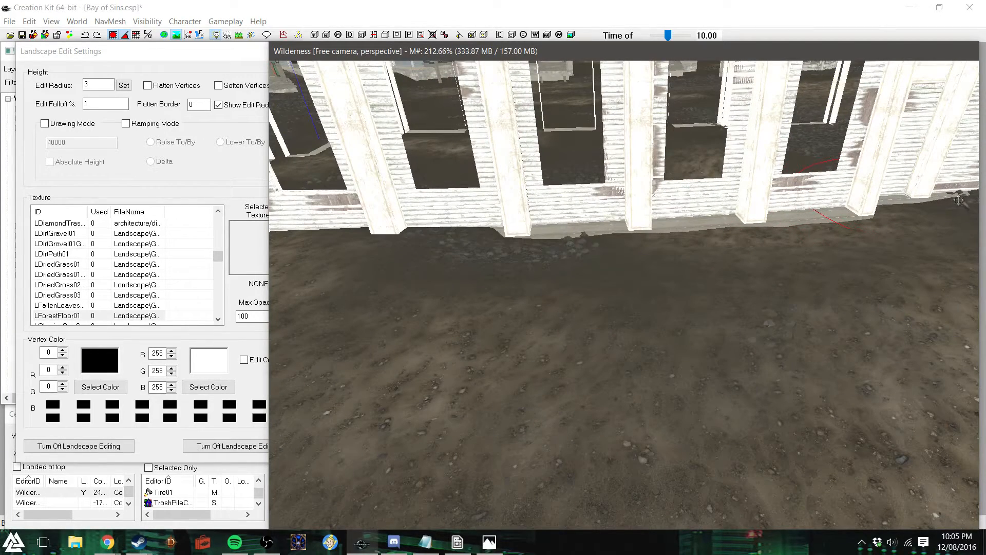
pyautogui.scroll(-4, 958, 199)
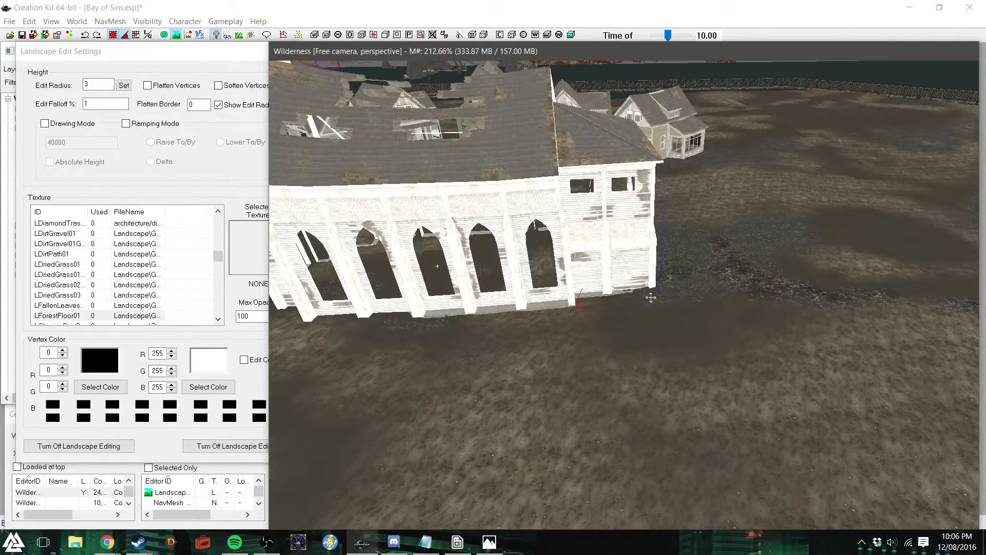
pyautogui.moveTo(647, 299); pyautogui.dragTo(639, 295)
pyautogui.moveTo(382, 320); pyautogui.dragTo(377, 314)
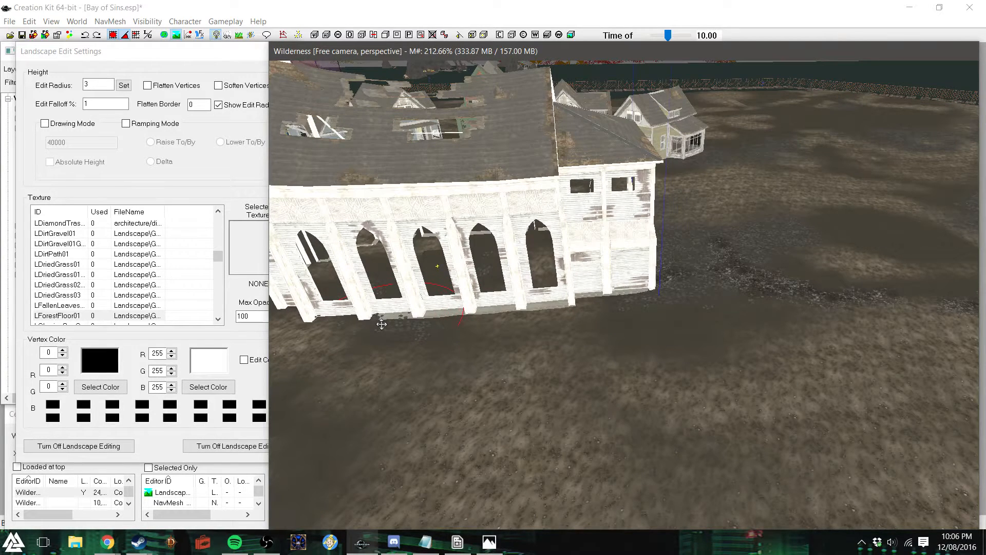
pyautogui.moveTo(380, 320); pyautogui.dragTo(325, 321)
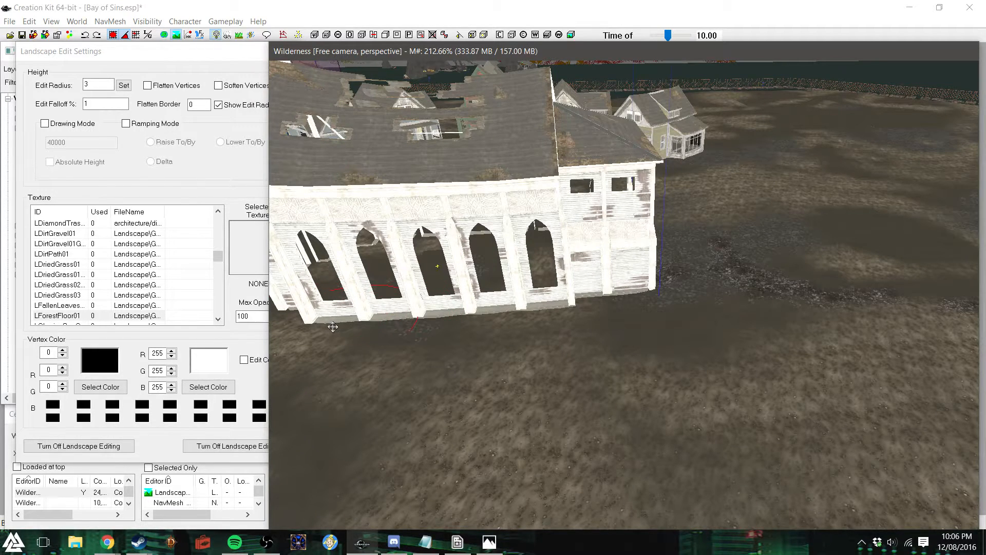
# Lower the ground around the church's tower and front entrance to uncover the foundation edge there
pyautogui.moveTo(333, 327); pyautogui.dragTo(361, 325, button='middle')
pyautogui.scroll(5, 561, 311)
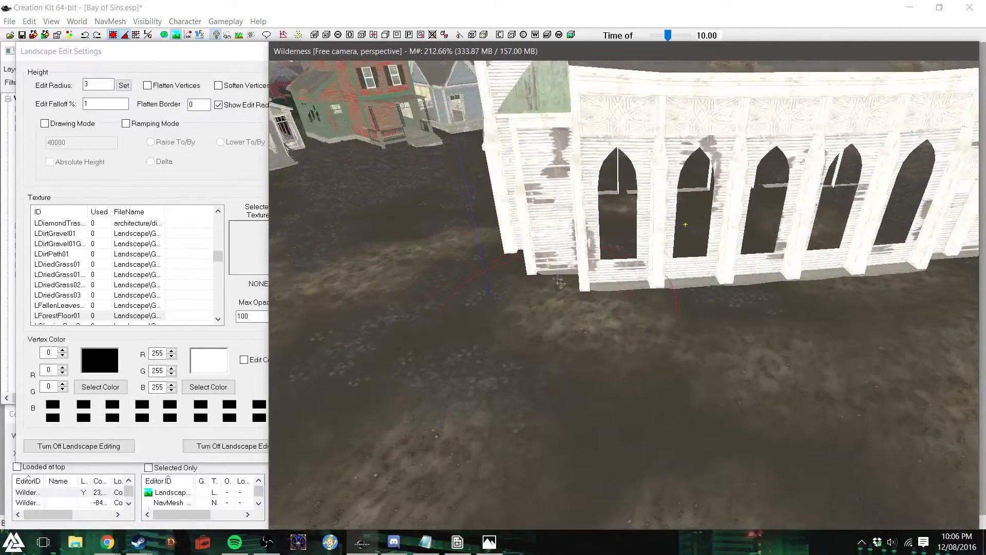
pyautogui.keyDown('shift'); pyautogui.moveTo(597, 269); pyautogui.dragTo(607, 269, button='middle'); pyautogui.keyUp('shift')
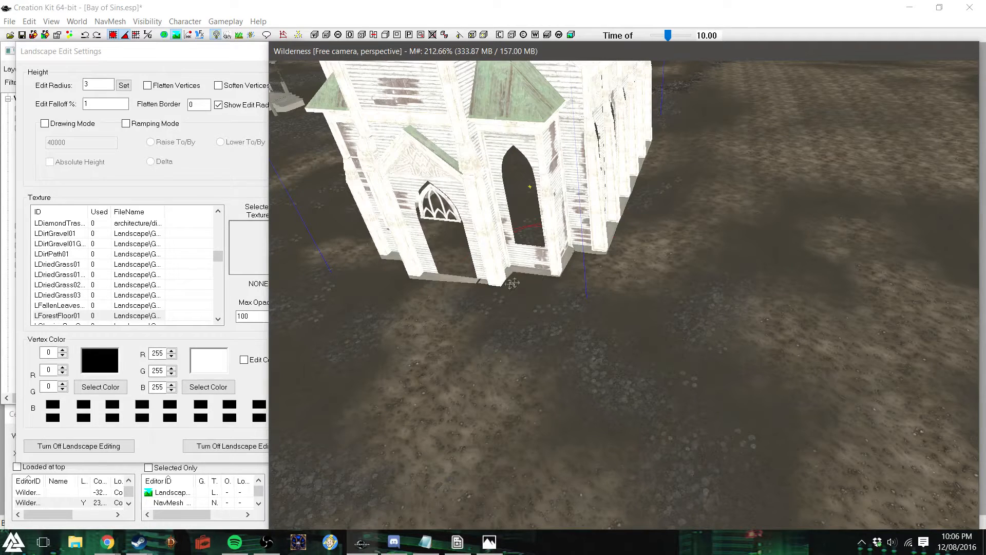
pyautogui.moveTo(511, 292); pyautogui.dragTo(511, 293)
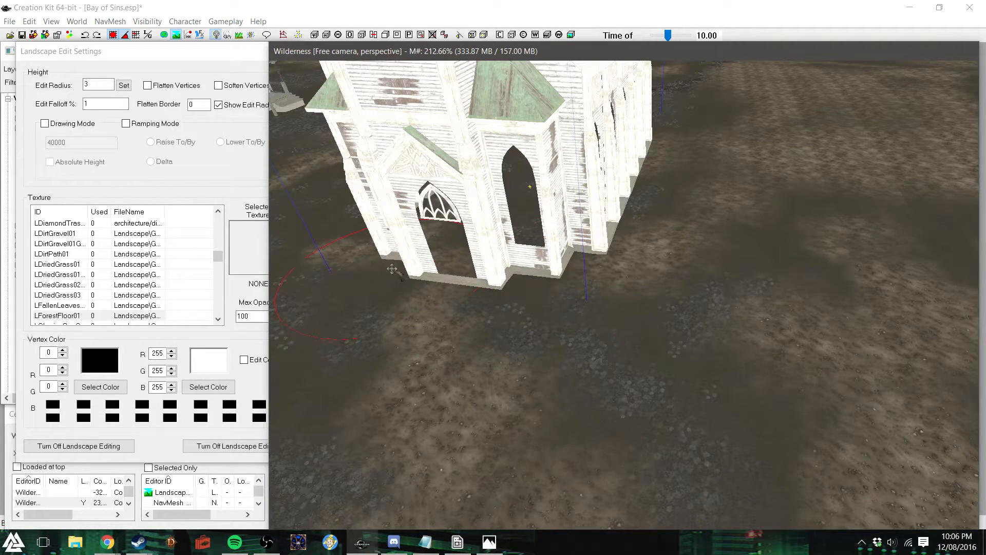
pyautogui.moveTo(392, 268); pyautogui.dragTo(396, 266)
pyautogui.moveTo(451, 246); pyautogui.dragTo(446, 259)
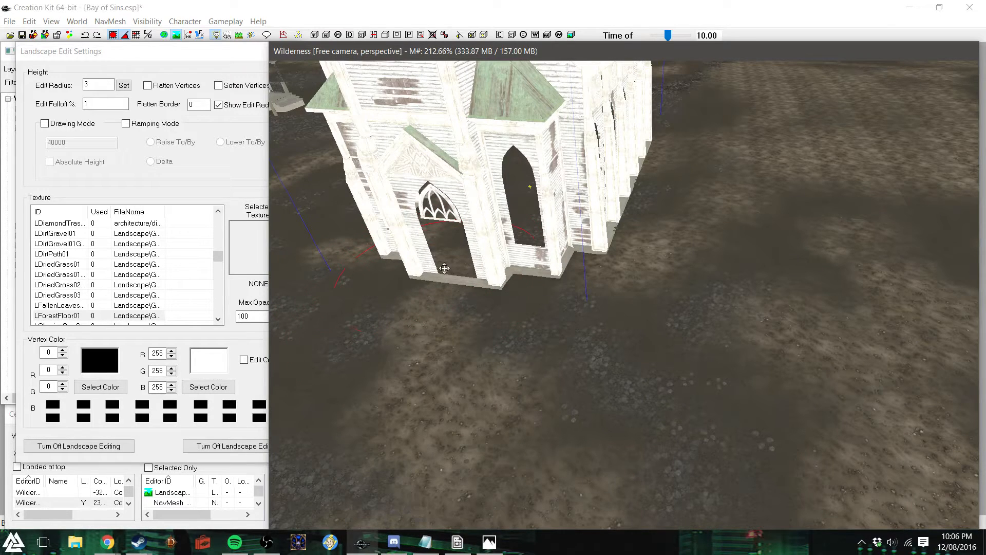
# Lower the terrain along the church's rear wall to bring out its foundation from corner to corner
pyautogui.scroll(-4, 495, 252)
pyautogui.keyDown('shift'); pyautogui.moveTo(502, 253); pyautogui.dragTo(521, 317, button='middle'); pyautogui.keyUp('shift')
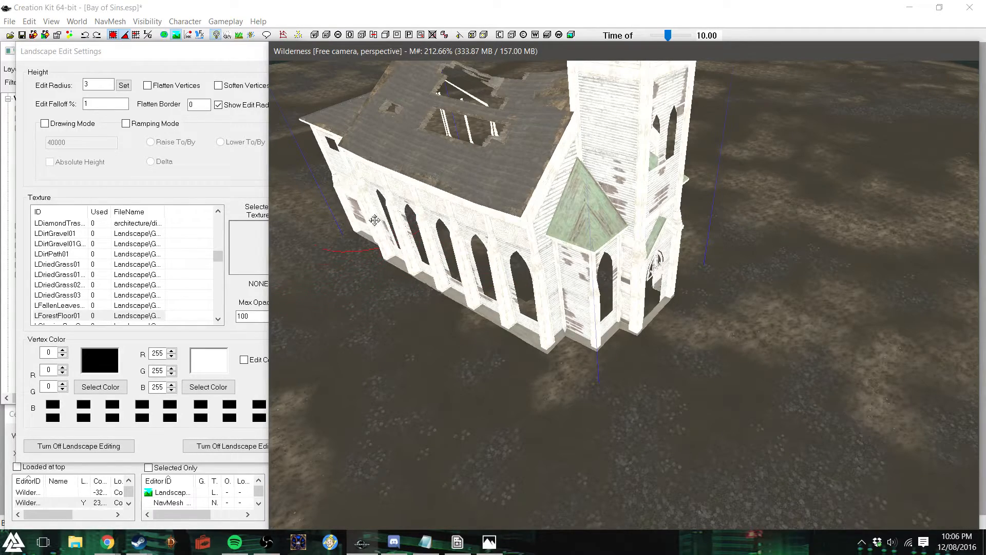
pyautogui.press('c')
pyautogui.keyDown('shift'); pyautogui.moveTo(592, 312); pyautogui.dragTo(523, 307, button='middle'); pyautogui.keyUp('shift')
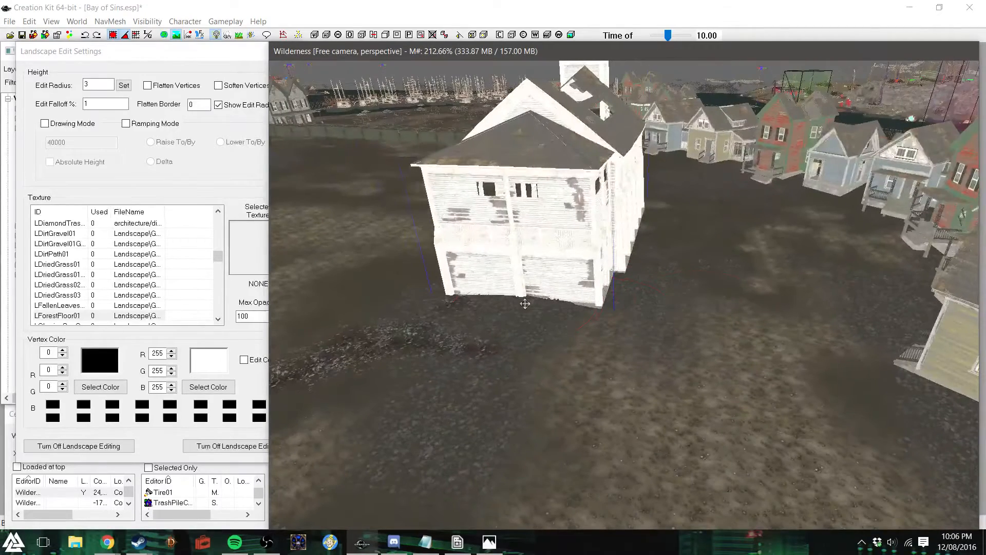
pyautogui.moveTo(551, 303); pyautogui.dragTo(492, 300)
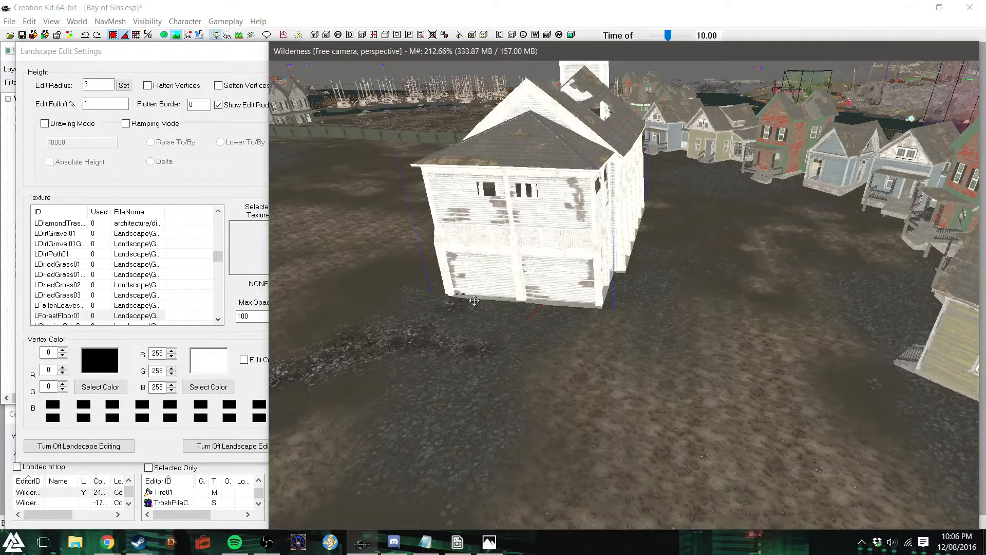
pyautogui.moveTo(463, 292); pyautogui.dragTo(517, 290, button='middle')
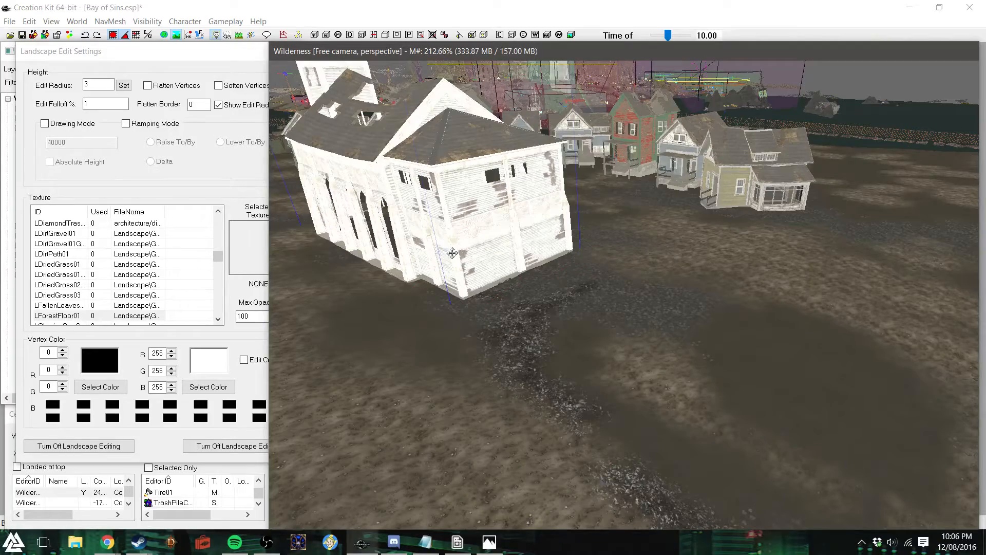
# Check the church's rear side, end landscape editing and view the whole building among the houses
pyautogui.moveTo(516, 232); pyautogui.dragTo(493, 237, button='middle')
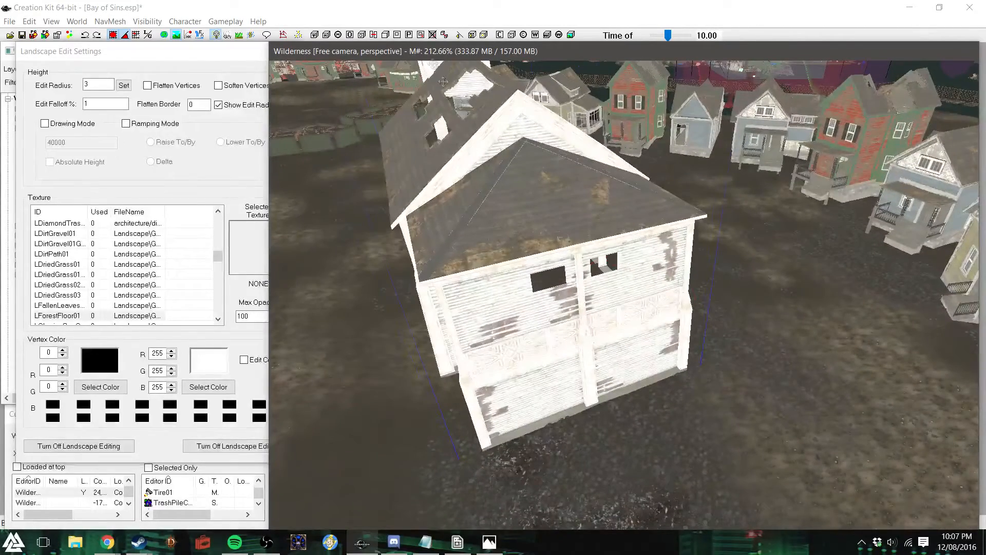
pyautogui.click(172, 54)
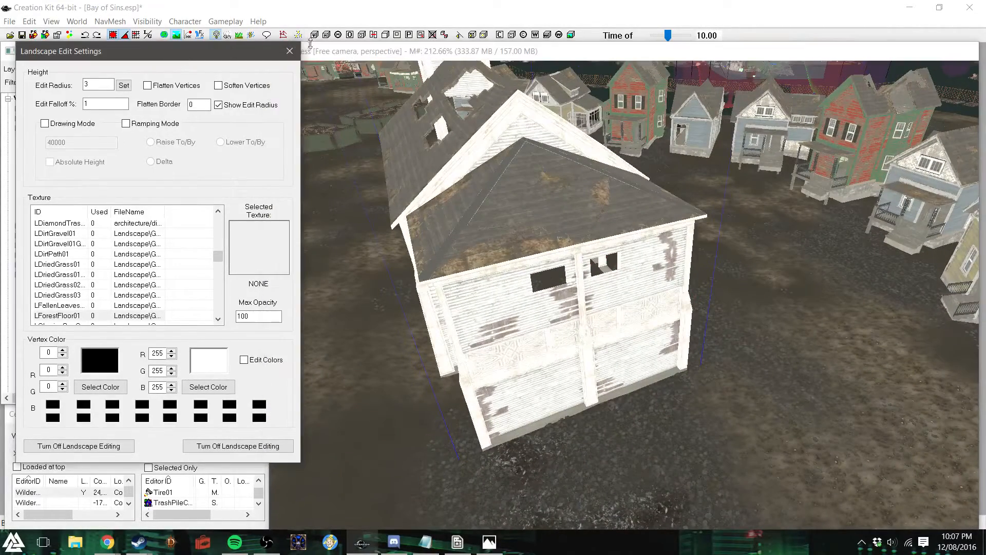
pyautogui.click(295, 50)
pyautogui.click(363, 45)
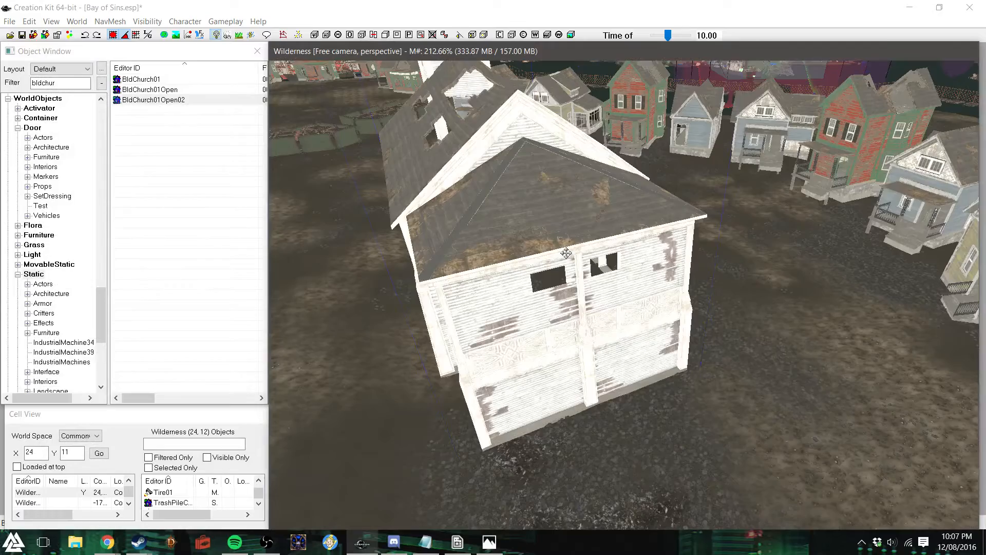
pyautogui.scroll(-5, 566, 261)
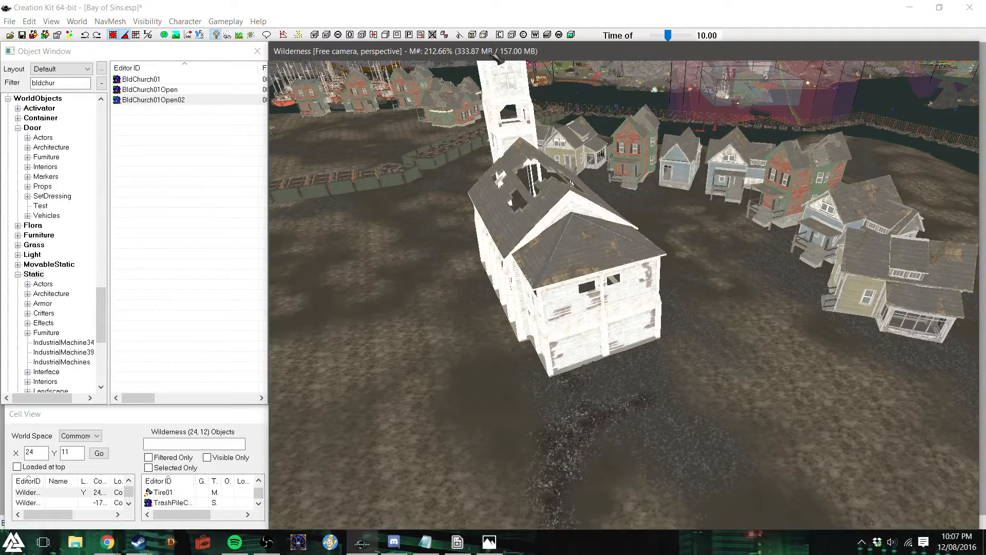
# Travel across the water to the existing Nahant chapel on the opposite shore and examine its exterior walls and windows
pyautogui.keyDown('shift'); pyautogui.moveTo(556, 224); pyautogui.dragTo(443, 199, button='middle'); pyautogui.keyUp('shift')
pyautogui.scroll(2, 443, 199)
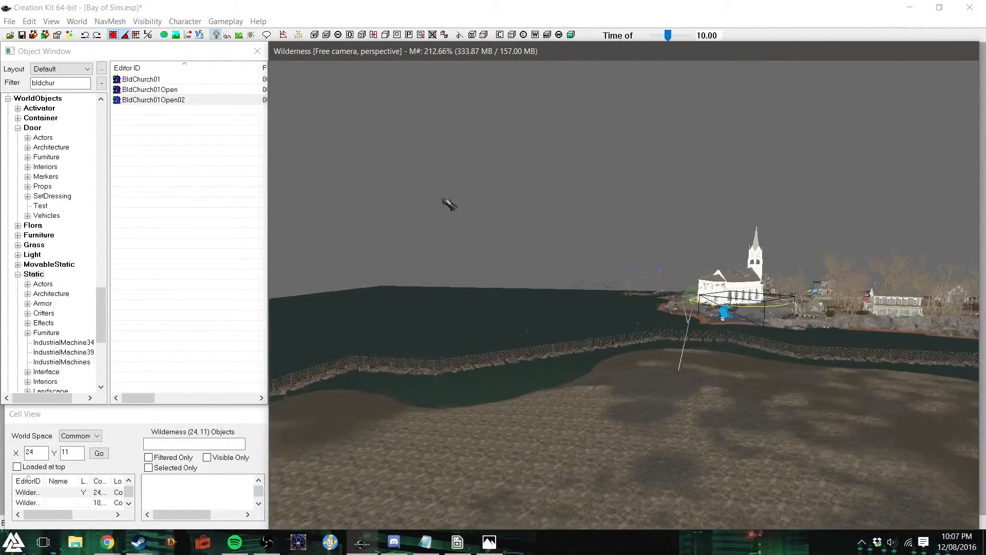
pyautogui.keyDown('shift'); pyautogui.moveTo(646, 269); pyautogui.dragTo(660, 274, button='middle'); pyautogui.keyUp('shift')
pyautogui.scroll(5, 667, 279)
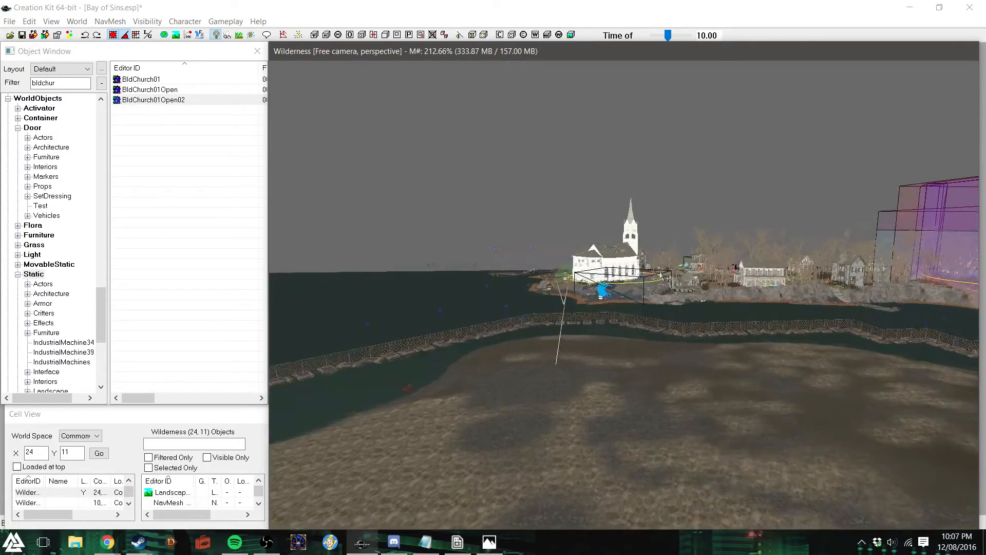
pyautogui.scroll(5, 667, 278)
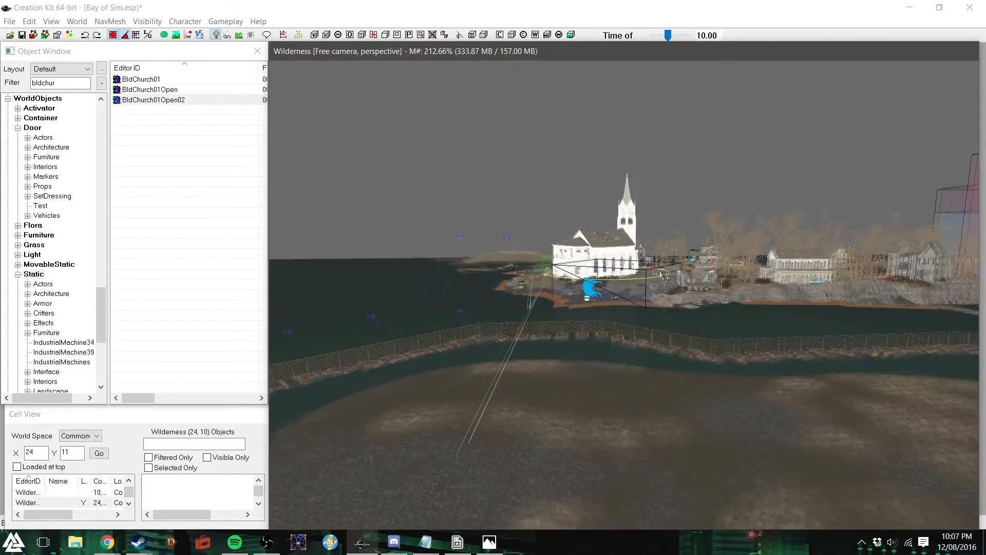
pyautogui.scroll(5, 664, 269)
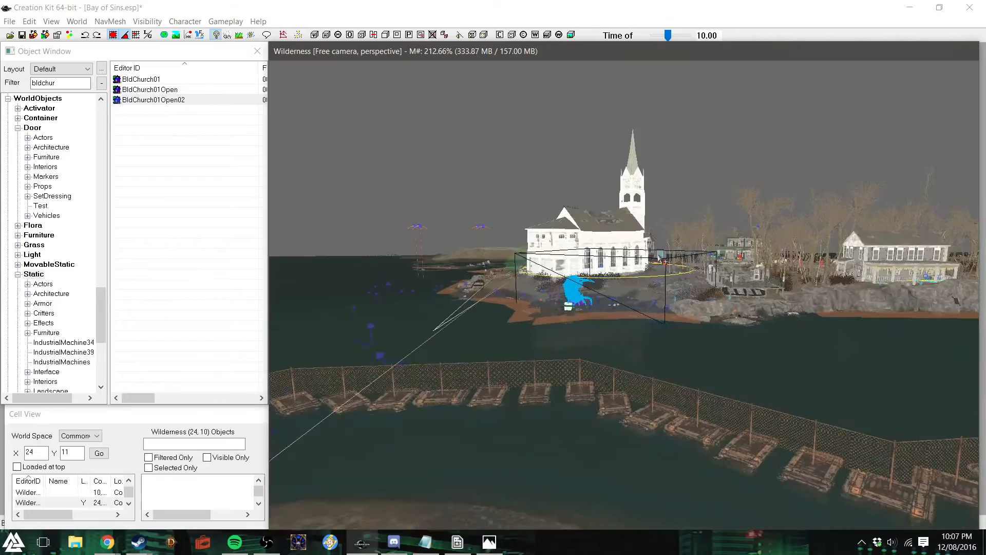
pyautogui.scroll(3, 624, 261)
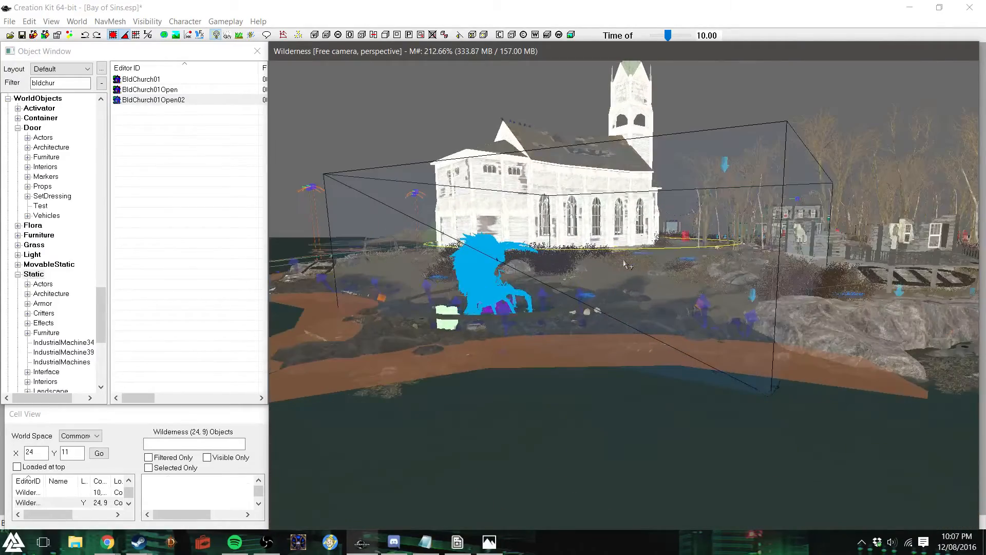
pyautogui.scroll(5, 626, 264)
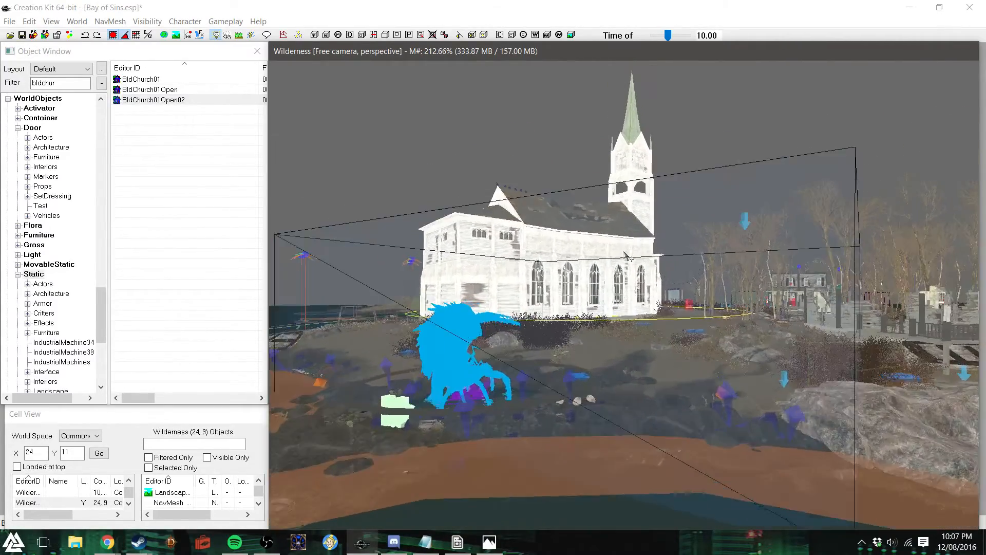
pyautogui.moveTo(624, 253); pyautogui.dragTo(618, 254, button='right')
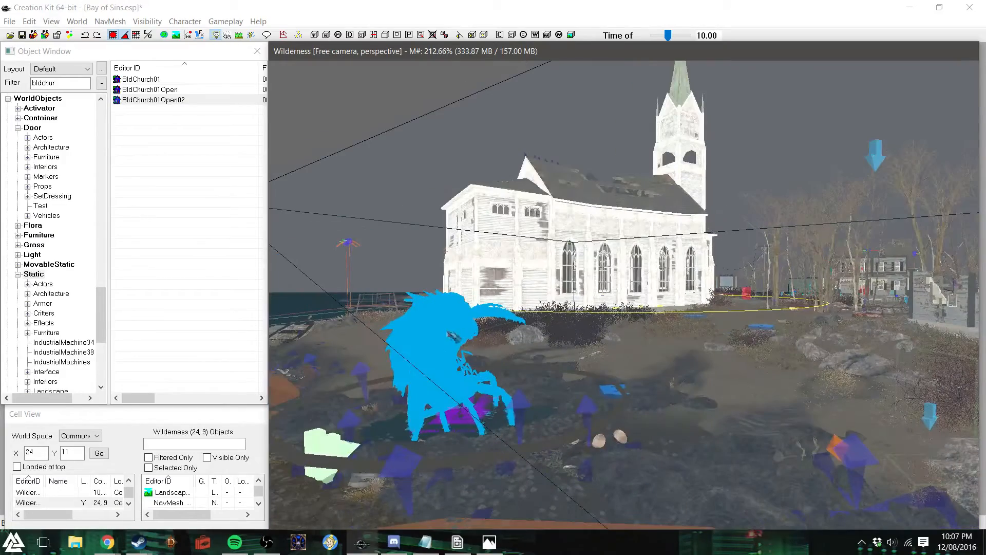
pyautogui.keyDown('shift'); pyautogui.moveTo(605, 251); pyautogui.dragTo(608, 189, button='middle'); pyautogui.keyUp('shift')
pyautogui.scroll(2, 619, 187)
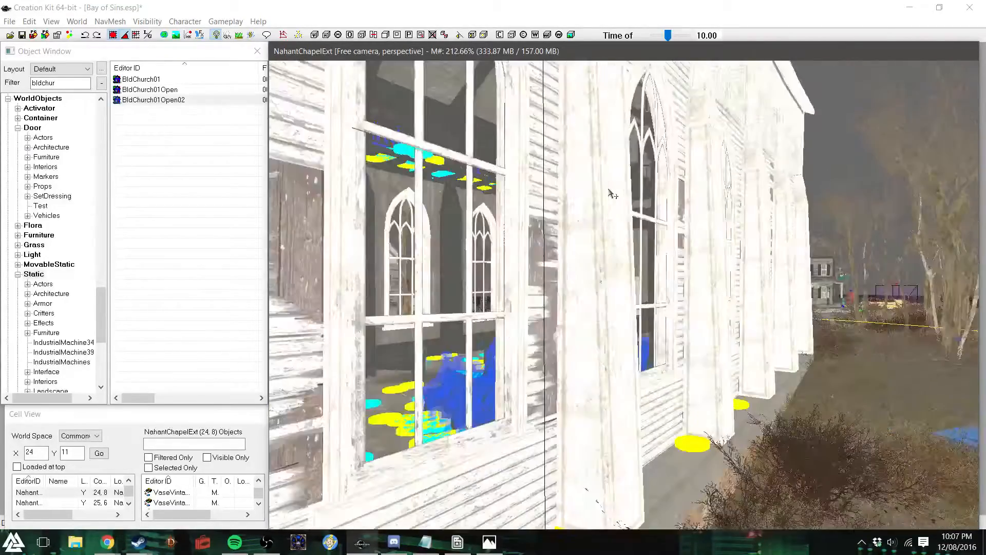
# Go inside the Nahant chapel, open the reference data of its main interior piece, and compare the interior with the outside walls
pyautogui.scroll(2, 608, 188)
pyautogui.scroll(5, 608, 189)
pyautogui.keyDown('shift'); pyautogui.moveTo(704, 359); pyautogui.dragTo(734, 408, button='middle'); pyautogui.keyUp('shift')
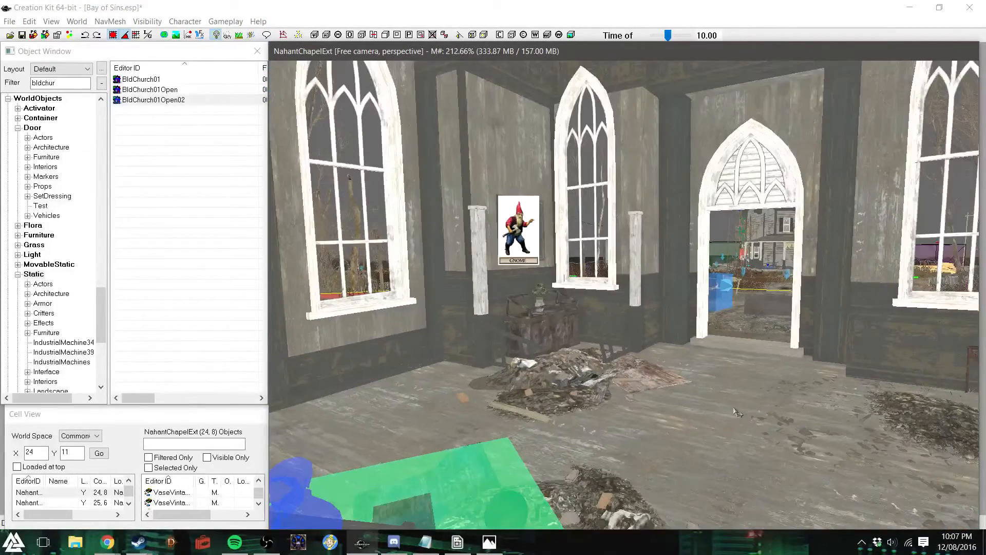
pyautogui.click(733, 407)
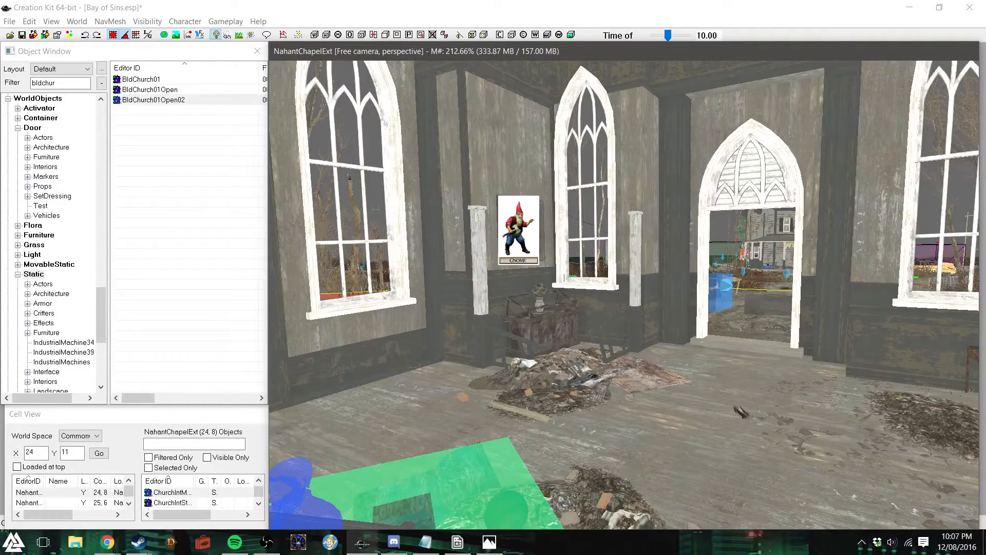
pyautogui.doubleClick(708, 400)
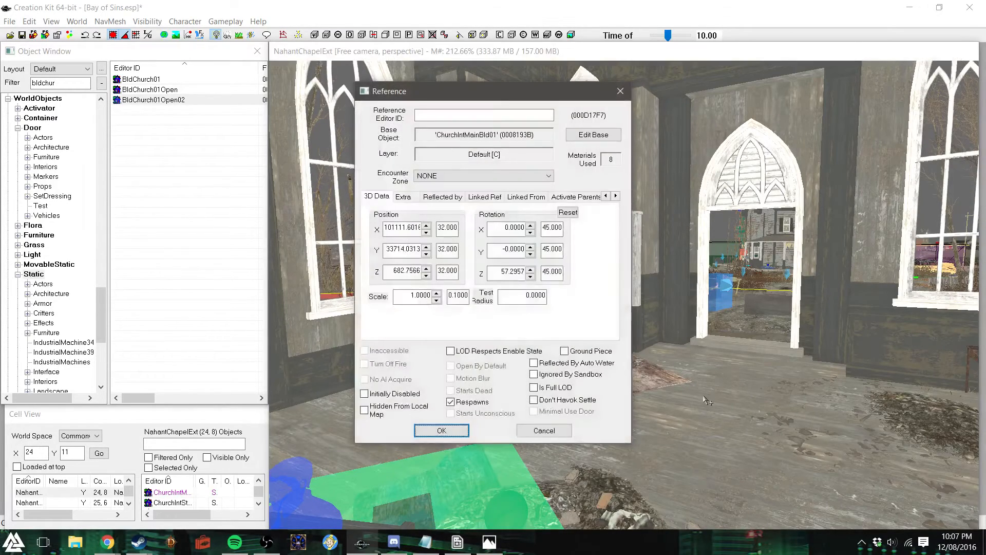
pyautogui.keyDown('shift'); pyautogui.moveTo(704, 395); pyautogui.dragTo(713, 409, button='middle'); pyautogui.keyUp('shift')
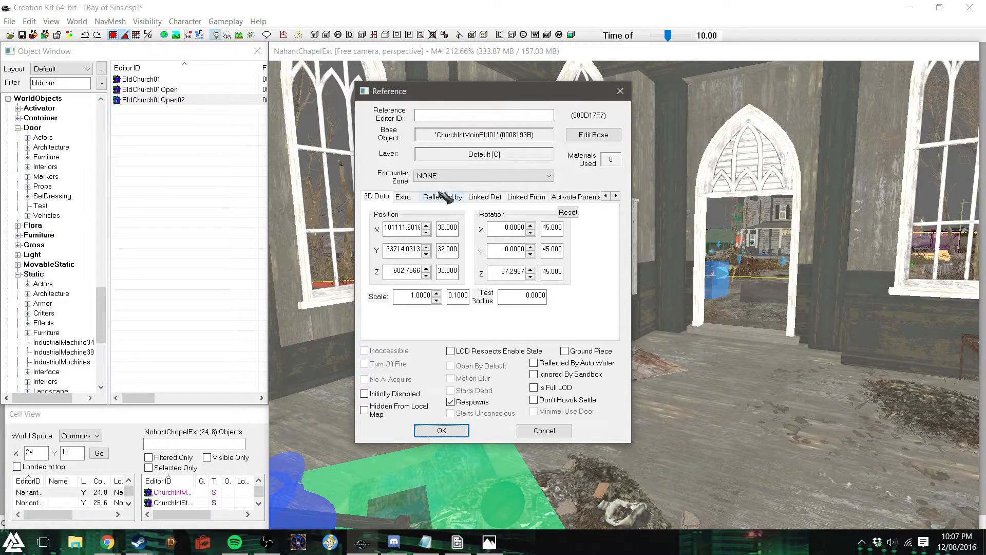
pyautogui.scroll(-8, 703, 301)
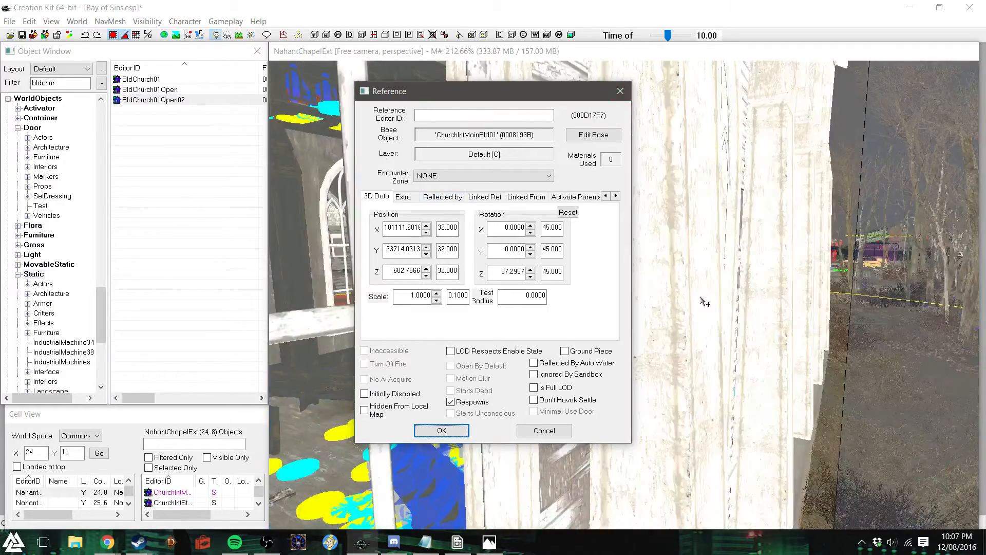
# Close the chapel piece's reference data and travel back across the water to the open church placed among the houses
pyautogui.click(621, 91)
pyautogui.scroll(-5, 659, 250)
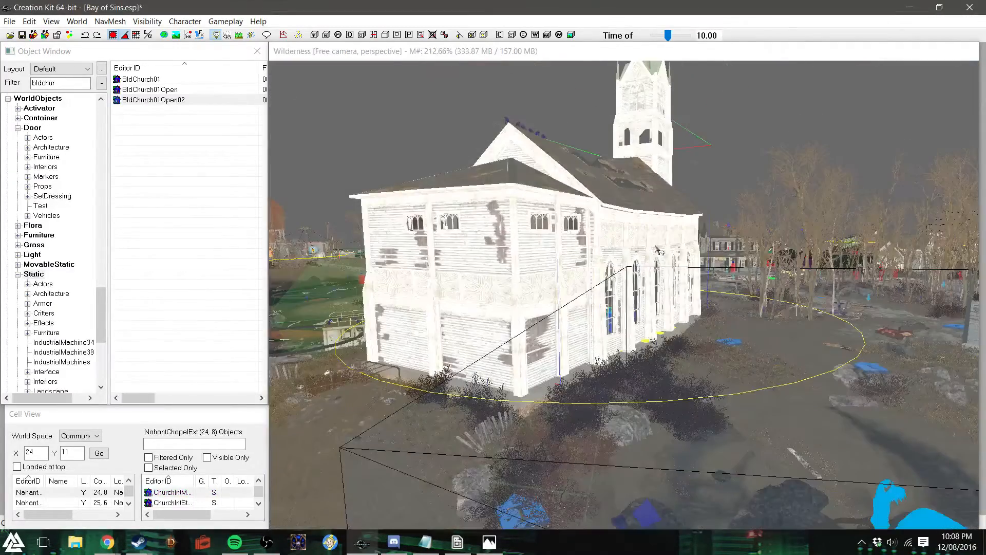
pyautogui.click(488, 58)
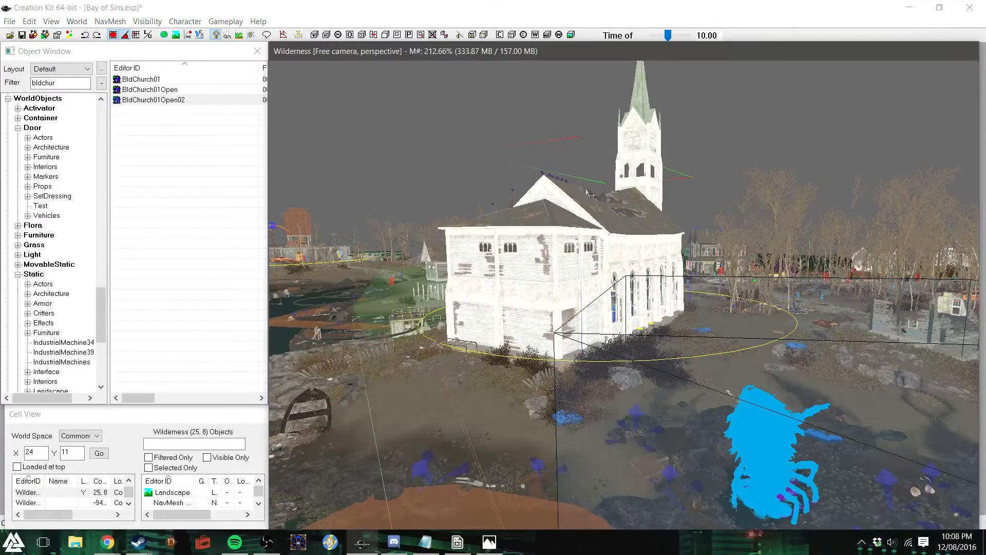
pyautogui.keyDown('shift'); pyautogui.moveTo(523, 344); pyautogui.dragTo(533, 240, button='middle'); pyautogui.keyUp('shift')
pyautogui.scroll(4, 533, 240)
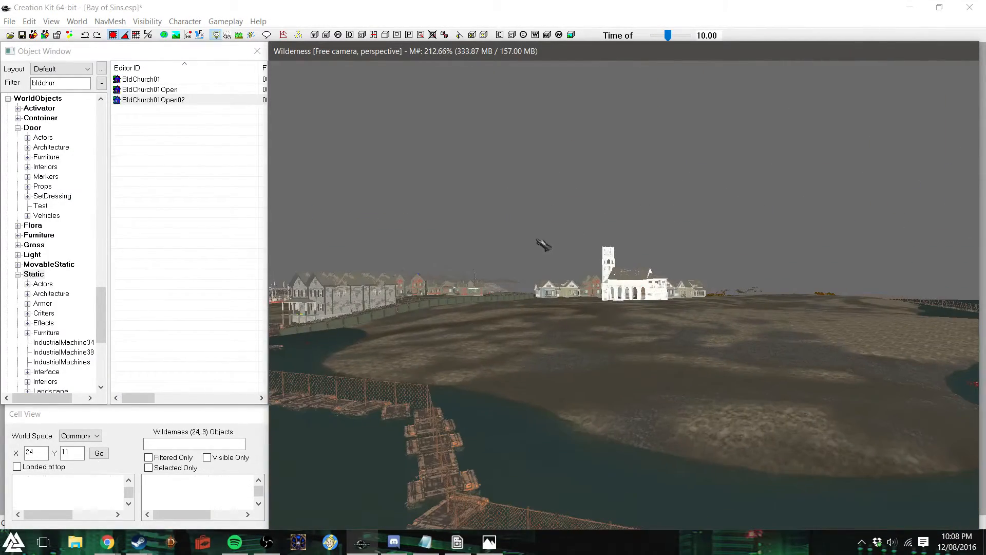
pyautogui.scroll(5, 537, 240)
pyautogui.scroll(5, 540, 243)
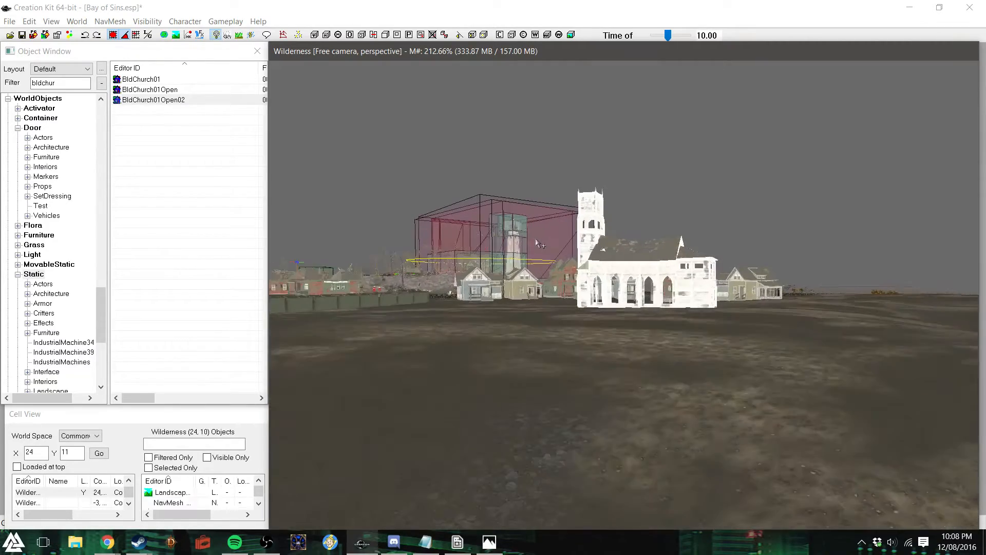
pyautogui.scroll(6, 538, 242)
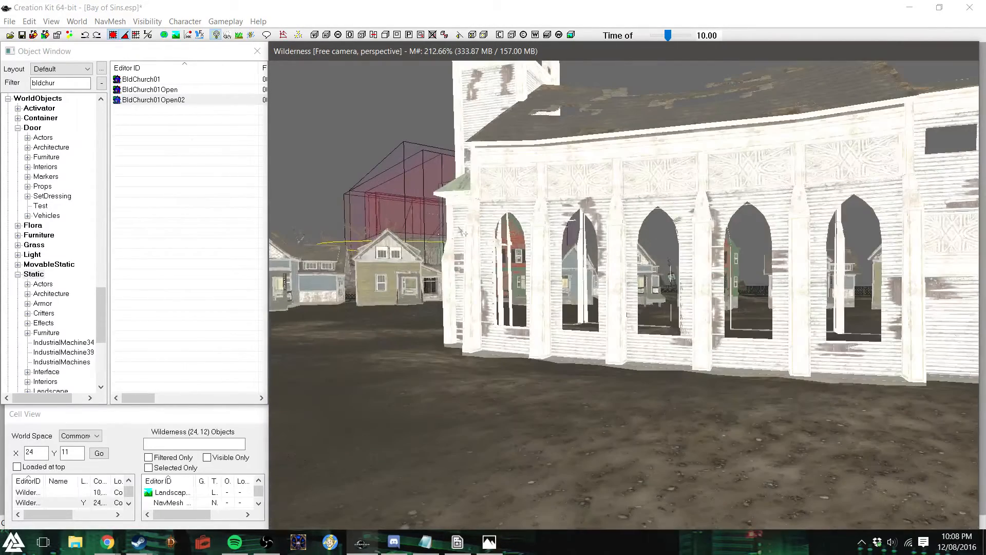
# Filter the objects by "churchint" and fit ChurchIntMainBld01 inside the open church, dropped so its windows line up with the exterior openings
pyautogui.click(70, 82)
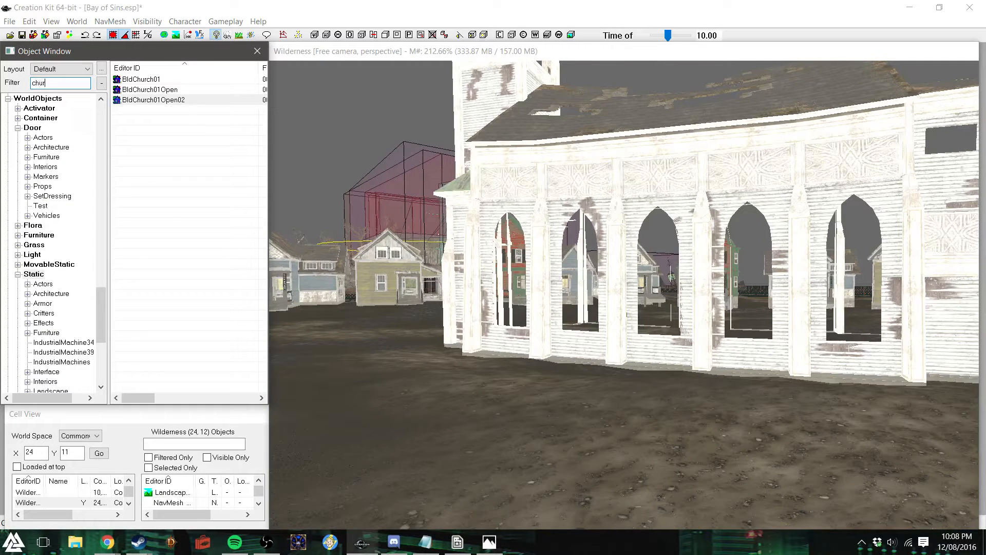
pyautogui.write('int')
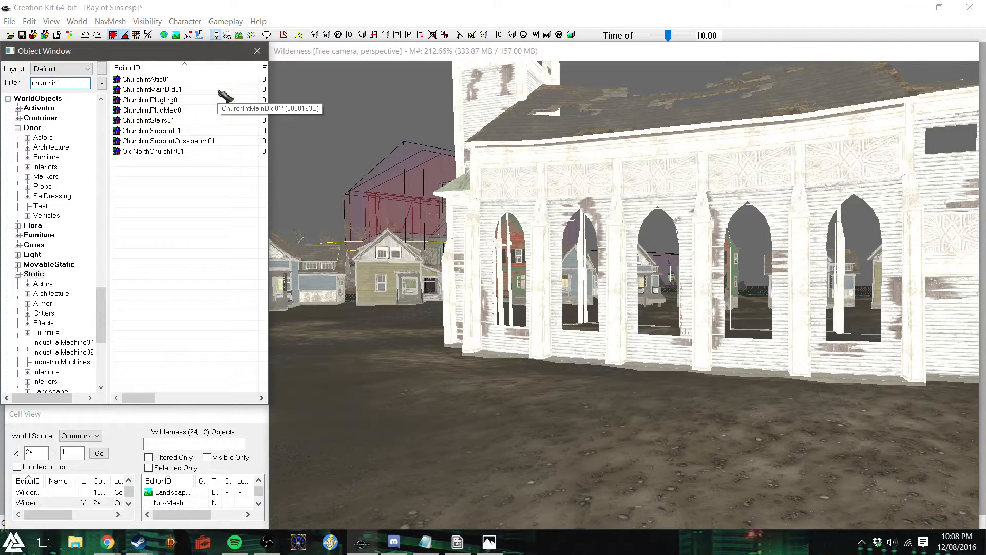
pyautogui.moveTo(185, 90); pyautogui.dragTo(400, 277)
pyautogui.moveTo(424, 315); pyautogui.dragTo(654, 332, button='right')
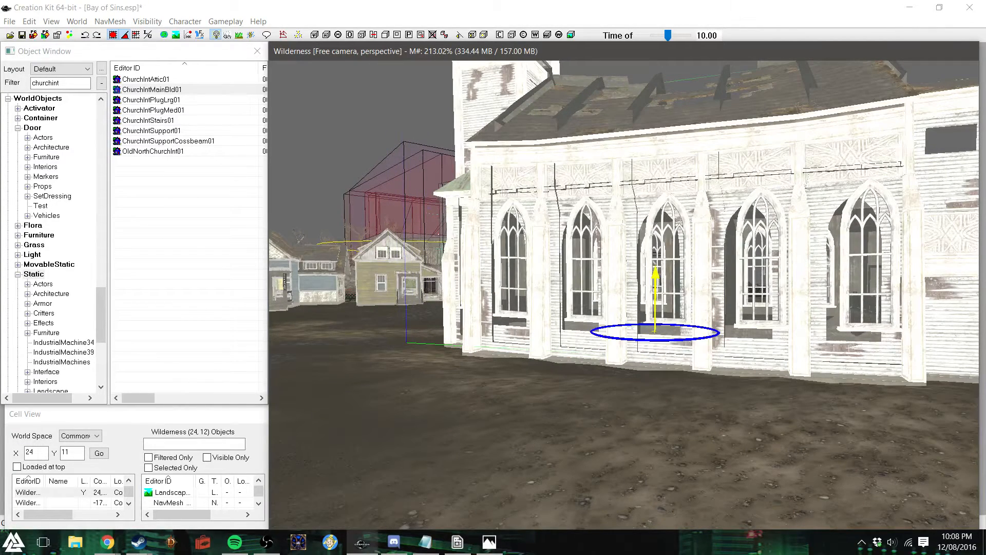
pyautogui.press('f')
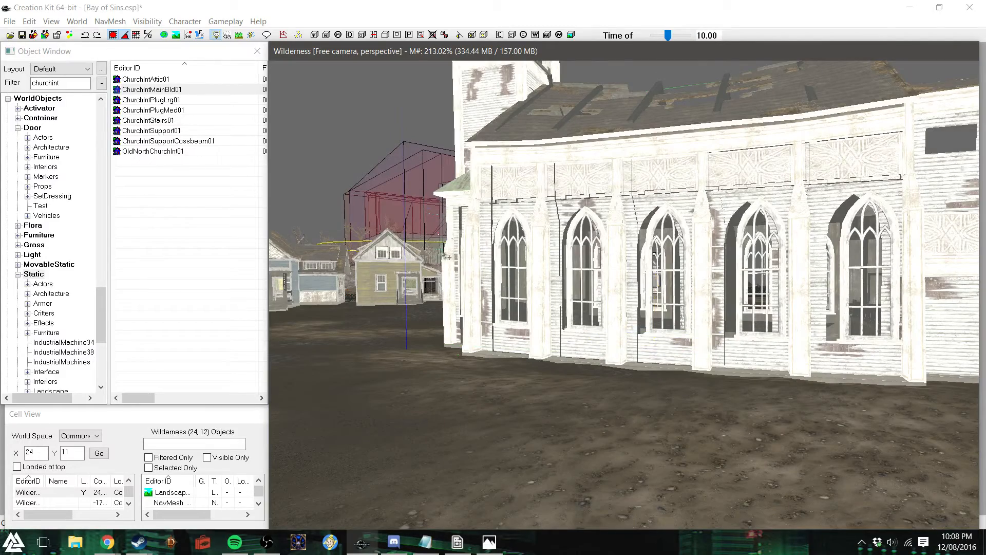
# Examine the combined church from outside, going around to the tower side and up to the front entrance
pyautogui.scroll(-10, 444, 257)
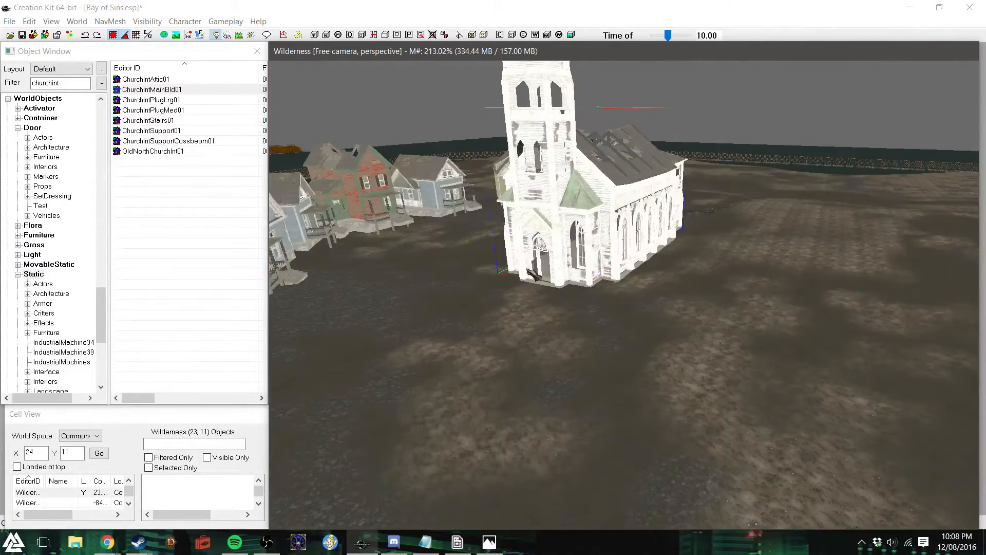
pyautogui.scroll(3, 529, 272)
pyautogui.press('d')
pyautogui.keyDown('shift'); pyautogui.moveTo(528, 273); pyautogui.dragTo(516, 271, button='middle'); pyautogui.keyUp('shift')
pyautogui.scroll(3, 514, 271)
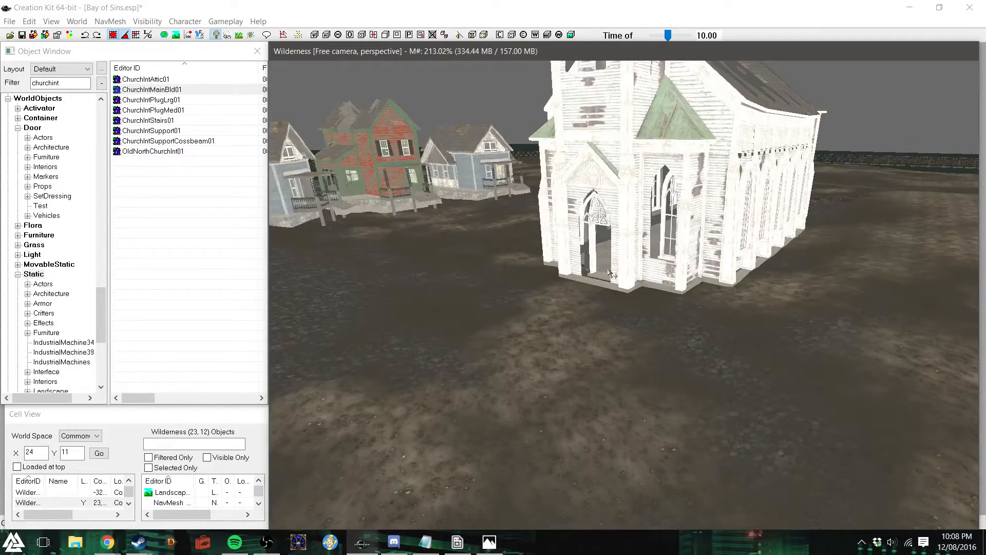
pyautogui.keyDown('shift'); pyautogui.moveTo(587, 282); pyautogui.dragTo(613, 286, button='middle'); pyautogui.keyUp('shift')
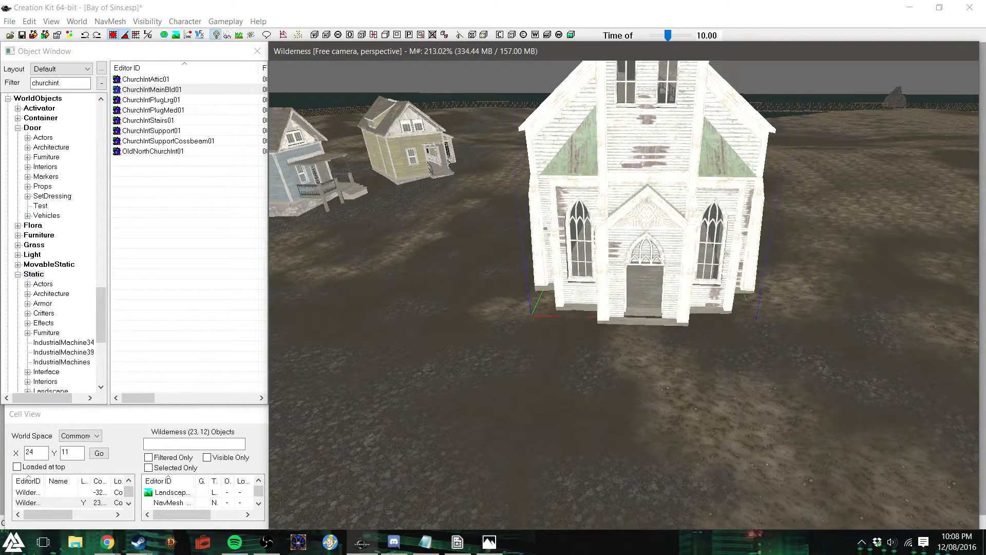
pyautogui.scroll(6, 642, 308)
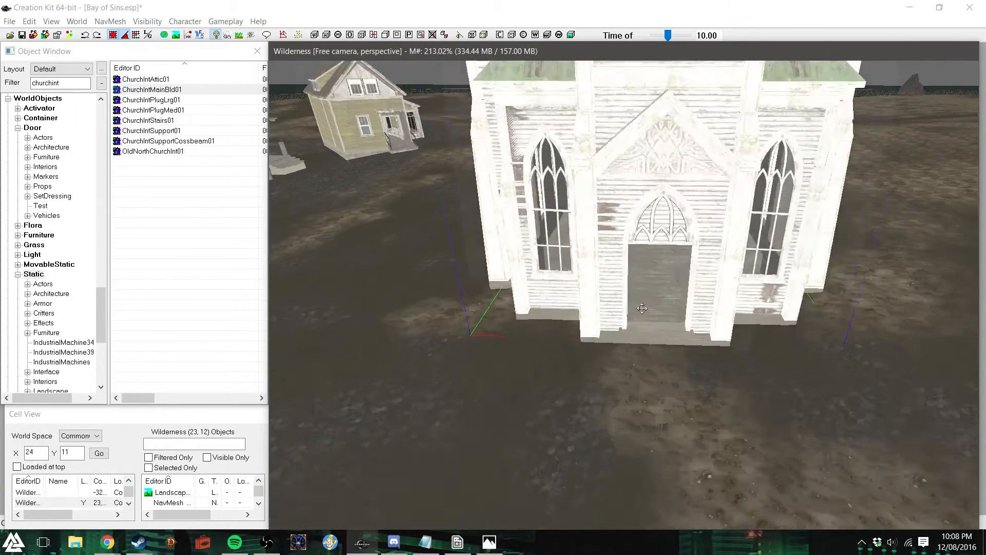
pyautogui.scroll(6, 642, 307)
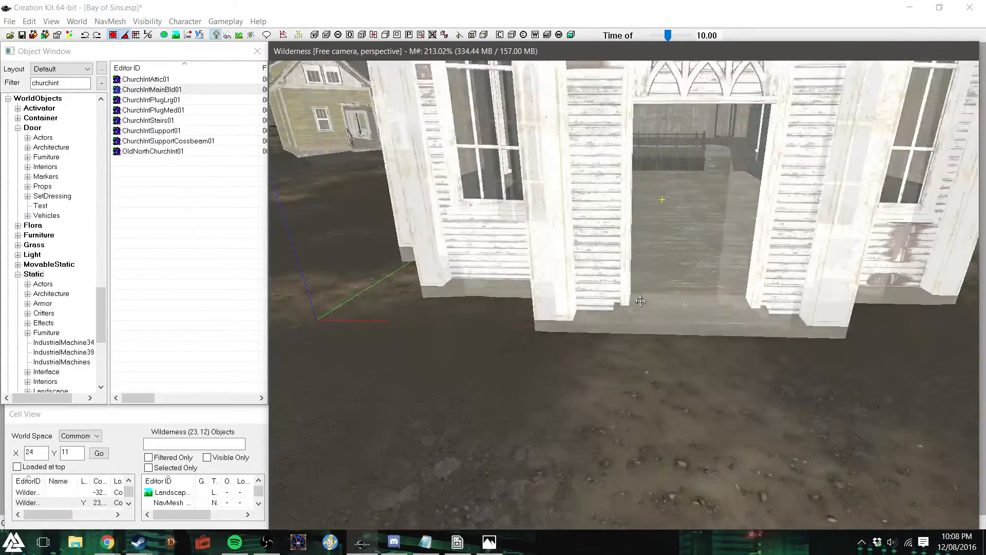
# Inspect the front doorway and compare how the interior floor meets the exterior threshold
pyautogui.scroll(-3, 640, 302)
pyautogui.moveTo(640, 301)
pyautogui.keyDown('shift'); pyautogui.mouseDown(button='middle')
pyautogui.moveTo(549, 308)
pyautogui.moveTo(699, 312)
pyautogui.moveTo(674, 326)
pyautogui.moveTo(591, 315)
pyautogui.moveTo(634, 306)
pyautogui.mouseUp(button='middle'); pyautogui.keyUp('shift')
pyautogui.scroll(6, 678, 322)
pyautogui.scroll(-4, 678, 323)
pyautogui.scroll(-5, 635, 308)
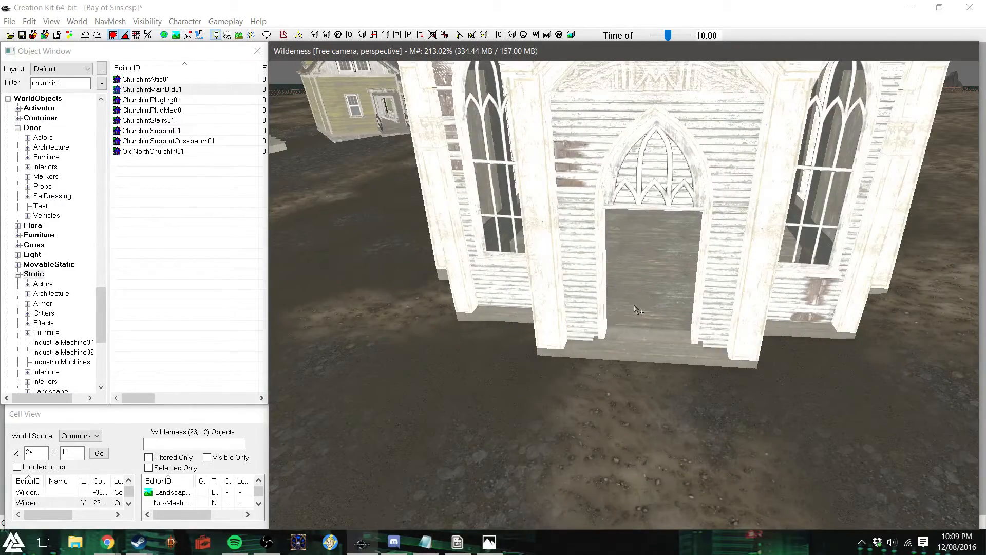
pyautogui.scroll(-4, 637, 310)
pyautogui.scroll(6, 637, 310)
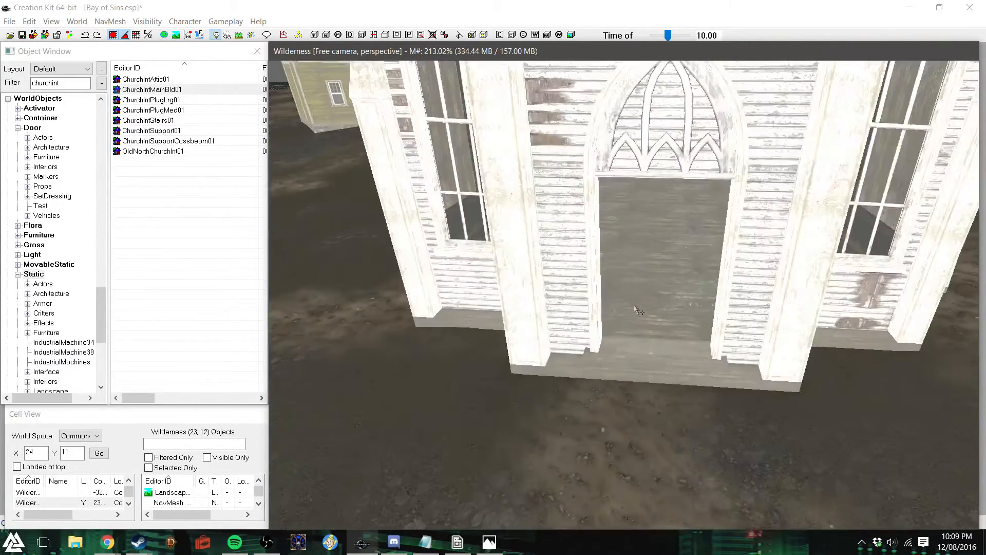
pyautogui.scroll(4, 635, 310)
pyautogui.scroll(-3, 637, 309)
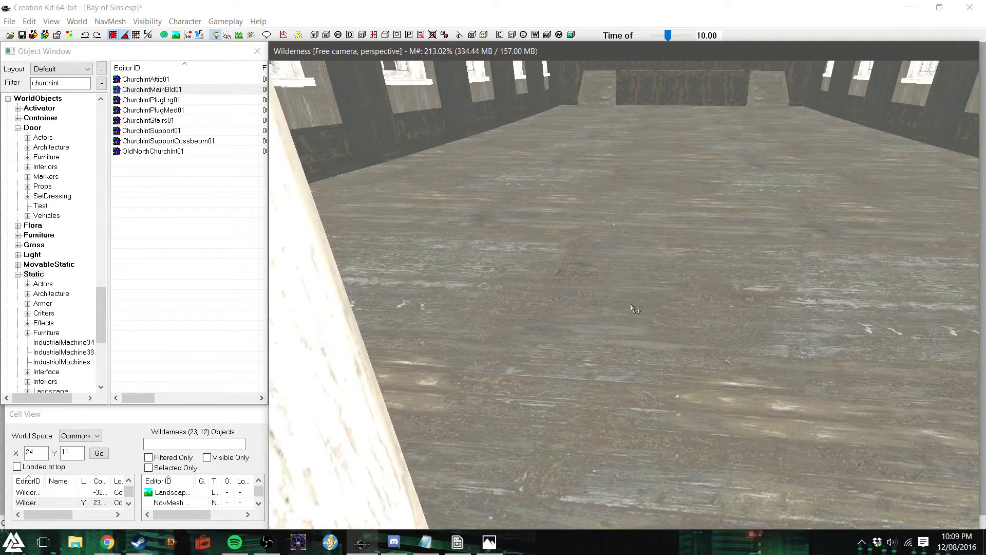
# Look over the inside of the church hall, from the floor and windows up to the damaged roof and its beams
pyautogui.keyDown('shift'); pyautogui.moveTo(630, 304); pyautogui.dragTo(638, 276, button='middle'); pyautogui.keyUp('shift')
pyautogui.scroll(5, 642, 277)
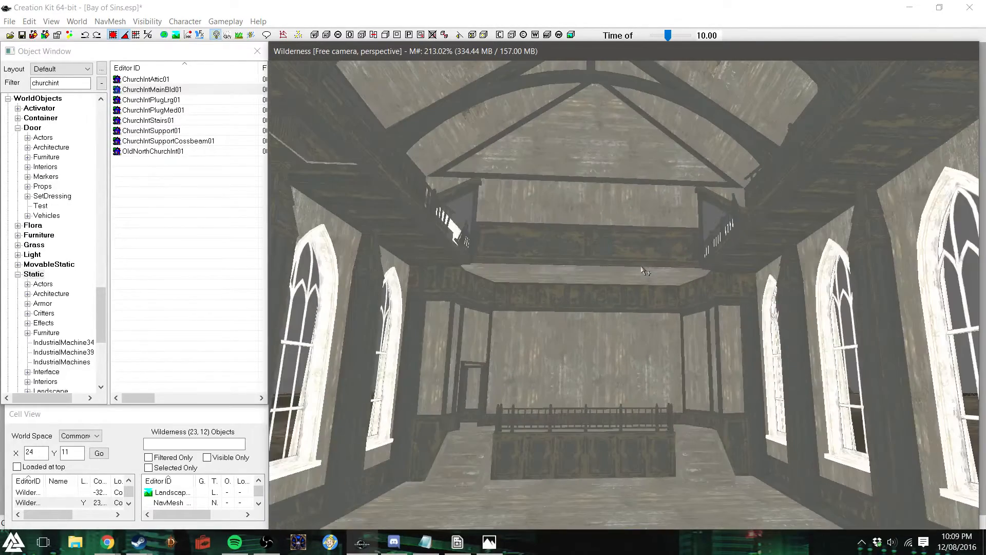
pyautogui.keyDown('shift'); pyautogui.moveTo(643, 268); pyautogui.dragTo(650, 228, button='middle'); pyautogui.keyUp('shift')
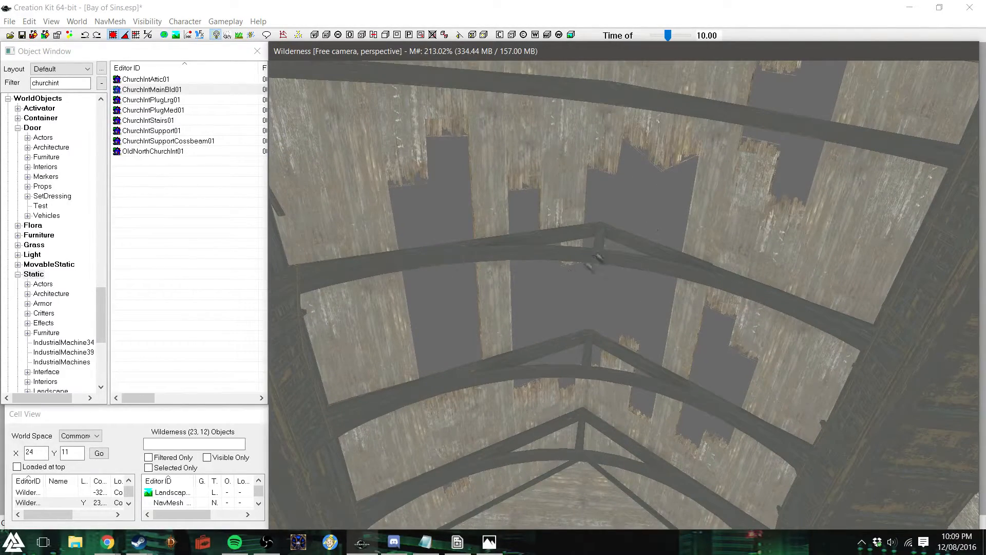
pyautogui.keyDown('shift'); pyautogui.moveTo(674, 363); pyautogui.dragTo(667, 362, button='middle'); pyautogui.keyUp('shift')
pyautogui.scroll(3, 624, 355)
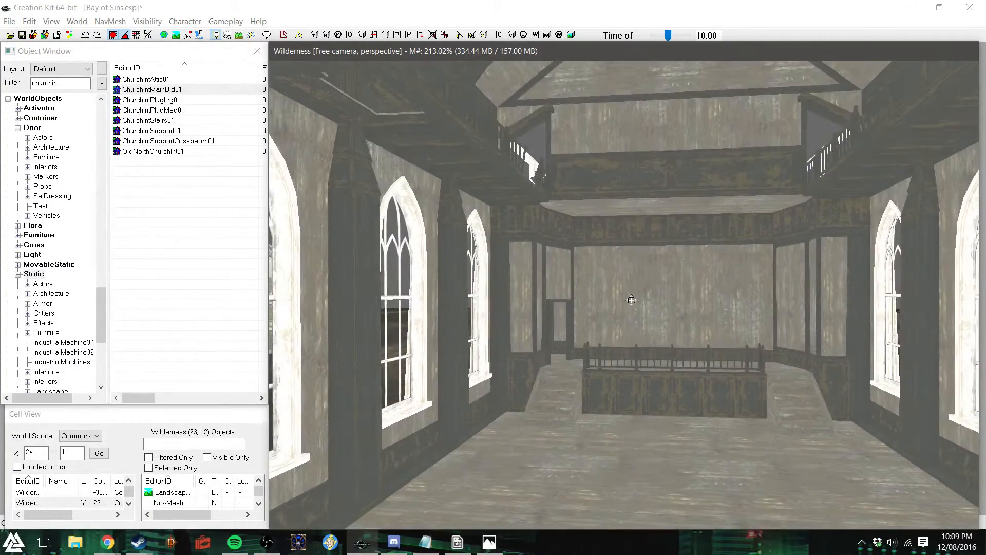
# Inspect the far end of the hall around the railed platform and the side door opening beside it
pyautogui.keyDown('shift'); pyautogui.moveTo(622, 304); pyautogui.dragTo(715, 304, button='middle'); pyautogui.keyUp('shift')
pyautogui.scroll(6, 619, 312)
pyautogui.scroll(4, 614, 302)
pyautogui.scroll(3, 715, 304)
pyautogui.scroll(-5, 719, 307)
pyautogui.click(719, 307)
pyautogui.scroll(-3, 717, 306)
pyautogui.keyDown('shift'); pyautogui.moveTo(717, 306); pyautogui.dragTo(739, 374, button='middle'); pyautogui.keyUp('shift')
pyautogui.scroll(4, 707, 326)
pyautogui.scroll(-3, 690, 388)
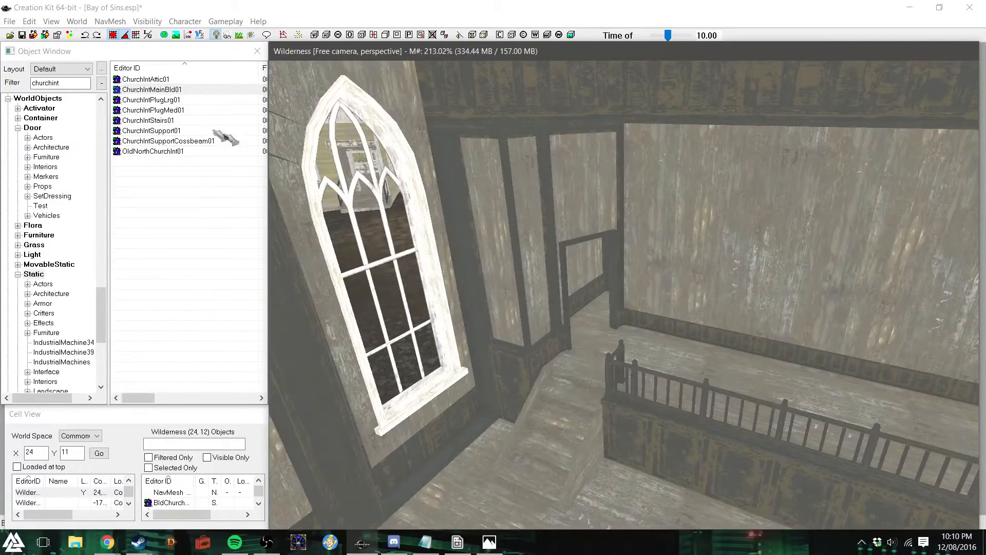
# Try placing the ChurchIntStairs01 piece by the railed platform inside the hall
pyautogui.moveTo(175, 122); pyautogui.dragTo(510, 335)
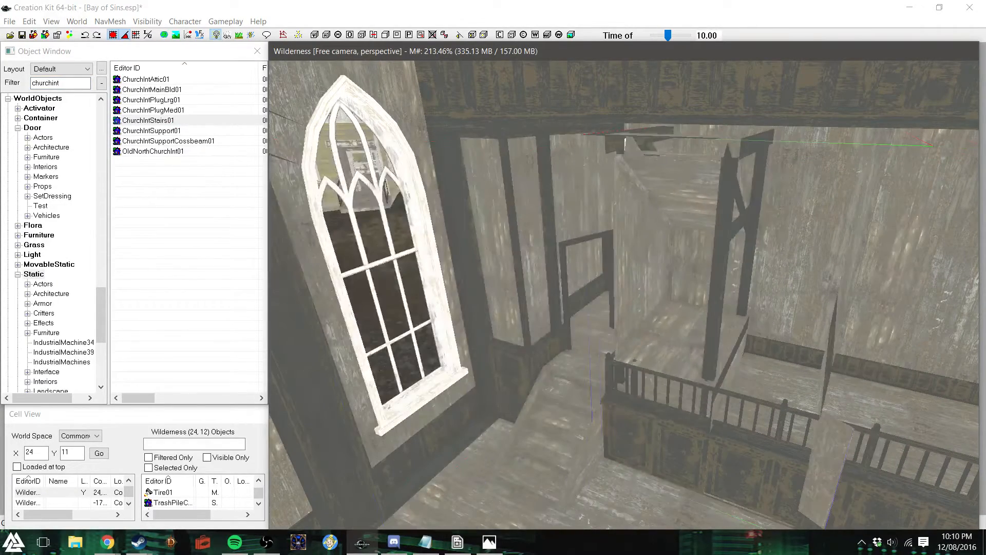
pyautogui.moveTo(719, 309); pyautogui.dragTo(627, 308, button='right')
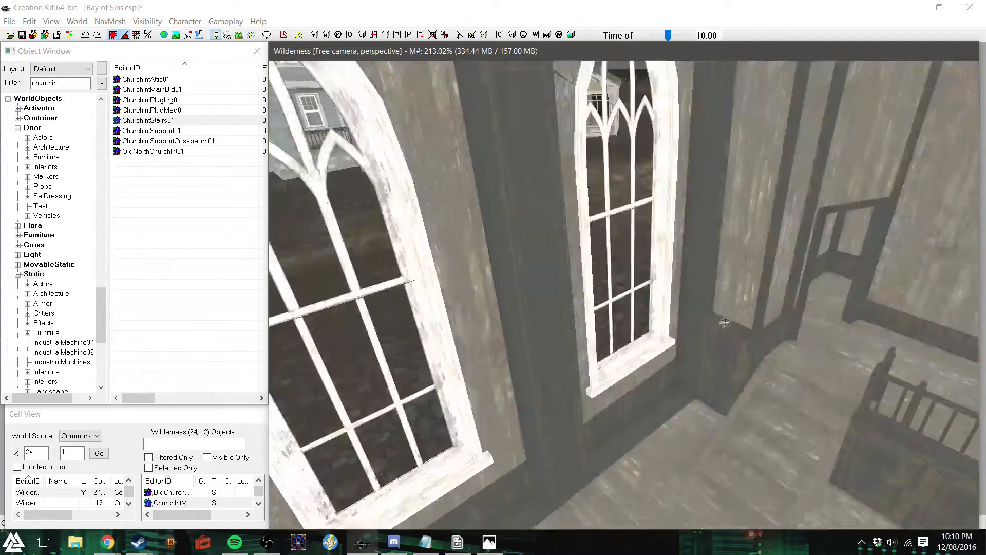
# Examine the rear end of the hall from above, including the gap between the interior floor and the exterior wall
pyautogui.moveTo(724, 322); pyautogui.dragTo(939, 234, button='middle')
pyautogui.scroll(8, 760, 315)
pyautogui.moveTo(937, 274); pyautogui.dragTo(934, 362, button='middle')
pyautogui.scroll(-8, 934, 365)
pyautogui.scroll(10, 933, 365)
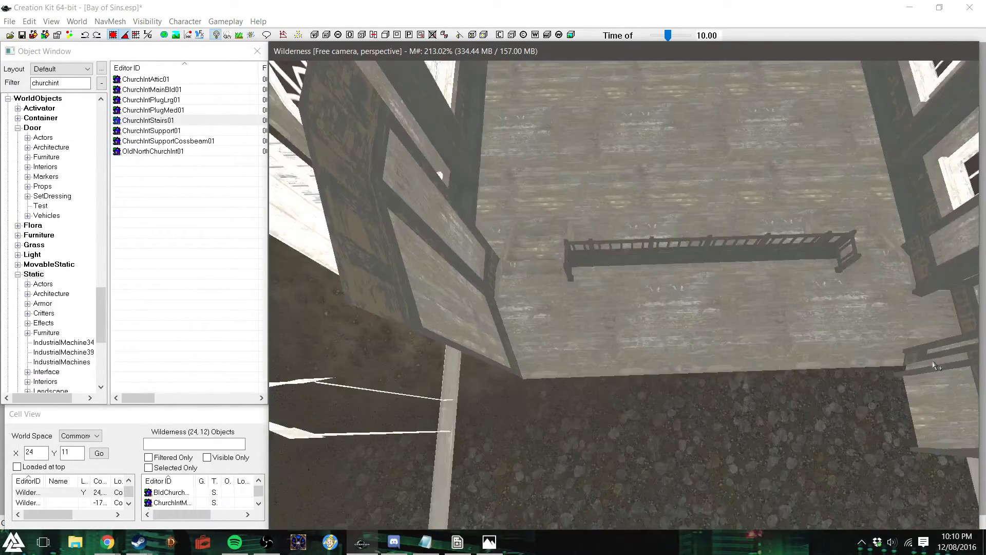
# Examine the upper galleries, their railings and the openings at both ends of the hall
pyautogui.moveTo(933, 365); pyautogui.dragTo(804, 329, button='middle')
pyautogui.scroll(6, 805, 328)
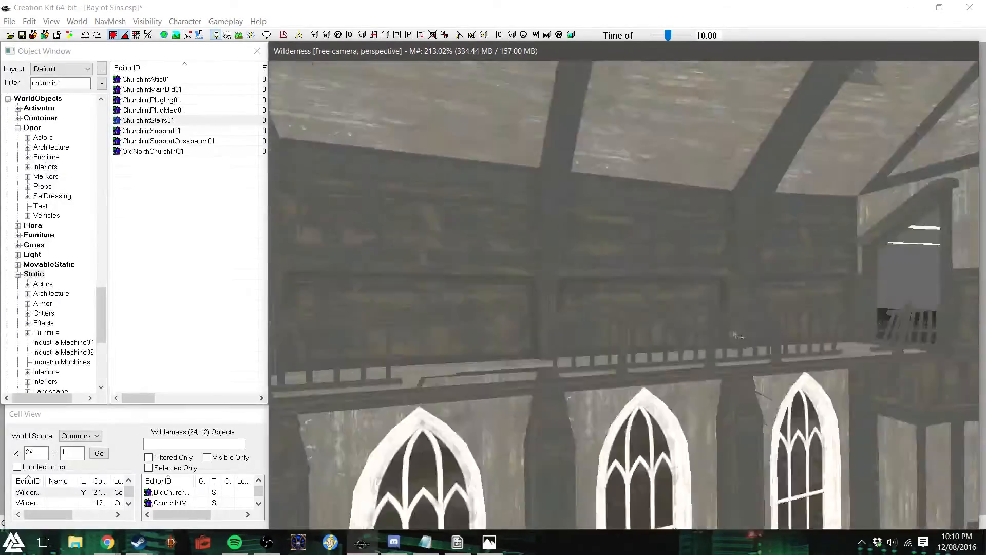
pyautogui.moveTo(738, 336); pyautogui.dragTo(627, 331, button='middle')
pyautogui.scroll(10, 627, 331)
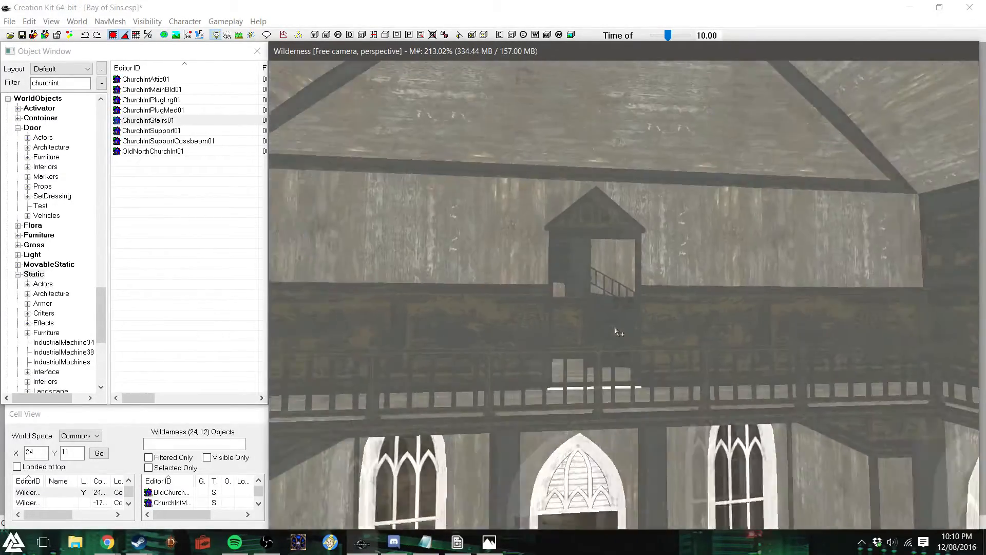
pyautogui.scroll(-8, 618, 333)
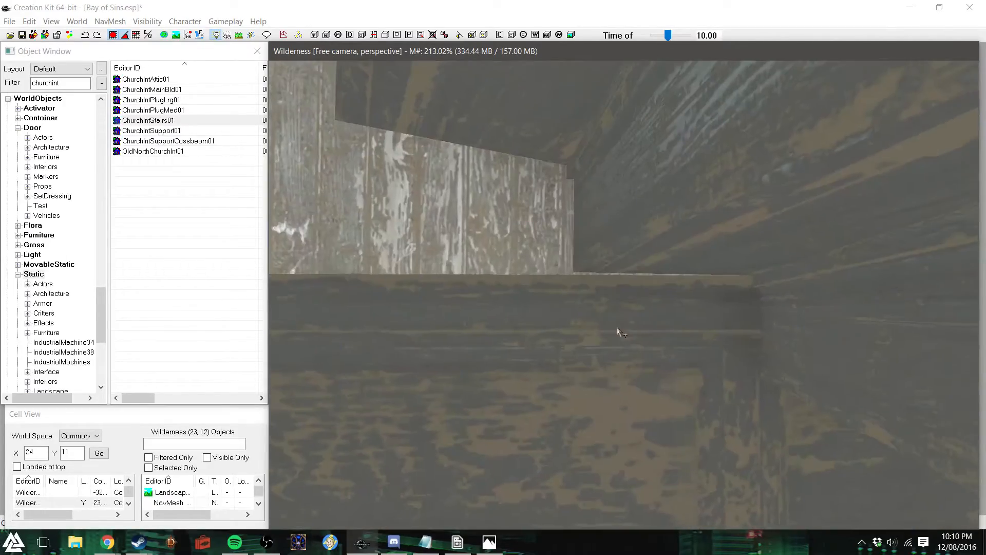
pyautogui.moveTo(672, 326); pyautogui.dragTo(774, 329, button='middle')
pyautogui.moveTo(648, 340); pyautogui.dragTo(608, 437, button='middle')
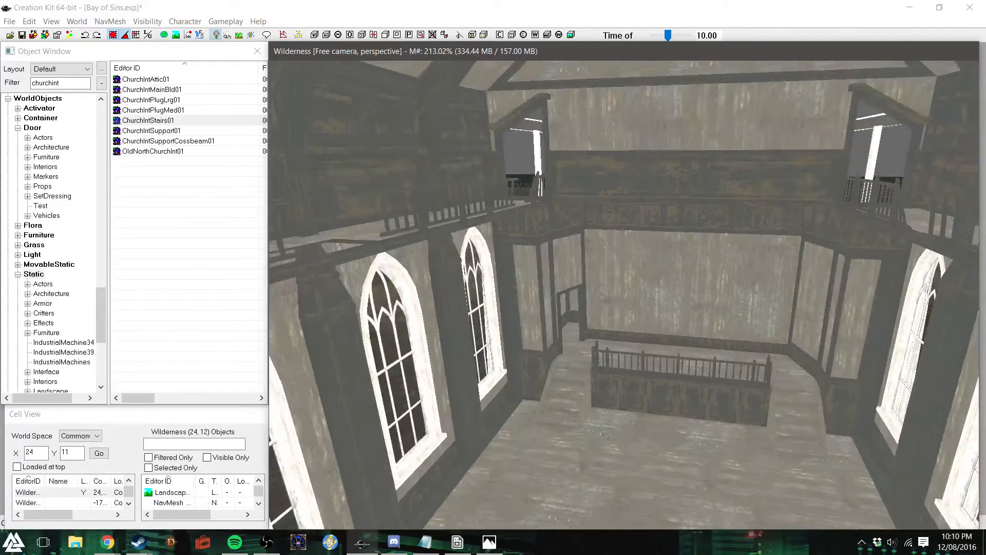
# Place ChurchIntStairs01 in the empty space behind the hall's rear wall and adjust its height there
pyautogui.moveTo(565, 264); pyautogui.dragTo(729, 275, button='middle')
pyautogui.scroll(5, 552, 272)
pyautogui.scroll(1, 614, 298)
pyautogui.scroll(8, 615, 298)
pyautogui.scroll(3, 632, 284)
pyautogui.scroll(2, 730, 275)
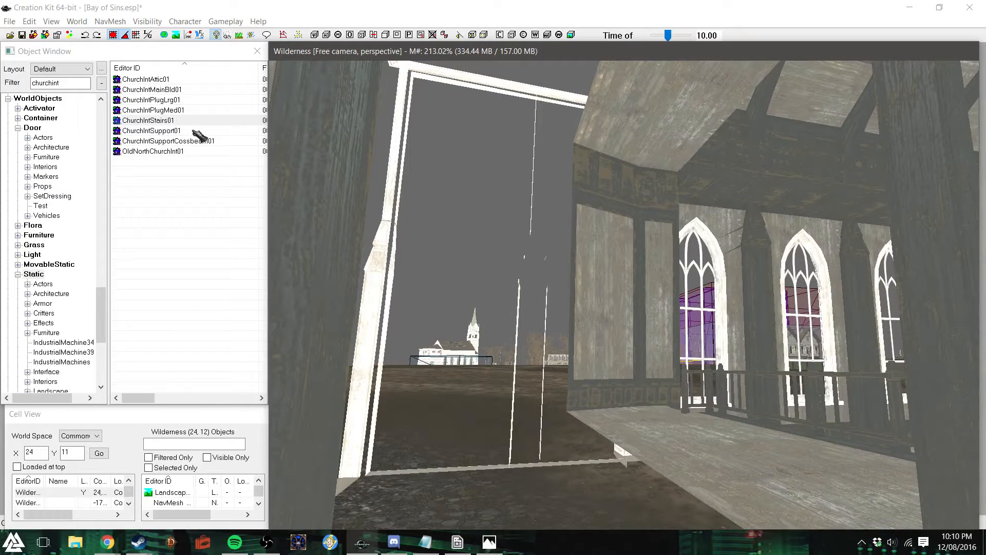
pyautogui.moveTo(181, 124); pyautogui.dragTo(381, 247)
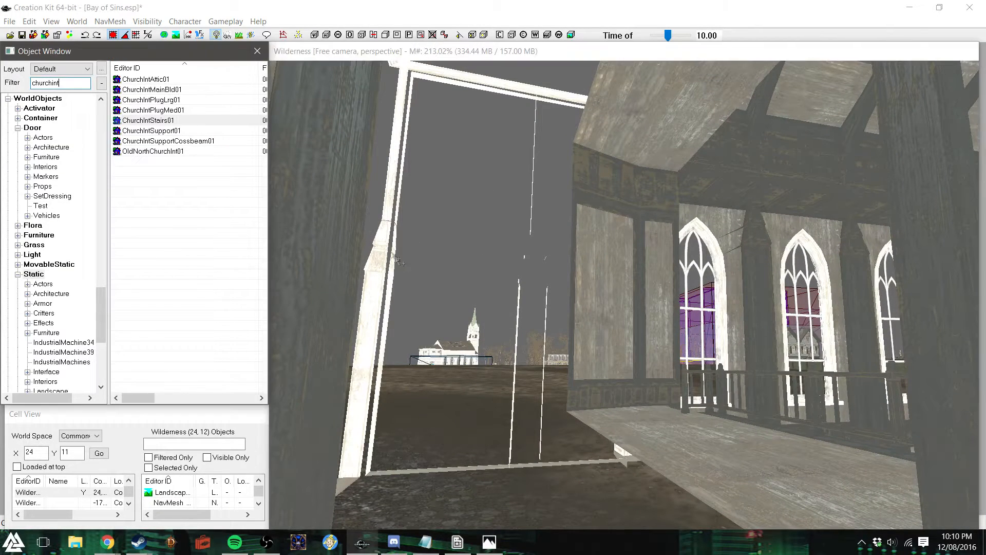
pyautogui.moveTo(528, 485); pyautogui.dragTo(475, 172)
pyautogui.press('z')
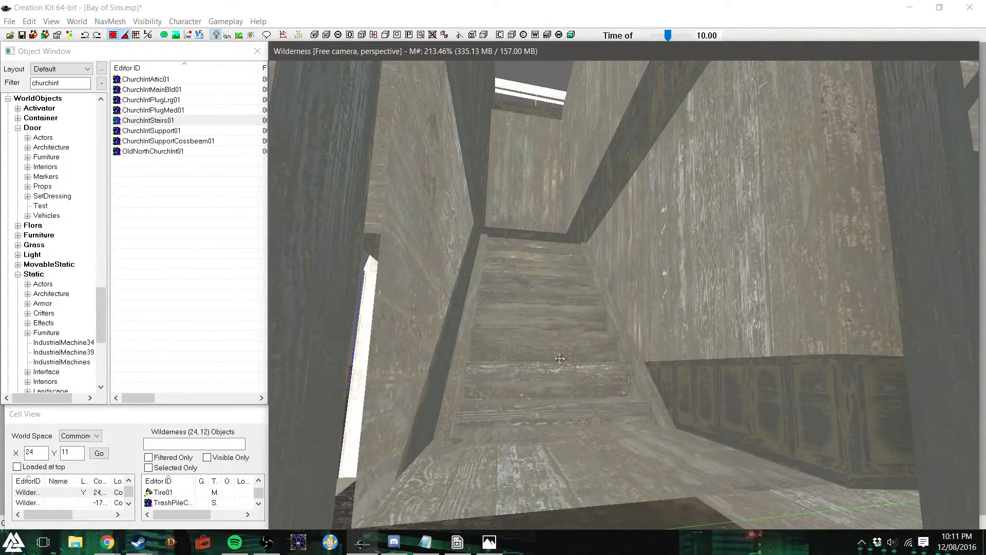
# Examine how the placed stairs piece meets the hall's rear end, checking its landings, walls and neighbouring floor openings
pyautogui.scroll(-4, 559, 359)
pyautogui.scroll(10, 602, 339)
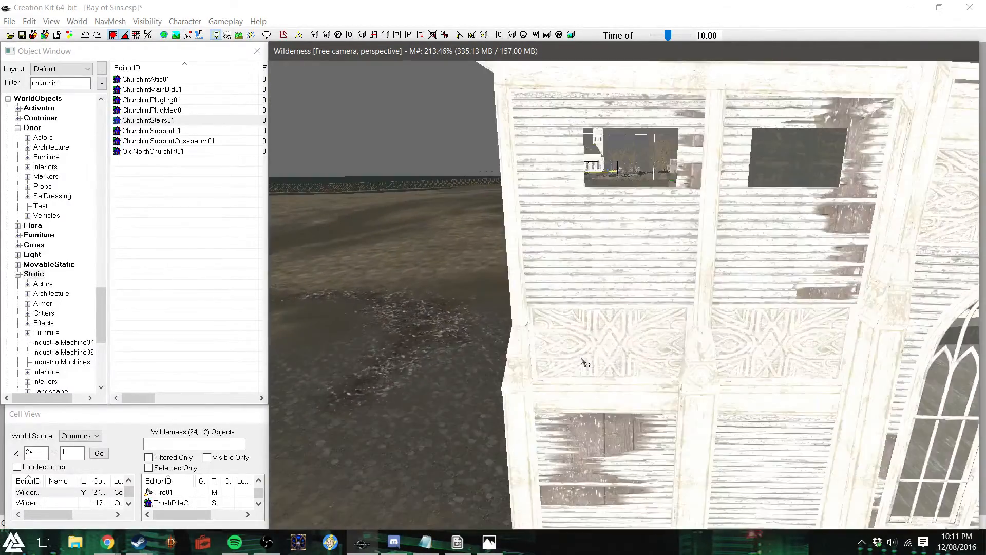
pyautogui.scroll(4, 585, 362)
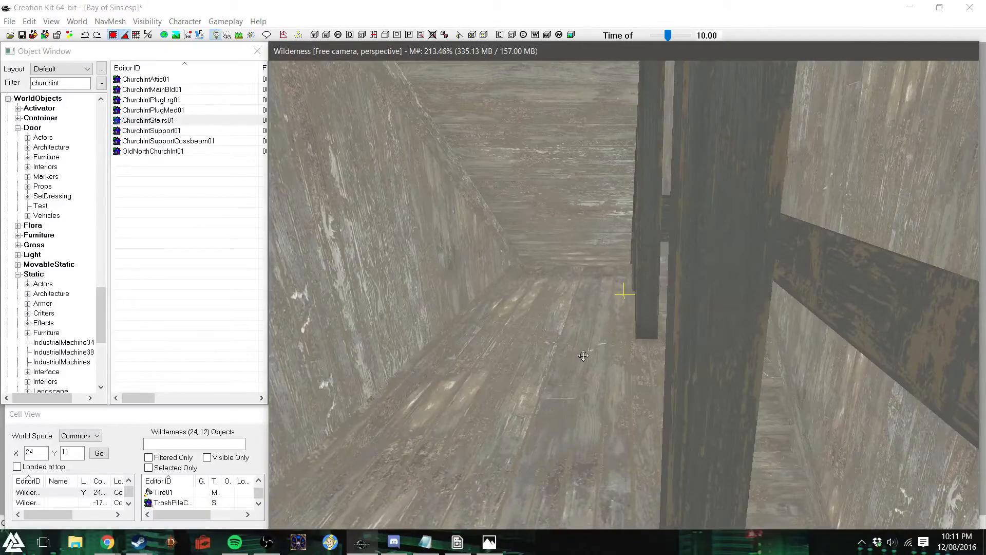
pyautogui.keyDown('shift'); pyautogui.moveTo(583, 356); pyautogui.dragTo(650, 415, button='middle'); pyautogui.keyUp('shift')
pyautogui.scroll(8, 538, 274)
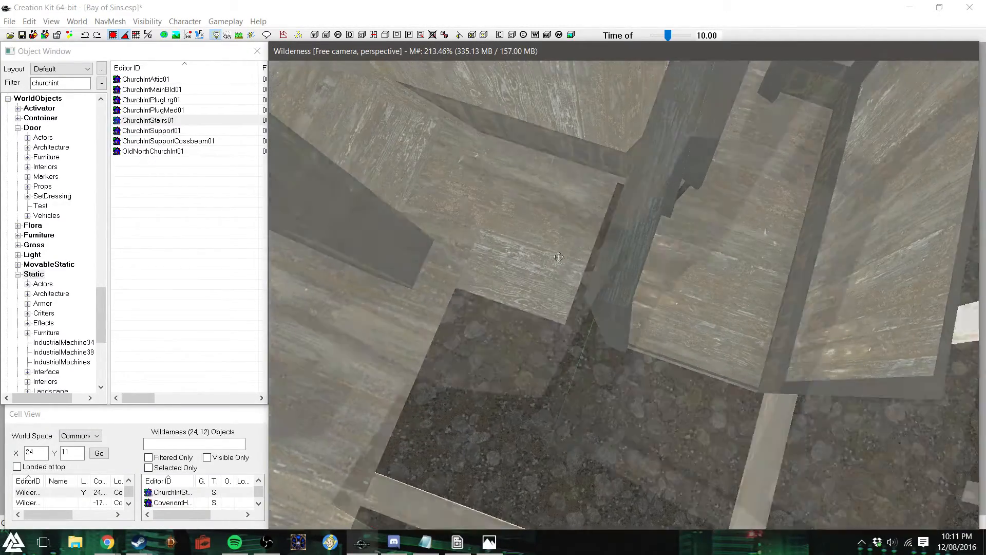
pyautogui.scroll(5, 532, 257)
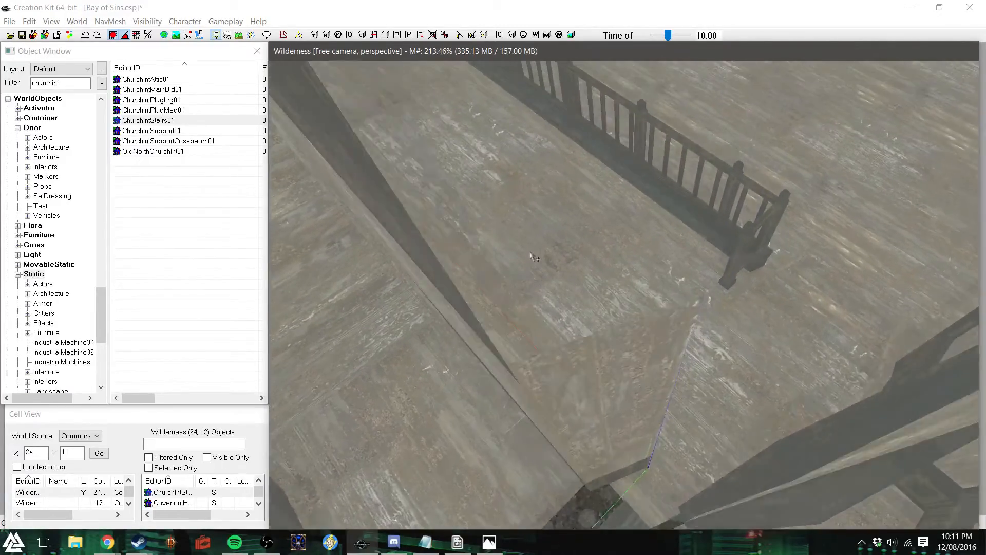
pyautogui.scroll(-10, 529, 253)
pyautogui.keyDown('shift'); pyautogui.moveTo(529, 253); pyautogui.dragTo(487, 244, button='middle'); pyautogui.keyUp('shift')
pyautogui.scroll(8, 511, 227)
pyautogui.scroll(3, 425, 256)
pyautogui.moveTo(662, 287); pyautogui.dragTo(603, 395)
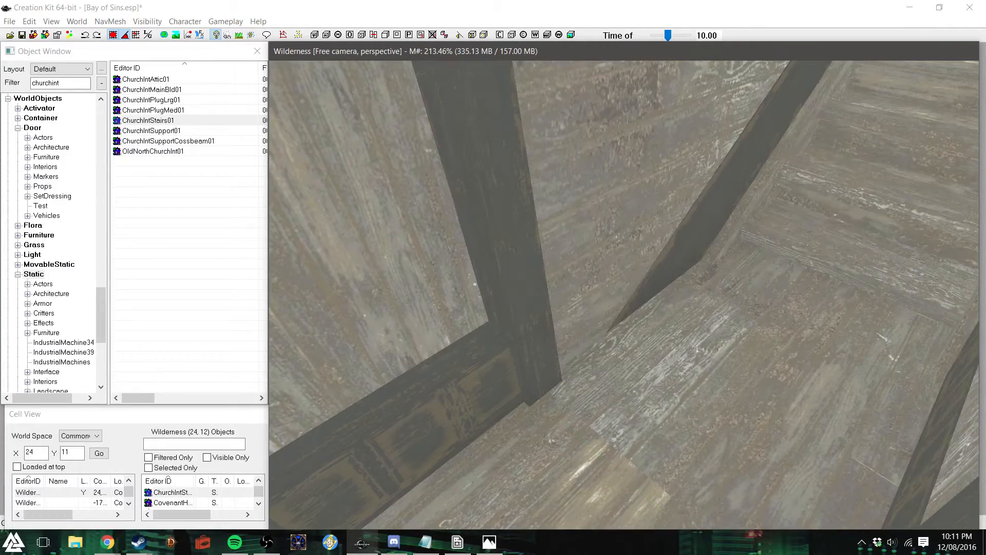
pyautogui.keyDown('shift'); pyautogui.moveTo(628, 406); pyautogui.dragTo(824, 402, button='middle'); pyautogui.keyUp('shift')
pyautogui.scroll(-3, 824, 402)
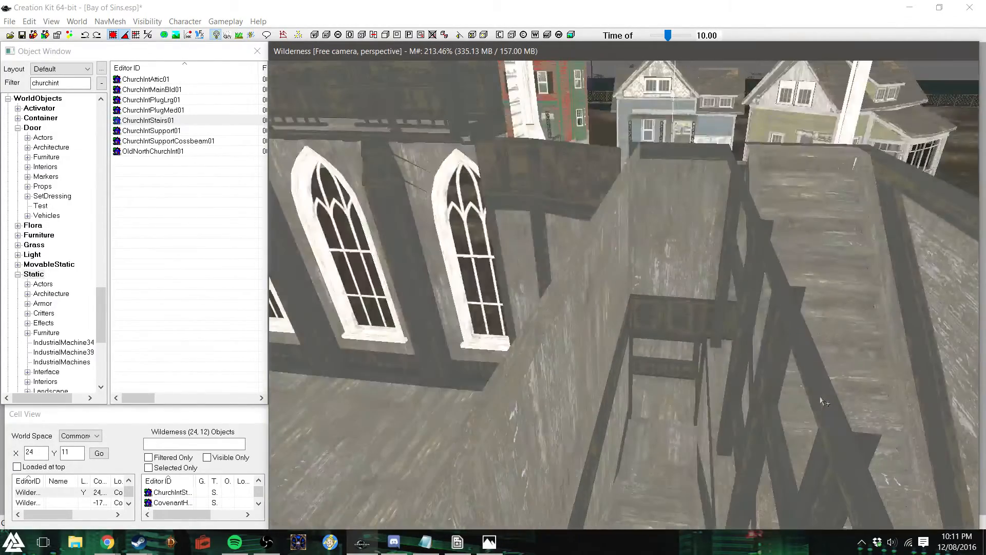
# Examine the church's rear extension from outside and look through the interior toward the arched entrance doorway
pyautogui.click(839, 346)
pyautogui.keyDown('shift'); pyautogui.moveTo(839, 347); pyautogui.dragTo(774, 395, button='middle'); pyautogui.keyUp('shift')
pyautogui.scroll(-5, 810, 383)
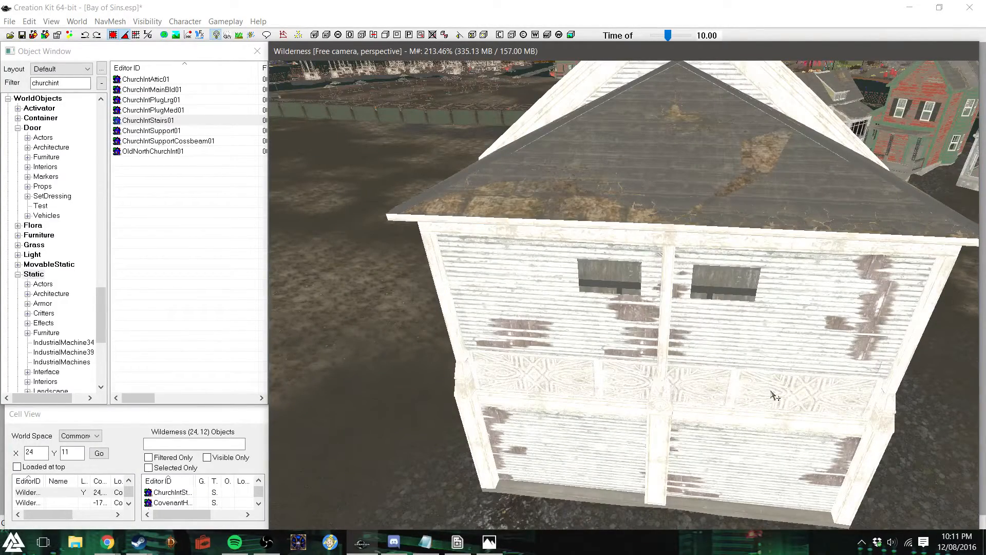
pyautogui.scroll(8, 754, 370)
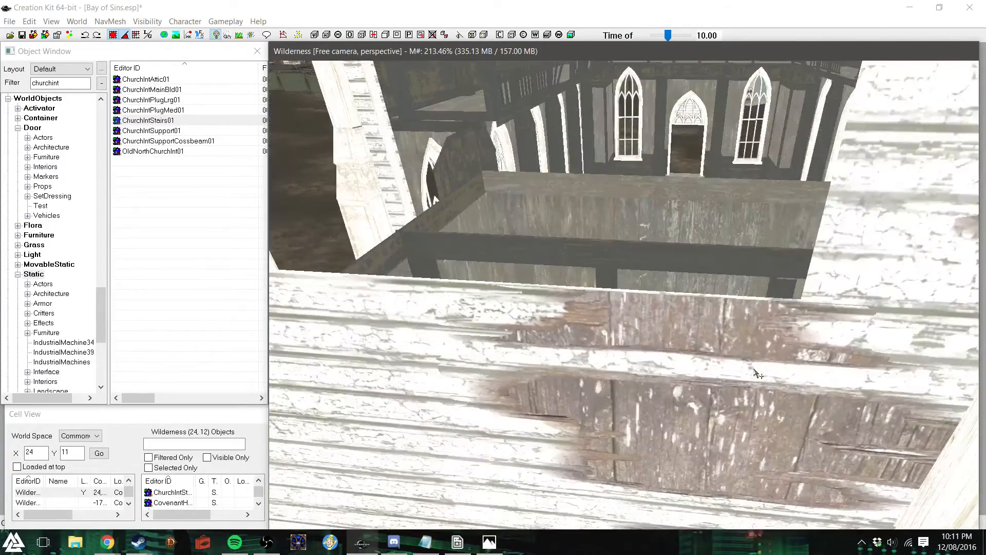
pyautogui.keyDown('shift'); pyautogui.moveTo(661, 315); pyautogui.dragTo(664, 297, button='middle'); pyautogui.keyUp('shift')
pyautogui.scroll(3, 664, 297)
pyautogui.scroll(10, 664, 299)
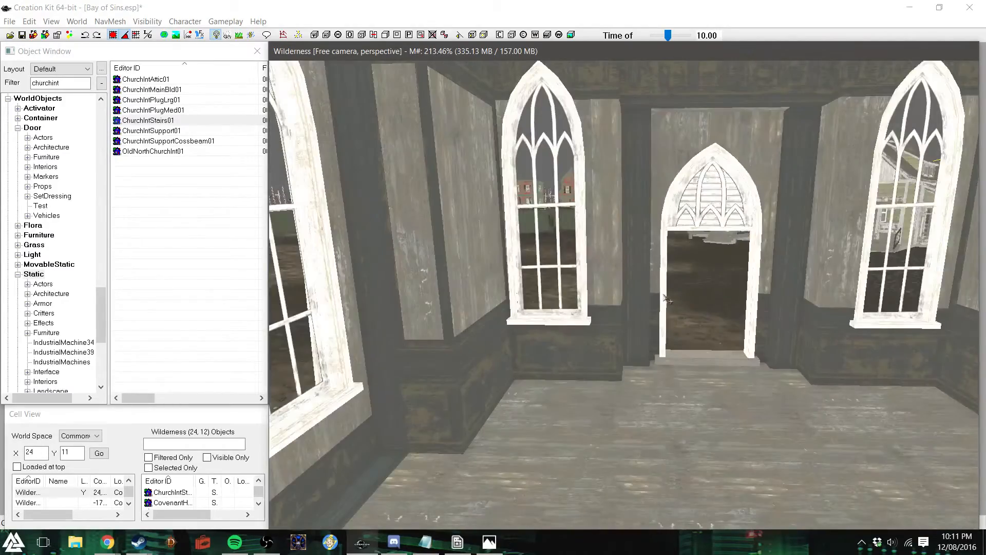
pyautogui.scroll(2, 665, 297)
pyautogui.keyDown('shift'); pyautogui.moveTo(664, 297); pyautogui.dragTo(699, 293, button='middle'); pyautogui.keyUp('shift')
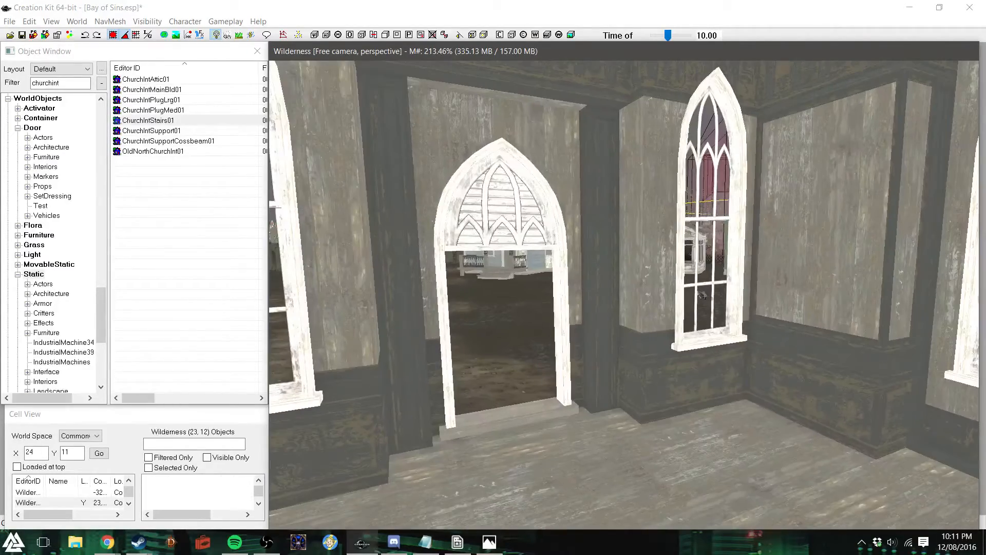
# Examine the stairwell behind the hall from above, including its railings, flight of stairs and adjoining wall
pyautogui.keyDown('shift'); pyautogui.moveTo(493, 304); pyautogui.dragTo(696, 277, button='middle'); pyautogui.keyUp('shift')
pyautogui.scroll(3, 601, 296)
pyautogui.scroll(2, 600, 307)
pyautogui.scroll(4, 595, 308)
pyautogui.scroll(3, 696, 276)
pyautogui.keyDown('shift'); pyautogui.moveTo(719, 307); pyautogui.dragTo(795, 363, button='middle'); pyautogui.keyUp('shift')
pyautogui.scroll(-3, 795, 363)
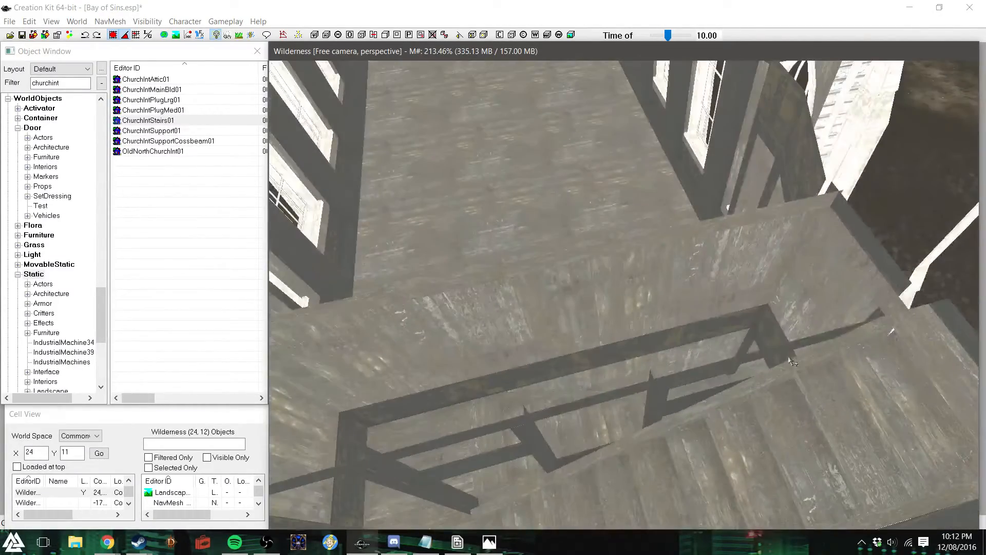
pyautogui.scroll(6, 791, 357)
pyautogui.scroll(-3, 789, 355)
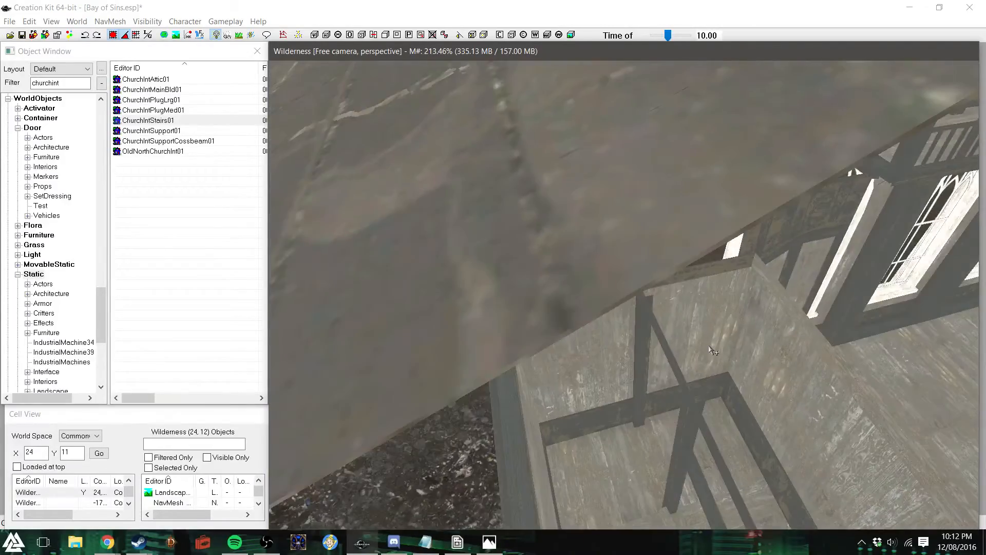
pyautogui.keyDown('shift'); pyautogui.moveTo(709, 345); pyautogui.dragTo(755, 374, button='middle'); pyautogui.keyUp('shift')
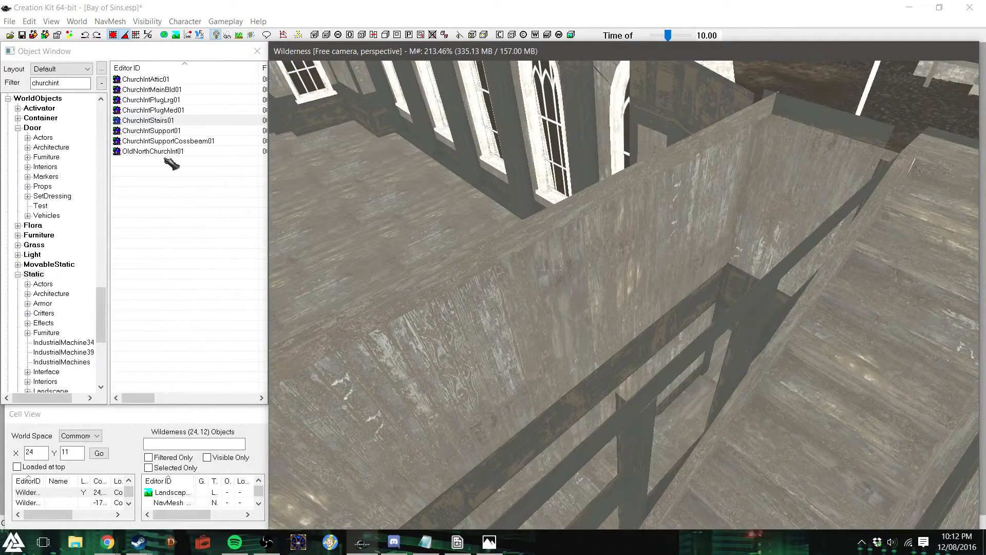
# Try the OldNorthChurchInt01 piece beside the church's rear extension and delete it
pyautogui.scroll(-10, 327, 202)
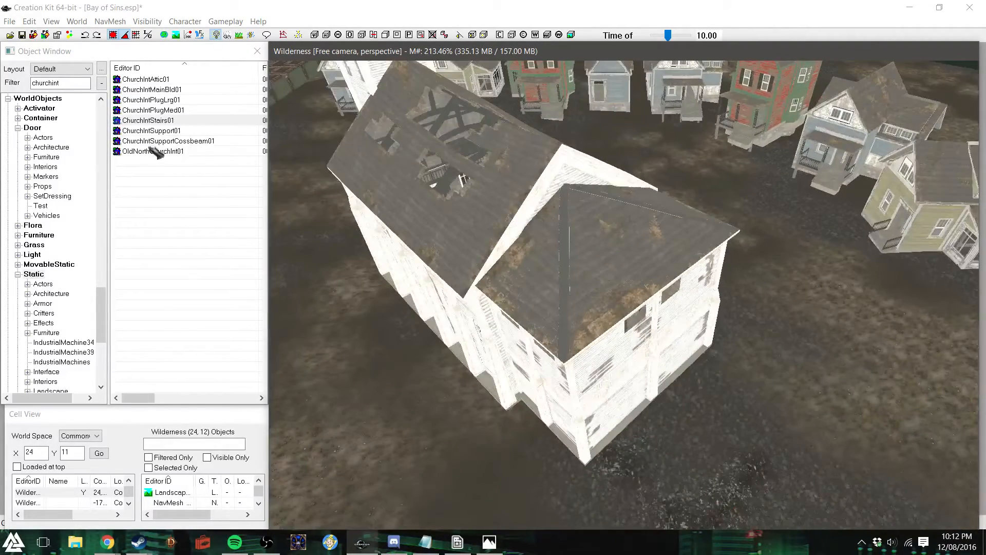
pyautogui.moveTo(151, 149); pyautogui.dragTo(815, 354)
pyautogui.moveTo(797, 362); pyautogui.dragTo(853, 362, button='right')
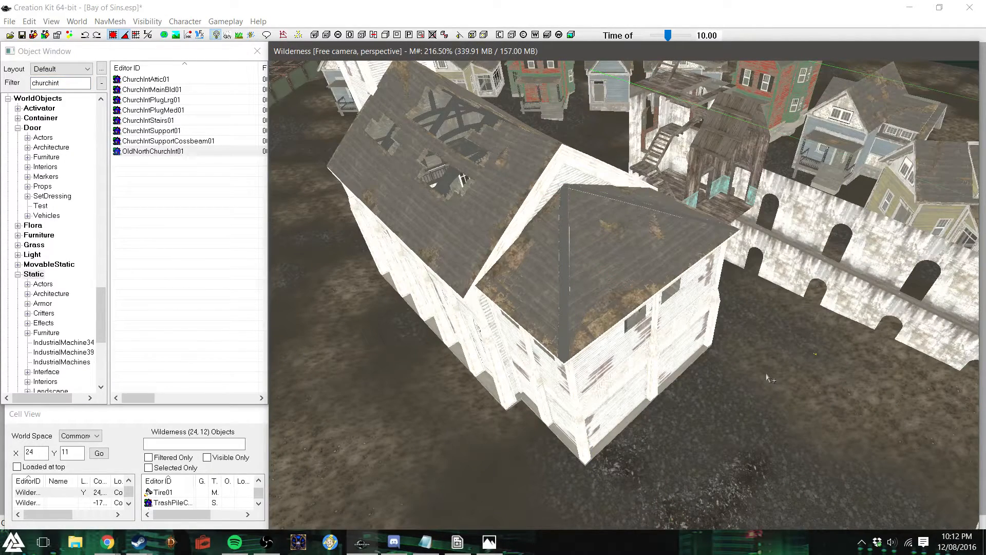
pyautogui.press('Delete')
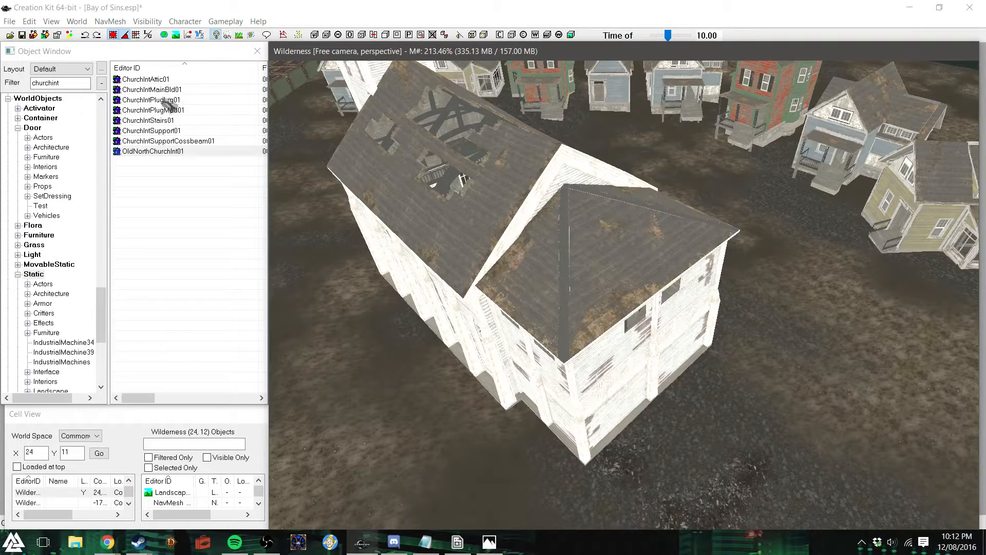
# Place the ChurchIntAttic01 piece beside the church, adjust its height and rotation, and move it against the rear extension
pyautogui.moveTo(162, 78); pyautogui.dragTo(789, 347)
pyautogui.moveTo(781, 346); pyautogui.dragTo(822, 346, button='right')
pyautogui.press('z')
pyautogui.moveTo(801, 329); pyautogui.dragTo(685, 327)
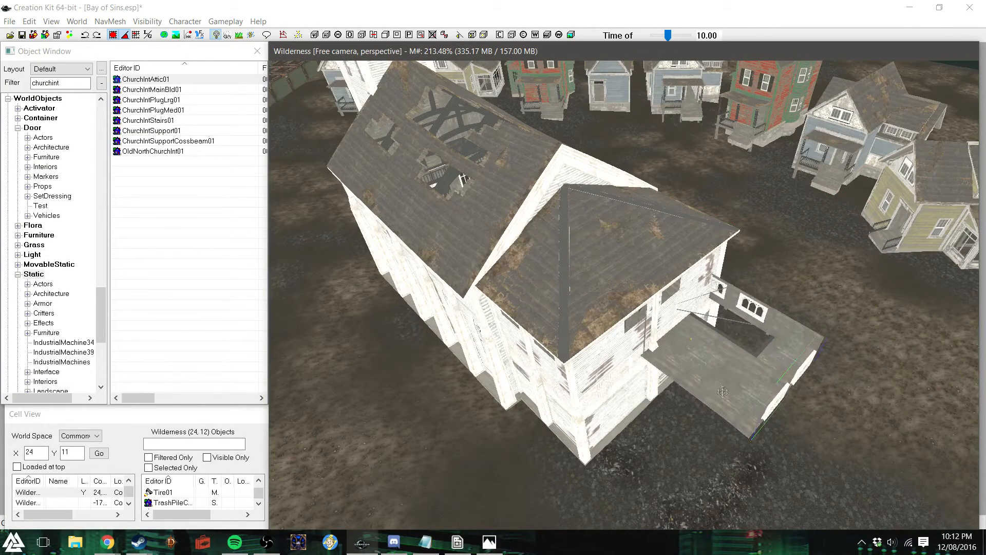
pyautogui.moveTo(724, 396); pyautogui.dragTo(754, 395, button='right')
pyautogui.moveTo(697, 382); pyautogui.dragTo(662, 376)
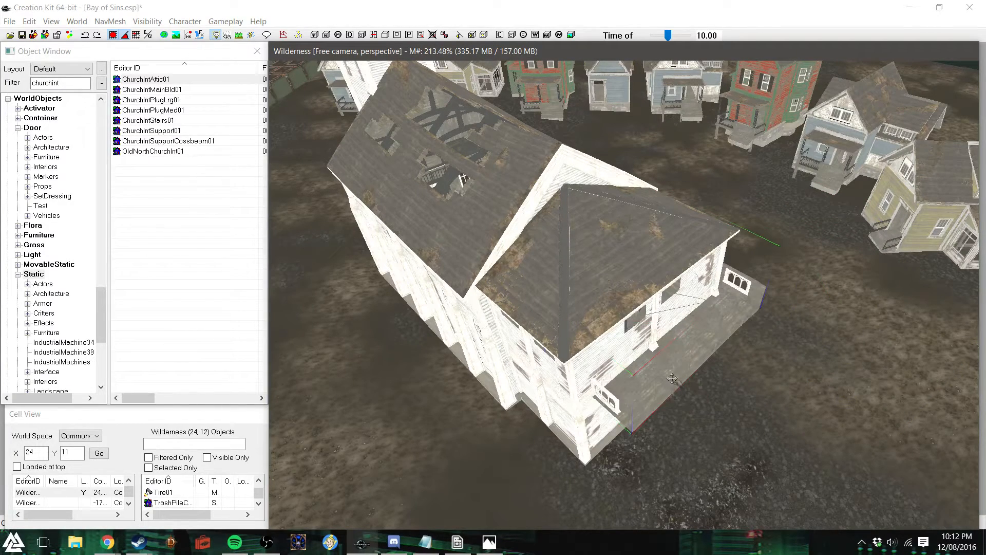
# Examine the attic piece's position relative to the stairwell and the upper window openings of the rear extension
pyautogui.scroll(10, 671, 379)
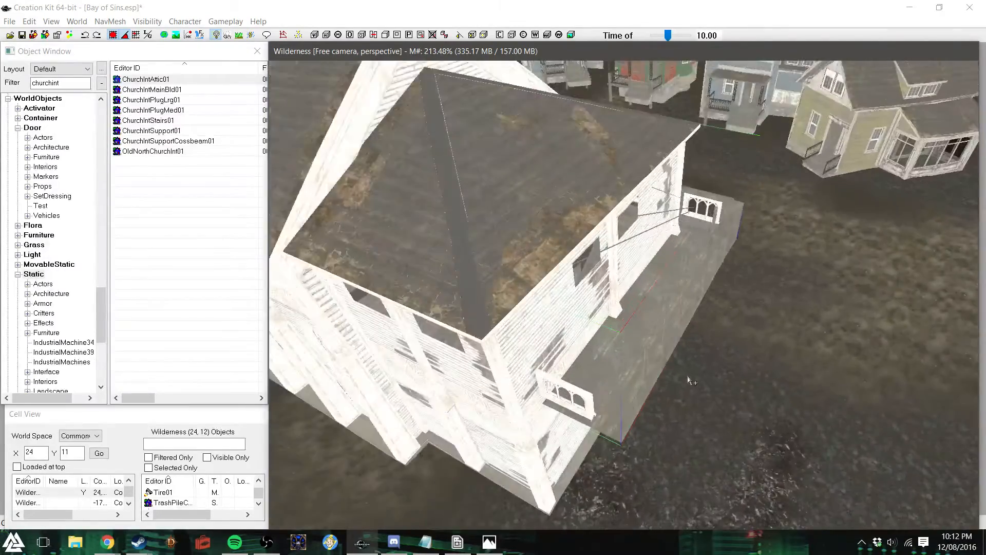
pyautogui.scroll(6, 693, 375)
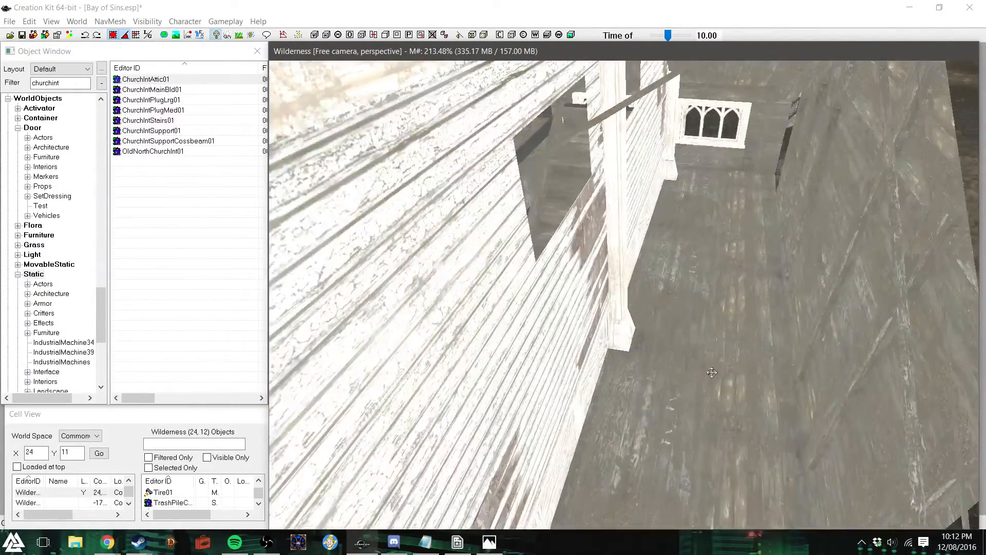
pyautogui.scroll(6, 711, 372)
pyautogui.moveTo(711, 373); pyautogui.dragTo(595, 344)
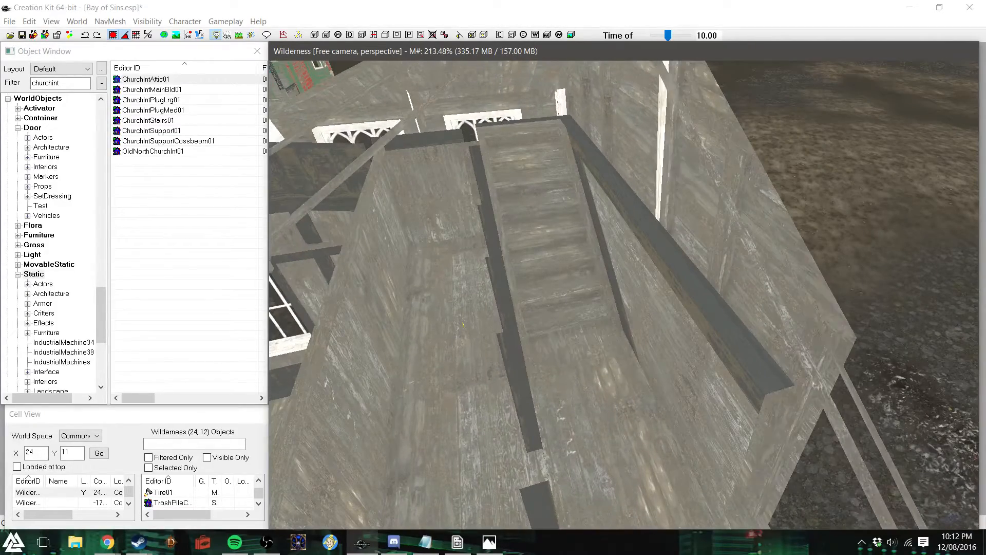
pyautogui.scroll(-1, 624, 366)
pyautogui.scroll(-2, 624, 362)
pyautogui.moveTo(625, 362); pyautogui.dragTo(622, 351, button='middle')
pyautogui.scroll(-5, 622, 350)
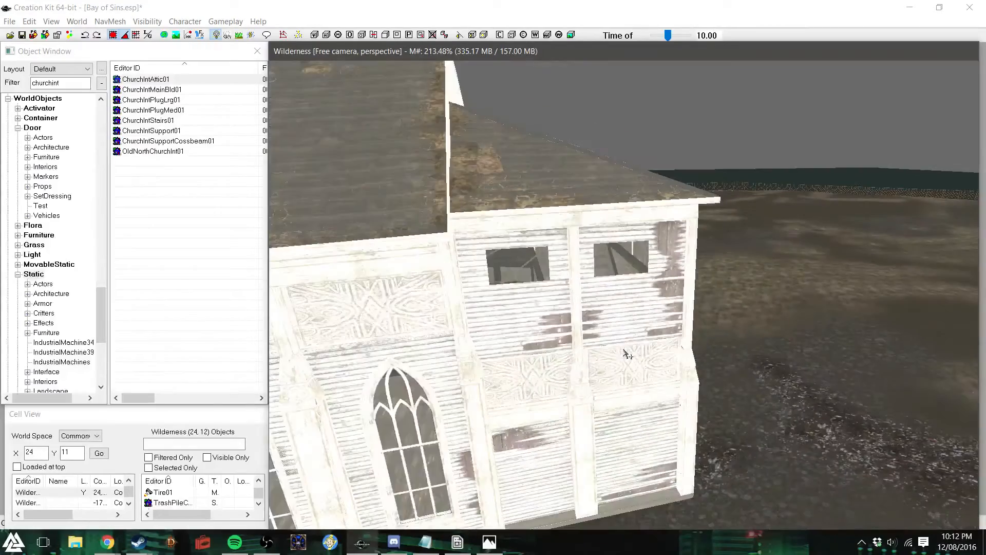
pyautogui.scroll(2, 622, 351)
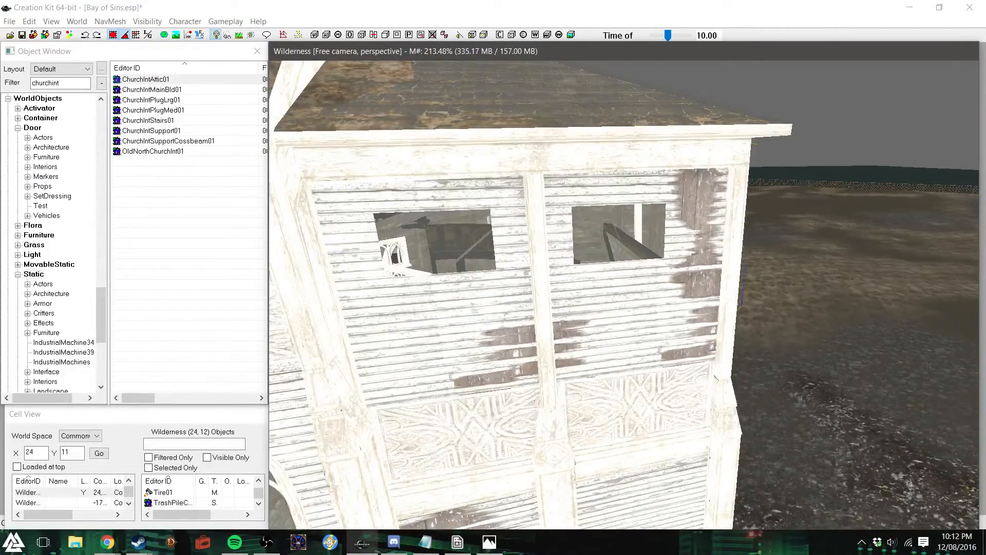
# Rotate ChurchIntAttic01 and fit it into the rear extension so its windows fill the upper exterior openings
pyautogui.moveTo(611, 226); pyautogui.dragTo(623, 244)
pyautogui.keyDown('shift'); pyautogui.moveTo(715, 249); pyautogui.dragTo(616, 254, button='middle'); pyautogui.keyUp('shift')
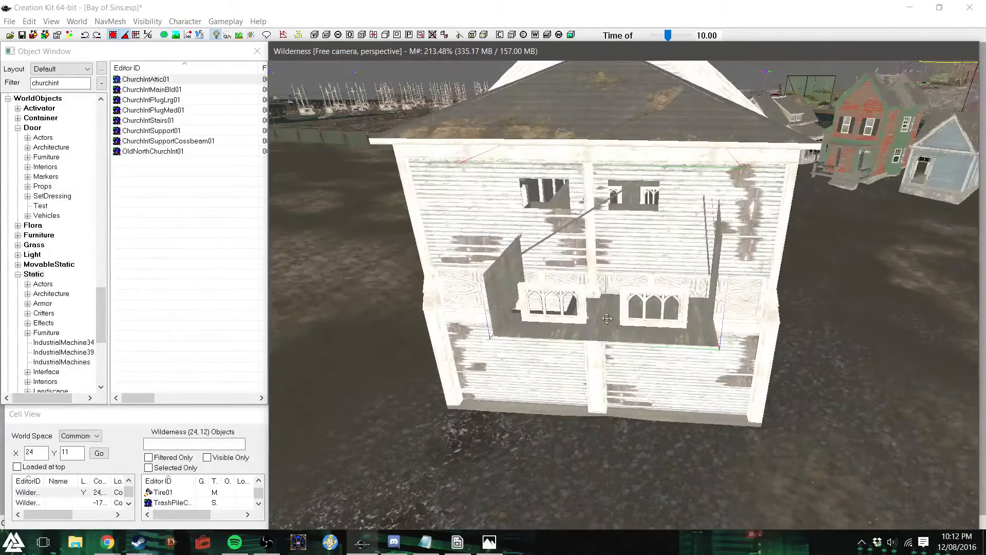
pyautogui.moveTo(607, 318); pyautogui.dragTo(581, 289)
pyautogui.moveTo(581, 289); pyautogui.dragTo(686, 292, button='right')
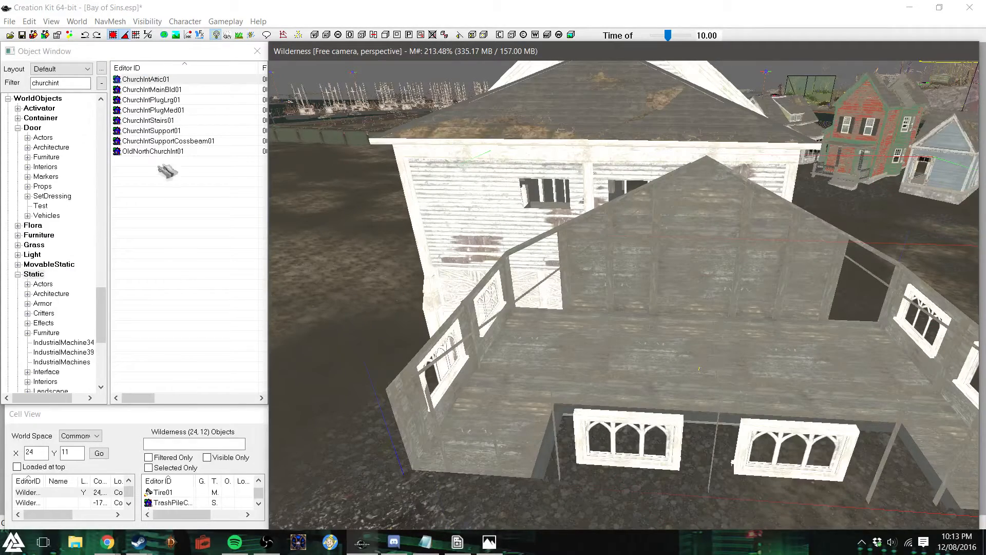
pyautogui.moveTo(698, 359); pyautogui.dragTo(578, 257)
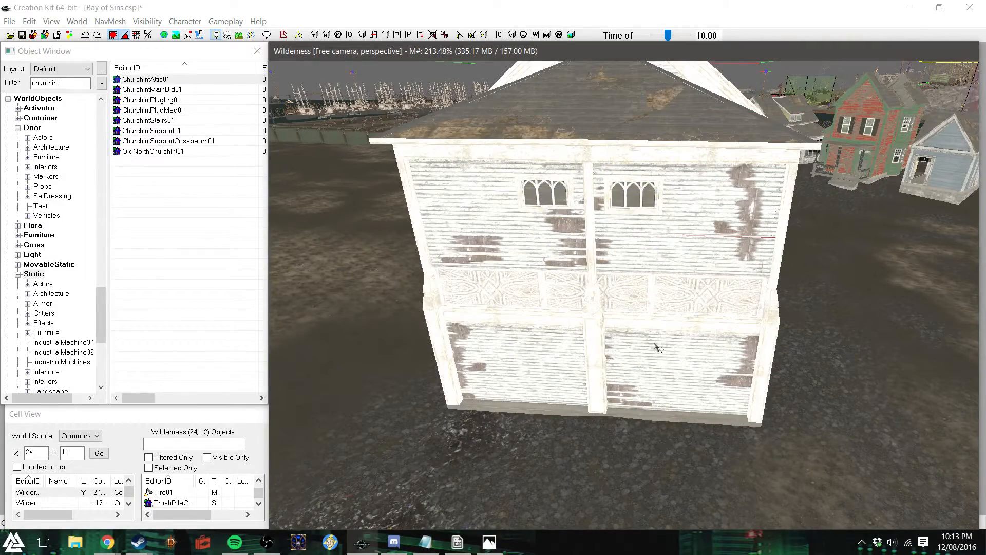
# Examine the fitted attic's interior and the angled doorway joining it to the hall's upper gallery
pyautogui.scroll(8, 657, 348)
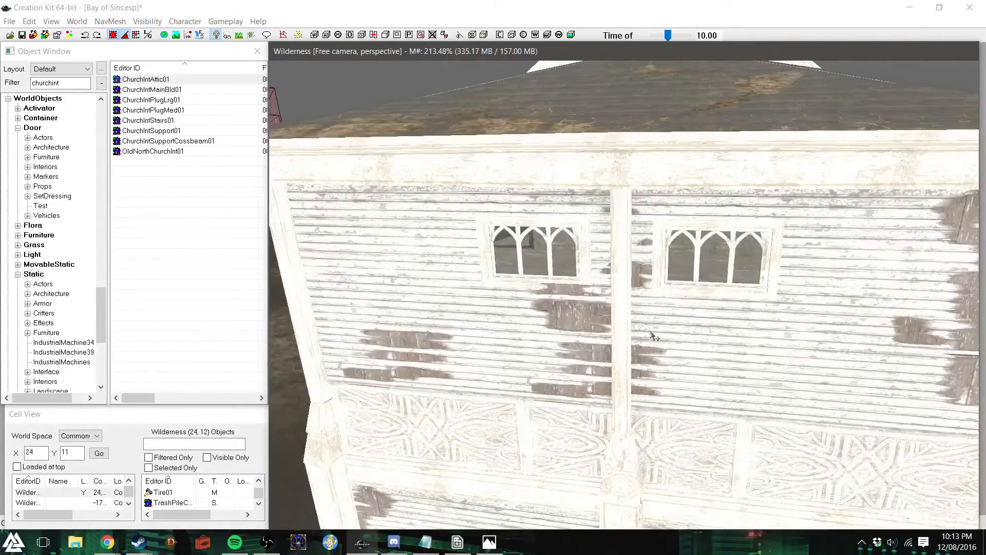
pyautogui.scroll(8, 655, 333)
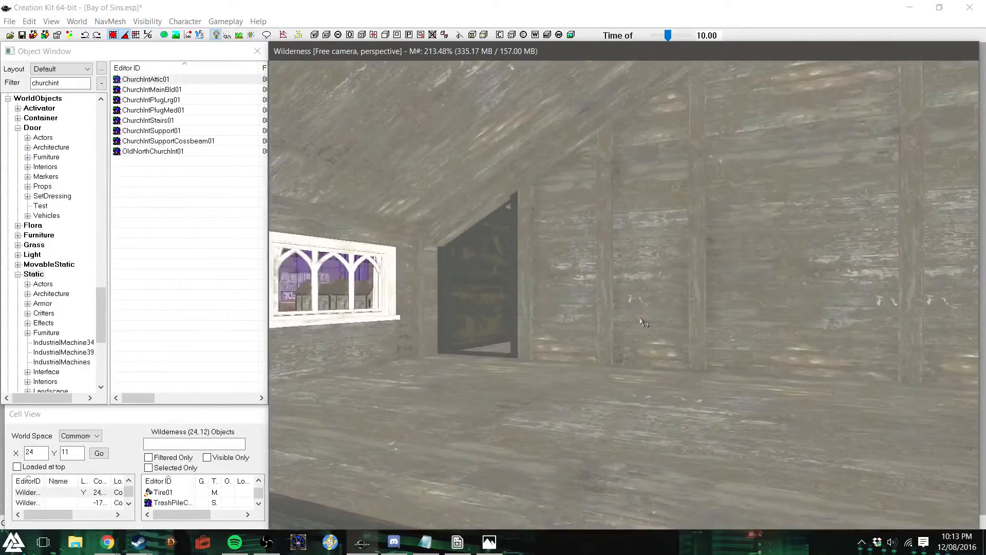
pyautogui.keyDown('shift'); pyautogui.moveTo(641, 322); pyautogui.dragTo(801, 328, button='middle'); pyautogui.keyUp('shift')
pyautogui.scroll(5, 705, 315)
pyautogui.scroll(8, 587, 324)
pyautogui.scroll(3, 663, 326)
pyautogui.scroll(5, 600, 326)
pyautogui.scroll(5, 637, 330)
pyautogui.scroll(7, 630, 316)
pyautogui.keyDown('shift'); pyautogui.moveTo(663, 345); pyautogui.dragTo(704, 351, button='middle'); pyautogui.keyUp('shift')
pyautogui.scroll(6, 719, 345)
pyautogui.keyDown('shift'); pyautogui.moveTo(703, 352); pyautogui.dragTo(724, 352); pyautogui.keyUp('shift')
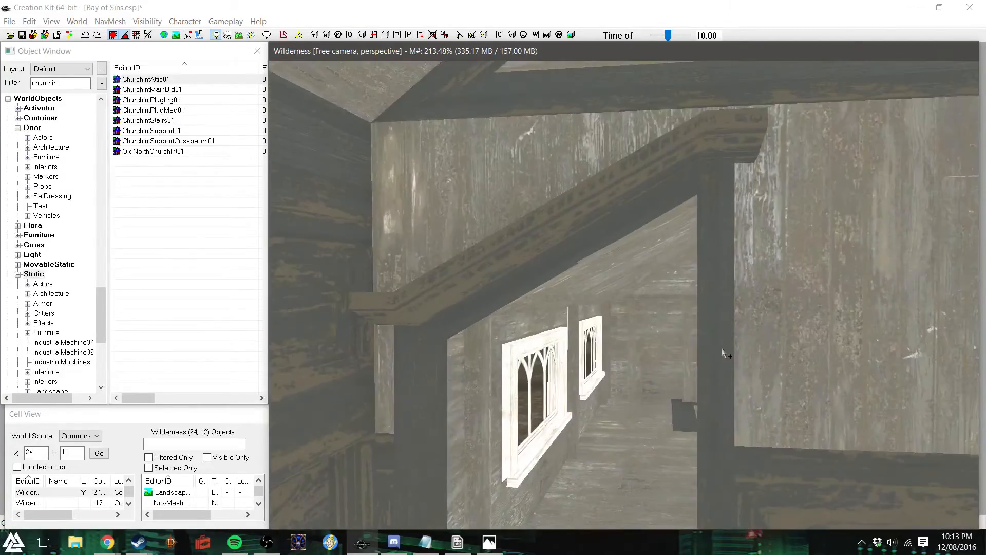
# Examine the attic's floor, stair opening, windows and the doorway at its far end
pyautogui.scroll(4, 725, 353)
pyautogui.keyDown('shift'); pyautogui.moveTo(725, 352); pyautogui.dragTo(816, 371, button='middle'); pyautogui.keyUp('shift')
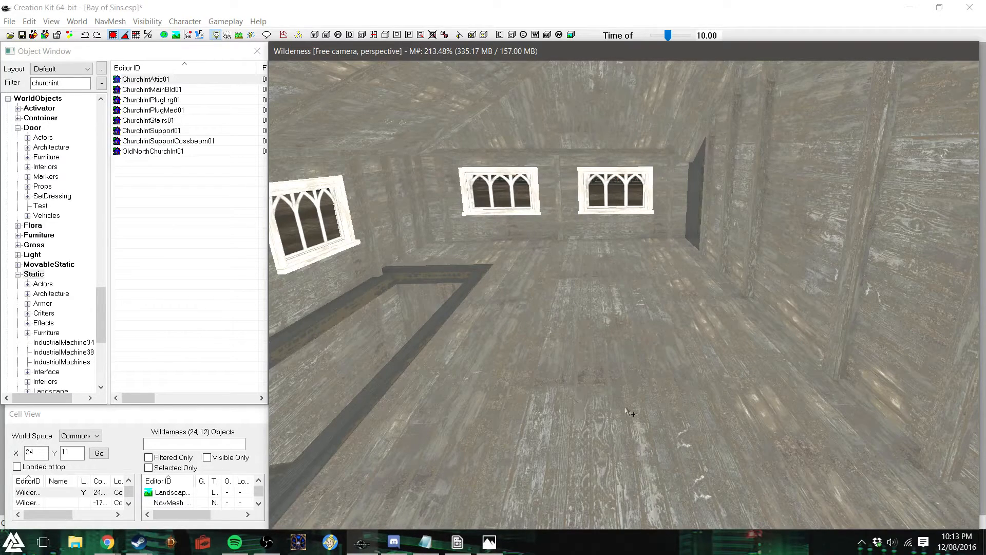
pyautogui.keyDown('shift'); pyautogui.moveTo(636, 388); pyautogui.dragTo(729, 362, button='middle'); pyautogui.keyUp('shift')
pyautogui.scroll(3, 644, 375)
pyautogui.scroll(3, 646, 378)
pyautogui.scroll(3, 688, 374)
pyautogui.scroll(3, 726, 356)
pyautogui.scroll(5, 726, 357)
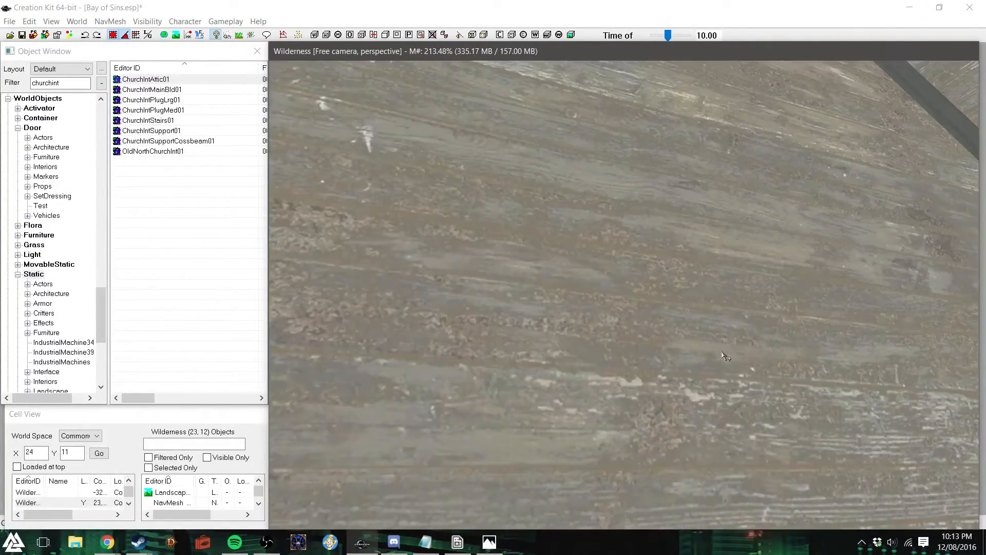
# Examine the church tower from outside and the hall's galleries with the attic doorways above the rear wall
pyautogui.keyDown('shift'); pyautogui.moveTo(723, 352); pyautogui.dragTo(570, 385, button='middle'); pyautogui.keyUp('shift')
pyautogui.scroll(5, 723, 313)
pyautogui.scroll(-3, 570, 385)
pyautogui.scroll(-2, 570, 389)
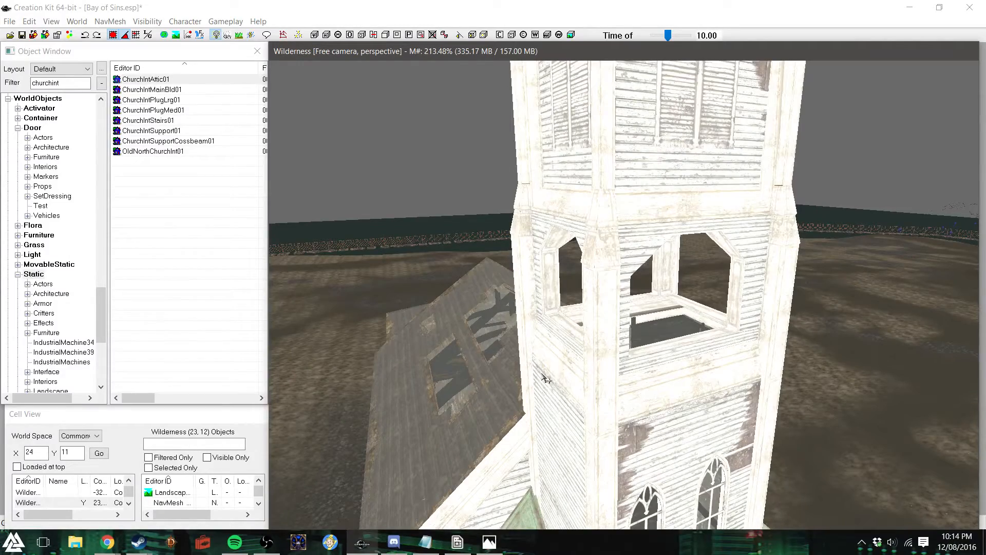
pyautogui.keyDown('shift'); pyautogui.moveTo(542, 375); pyautogui.dragTo(510, 393, button='middle'); pyautogui.keyUp('shift')
pyautogui.scroll(5, 509, 393)
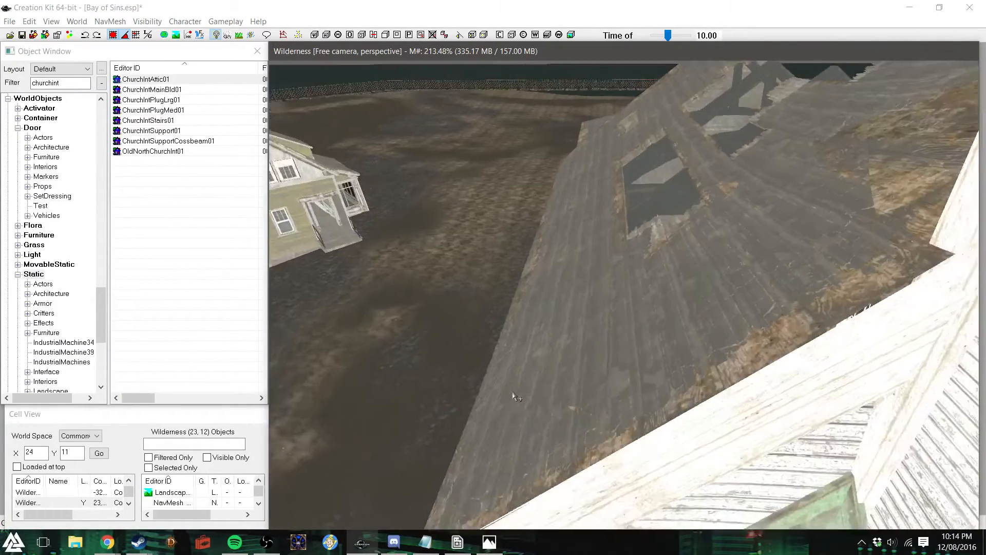
pyautogui.scroll(5, 515, 396)
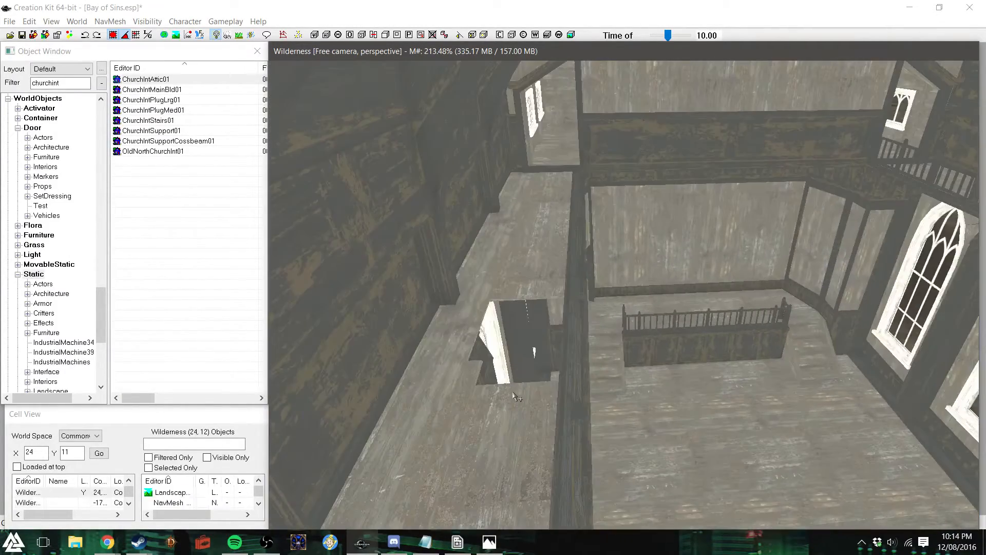
pyautogui.moveTo(539, 355); pyautogui.dragTo(631, 284, button='middle')
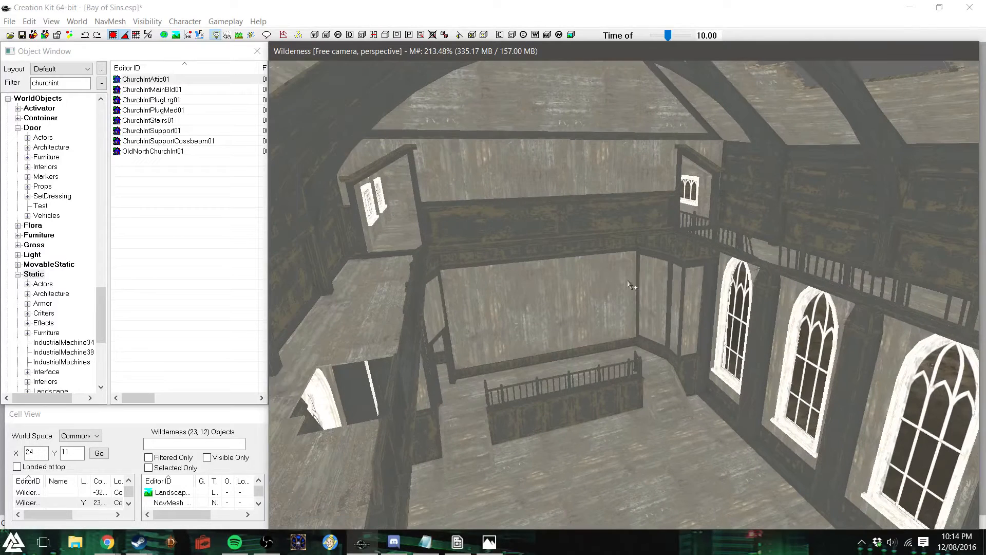
# Examine the church hall's galleries, rear wall and the wooden staircase leading up to the attic
pyautogui.scroll(2, 632, 281)
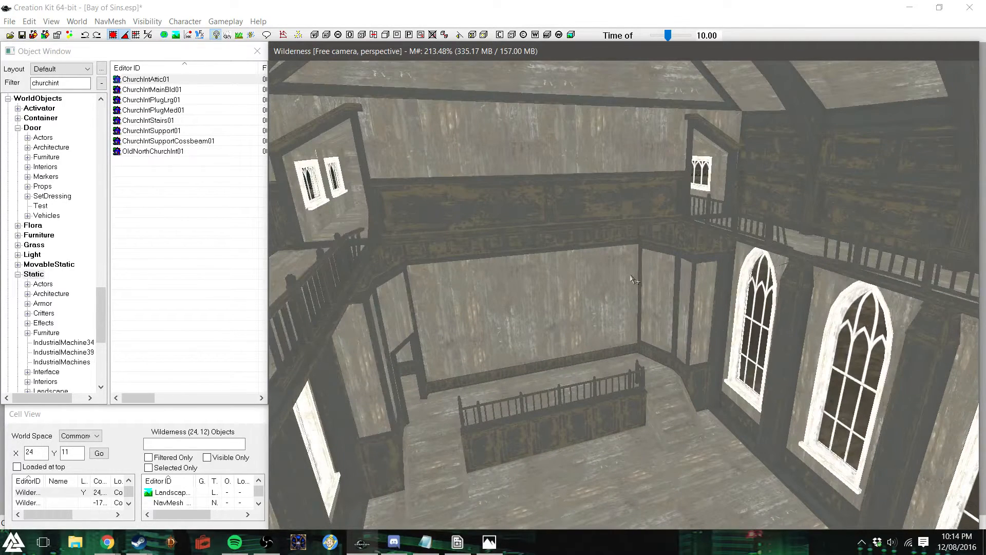
pyautogui.scroll(-2, 632, 281)
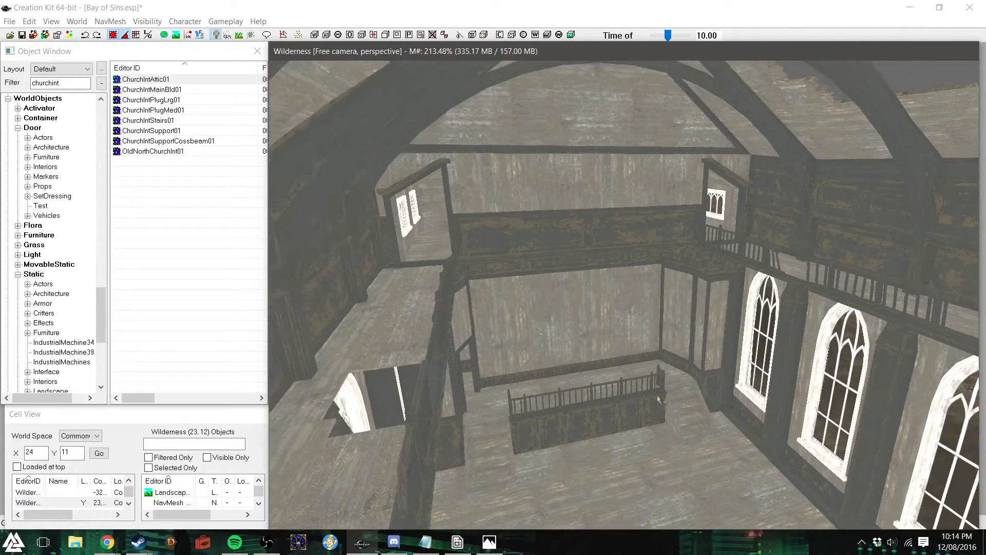
pyautogui.scroll(2, 665, 403)
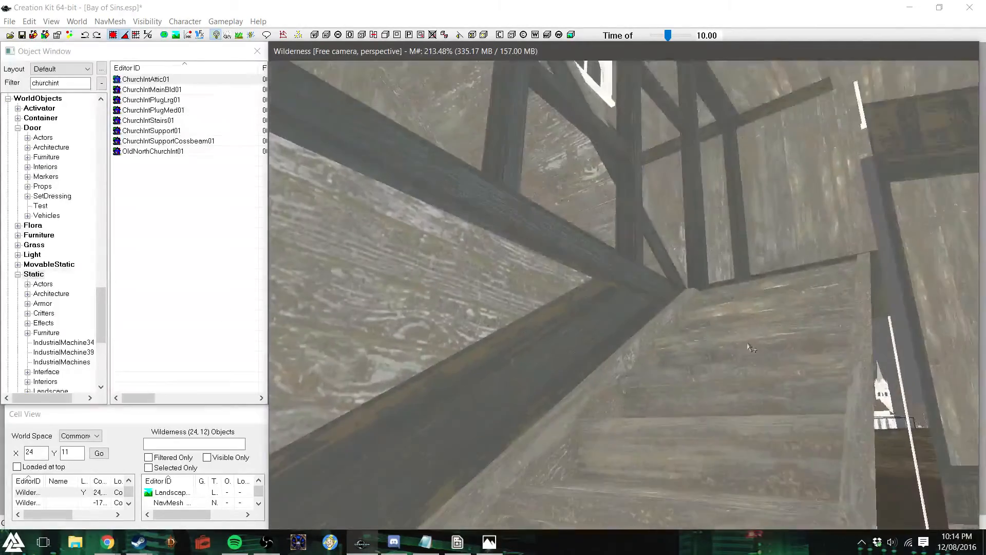
pyautogui.keyDown('shift'); pyautogui.moveTo(748, 344); pyautogui.dragTo(754, 337, button='middle'); pyautogui.keyUp('shift')
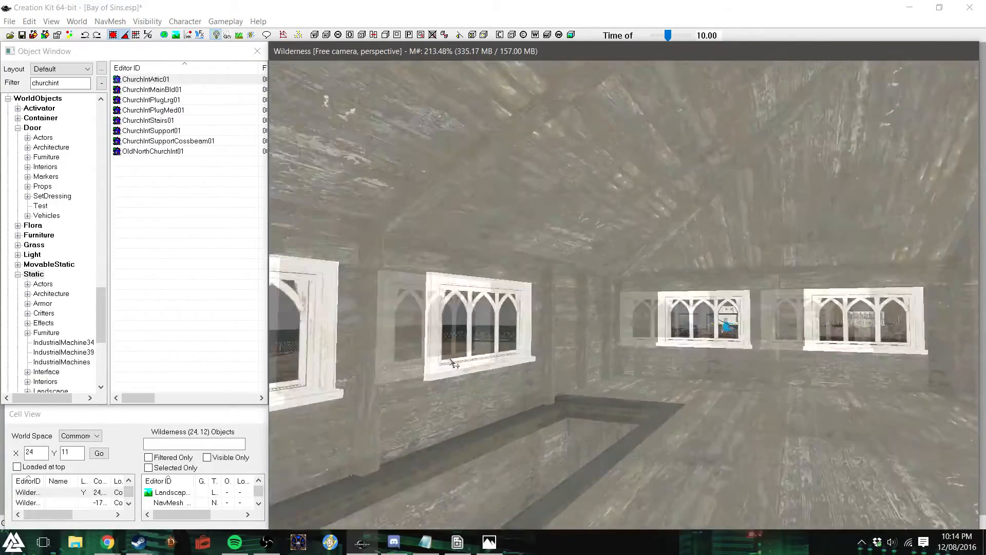
# Examine the attic room around its framed stair opening, window rows and side doorway from several angles
pyautogui.keyDown('shift'); pyautogui.moveTo(454, 364); pyautogui.dragTo(827, 410, button='middle'); pyautogui.keyUp('shift')
pyautogui.scroll(-3, 832, 412)
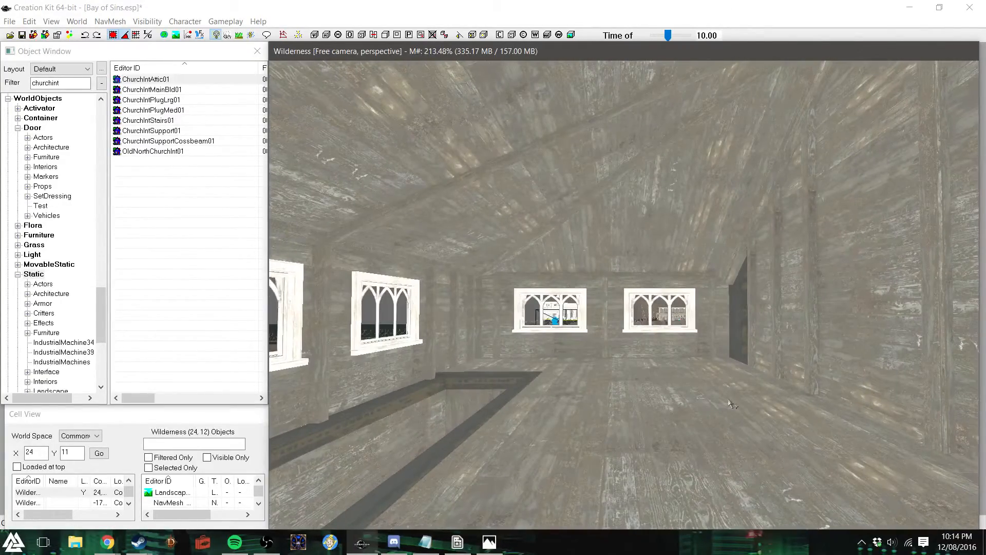
pyautogui.keyDown('shift'); pyautogui.moveTo(673, 385); pyautogui.dragTo(611, 398, button='middle'); pyautogui.keyUp('shift')
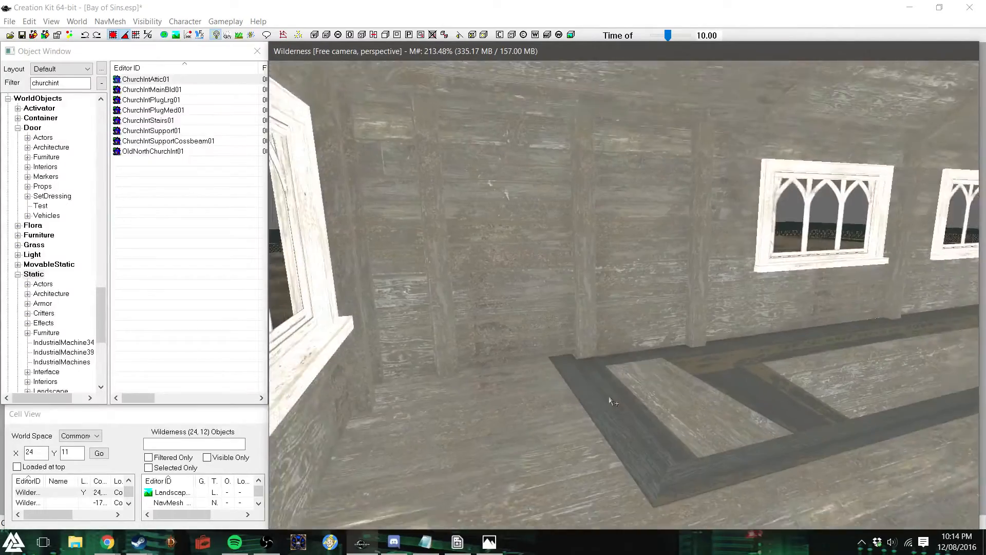
pyautogui.scroll(-4, 611, 399)
pyautogui.keyDown('shift'); pyautogui.moveTo(805, 402); pyautogui.dragTo(848, 388, button='middle'); pyautogui.keyUp('shift')
pyautogui.scroll(4, 848, 387)
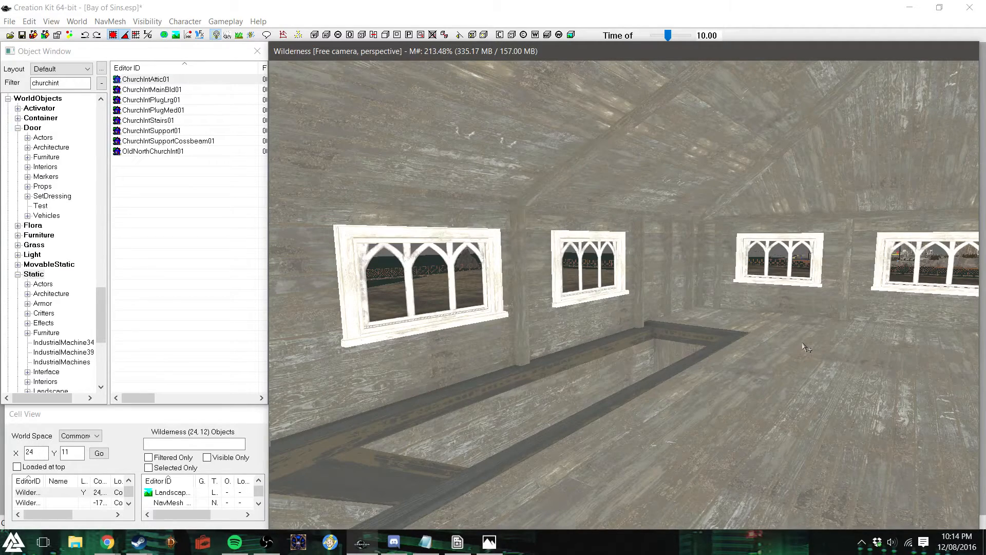
pyautogui.keyDown('shift'); pyautogui.moveTo(788, 338); pyautogui.dragTo(798, 344, button='middle'); pyautogui.keyUp('shift')
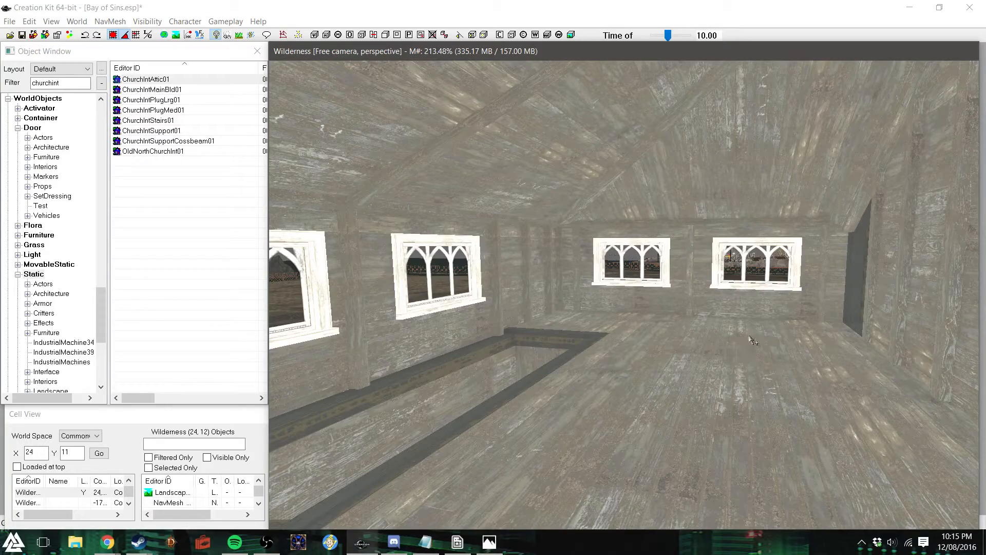
# Examine the church exterior around the rear extension, its upper windows and the surrounding open terrain
pyautogui.scroll(-10, 699, 366)
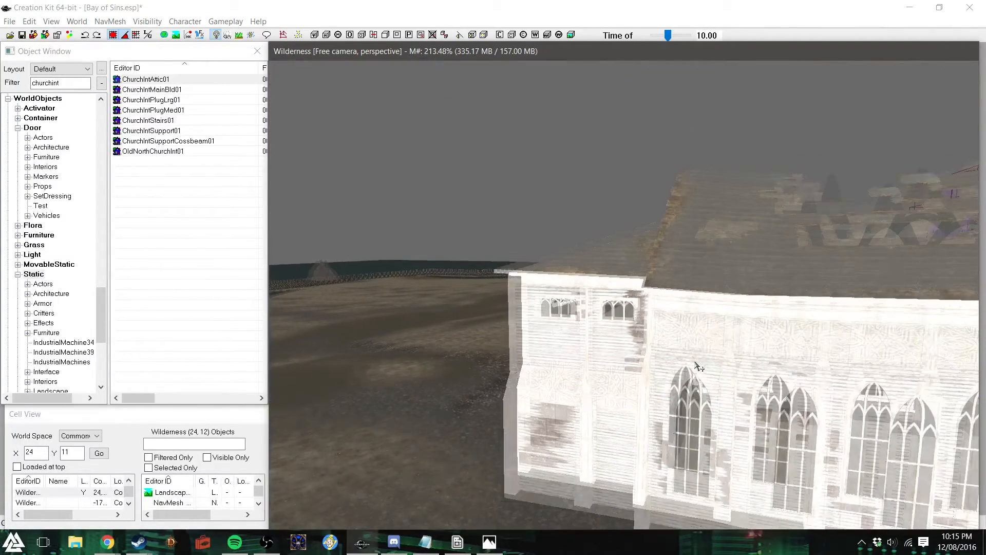
pyautogui.keyDown('shift'); pyautogui.moveTo(704, 366); pyautogui.dragTo(817, 440, button='middle'); pyautogui.keyUp('shift')
pyautogui.keyDown('shift'); pyautogui.moveTo(550, 400); pyautogui.dragTo(600, 405, button='middle'); pyautogui.keyUp('shift')
pyautogui.scroll(-6, 600, 405)
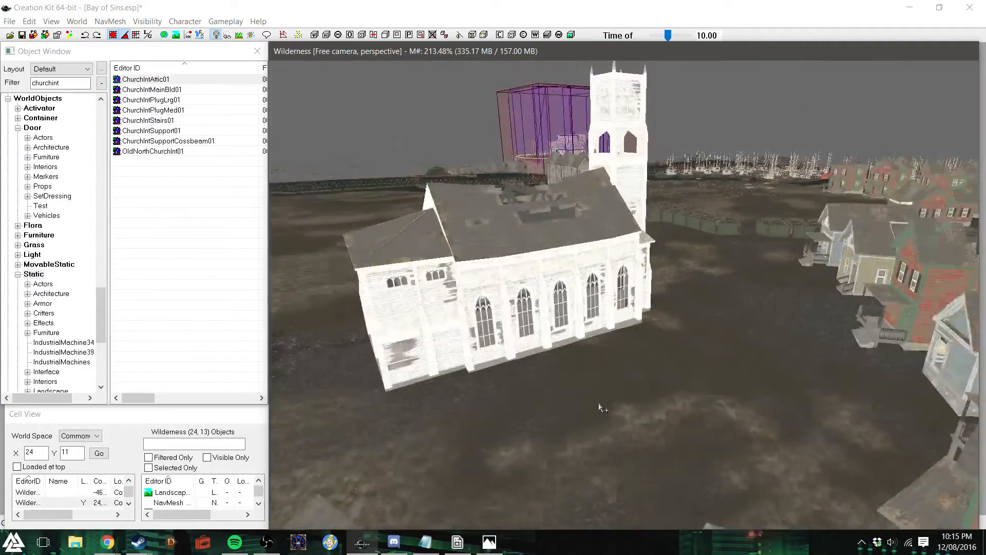
pyautogui.scroll(-5, 600, 407)
pyautogui.keyDown('shift'); pyautogui.moveTo(610, 400); pyautogui.dragTo(573, 398, button='middle'); pyautogui.keyUp('shift')
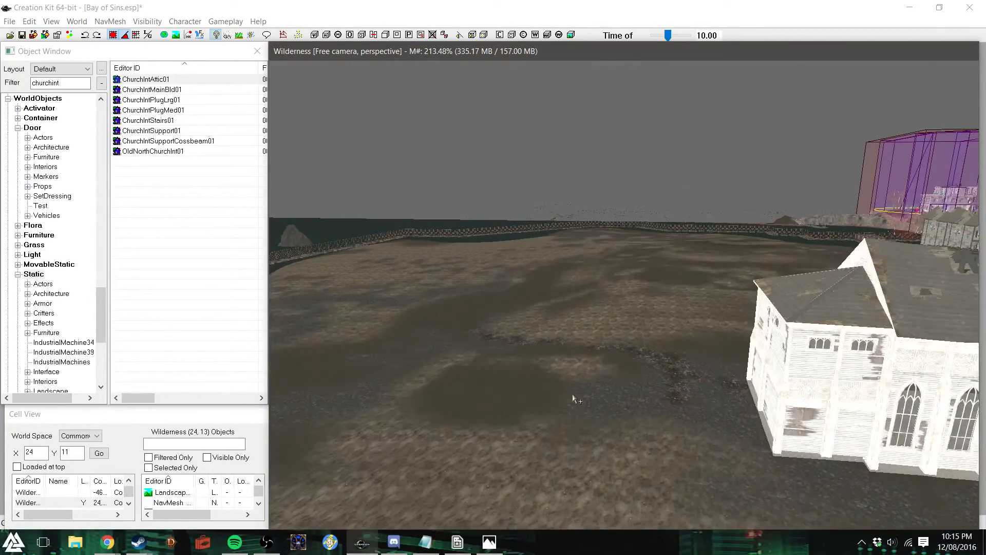
pyautogui.scroll(3, 573, 398)
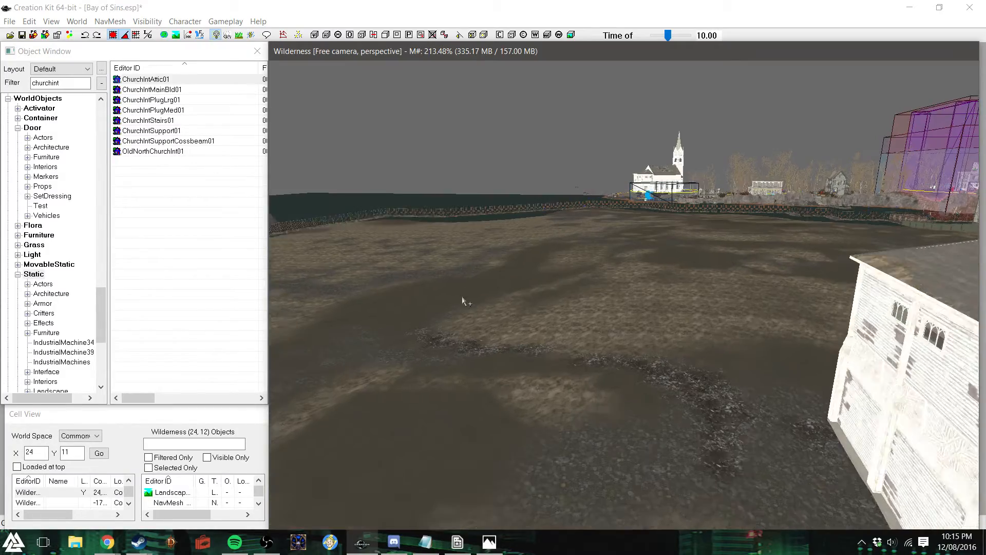
pyautogui.keyDown('shift'); pyautogui.moveTo(463, 297); pyautogui.dragTo(541, 316, button='middle'); pyautogui.keyUp('shift')
pyautogui.scroll(3, 542, 316)
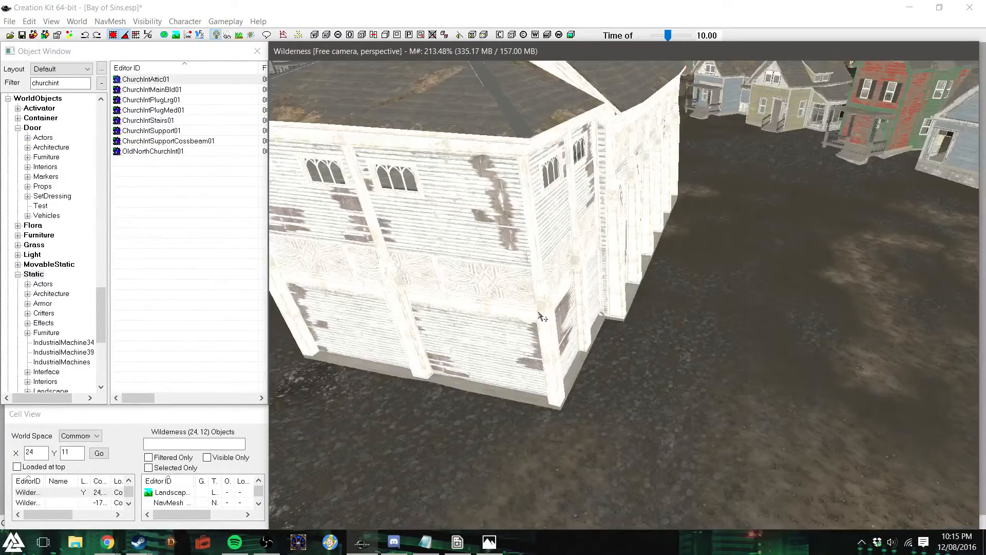
pyautogui.scroll(-5, 542, 315)
pyautogui.keyDown('shift'); pyautogui.moveTo(642, 344); pyautogui.dragTo(653, 343, button='middle'); pyautogui.keyUp('shift')
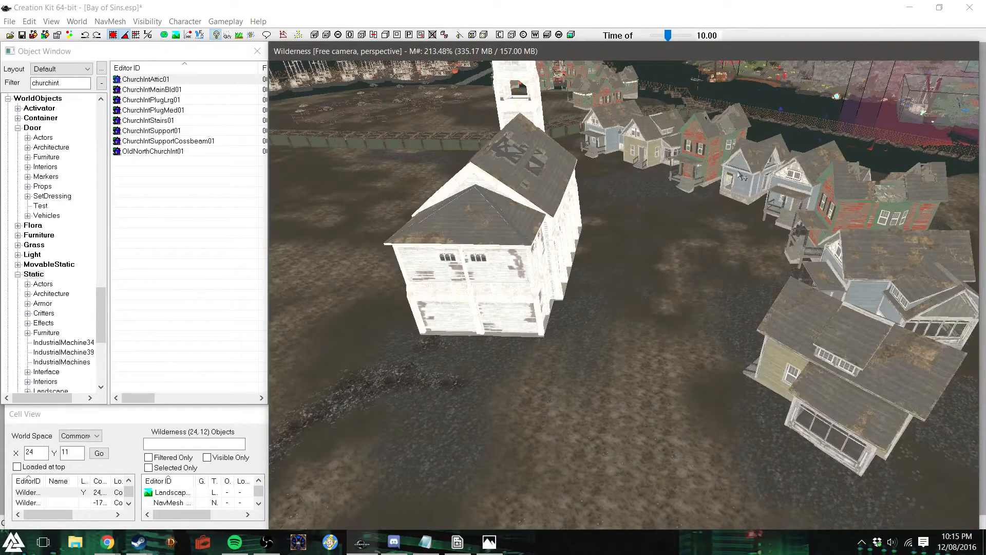
# Try placing a duplicate of the blue house with the glazed porch directly behind the church, and delete the copy
pyautogui.click(744, 186)
pyautogui.click(881, 377)
pyautogui.hotkey('ctrl', 'd')
pyautogui.moveTo(877, 267); pyautogui.dragTo(444, 358)
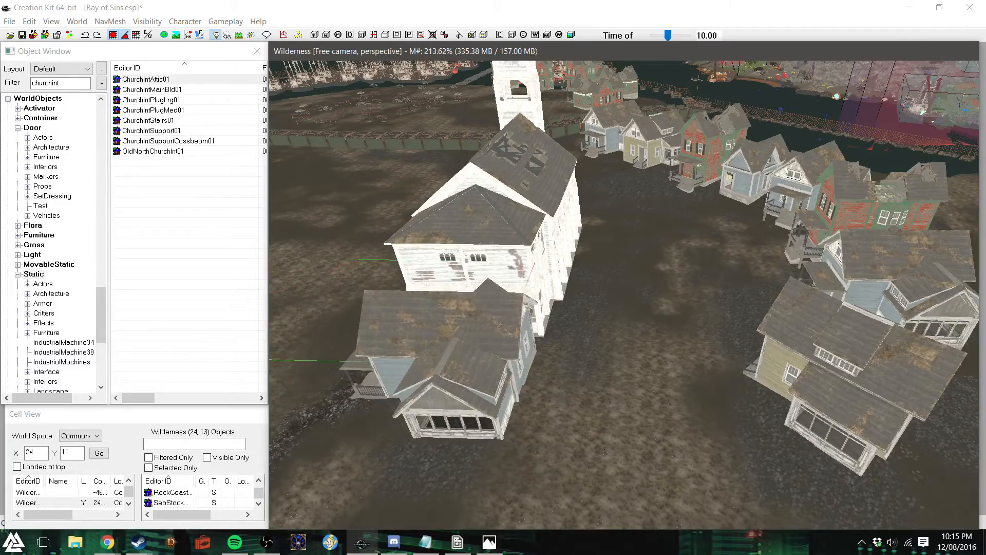
pyautogui.scroll(-2, 444, 351)
pyautogui.scroll(5, 432, 357)
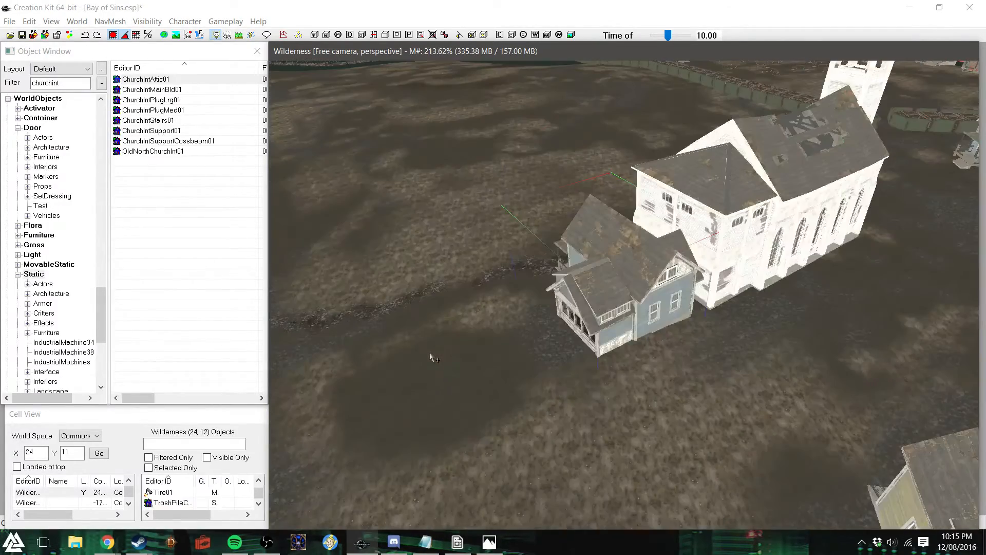
pyautogui.moveTo(596, 316)
pyautogui.keyDown('shift'); pyautogui.mouseDown(button='middle')
pyautogui.moveTo(546, 309)
pyautogui.moveTo(585, 314)
pyautogui.mouseUp(button='middle'); pyautogui.keyUp('shift')
pyautogui.press('Delete')
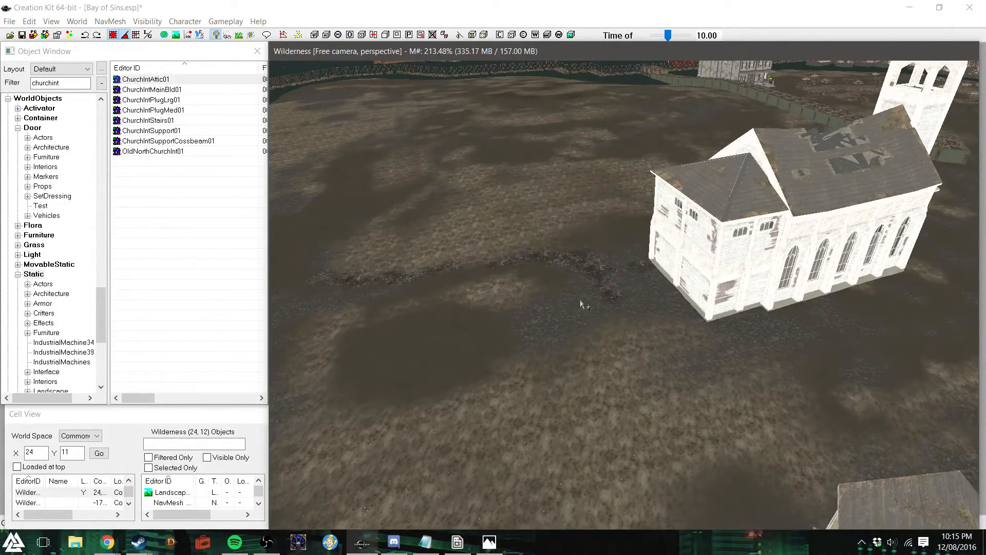
# Examine the church beside the curved row of houses, selecting one of the houses and clearing the selection
pyautogui.keyDown('shift'); pyautogui.moveTo(568, 301); pyautogui.dragTo(605, 297, button='middle'); pyautogui.keyUp('shift')
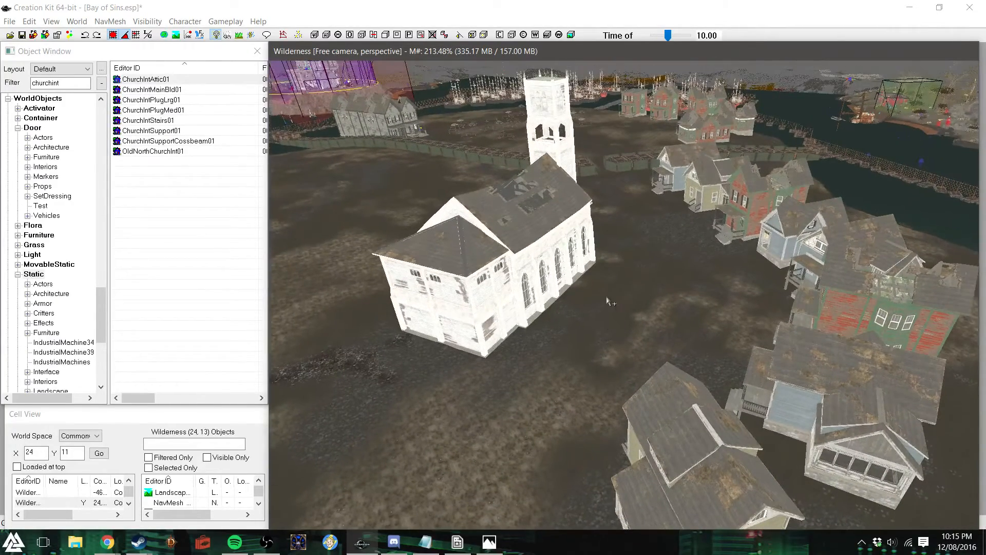
pyautogui.click(548, 239)
pyautogui.click(849, 298)
pyautogui.click(849, 298)
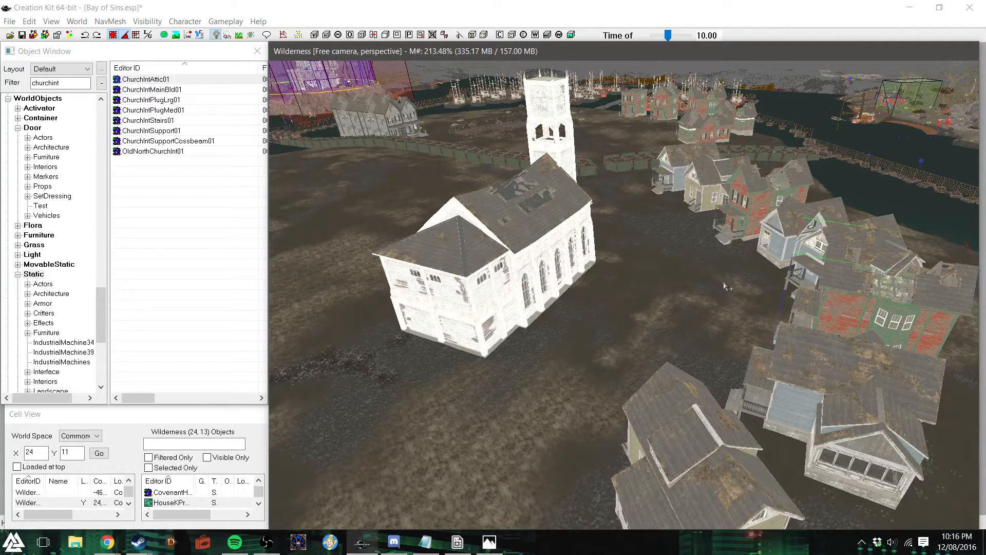
pyautogui.click(662, 270)
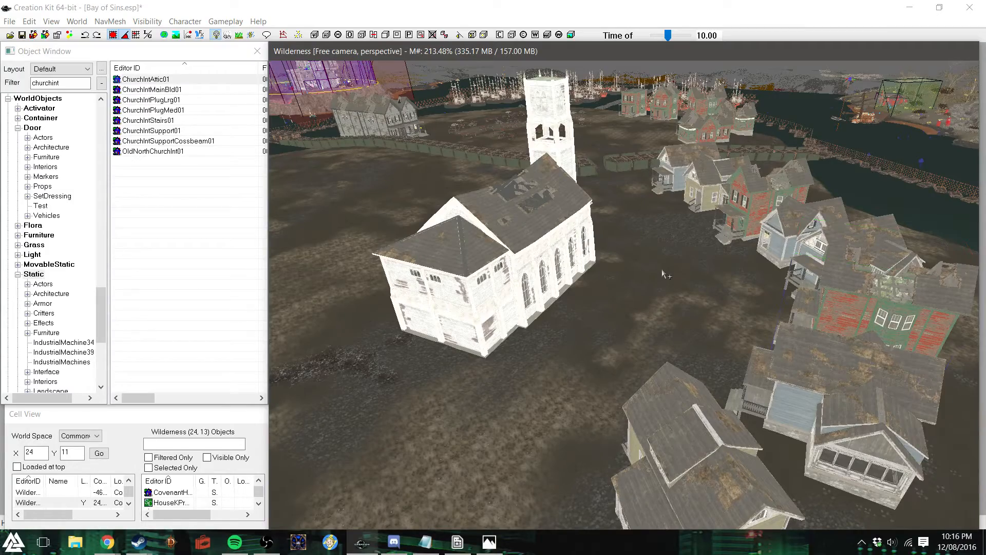
pyautogui.keyDown('shift'); pyautogui.moveTo(663, 270); pyautogui.dragTo(676, 270, button='middle'); pyautogui.keyUp('shift')
pyautogui.scroll(-6, 681, 276)
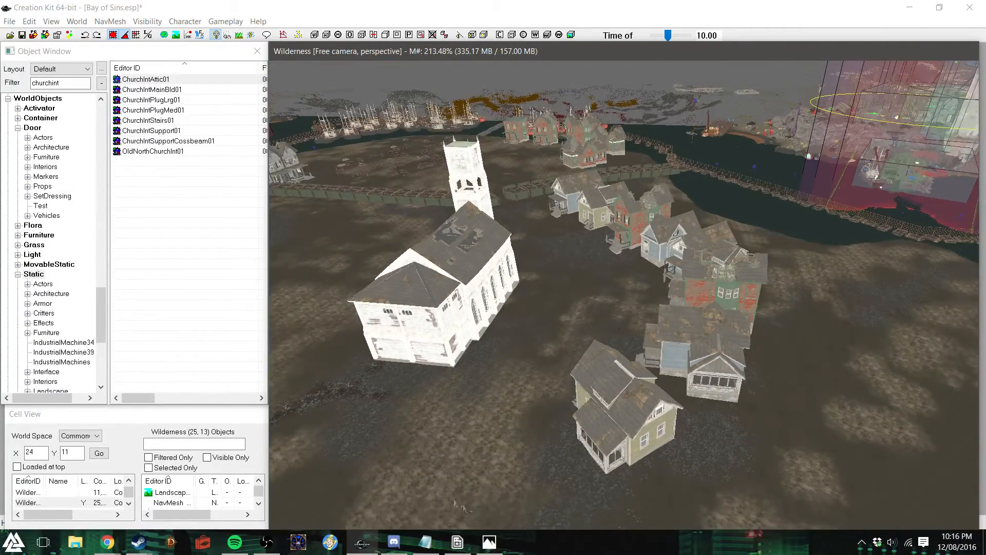
# View the island's district plan in Island - Possible Divison.png in Photos, and return to the Creation Kit
pyautogui.click(491, 544)
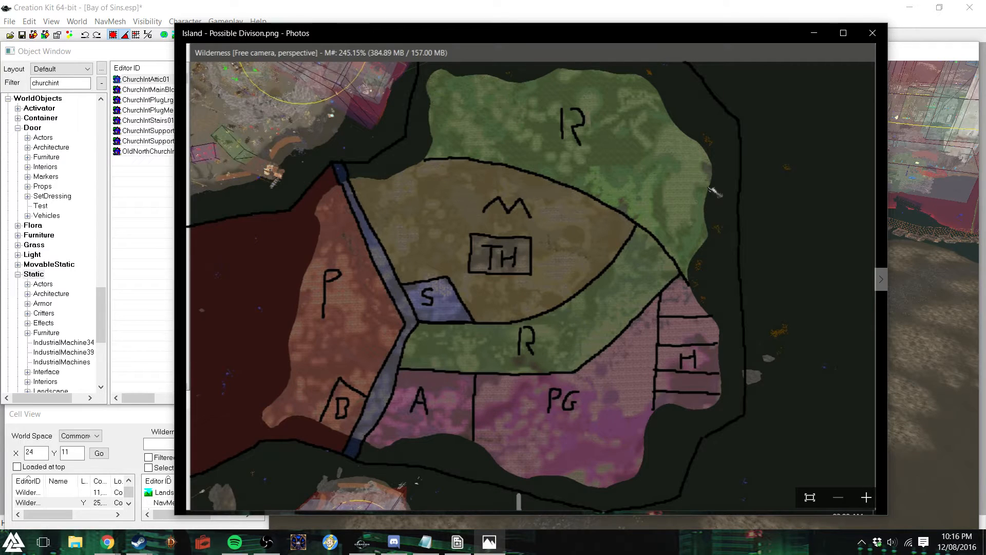
pyautogui.click(875, 35)
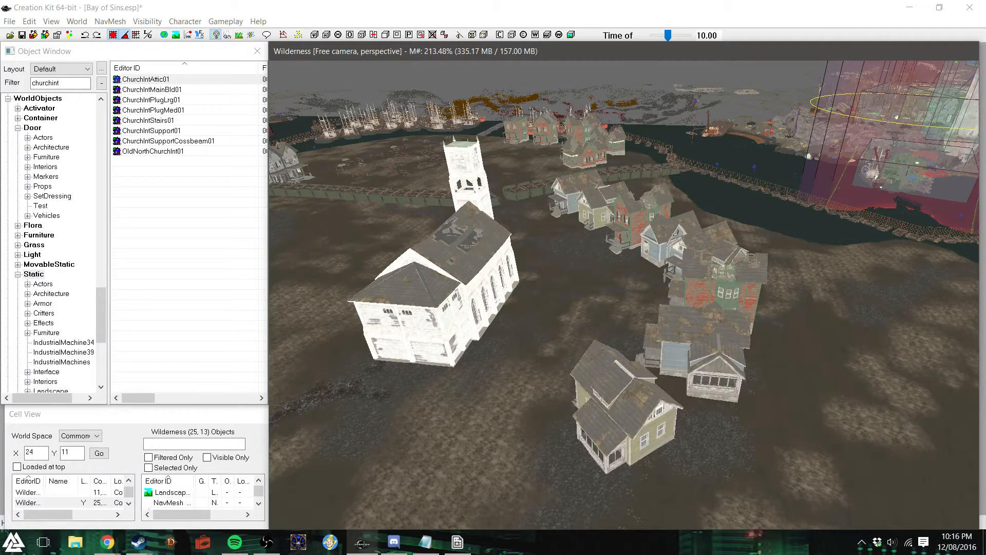
pyautogui.press('super+e')
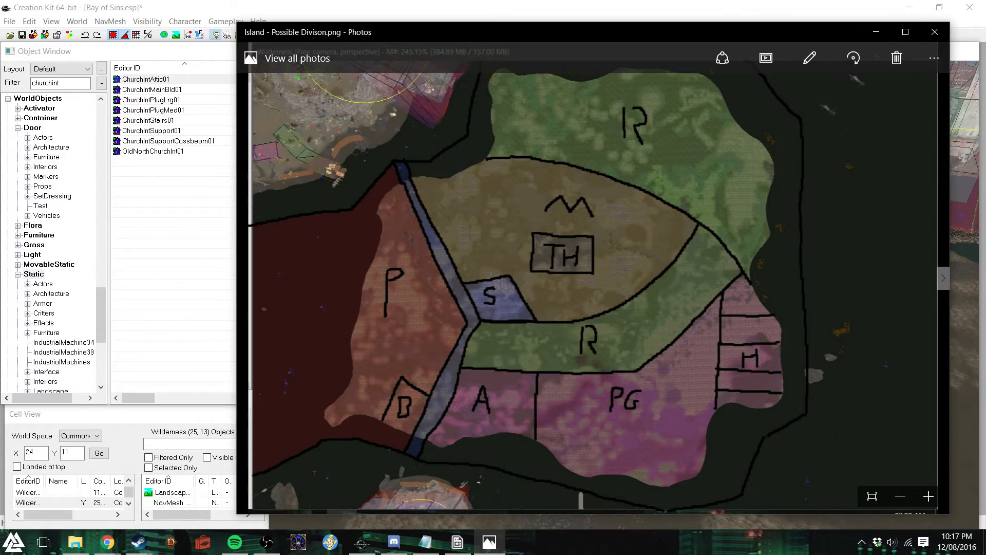
pyautogui.click(935, 32)
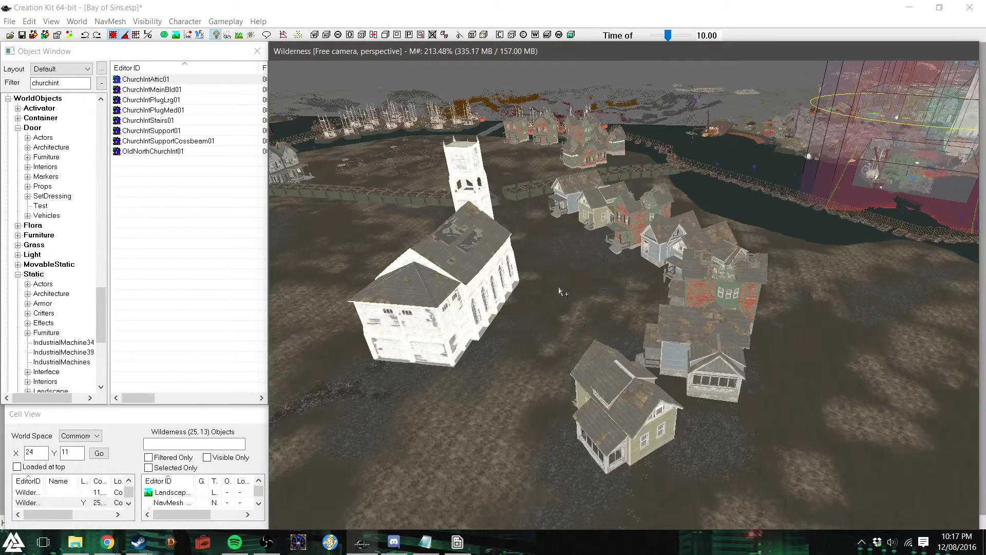
# Examine the row of houses and the empty land between them and the island's outer wall
pyautogui.keyDown('shift'); pyautogui.moveTo(558, 289); pyautogui.dragTo(727, 318, button='middle'); pyautogui.keyUp('shift')
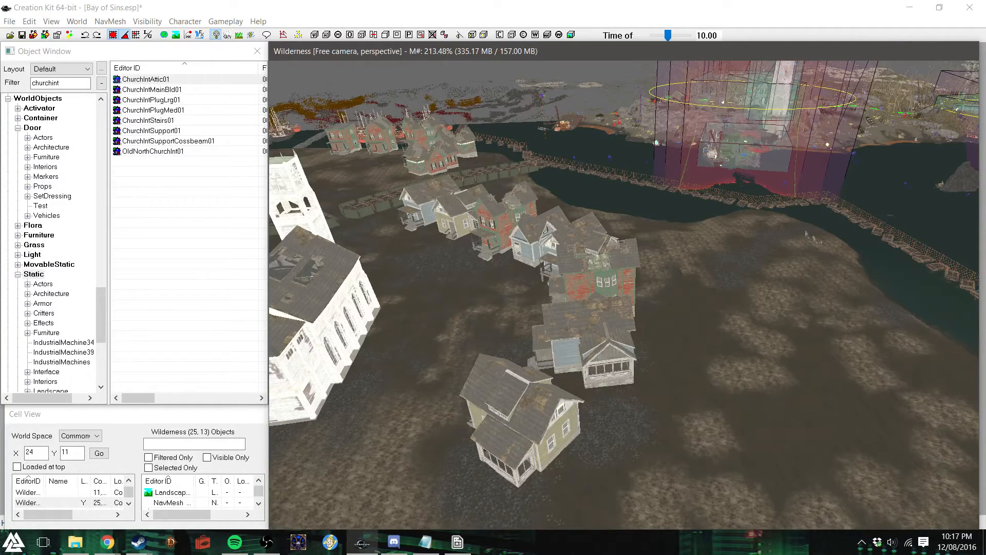
pyautogui.keyDown('shift'); pyautogui.moveTo(688, 398); pyautogui.dragTo(696, 404, button='middle'); pyautogui.keyUp('shift')
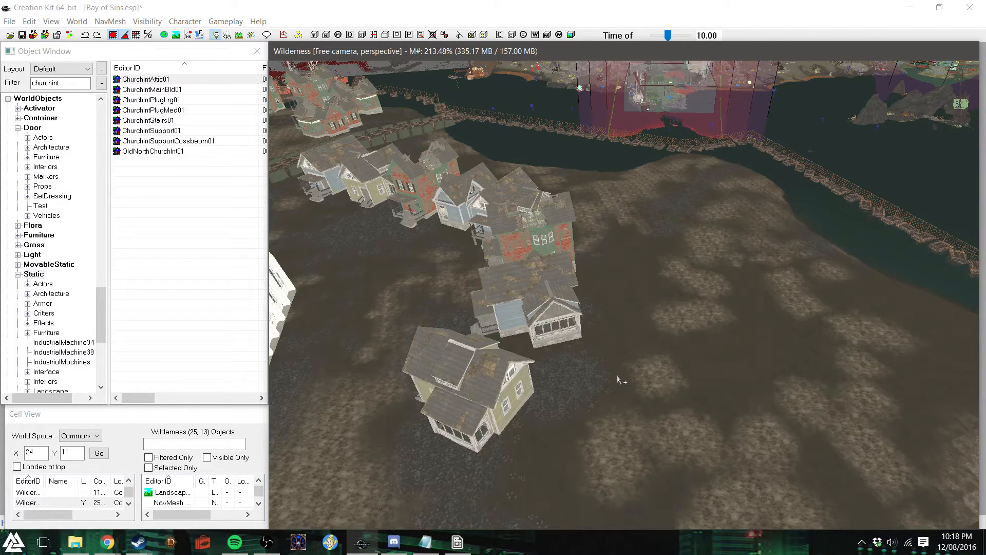
pyautogui.keyDown('shift'); pyautogui.moveTo(618, 376); pyautogui.dragTo(896, 417, button='middle'); pyautogui.keyUp('shift')
pyautogui.scroll(-6, 650, 315)
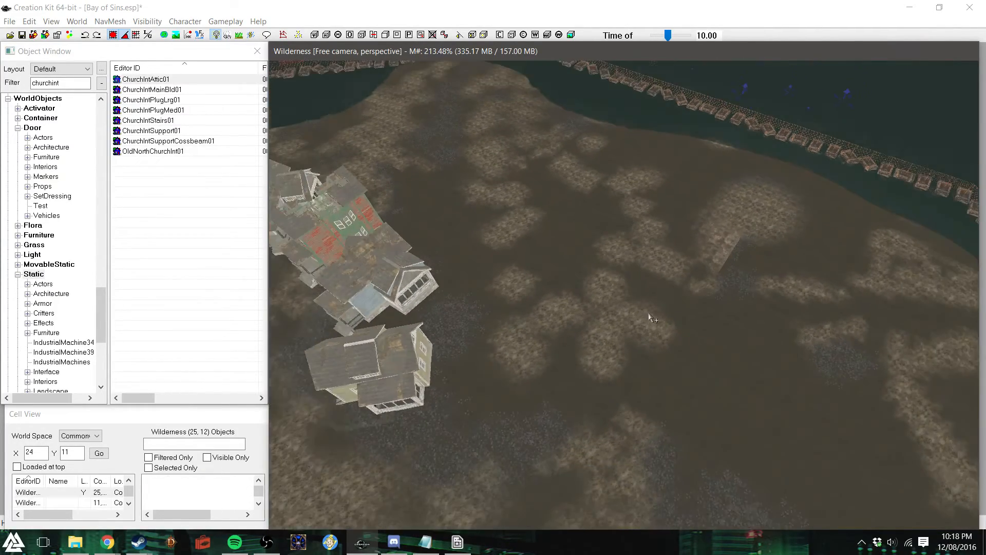
pyautogui.scroll(-7, 651, 317)
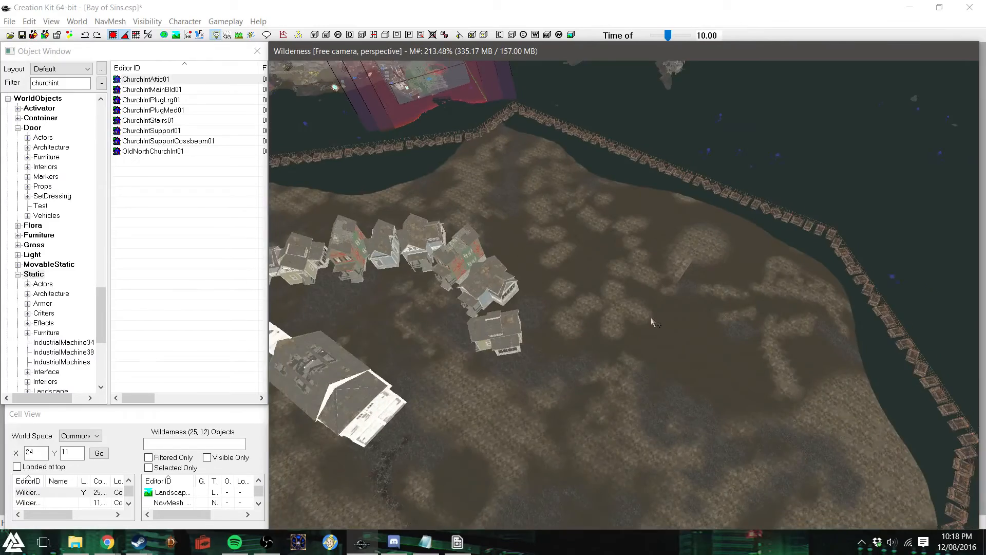
pyautogui.scroll(-2, 652, 322)
# Survey the whole walled island from above, including the church, house row, dividing wall and empty districts
pyautogui.scroll(10, 651, 328)
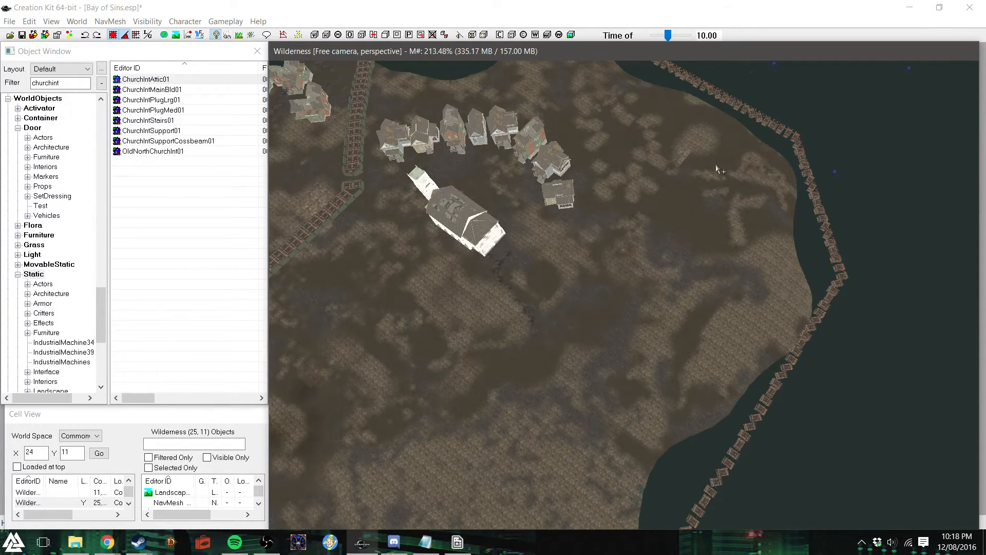
pyautogui.keyDown('shift'); pyautogui.moveTo(711, 170); pyautogui.dragTo(677, 191, button='middle'); pyautogui.keyUp('shift')
pyautogui.scroll(-1, 663, 162)
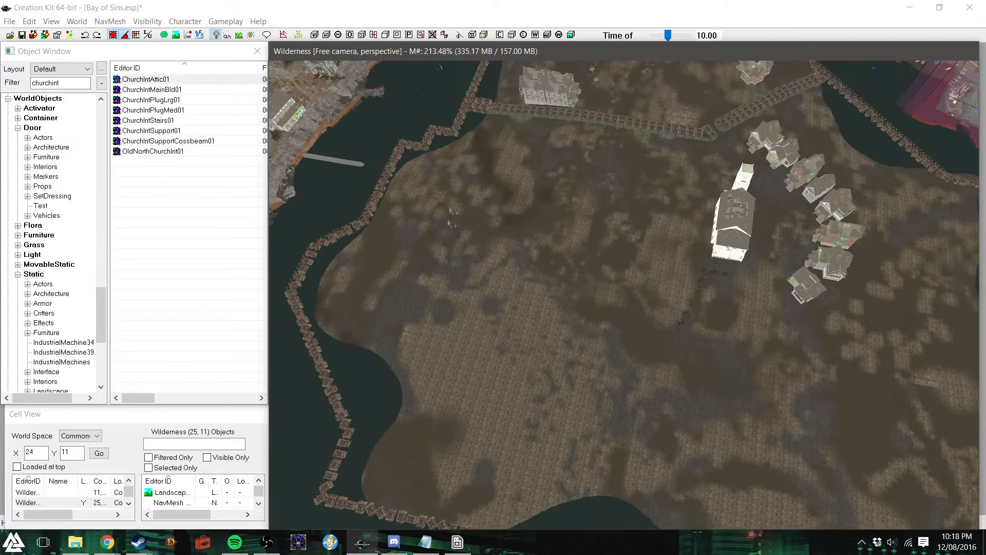
pyautogui.keyDown('shift'); pyautogui.moveTo(739, 323); pyautogui.dragTo(759, 319, button='middle'); pyautogui.keyUp('shift')
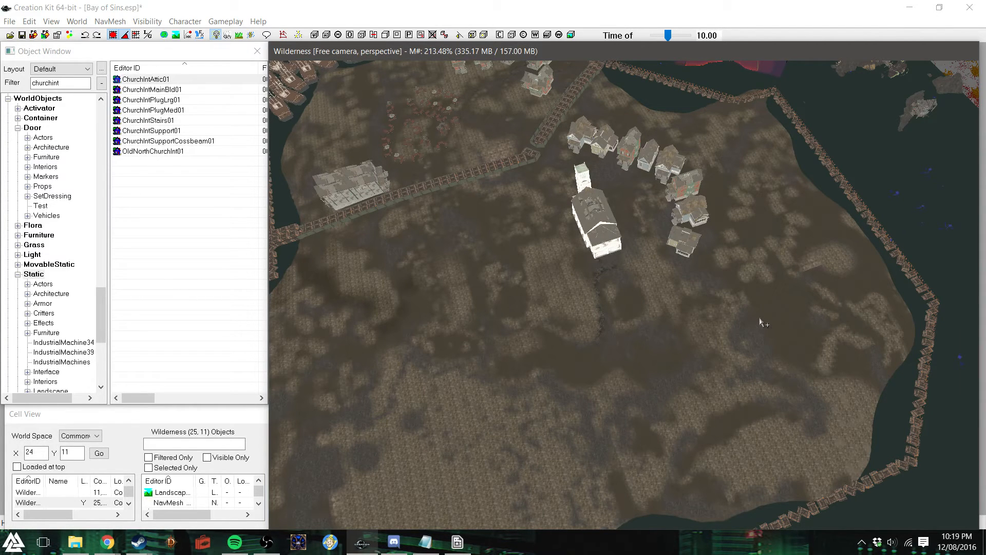
pyautogui.scroll(-6, 770, 314)
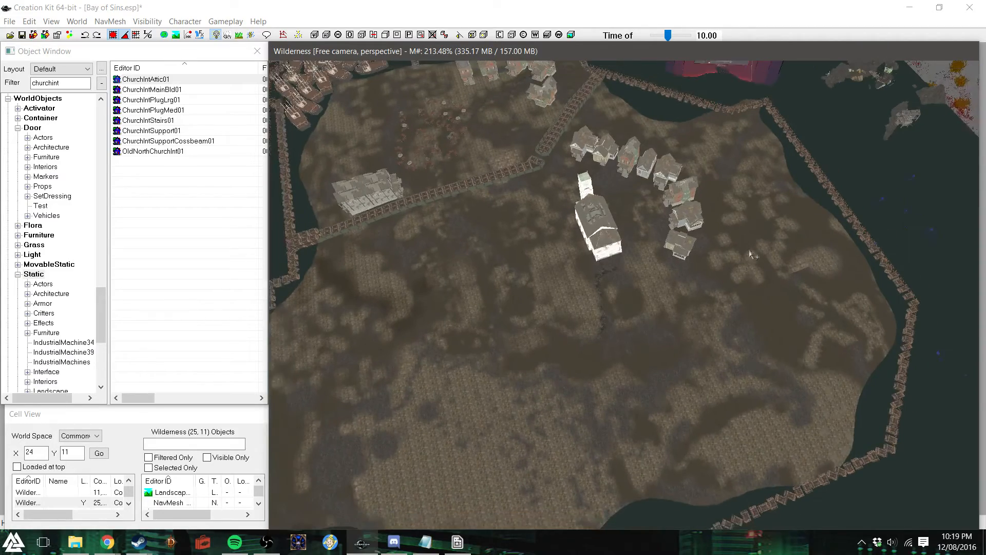
pyautogui.scroll(-2, 721, 221)
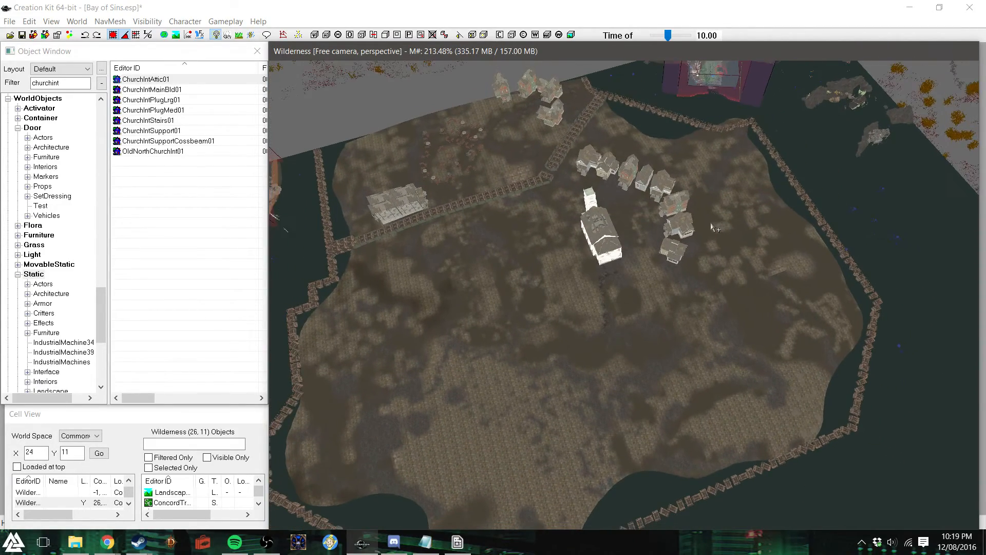
pyautogui.scroll(-4, 715, 228)
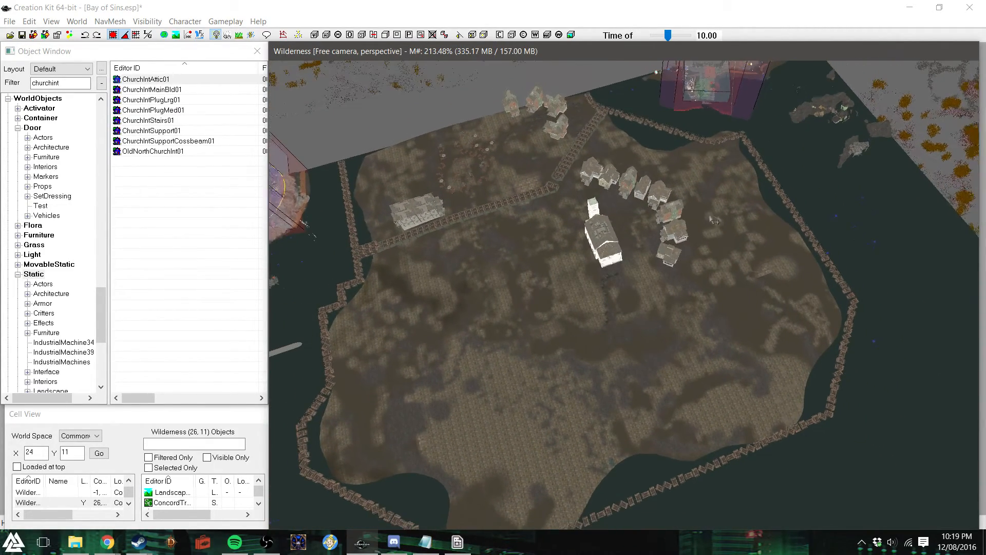
# Select the church and examine the whole walled island from a top-down view centred on it, including the houses, dividing wall and docked boats
pyautogui.scroll(-2, 713, 221)
pyautogui.click(608, 250)
pyautogui.doubleClick(608, 250)
pyautogui.press('Escape')
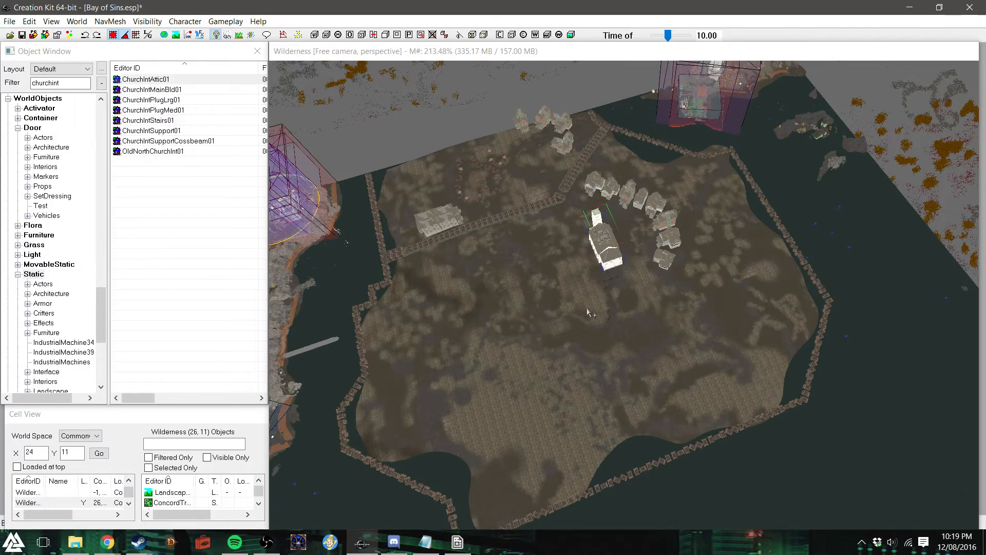
pyautogui.click(468, 51)
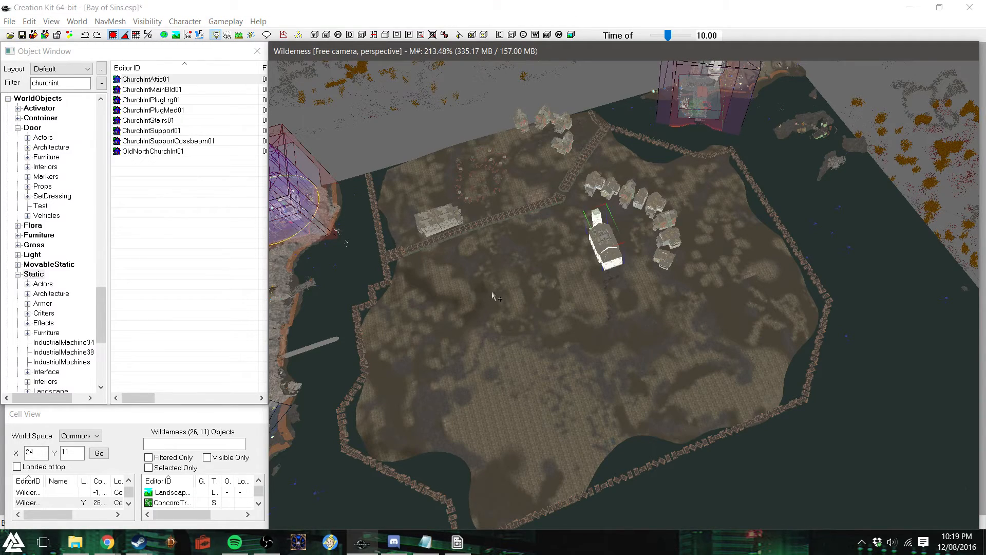
pyautogui.press('t')
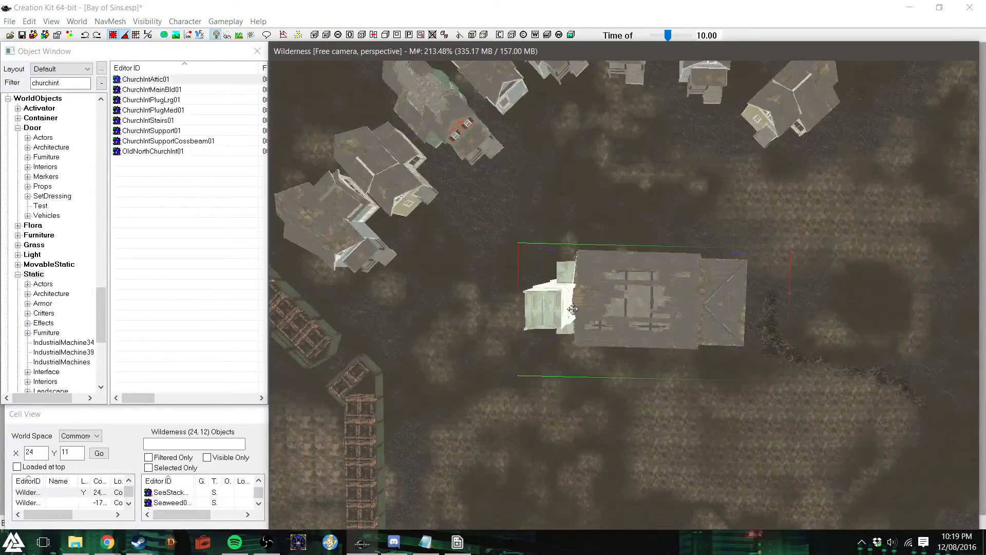
pyautogui.scroll(-10, 572, 309)
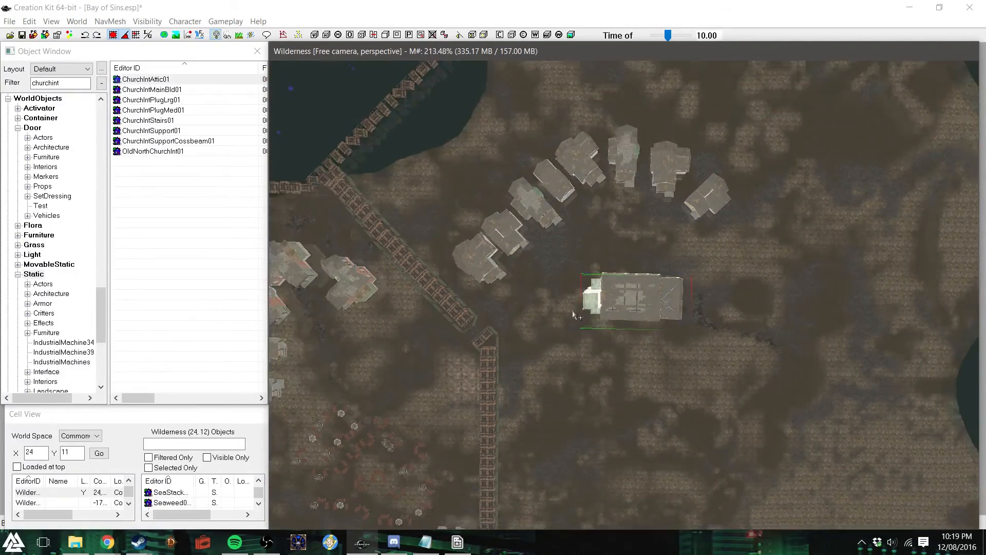
pyautogui.scroll(-8, 572, 311)
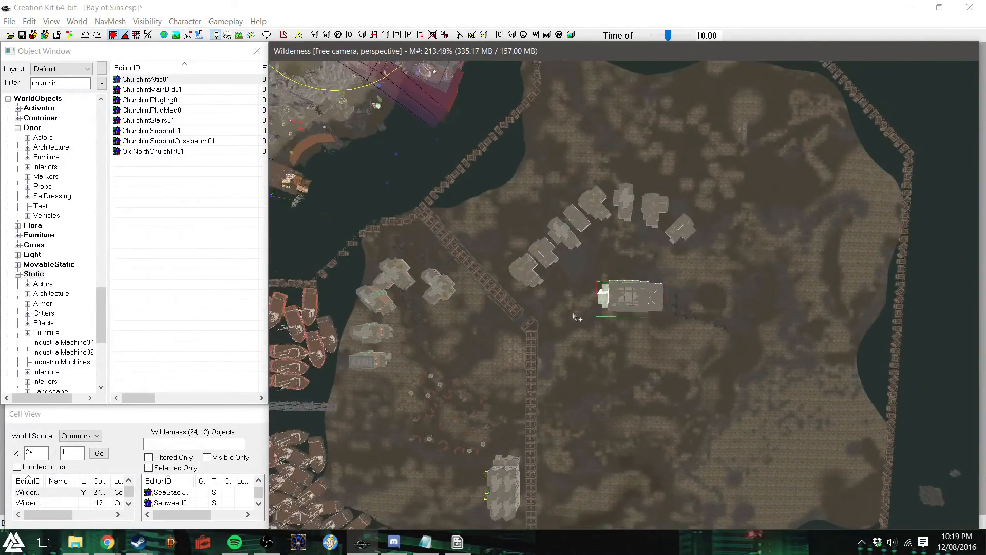
pyautogui.scroll(-8, 574, 314)
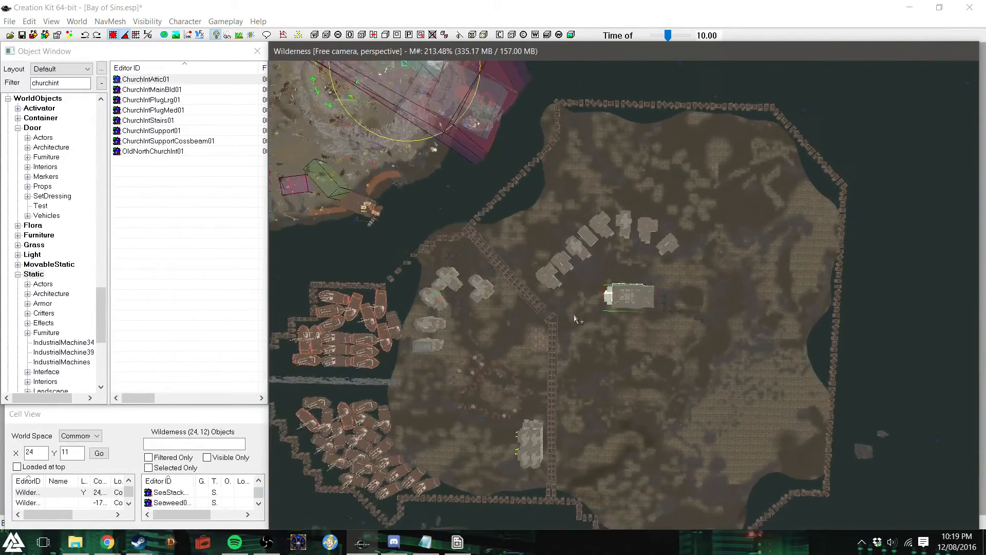
pyautogui.scroll(-4, 574, 318)
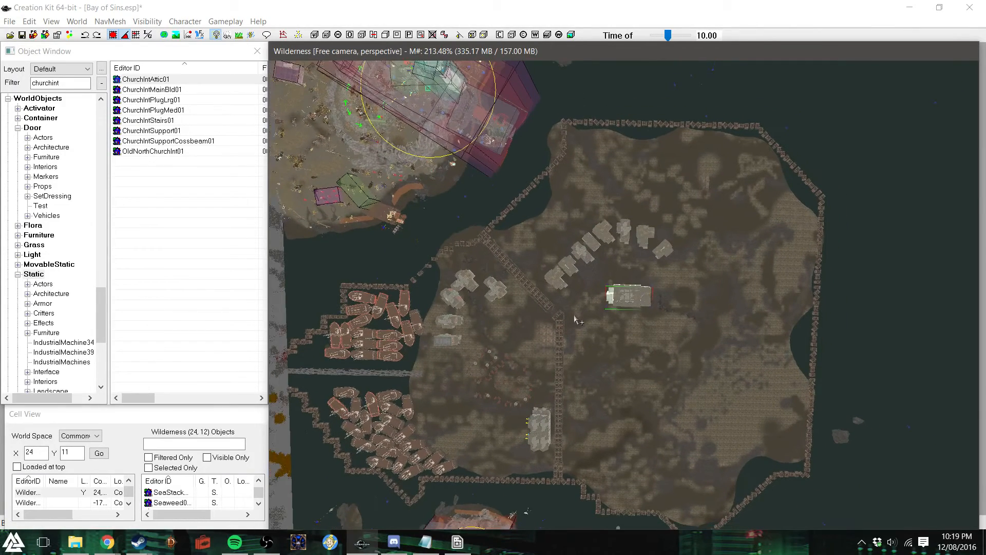